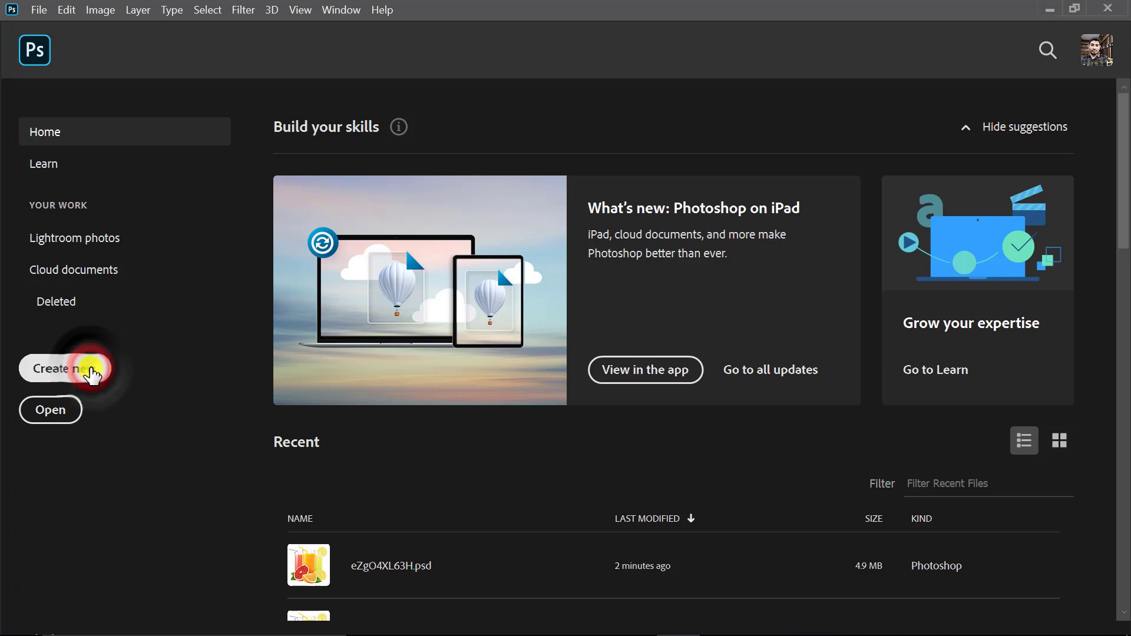
# Set up a new document named 'Web Banner Design' at 1280 × 720 pixels.
pyautogui.click(91, 370)
pyautogui.write('Web Banner')
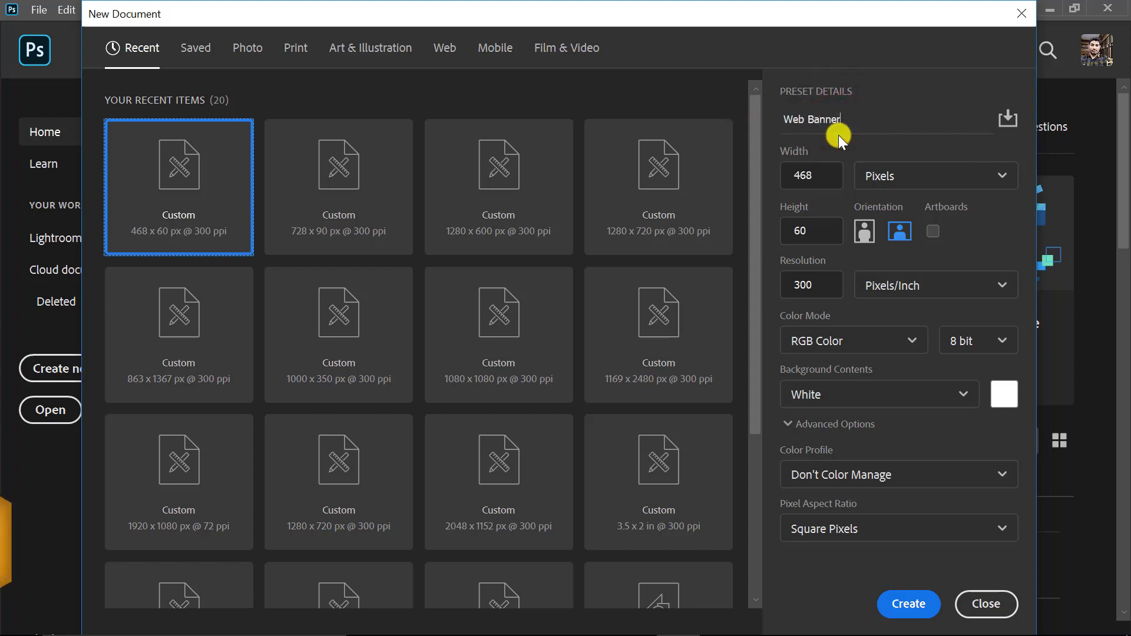
pyautogui.write(' Design')
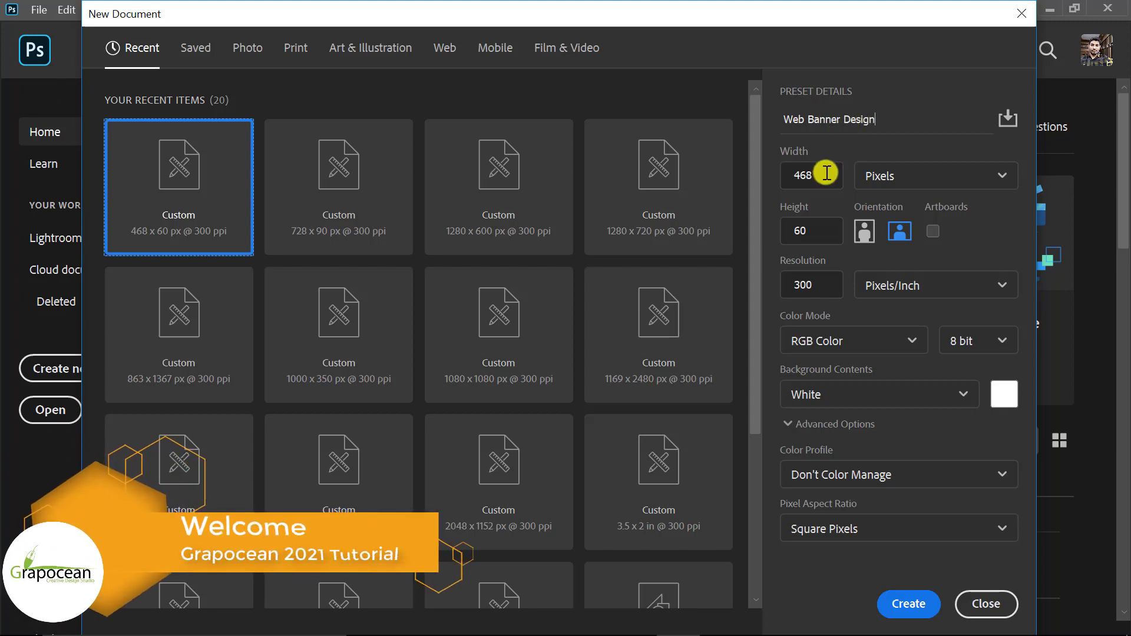
pyautogui.doubleClick(827, 172)
pyautogui.write('1280')
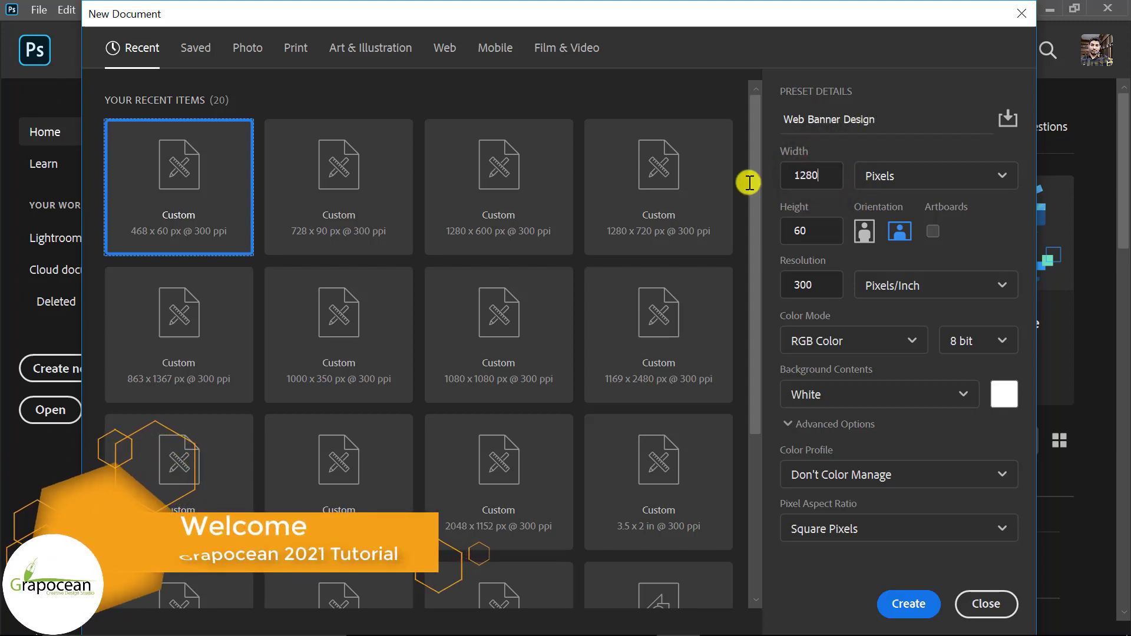
pyautogui.doubleClick(819, 230)
pyautogui.write('720')
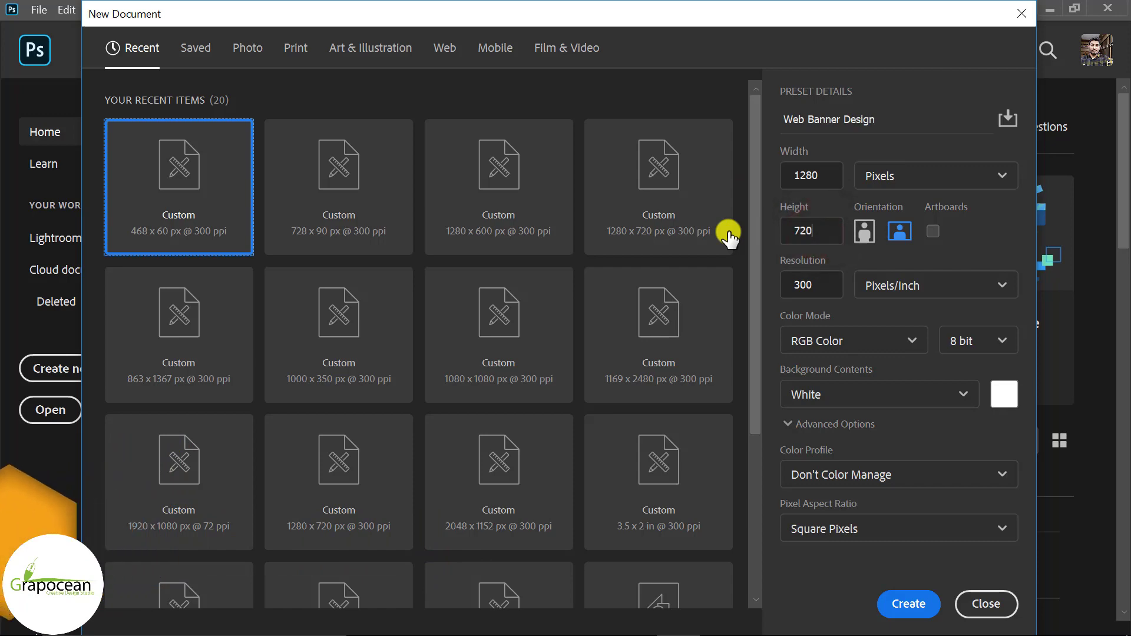
# Create the banner document and open the juice glasses PSD file.
pyautogui.click(910, 604)
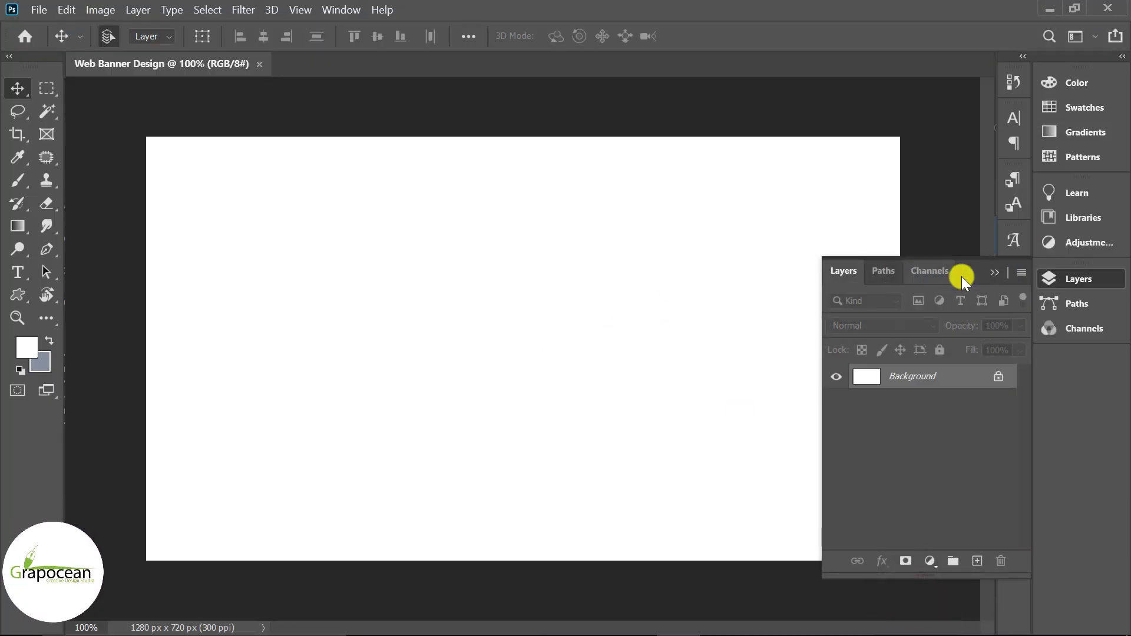
pyautogui.click(997, 275)
pyautogui.scroll(-2, 593, 376)
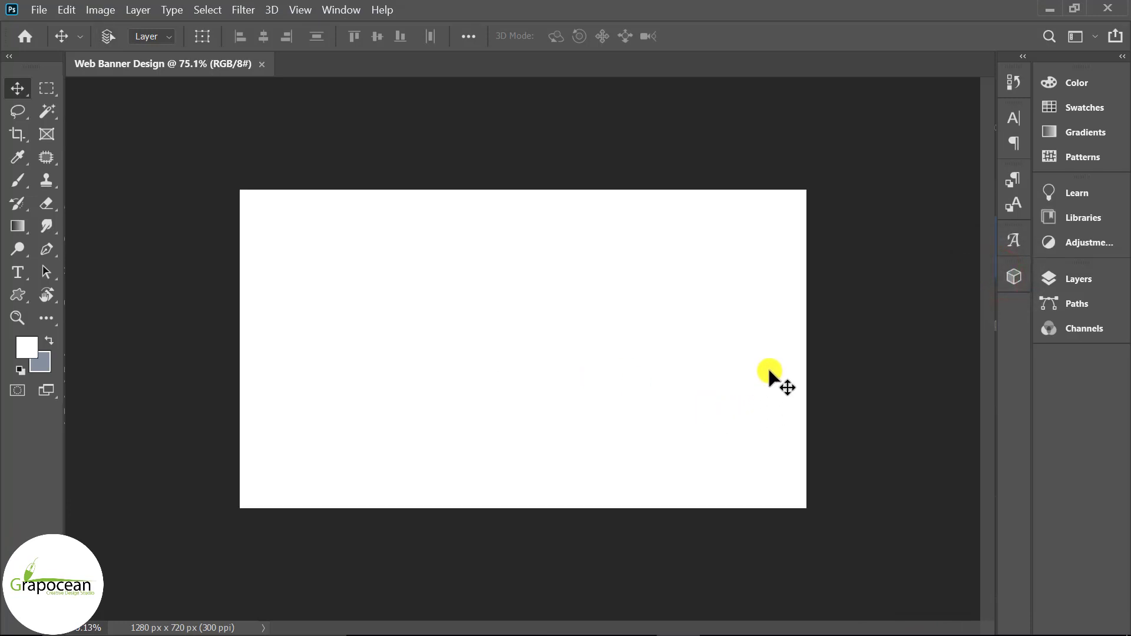
pyautogui.scroll(1, 767, 366)
pyautogui.click(36, 10)
pyautogui.click(45, 44)
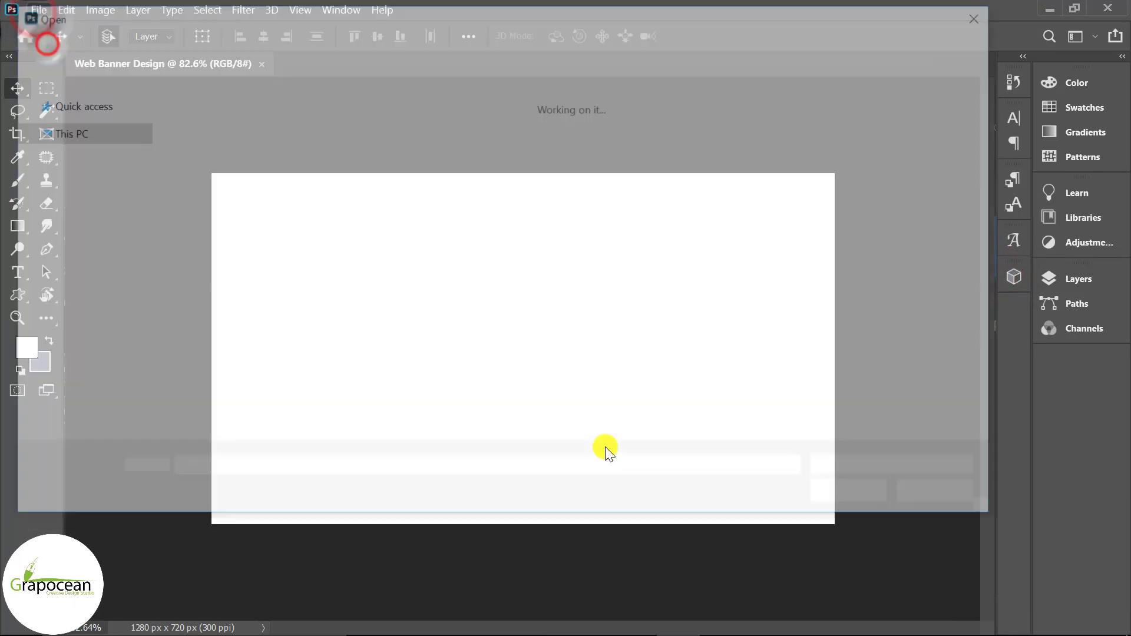
pyautogui.click(219, 147)
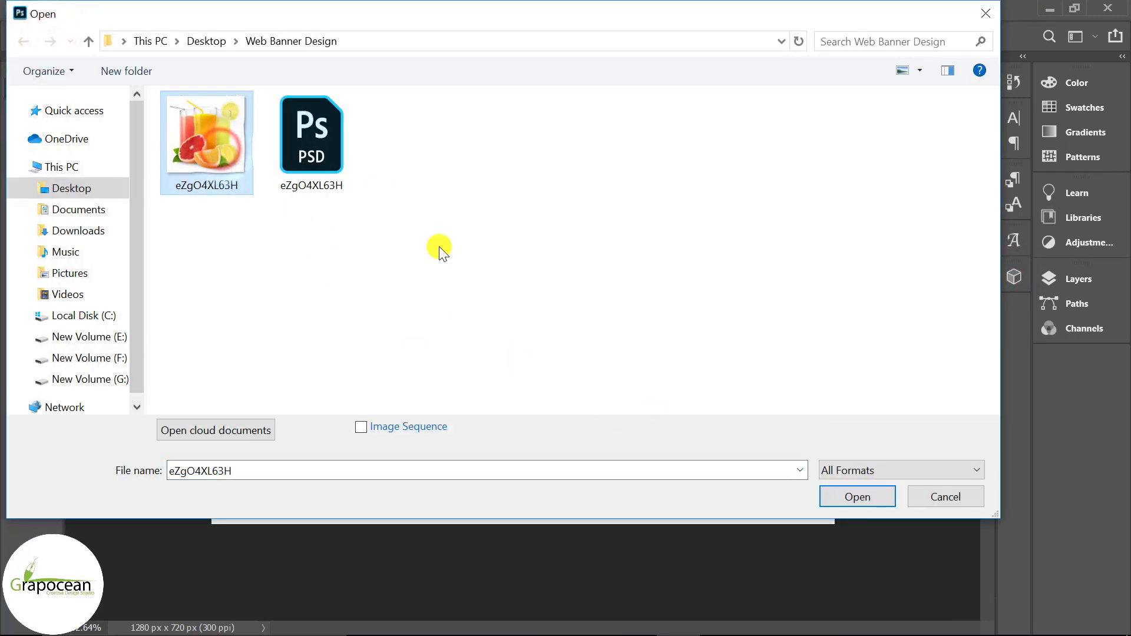
pyautogui.click(327, 148)
pyautogui.click(856, 498)
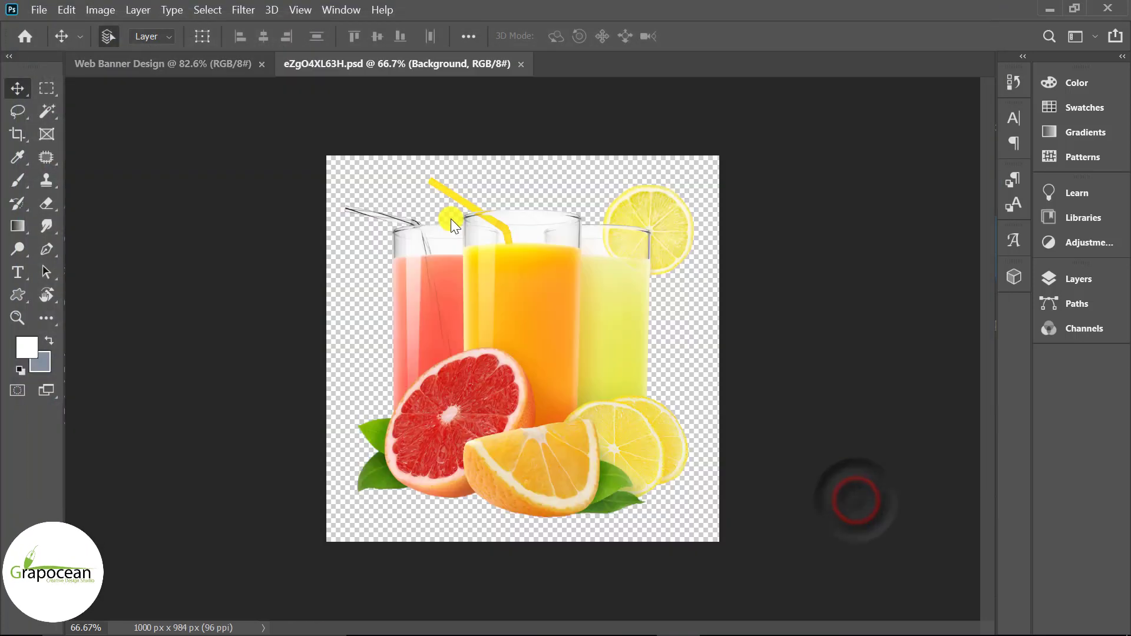
# Bring the juice Background copy layer into the banner, scaled to about 55% and right of centre.
pyautogui.click(1079, 280)
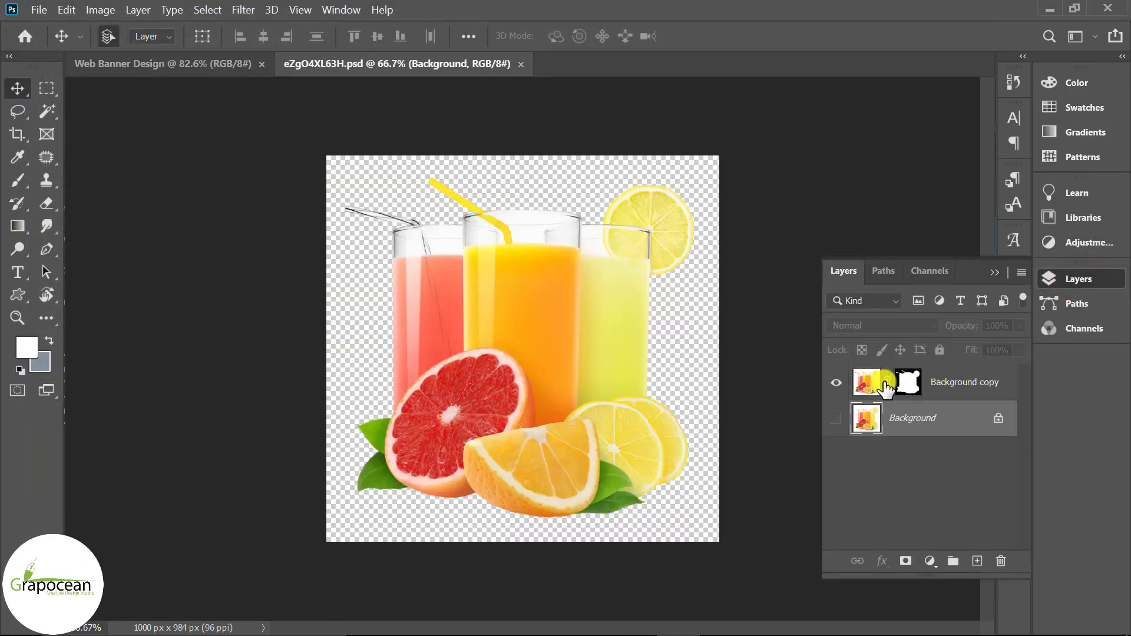
pyautogui.click(970, 383)
pyautogui.moveTo(504, 266); pyautogui.dragTo(521, 386)
pyautogui.hotkey('ctrl', 't')
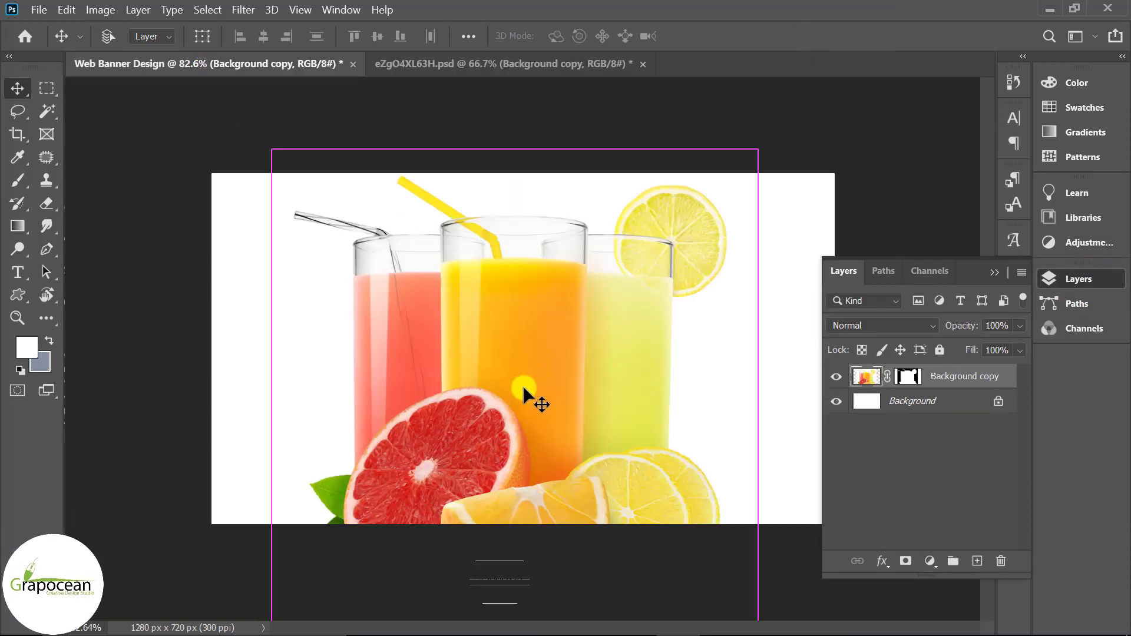
pyautogui.moveTo(757, 162); pyautogui.dragTo(648, 257)
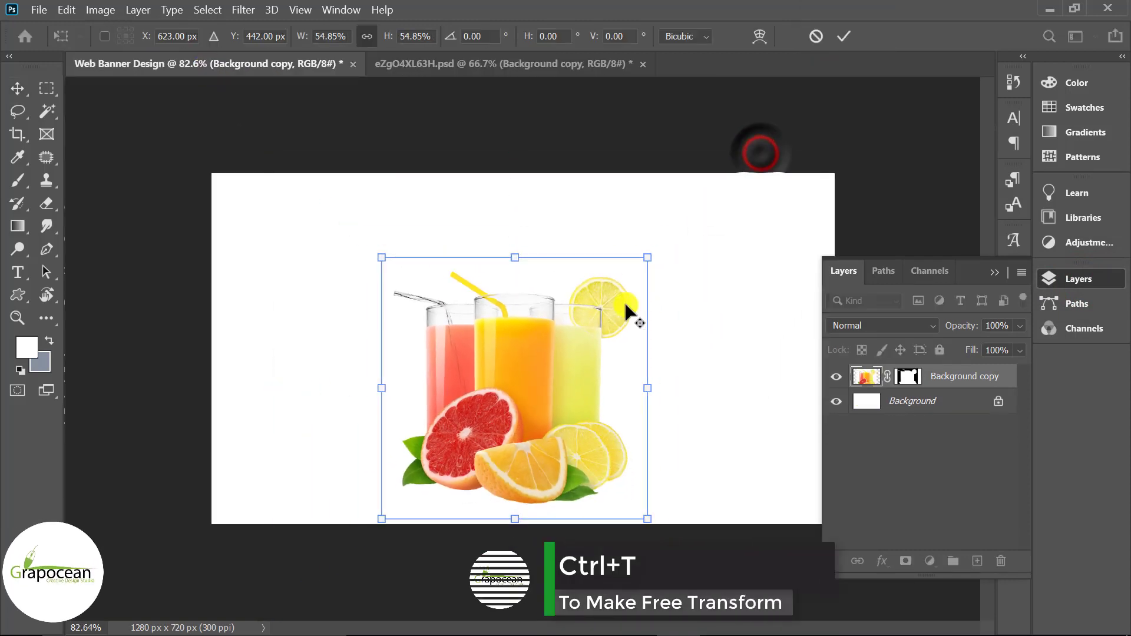
pyautogui.moveTo(575, 332)
pyautogui.mouseDown()
pyautogui.moveTo(653, 305)
pyautogui.moveTo(689, 309)
pyautogui.moveTo(656, 306)
pyautogui.mouseUp()
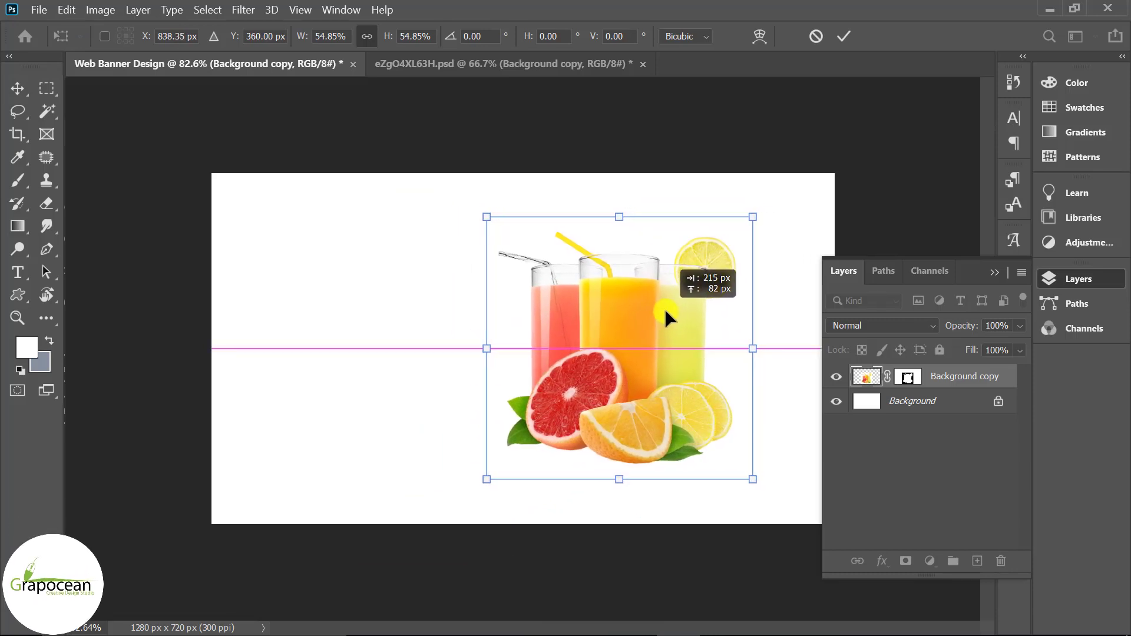
pyautogui.click(845, 35)
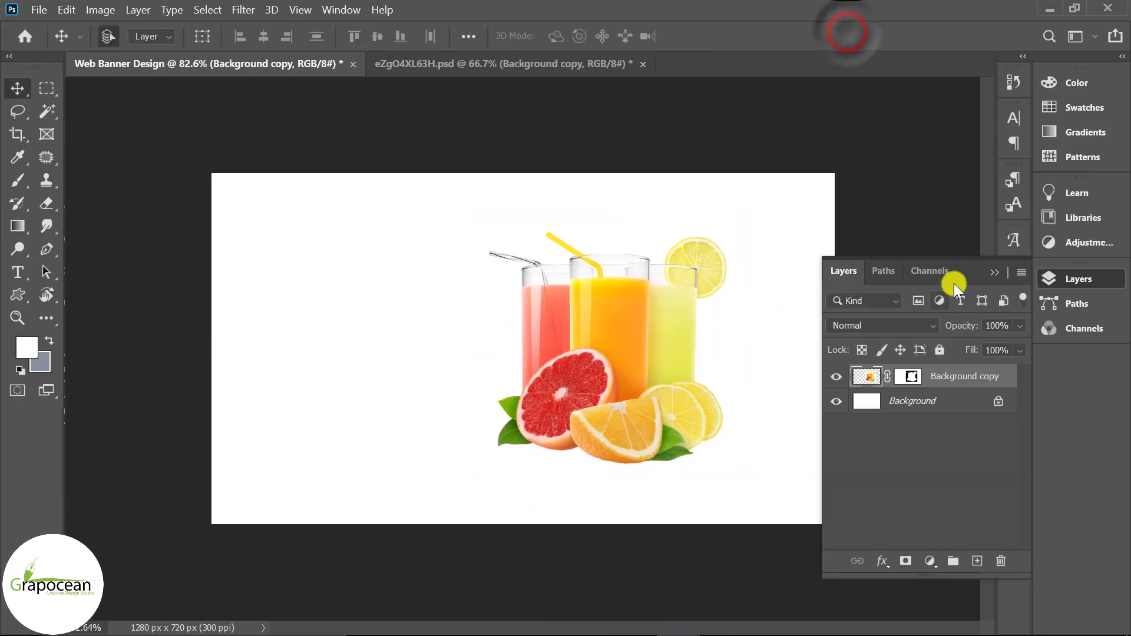
# Add a Solid Color fill layer above Background in orange ffa915 sampled from the juice.
pyautogui.click(940, 401)
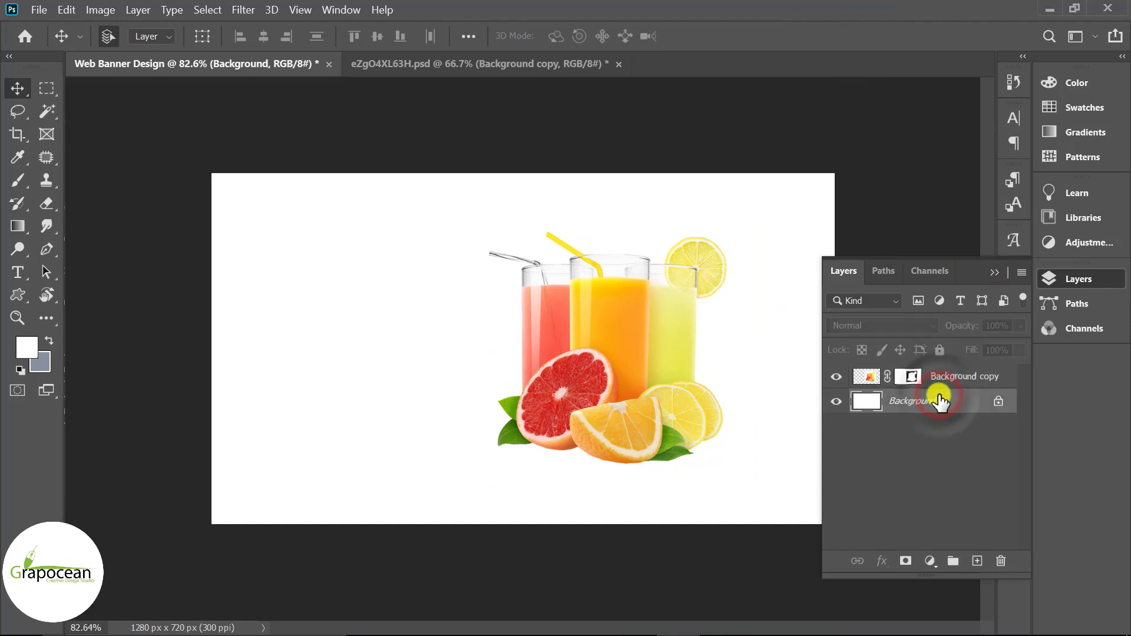
pyautogui.click(929, 564)
pyautogui.click(982, 254)
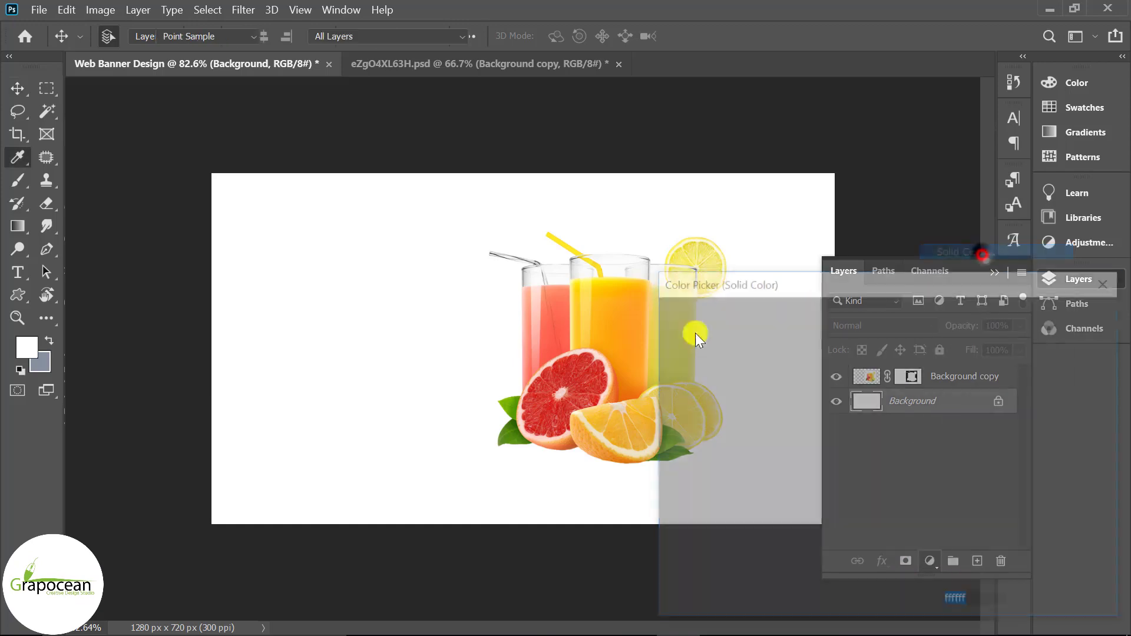
pyautogui.click(1082, 314)
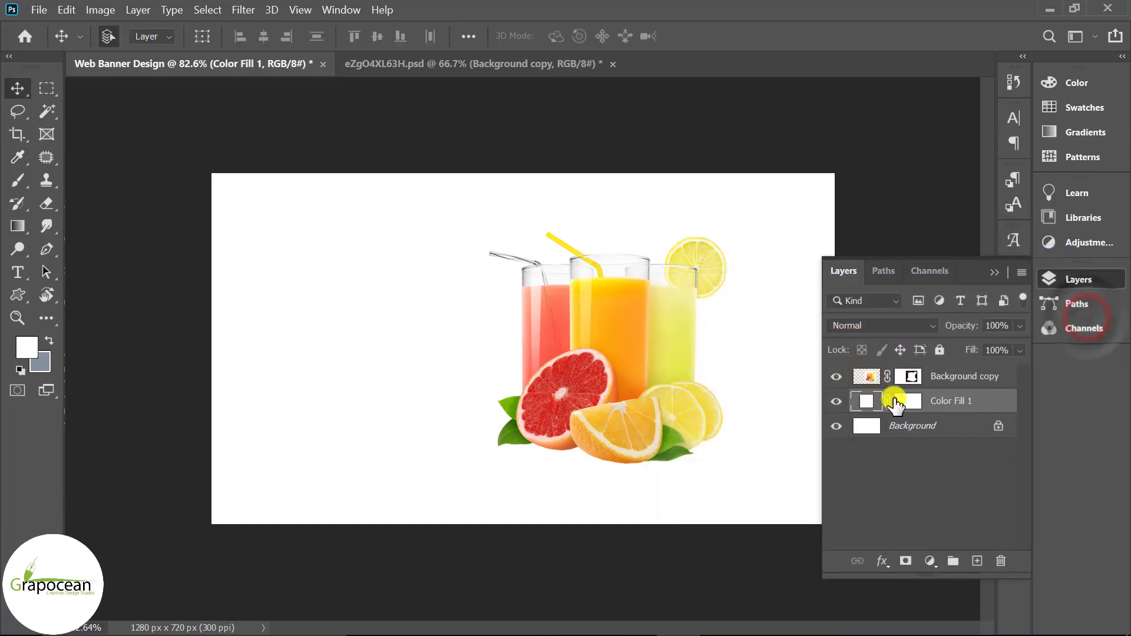
pyautogui.doubleClick(869, 403)
pyautogui.click(603, 318)
pyautogui.moveTo(805, 284)
pyautogui.mouseDown()
pyautogui.moveTo(1045, 500)
pyautogui.moveTo(590, 495)
pyautogui.mouseUp()
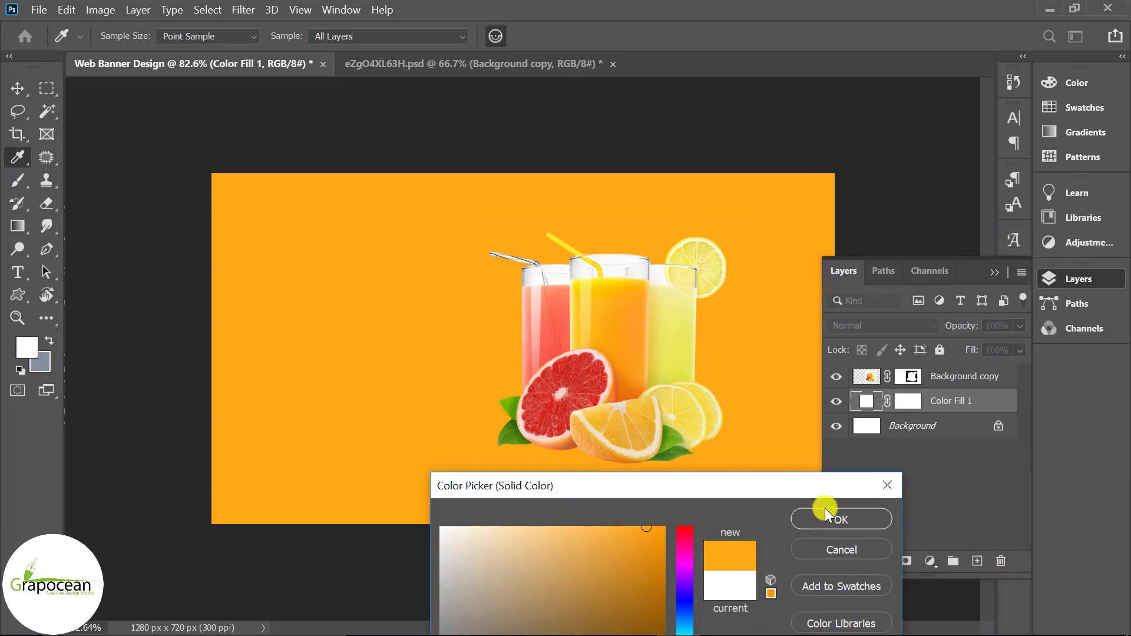
pyautogui.click(861, 522)
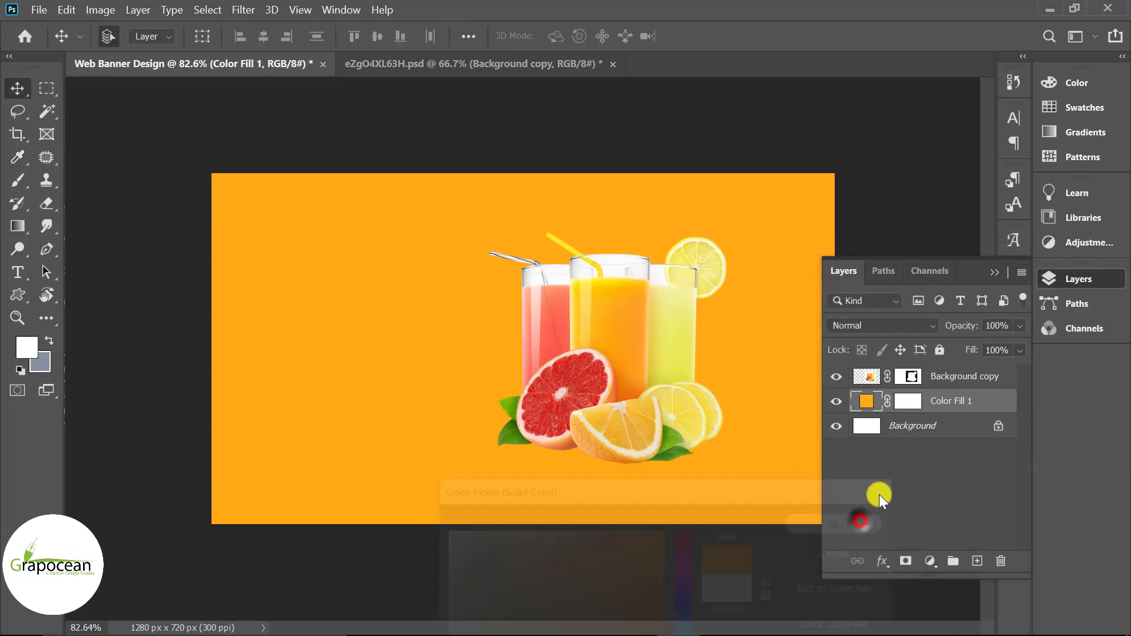
pyautogui.click(575, 487)
pyautogui.hotkey('ctrl', '0')
pyautogui.moveTo(687, 359)
pyautogui.mouseDown()
pyautogui.moveTo(773, 280)
pyautogui.moveTo(741, 338)
pyautogui.mouseUp()
# Apply the juice layer's mask permanently, then reselect the Background copy layer.
pyautogui.click(893, 380)
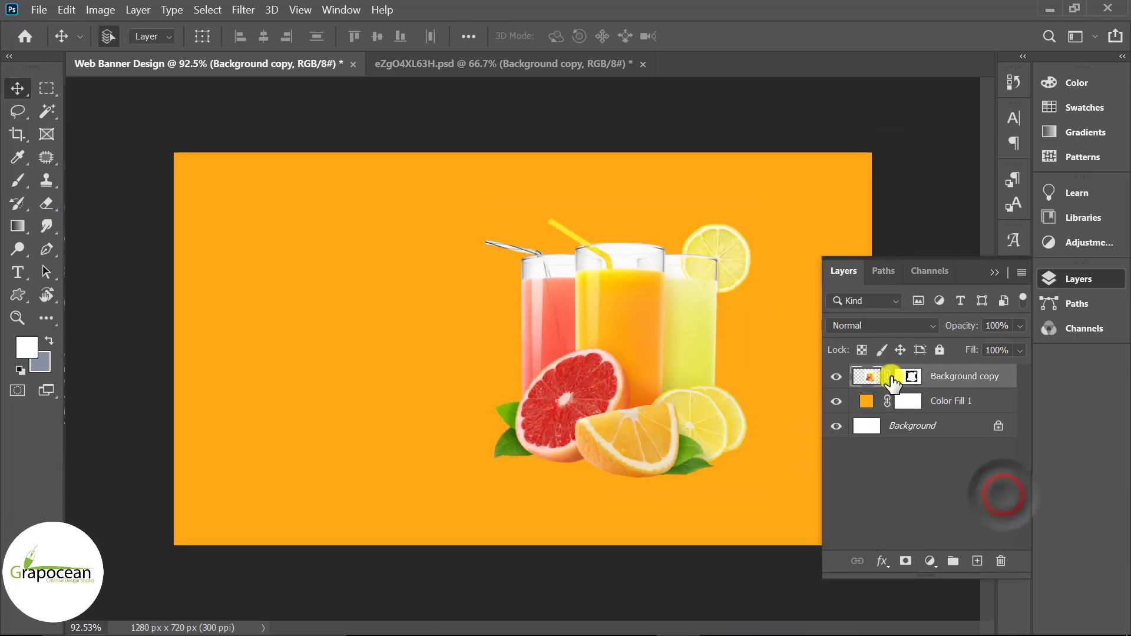
pyautogui.rightClick(893, 380)
pyautogui.click(970, 426)
pyautogui.scroll(-3, 756, 458)
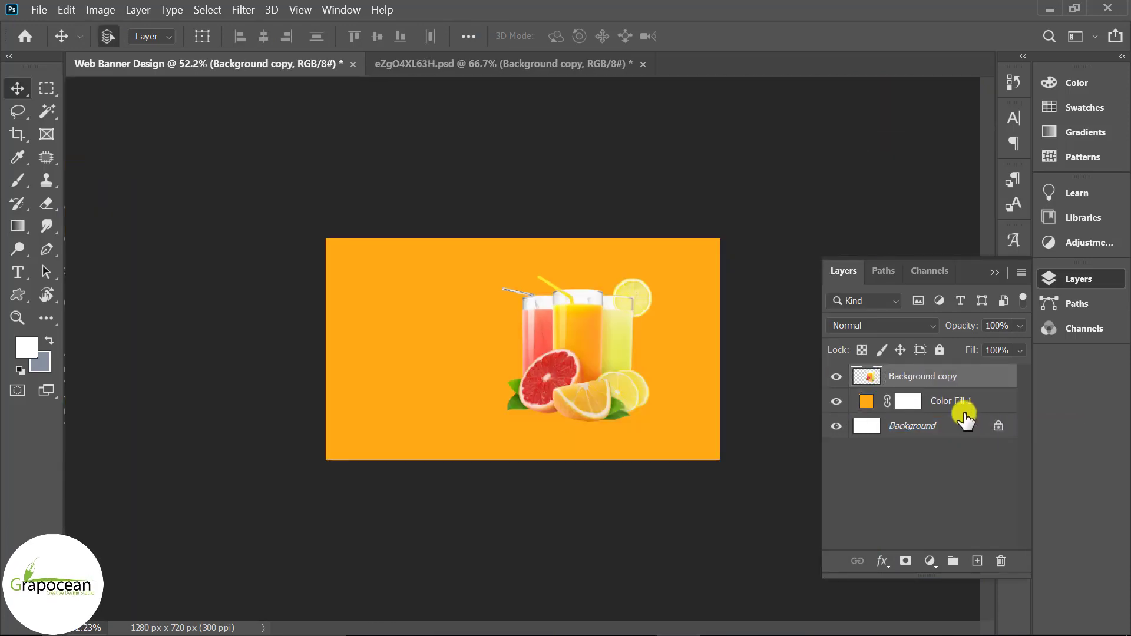
pyautogui.click(931, 402)
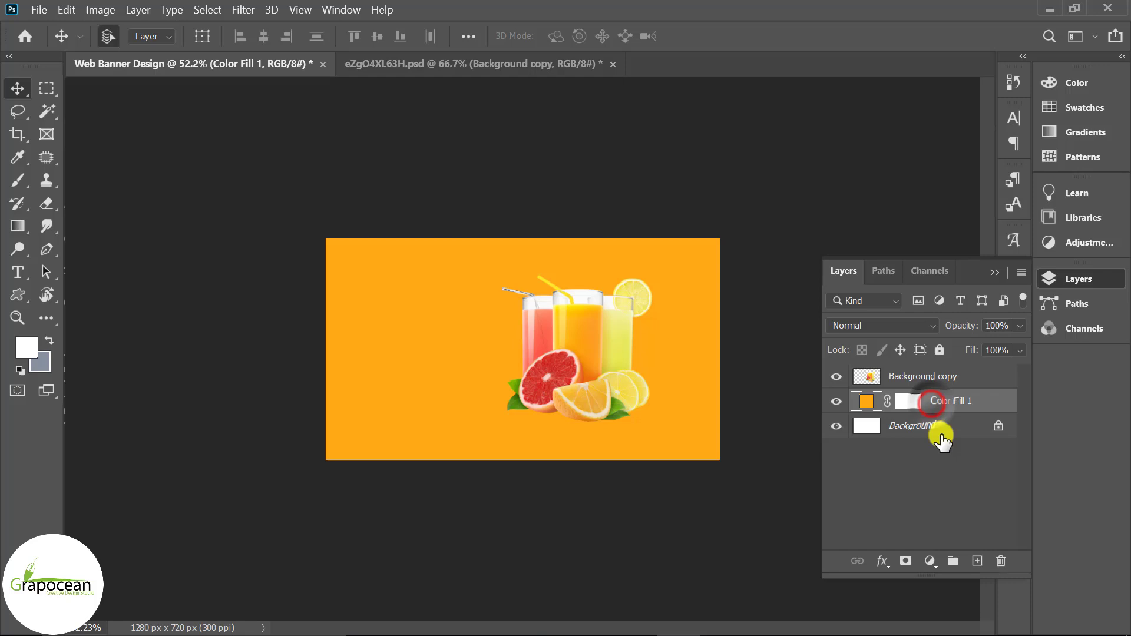
pyautogui.click(975, 561)
pyautogui.hotkey('ctrl', 'z')
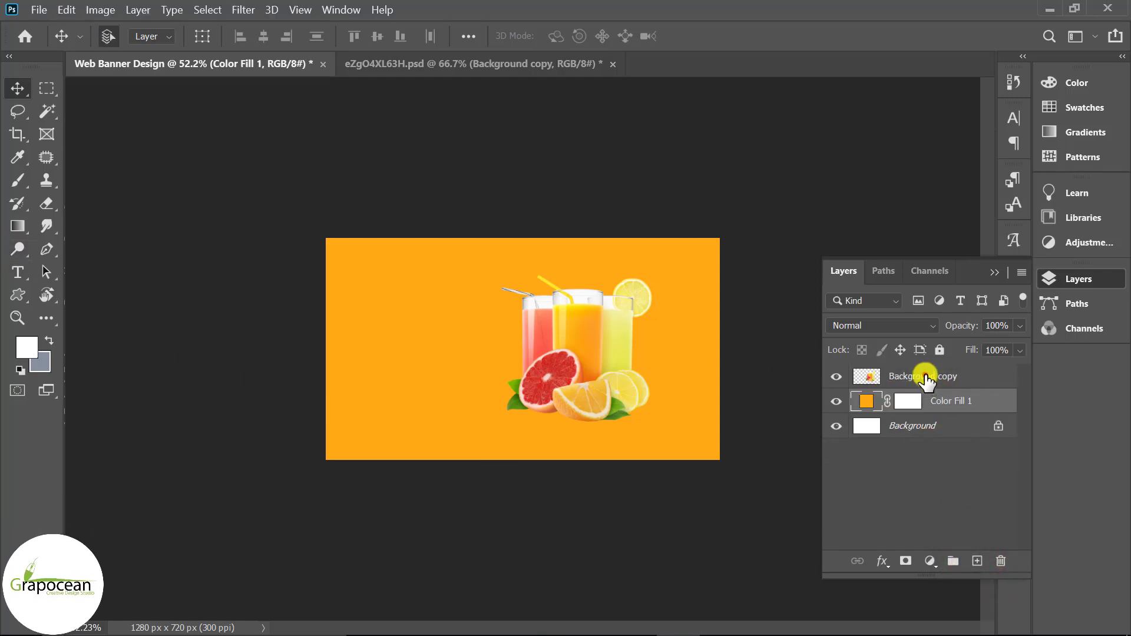
pyautogui.click(927, 378)
pyautogui.scroll(3, 648, 341)
pyautogui.scroll(3, 602, 292)
pyautogui.scroll(3, 645, 268)
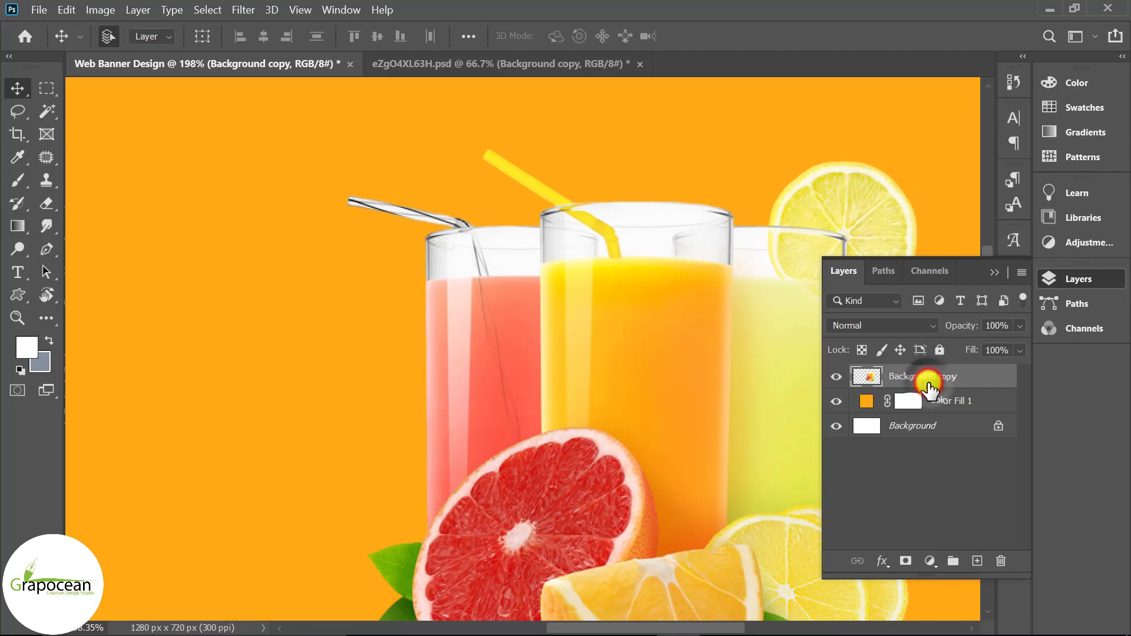
# Make two Divide-mode duplicates of the juice layer, Background copy 2 and 3.
pyautogui.hotkey('ctrl', 'j')
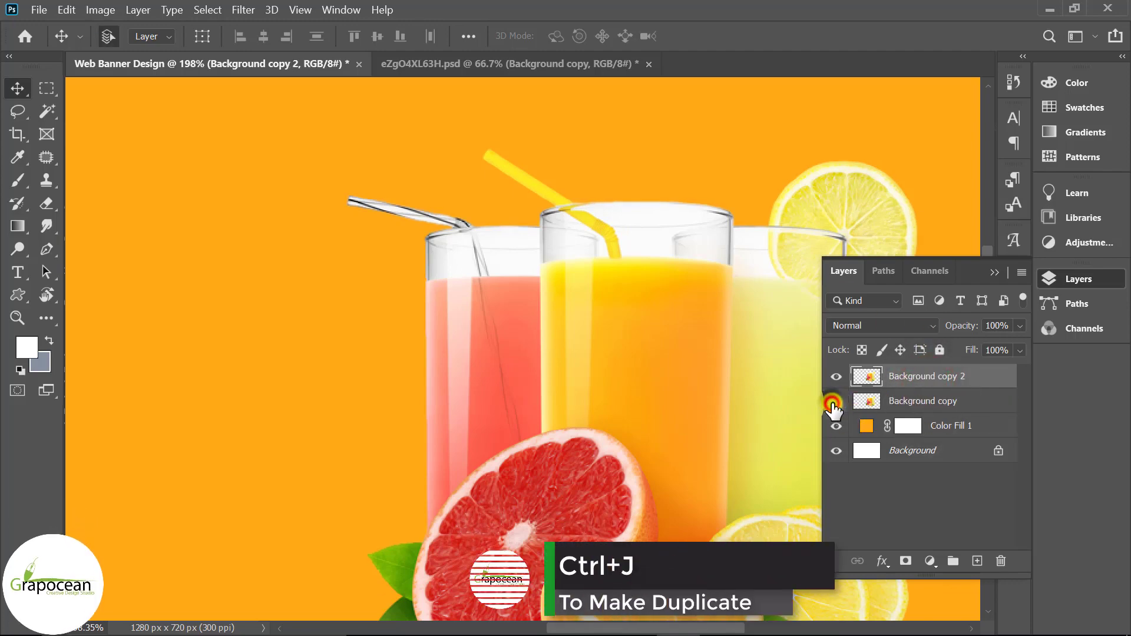
pyautogui.click(886, 325)
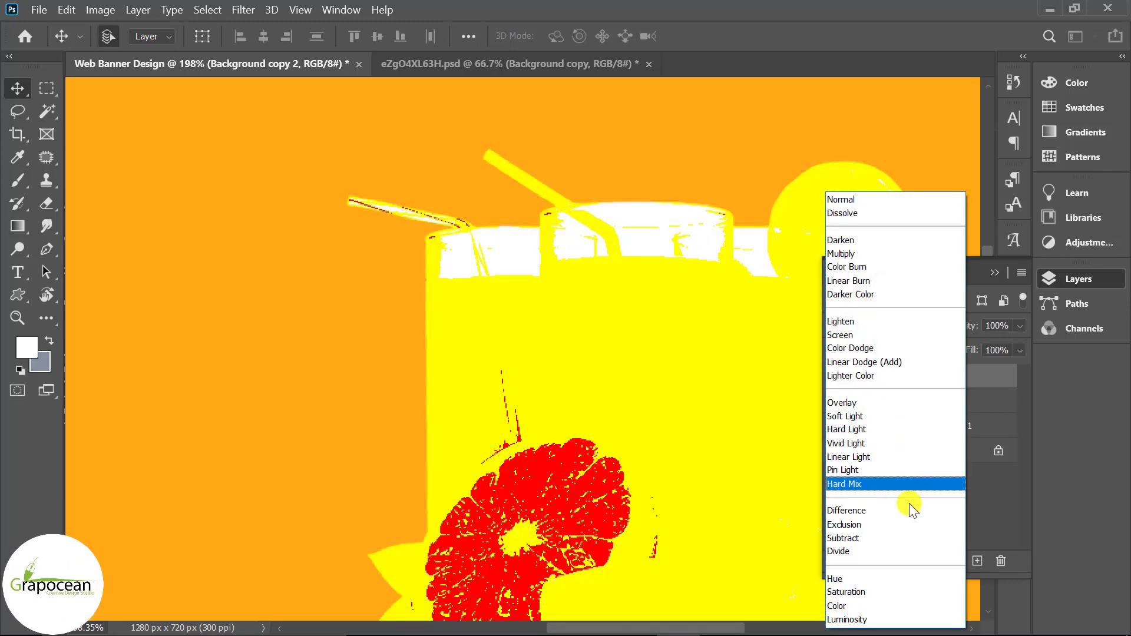
pyautogui.click(915, 550)
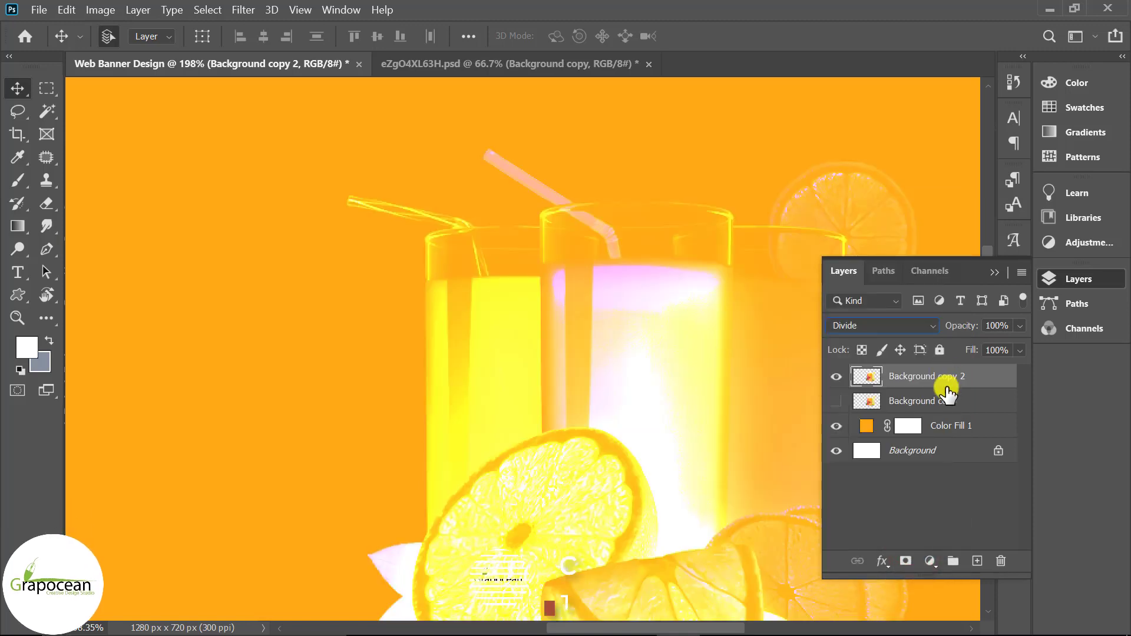
pyautogui.hotkey('ctrl', 'j')
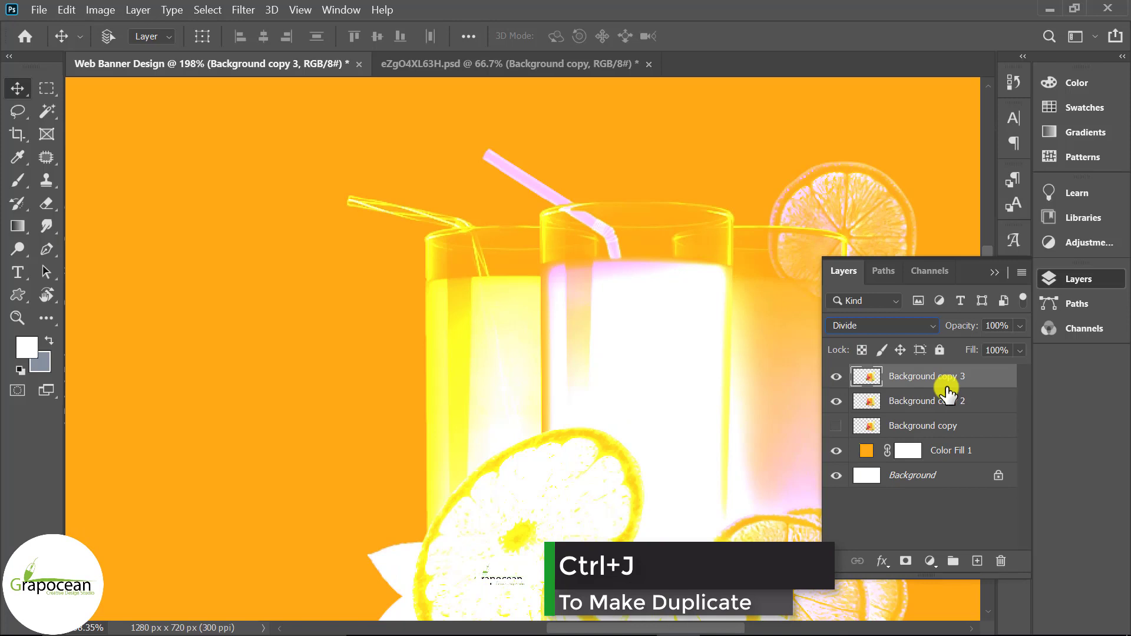
pyautogui.keyDown('shift'); pyautogui.click(937, 401); pyautogui.keyUp('shift')
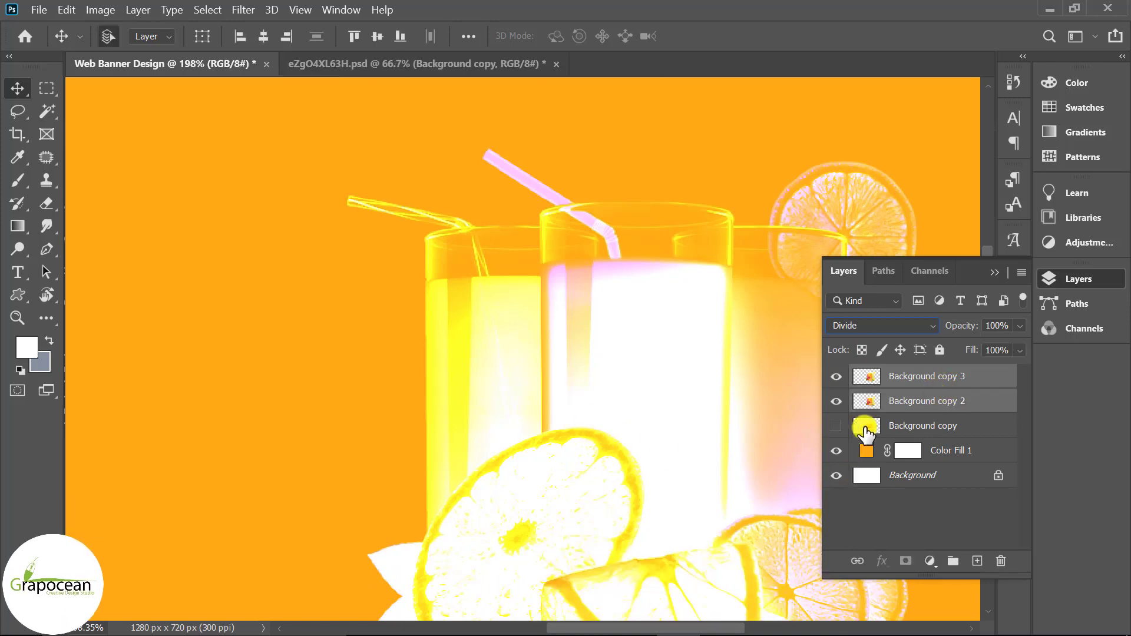
# Compare visibility, then move the original Background copy to the top of the stack.
pyautogui.click(837, 425)
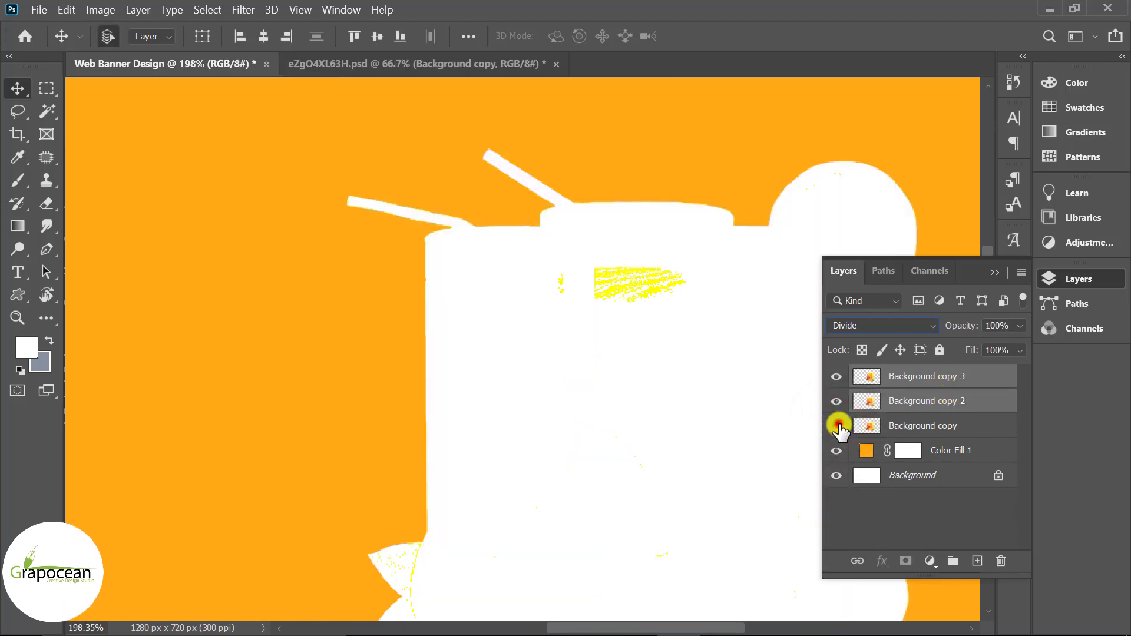
pyautogui.click(836, 425)
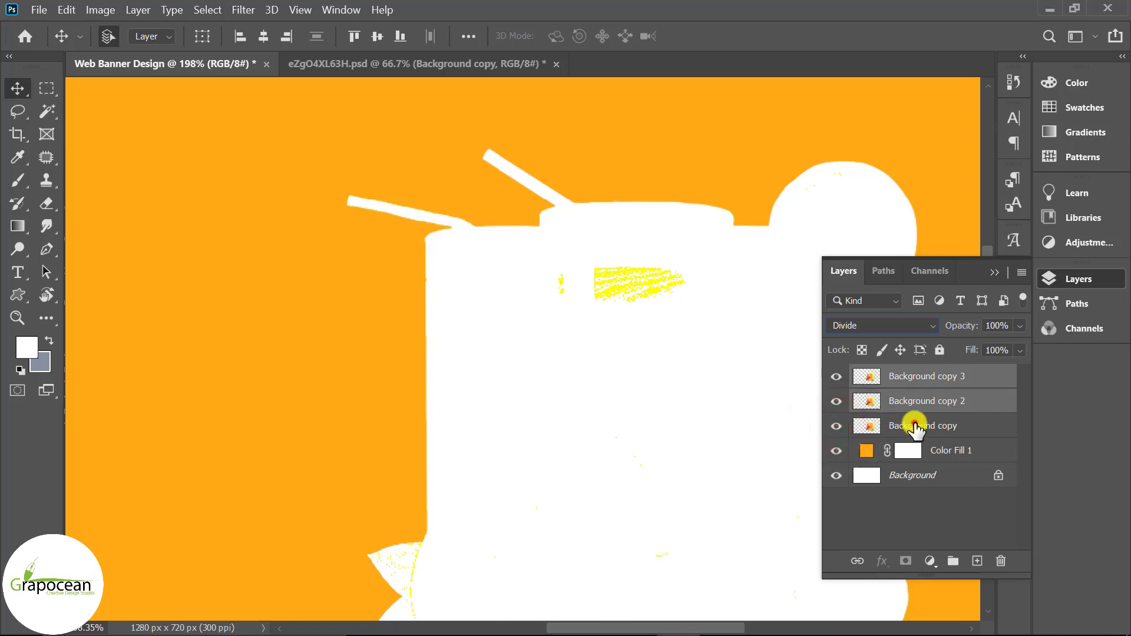
pyautogui.click(915, 425)
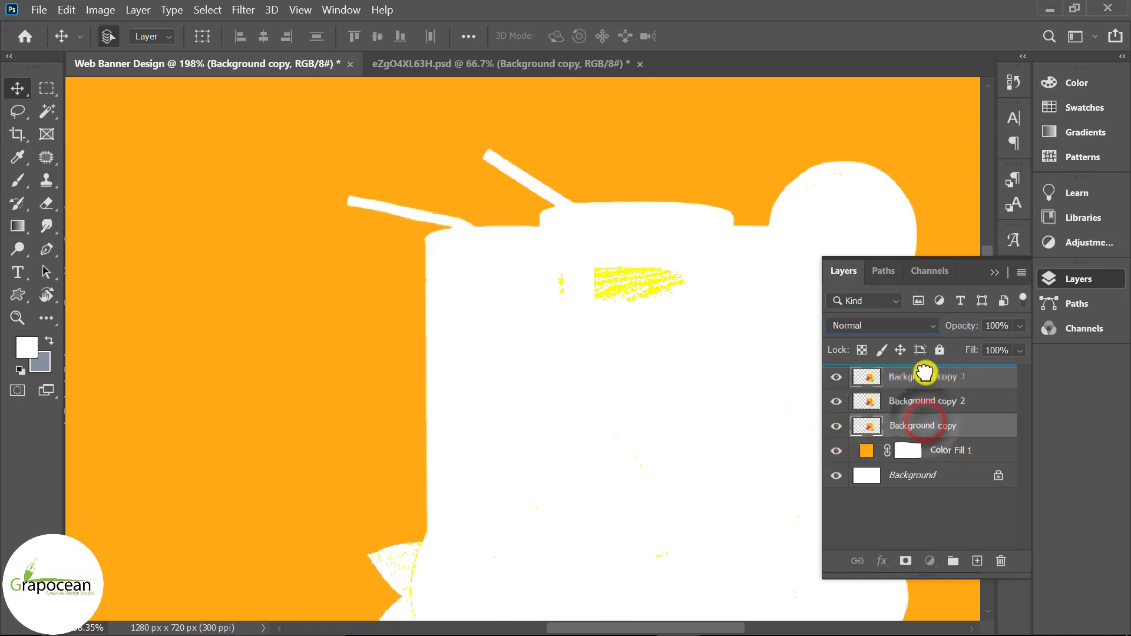
pyautogui.moveTo(925, 372); pyautogui.dragTo(925, 378)
pyautogui.click(918, 406)
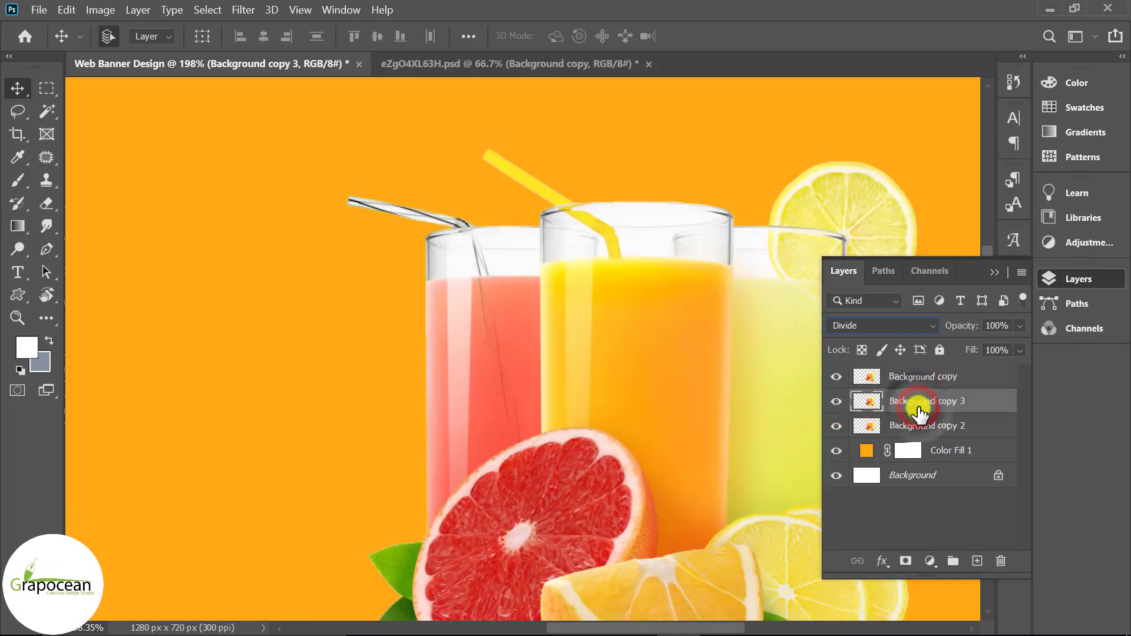
pyautogui.click(913, 377)
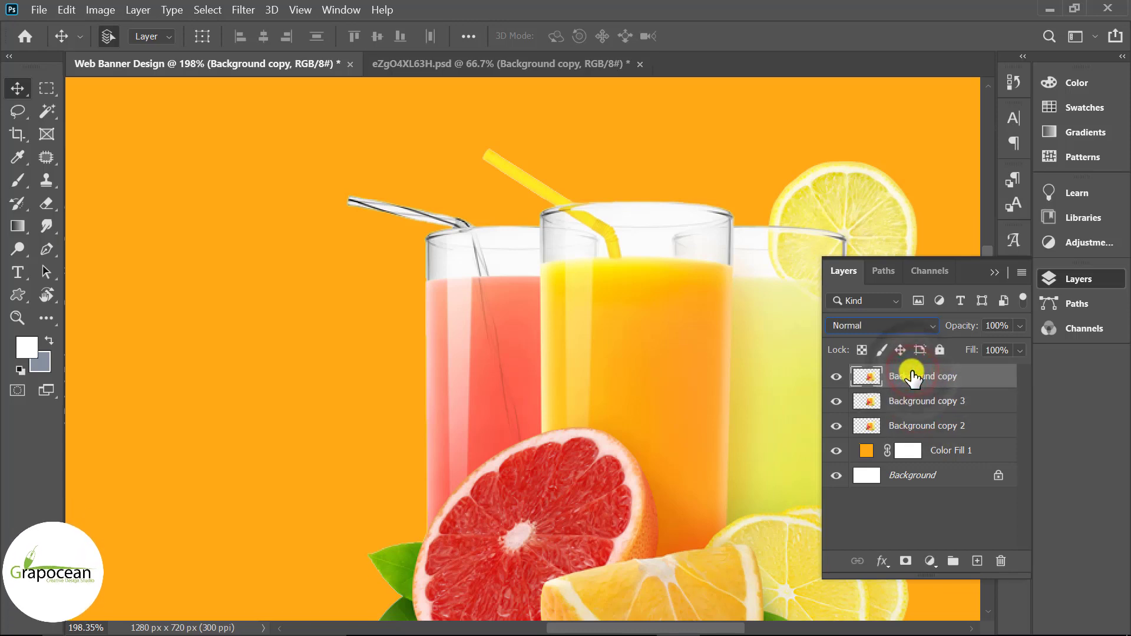
# Add a layer mask to Background copy and set up a slightly smaller soft brush.
pyautogui.click(907, 562)
pyautogui.click(22, 181)
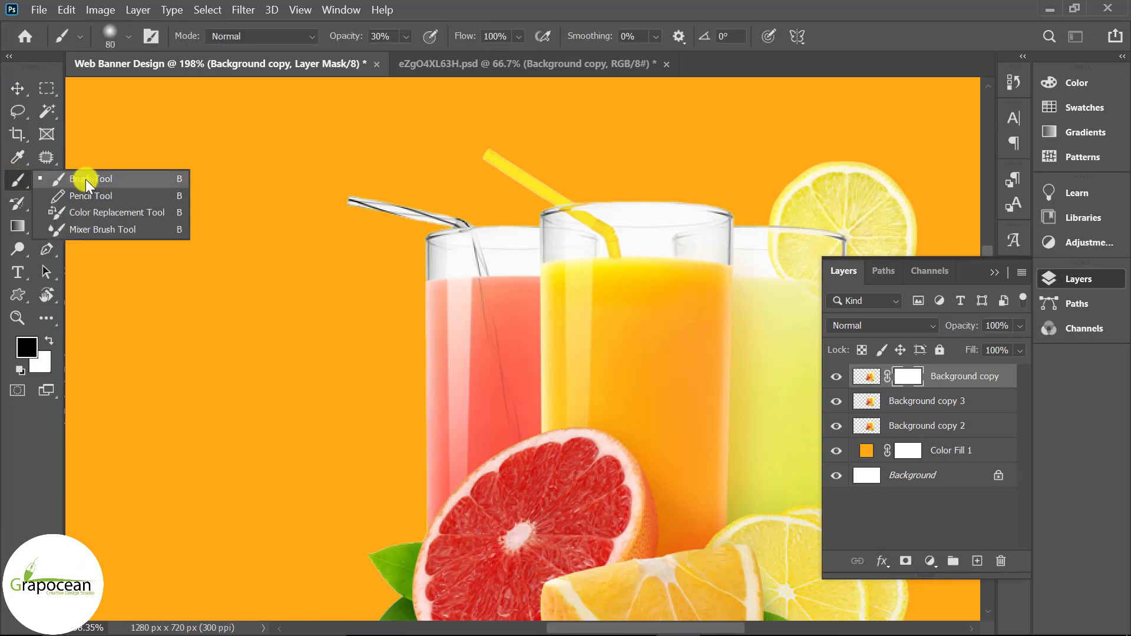
pyautogui.click(85, 177)
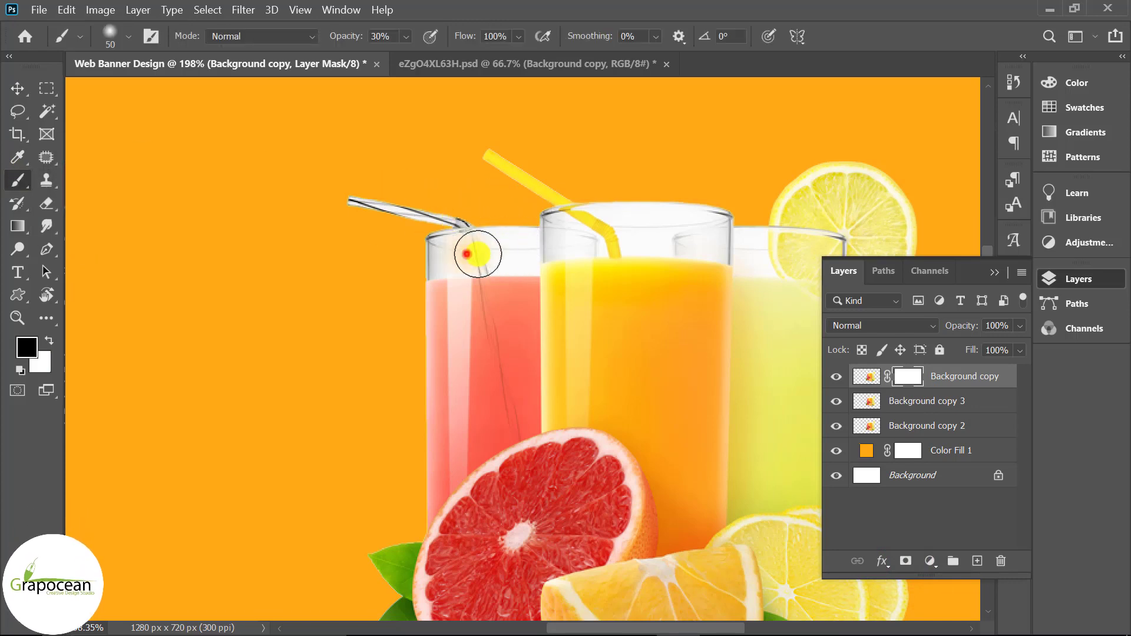
pyautogui.keyDown('alt'); pyautogui.rightClick(485, 255); pyautogui.keyUp('alt')
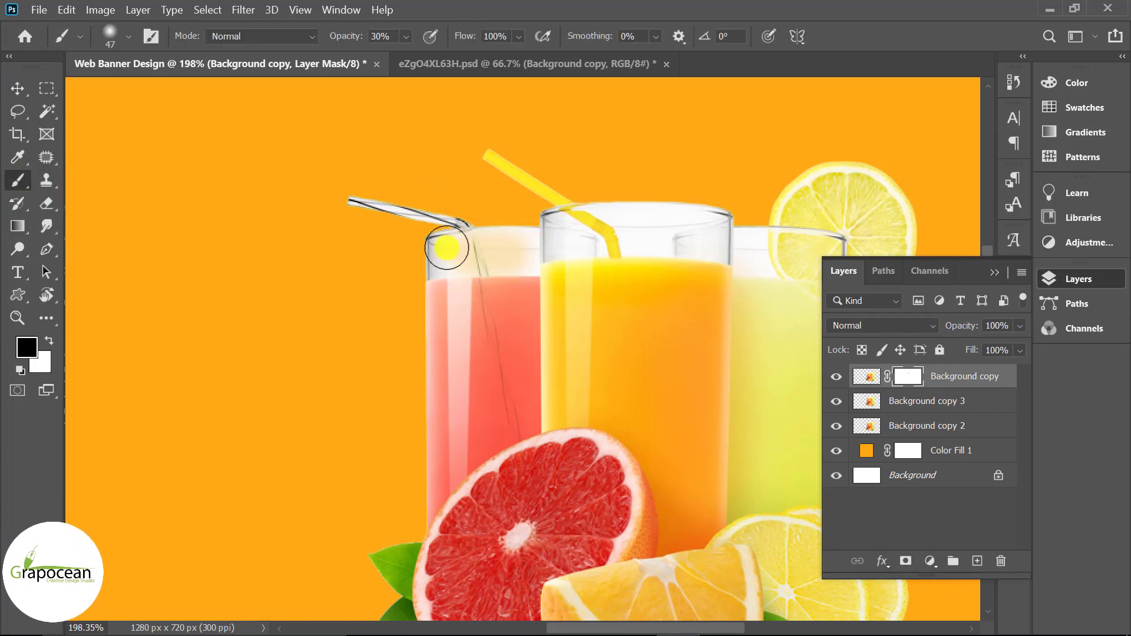
pyautogui.scroll(3, 442, 271)
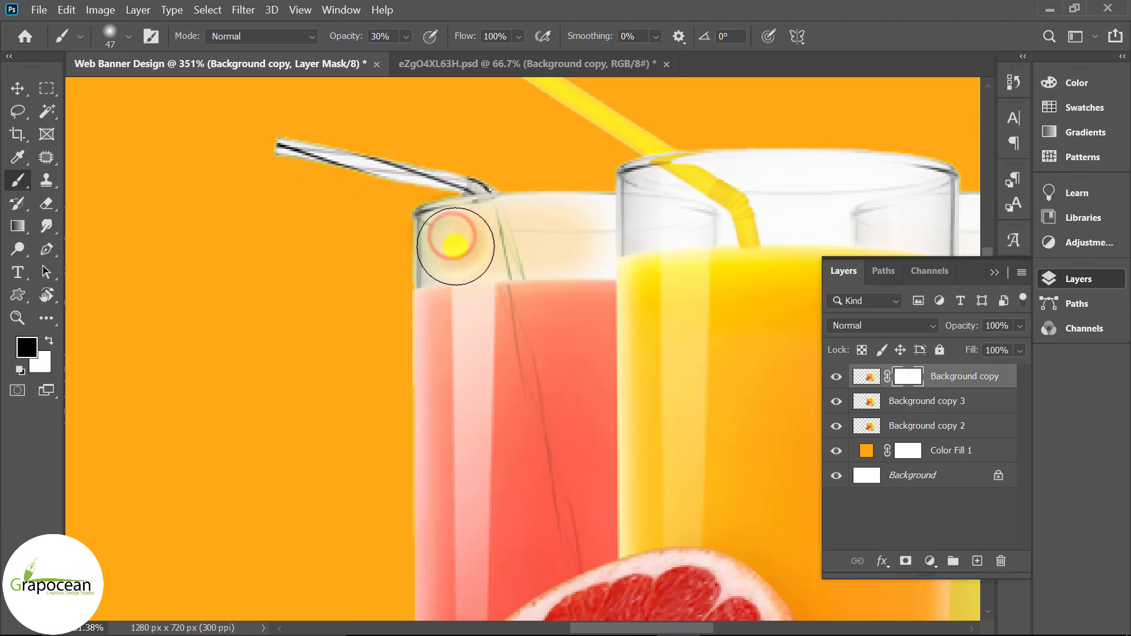
pyautogui.keyDown('alt'); pyautogui.rightClick(455, 246); pyautogui.keyUp('alt')
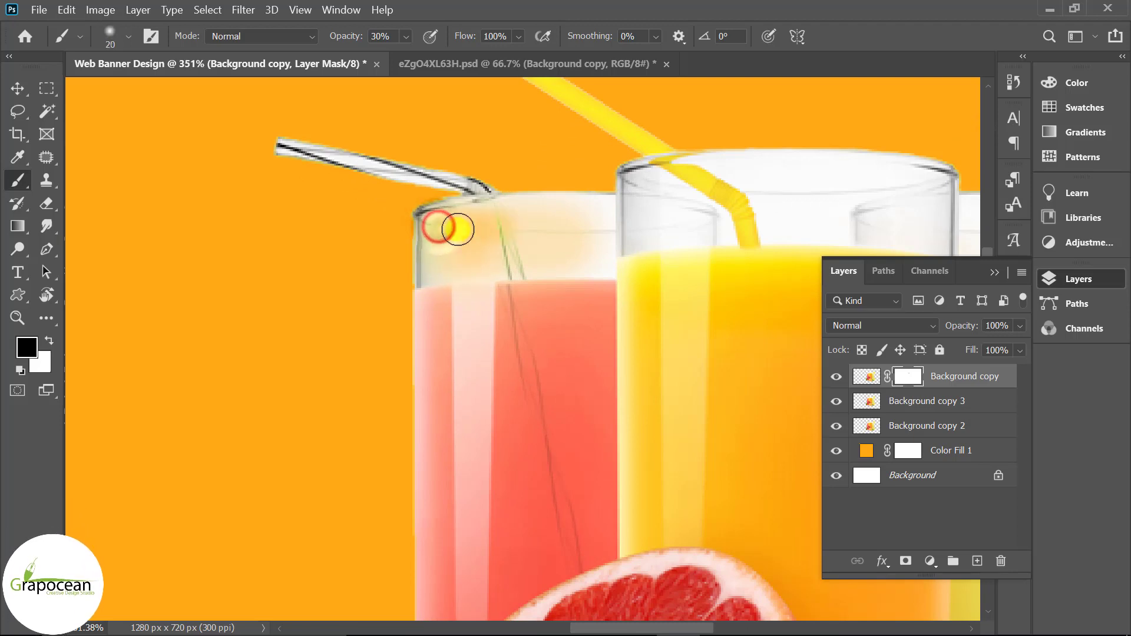
# Paint black on the mask along the pink, left and orange glass rims.
pyautogui.moveTo(497, 217); pyautogui.dragTo(578, 223)
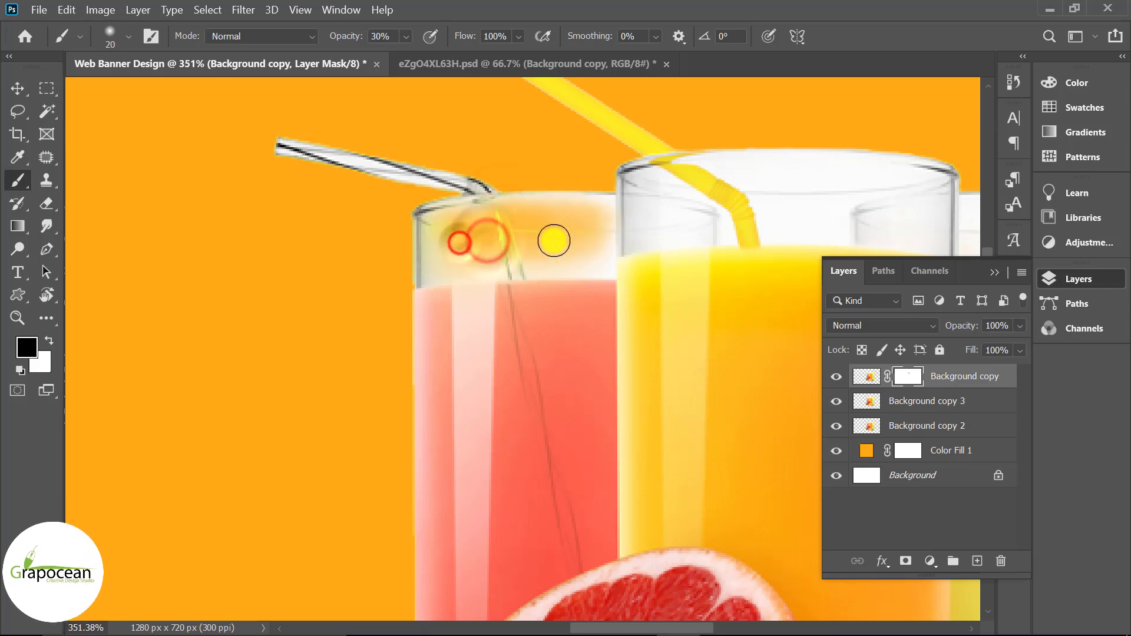
pyautogui.click(551, 244)
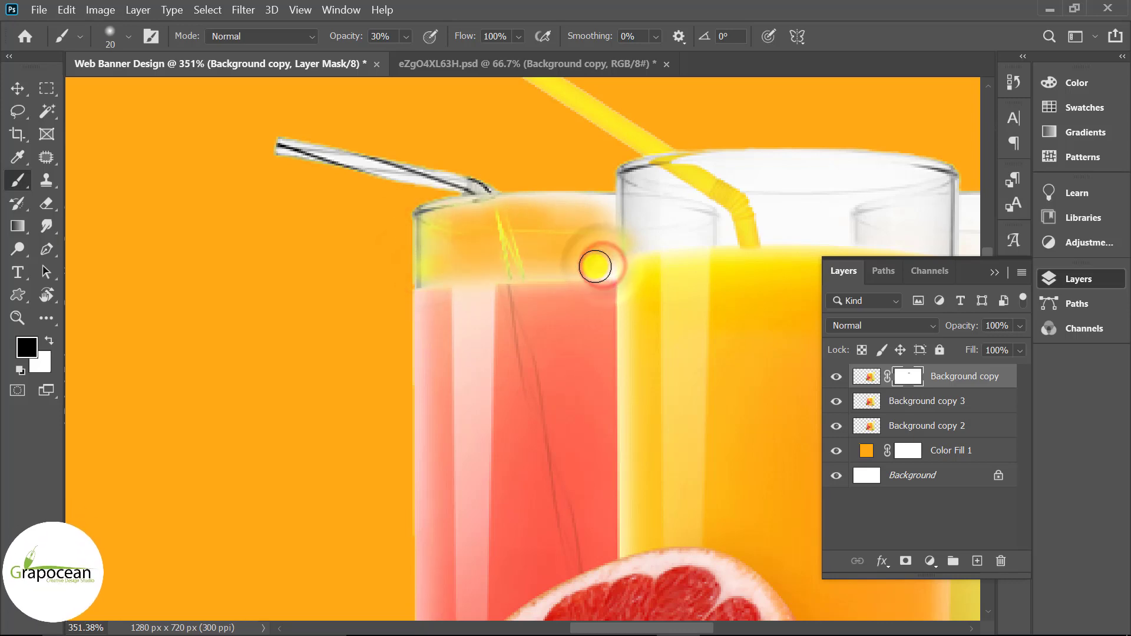
pyautogui.scroll(-3, 550, 278)
pyautogui.scroll(3, 576, 239)
pyautogui.scroll(2, 589, 242)
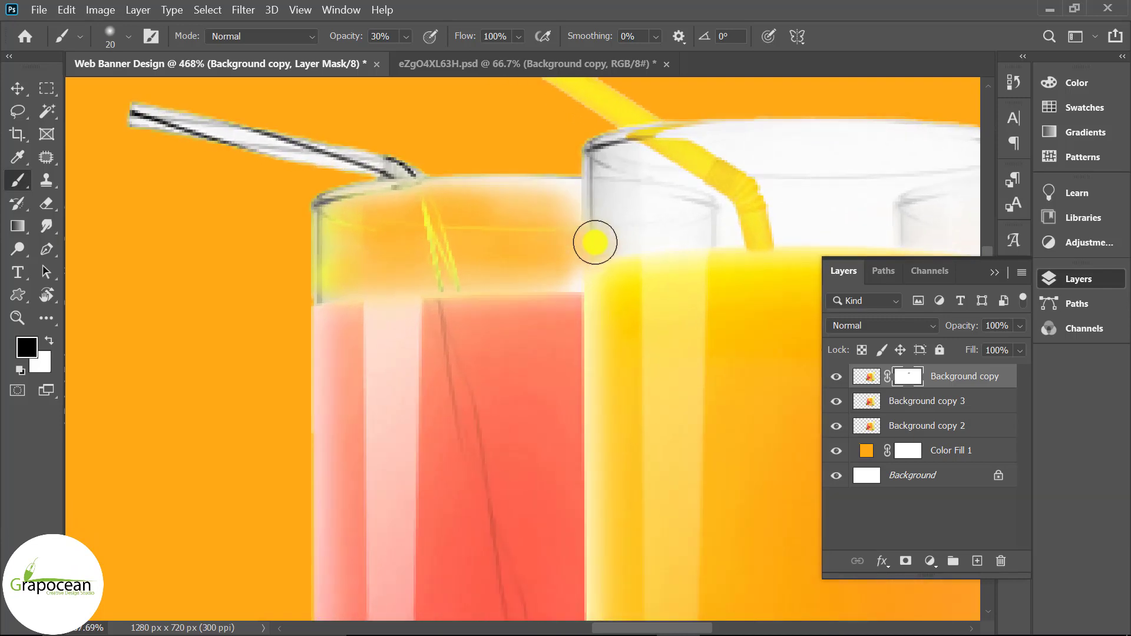
pyautogui.moveTo(596, 242)
pyautogui.mouseDown()
pyautogui.moveTo(753, 228)
pyautogui.moveTo(511, 199)
pyautogui.mouseUp()
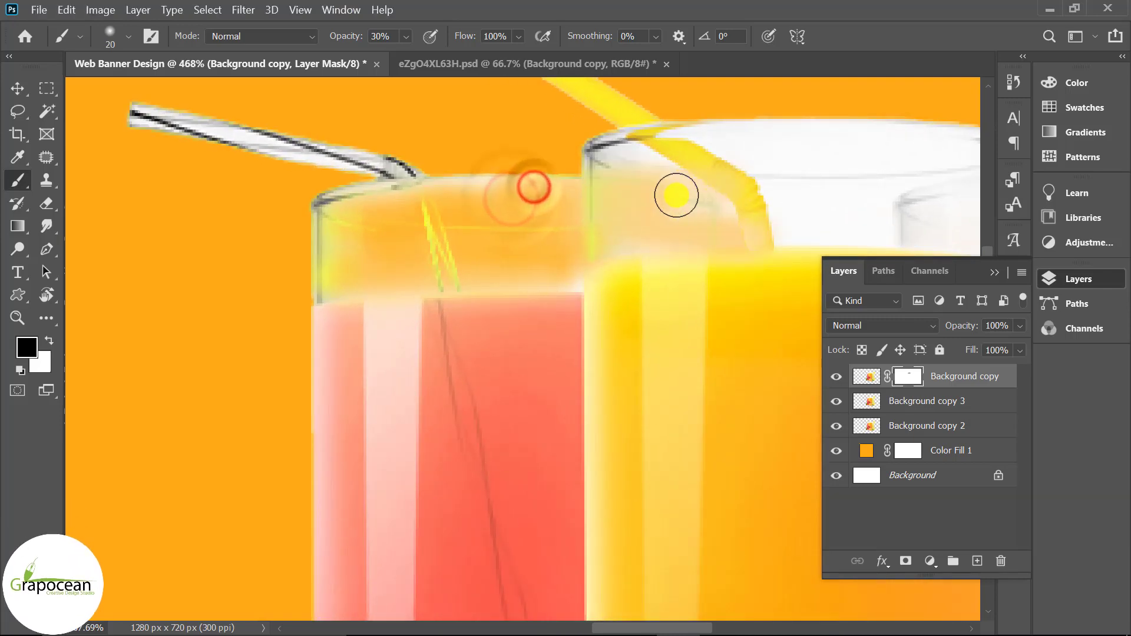
pyautogui.moveTo(417, 187); pyautogui.dragTo(324, 225)
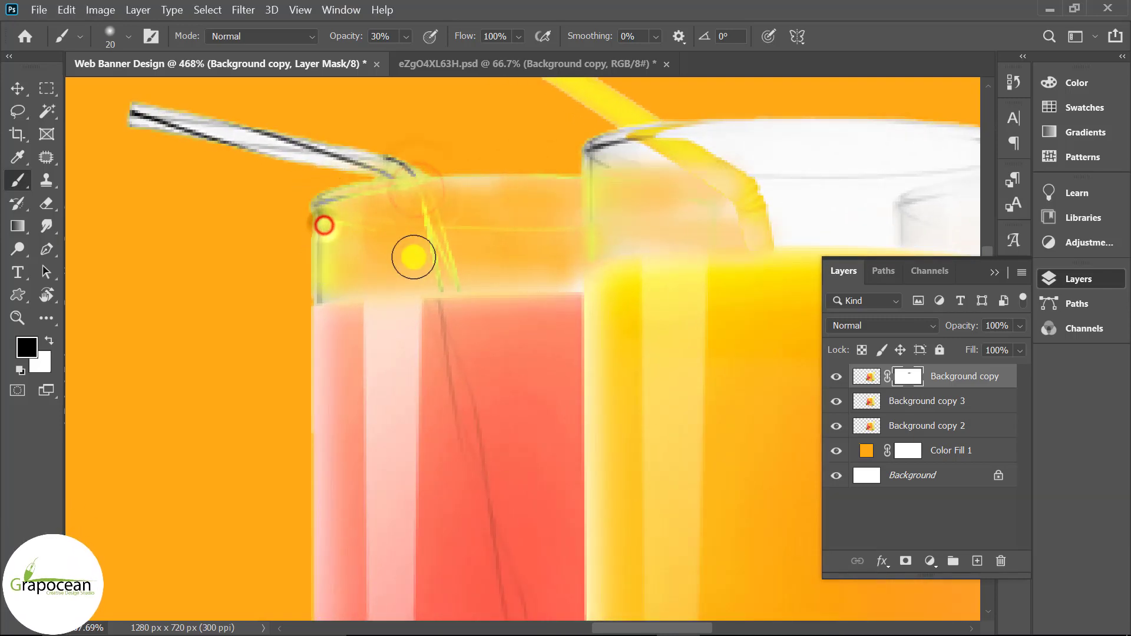
pyautogui.scroll(-3, 413, 257)
pyautogui.scroll(-2, 465, 266)
pyautogui.scroll(4, 561, 265)
pyautogui.moveTo(453, 227)
pyautogui.mouseDown()
pyautogui.moveTo(550, 183)
pyautogui.moveTo(662, 187)
pyautogui.moveTo(535, 230)
pyautogui.moveTo(529, 246)
pyautogui.moveTo(342, 186)
pyautogui.moveTo(480, 207)
pyautogui.moveTo(468, 227)
pyautogui.moveTo(416, 252)
pyautogui.mouseUp()
pyautogui.scroll(-2, 417, 252)
pyautogui.scroll(2, 485, 202)
pyautogui.scroll(-4, 366, 310)
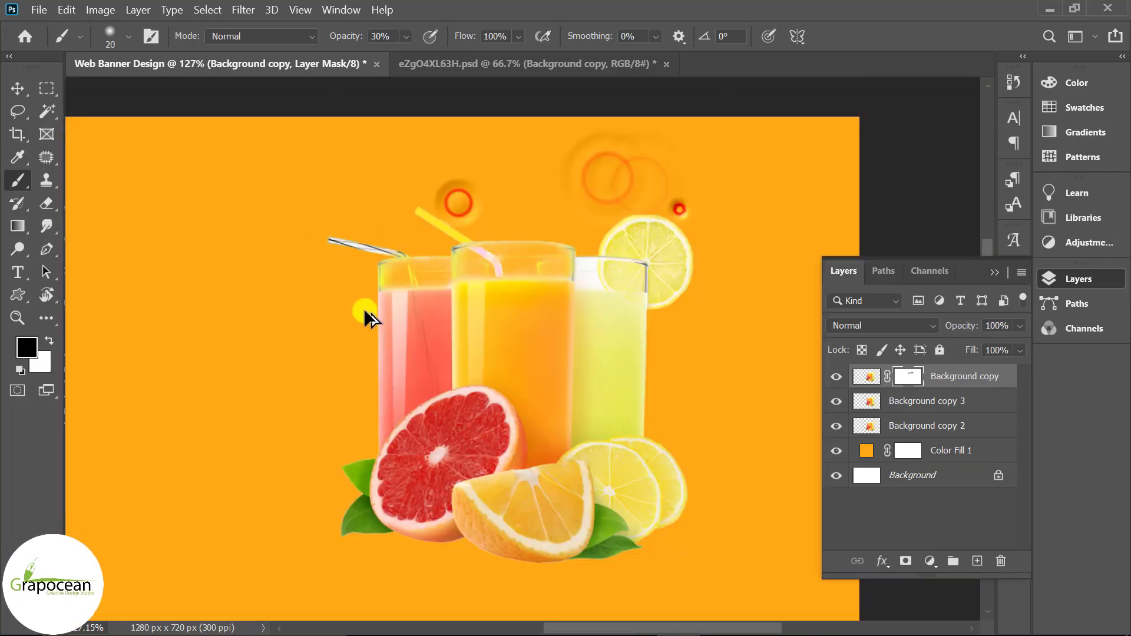
pyautogui.scroll(4, 458, 298)
pyautogui.moveTo(457, 299)
pyautogui.mouseDown()
pyautogui.moveTo(469, 250)
pyautogui.moveTo(513, 293)
pyautogui.moveTo(480, 248)
pyautogui.moveTo(468, 307)
pyautogui.moveTo(462, 298)
pyautogui.mouseUp()
pyautogui.click(379, 281)
pyautogui.scroll(2, 379, 280)
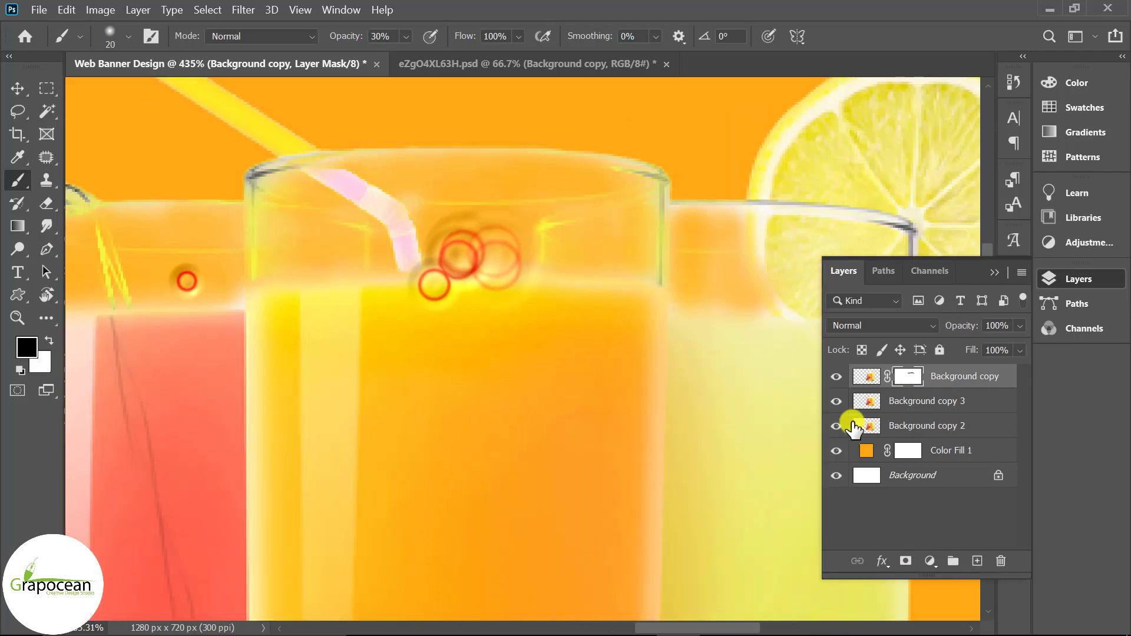
pyautogui.scroll(2, 211, 256)
# Shrink the brush and touch up the mask along the glass rim edges.
pyautogui.press('[')
pyautogui.press('[')
pyautogui.press('[')
pyautogui.scroll(-5, 181, 309)
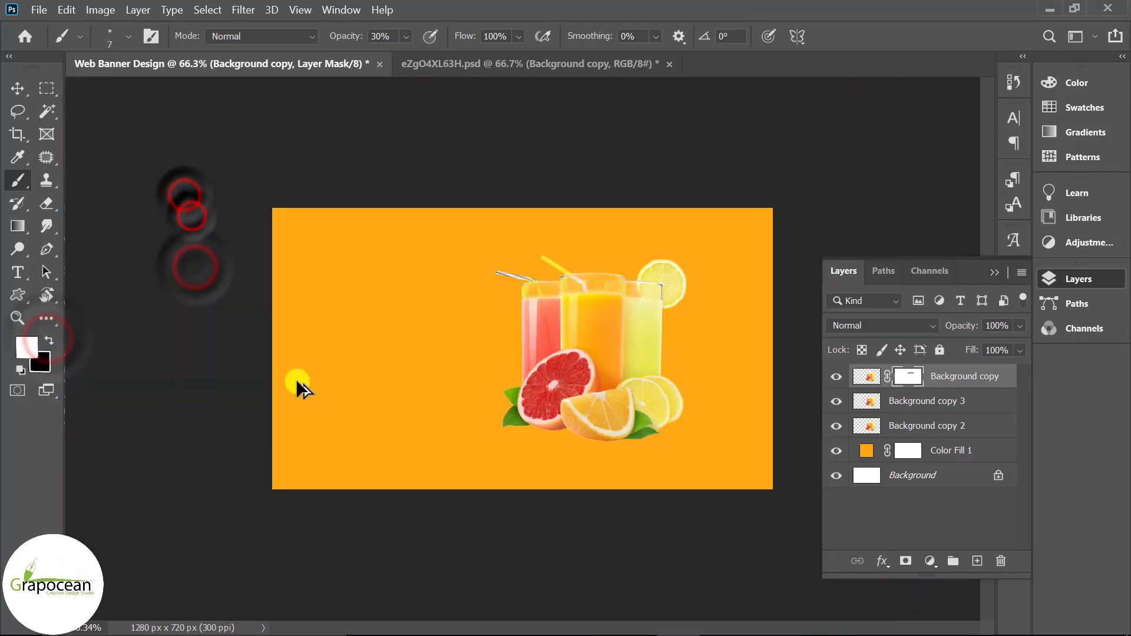
pyautogui.scroll(5, 619, 187)
pyautogui.click(625, 140)
pyautogui.press('x')
pyautogui.click(561, 143)
pyautogui.click(720, 142)
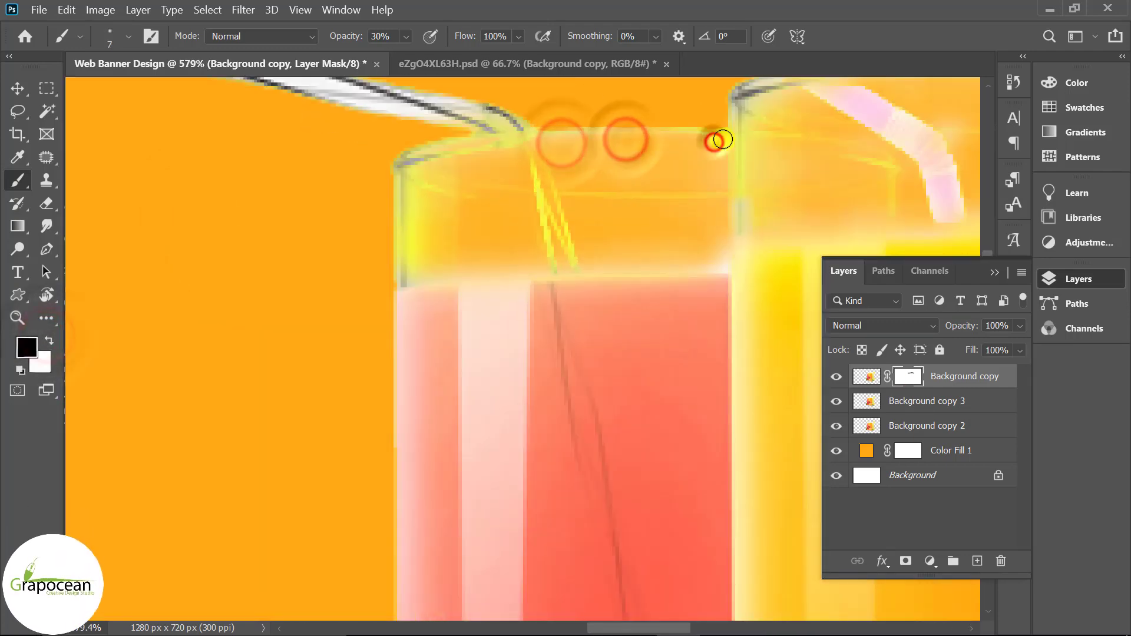
pyautogui.keyDown('shift'); pyautogui.click(720, 268); pyautogui.keyUp('shift')
pyautogui.scroll(-5, 397, 284)
pyautogui.scroll(3, 561, 245)
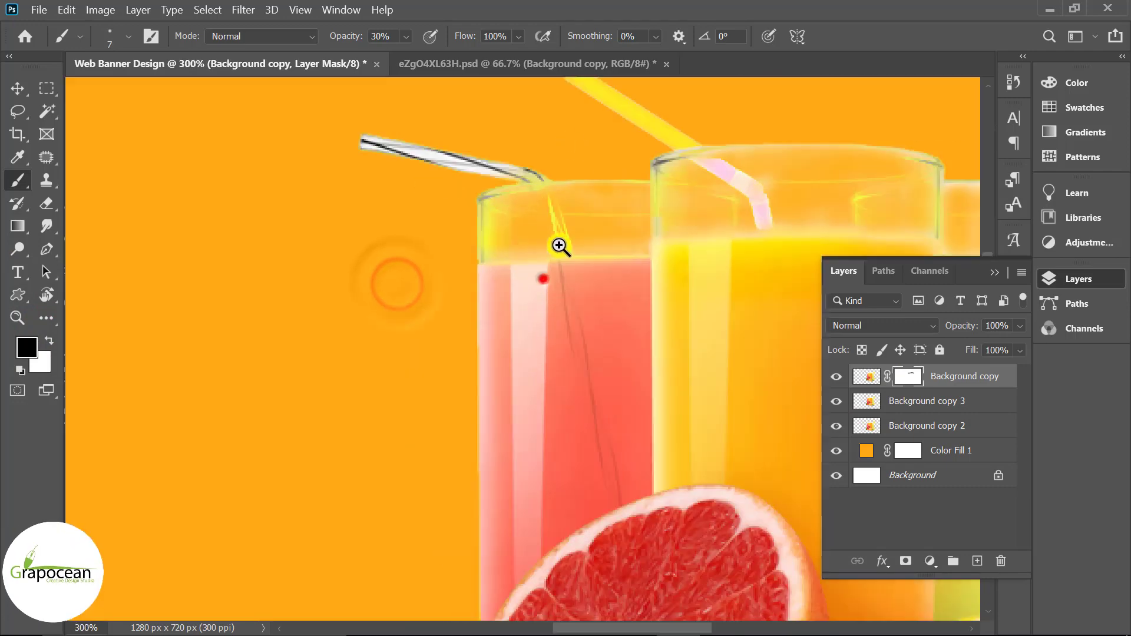
pyautogui.click(542, 283)
pyautogui.click(569, 235)
pyautogui.scroll(2, 636, 230)
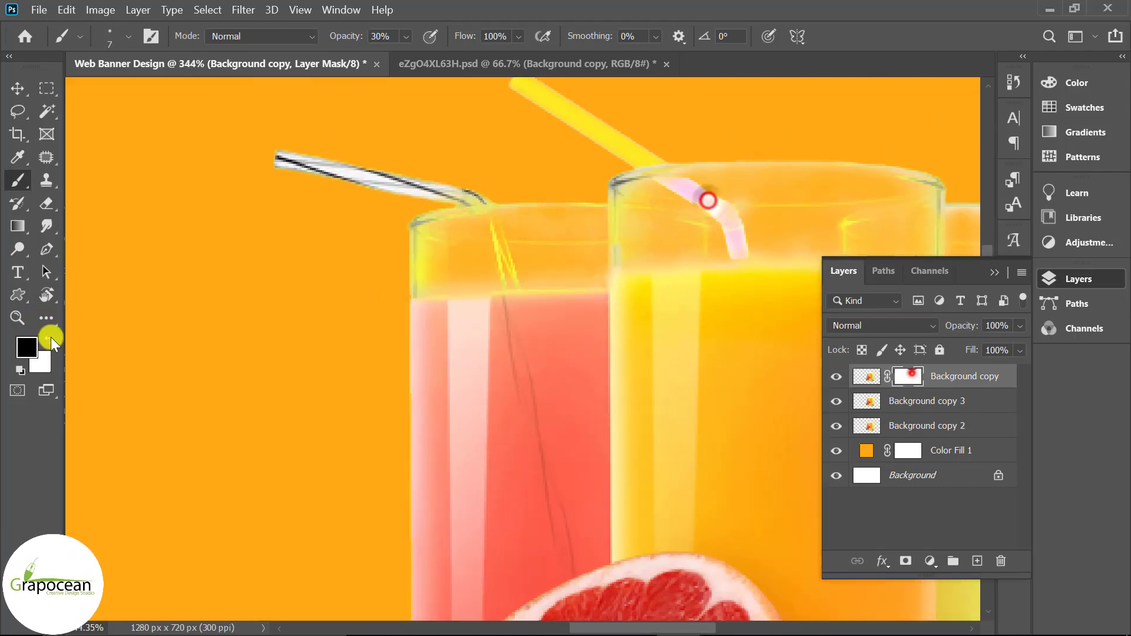
# Alternate white and black on the mask to restore part of the straw.
pyautogui.click(50, 339)
pyautogui.scroll(2, 713, 201)
pyautogui.click(656, 169)
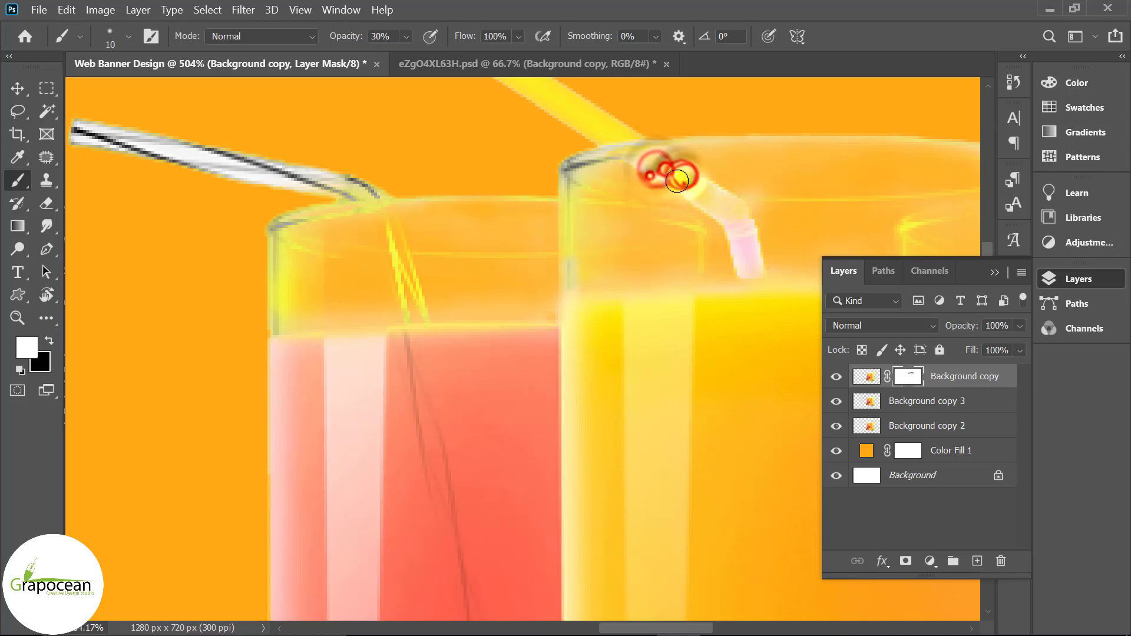
pyautogui.click(736, 238)
pyautogui.scroll(-3, 743, 271)
pyautogui.scroll(4, 607, 235)
pyautogui.click(50, 339)
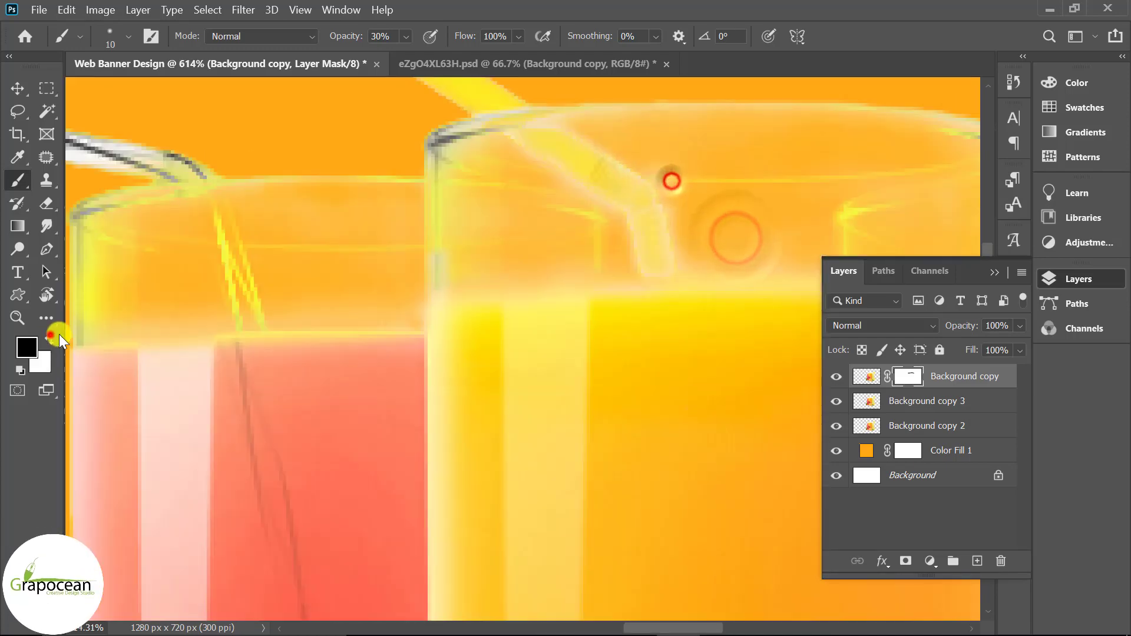
pyautogui.click(601, 218)
pyautogui.click(50, 340)
pyautogui.scroll(3, 621, 187)
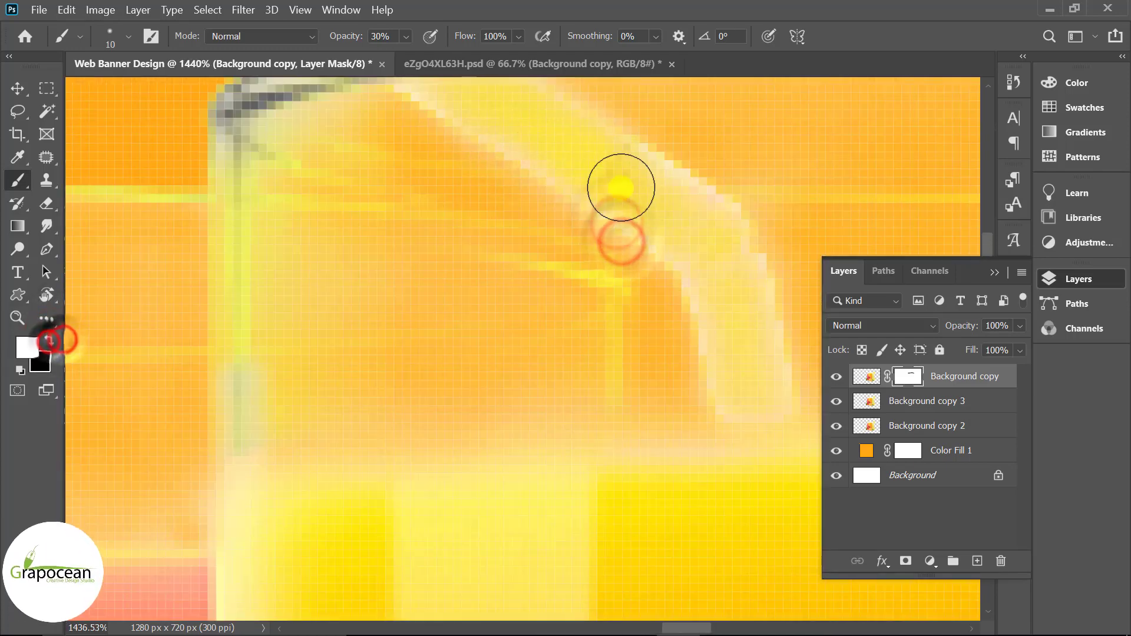
pyautogui.scroll(-3, 606, 248)
pyautogui.scroll(4, 606, 247)
# Paint the straw back in with white along the pink glass.
pyautogui.click(50, 339)
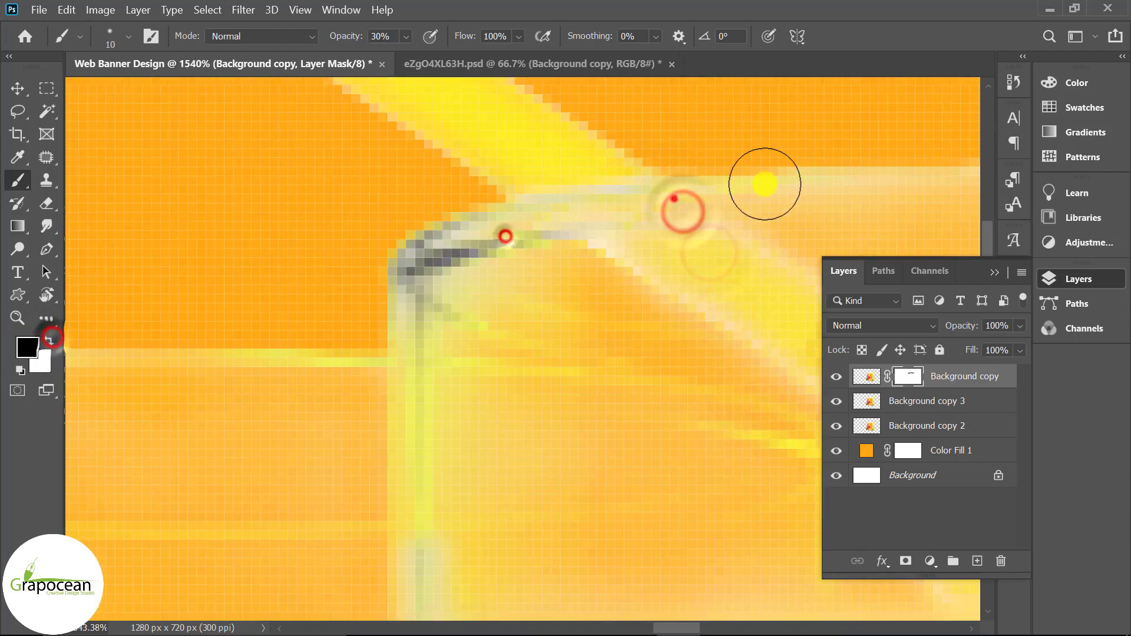
pyautogui.scroll(-3, 765, 184)
pyautogui.scroll(-3, 730, 464)
pyautogui.scroll(1, 644, 429)
pyautogui.press('v')
pyautogui.scroll(4, 644, 429)
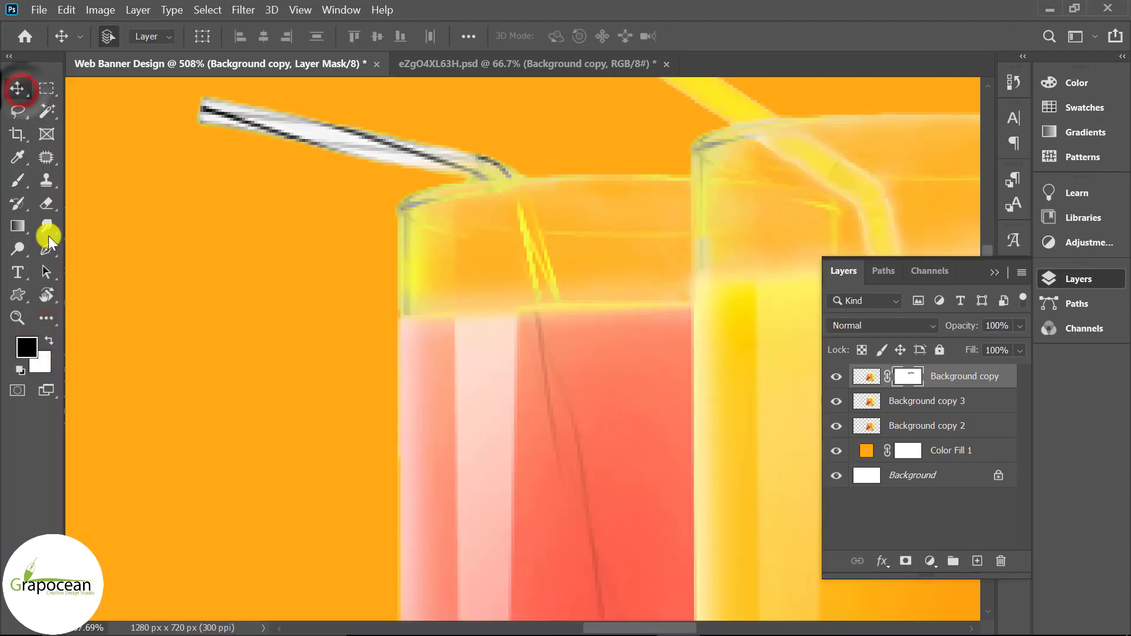
pyautogui.press('b')
pyautogui.click(46, 339)
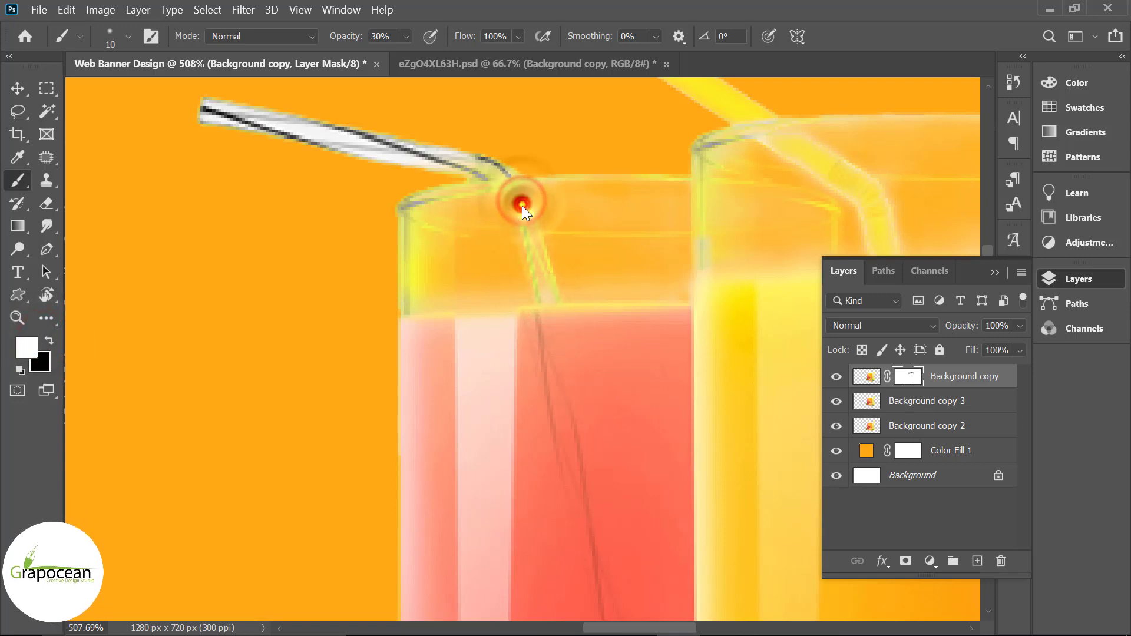
pyautogui.keyDown('shift'); pyautogui.click(547, 289); pyautogui.keyUp('shift')
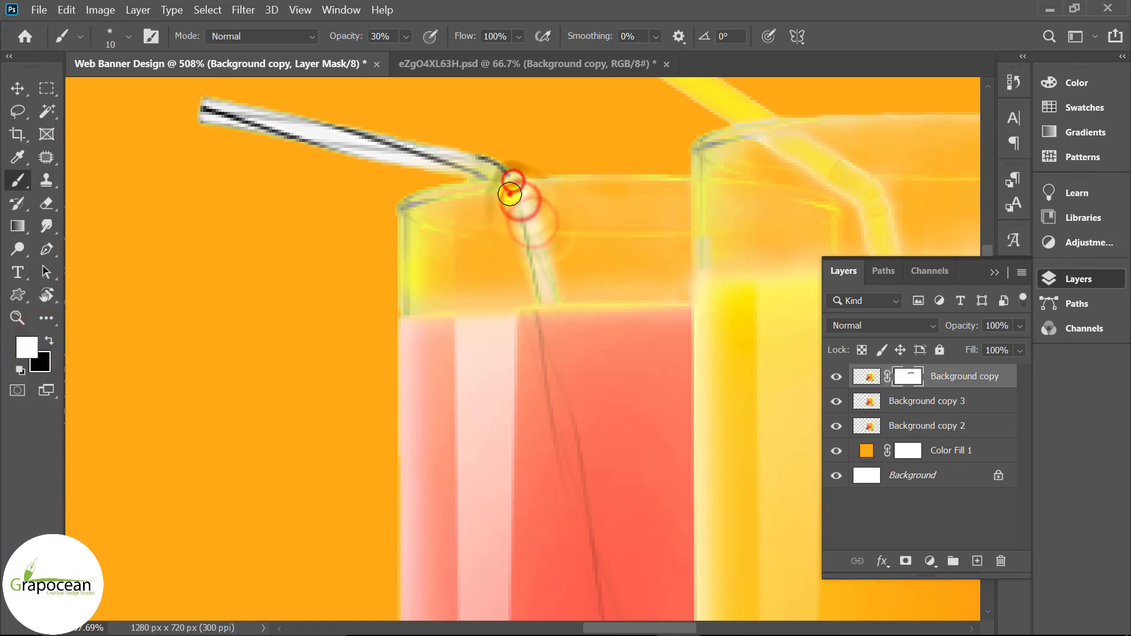
pyautogui.click(923, 402)
# Set Background copy 3 to Normal and give it an inverted black layer mask.
pyautogui.click(883, 327)
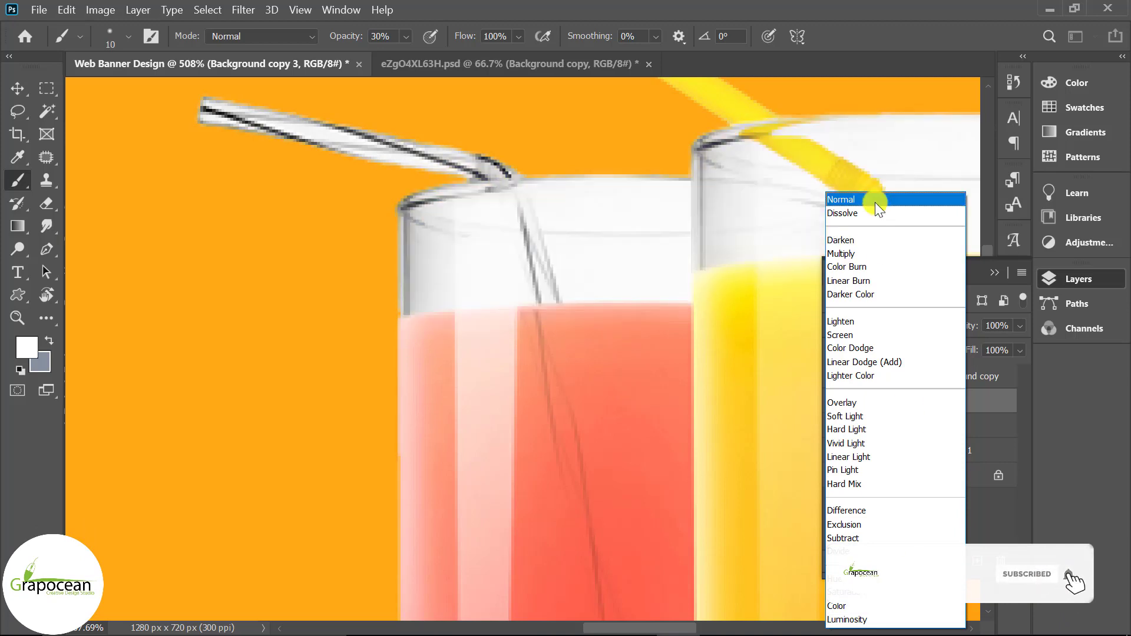
pyautogui.click(875, 203)
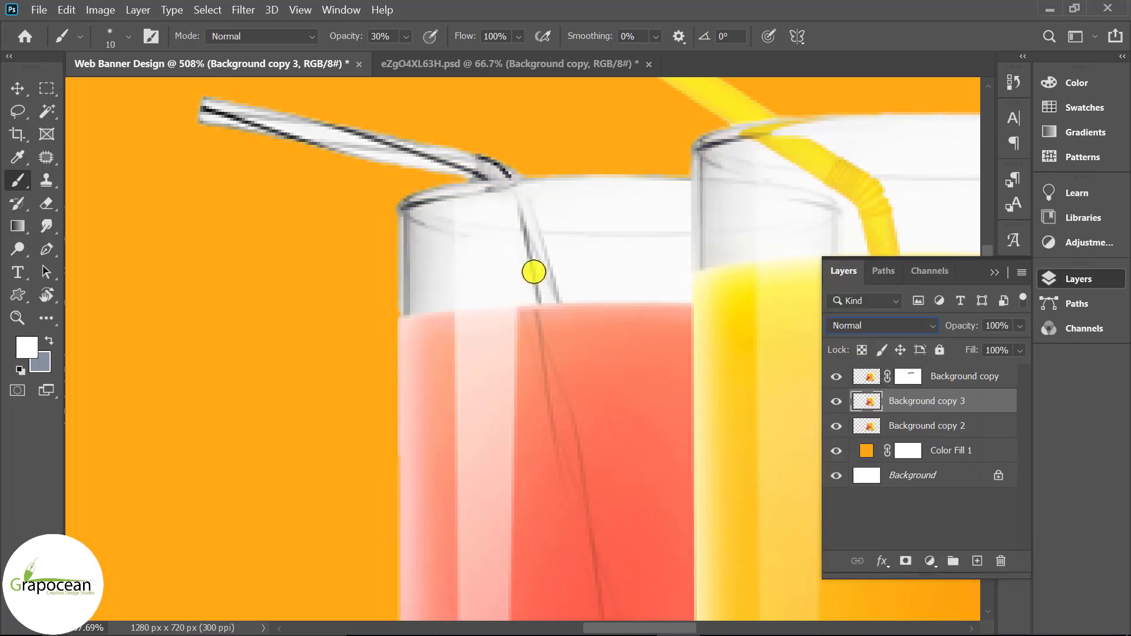
pyautogui.click(906, 561)
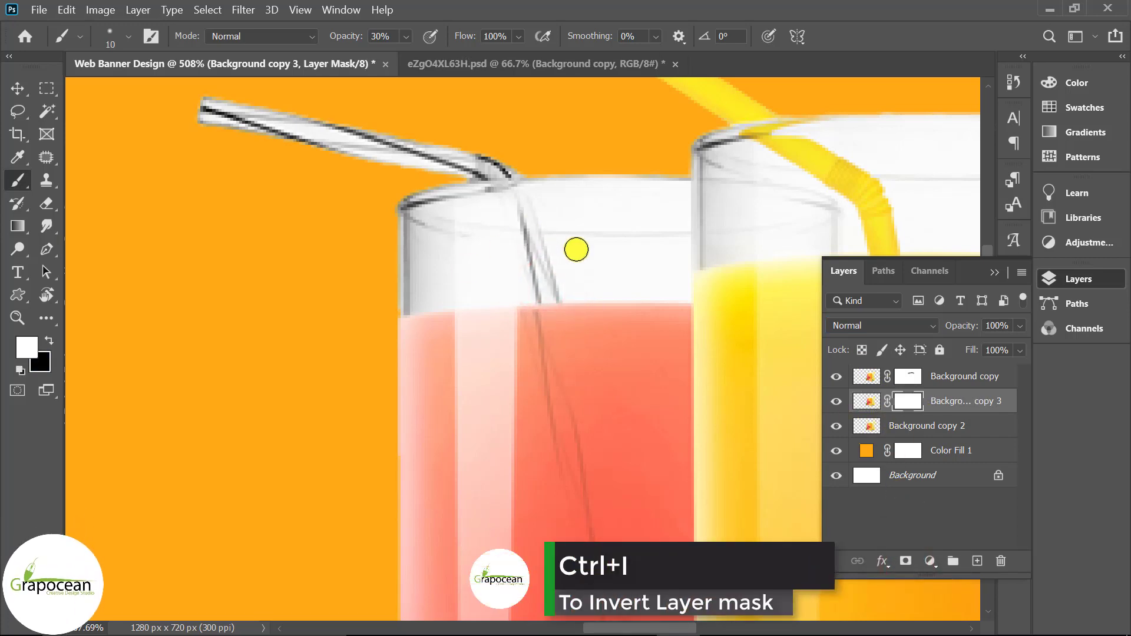
pyautogui.hotkey('ctrl', 'i')
pyautogui.scroll(2, 531, 236)
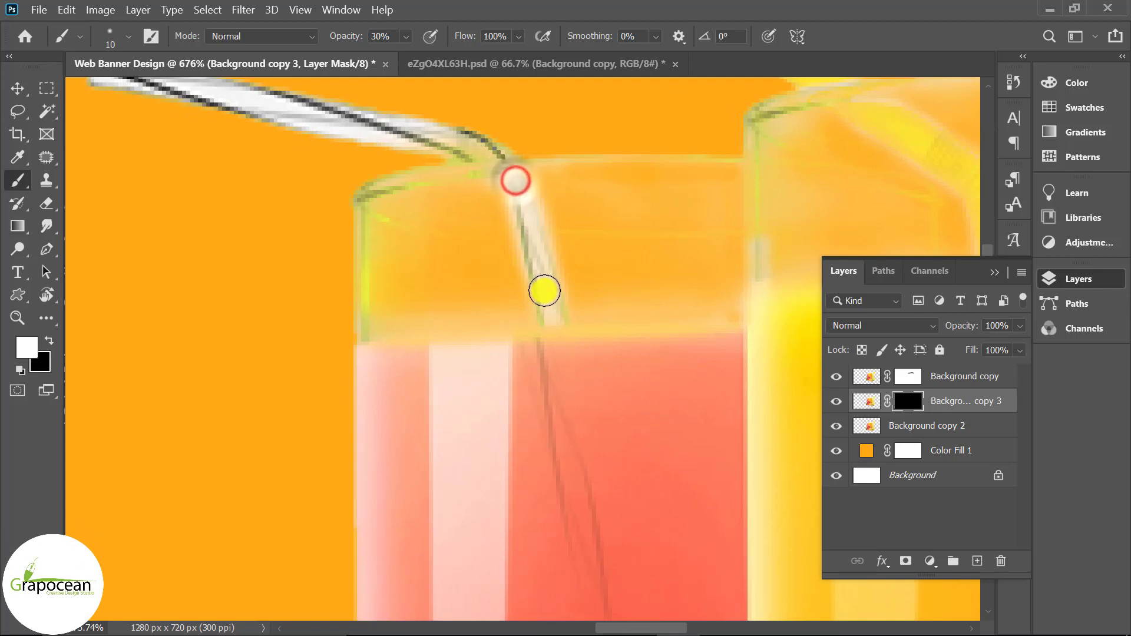
pyautogui.click(49, 342)
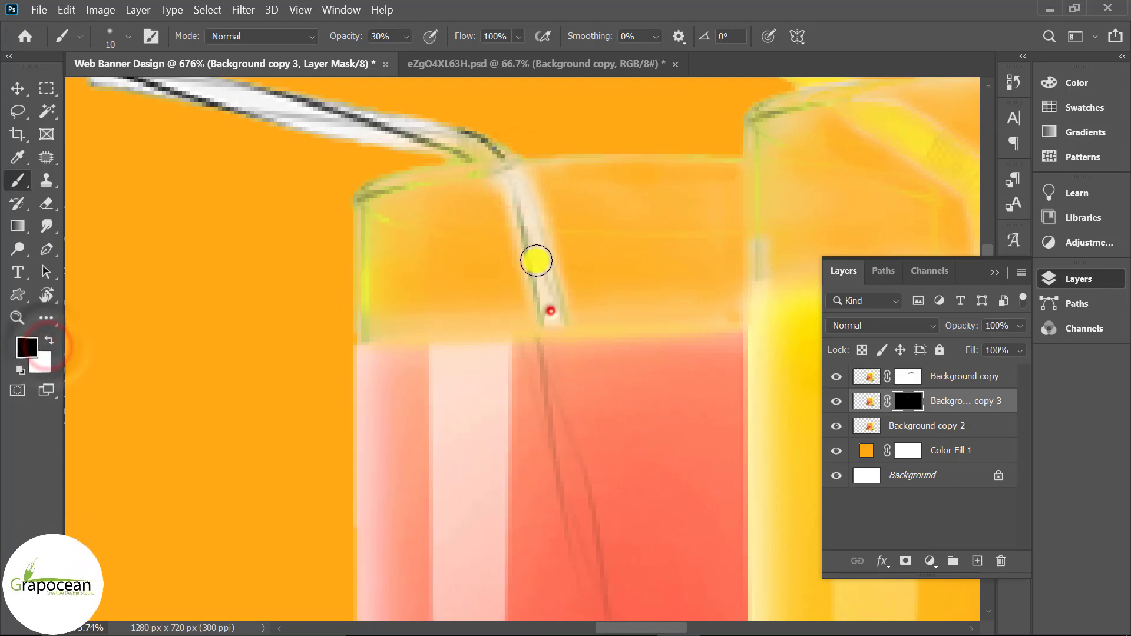
pyautogui.click(908, 405)
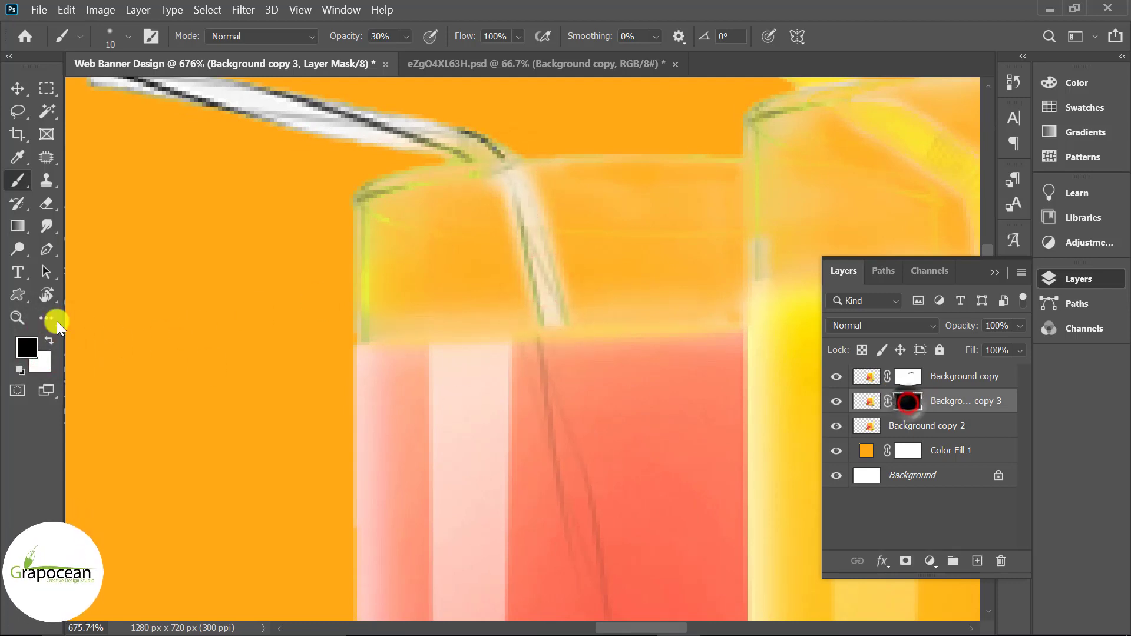
pyautogui.click(49, 342)
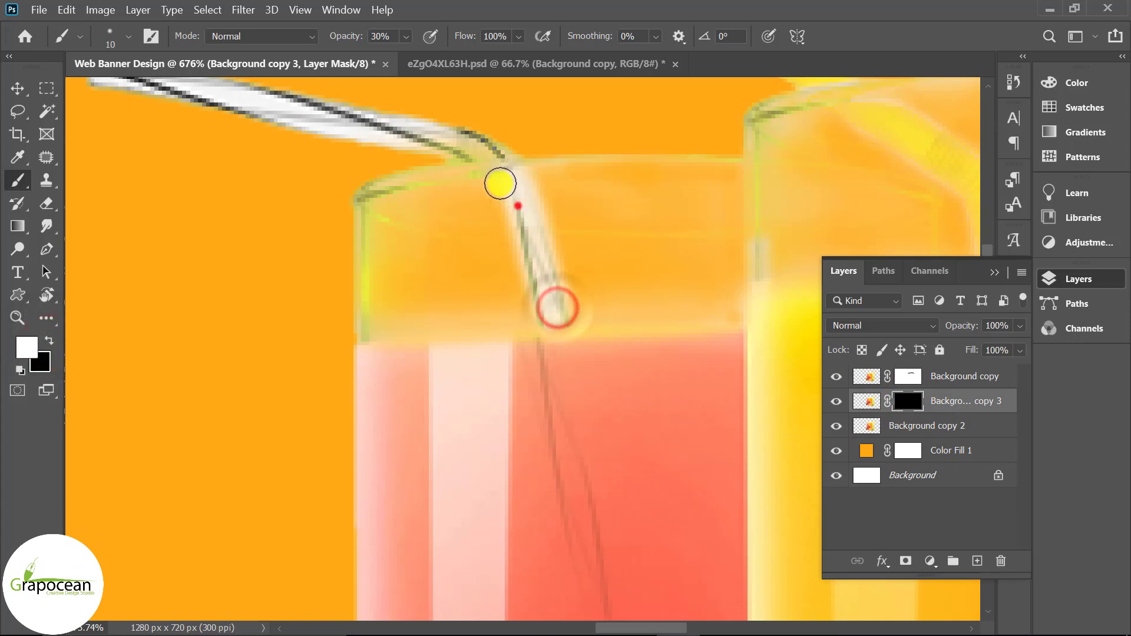
# Paint white over the clear straw in the pink glass, including its bend.
pyautogui.keyDown('shift'); pyautogui.click(518, 205); pyautogui.keyUp('shift')
pyautogui.moveTo(494, 170); pyautogui.dragTo(559, 319)
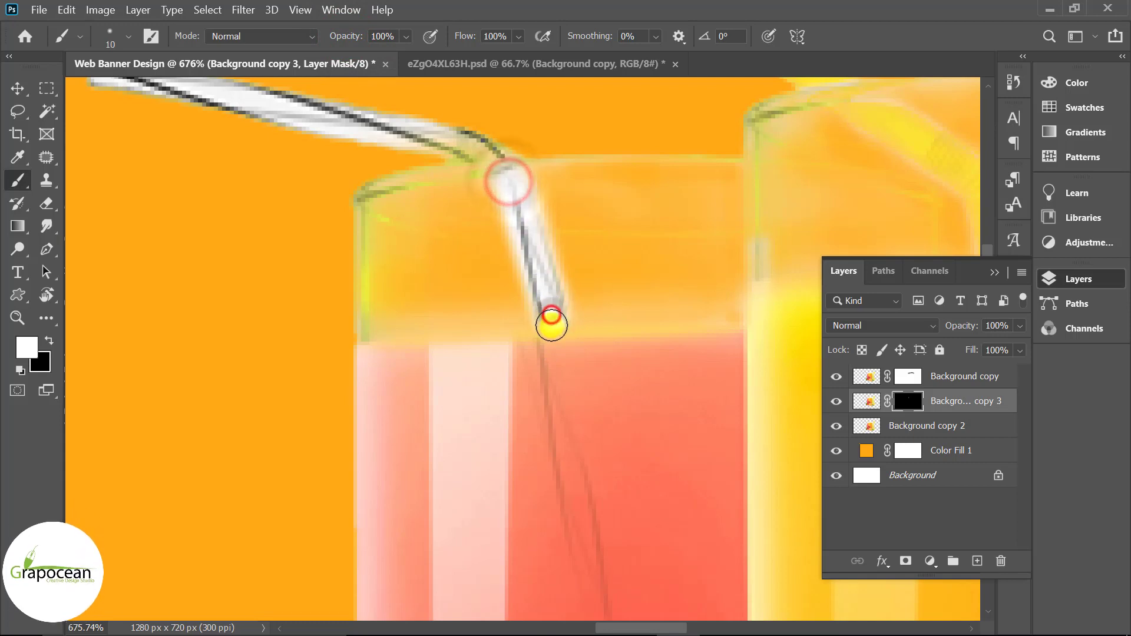
pyautogui.moveTo(548, 319); pyautogui.dragTo(488, 160)
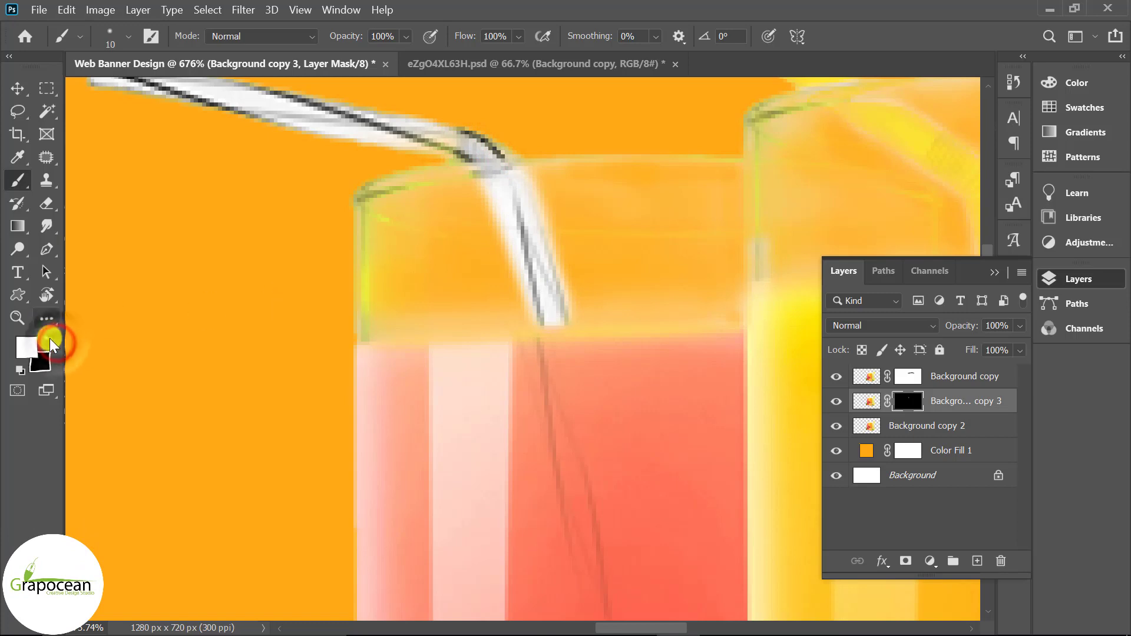
pyautogui.moveTo(476, 190); pyautogui.dragTo(517, 308)
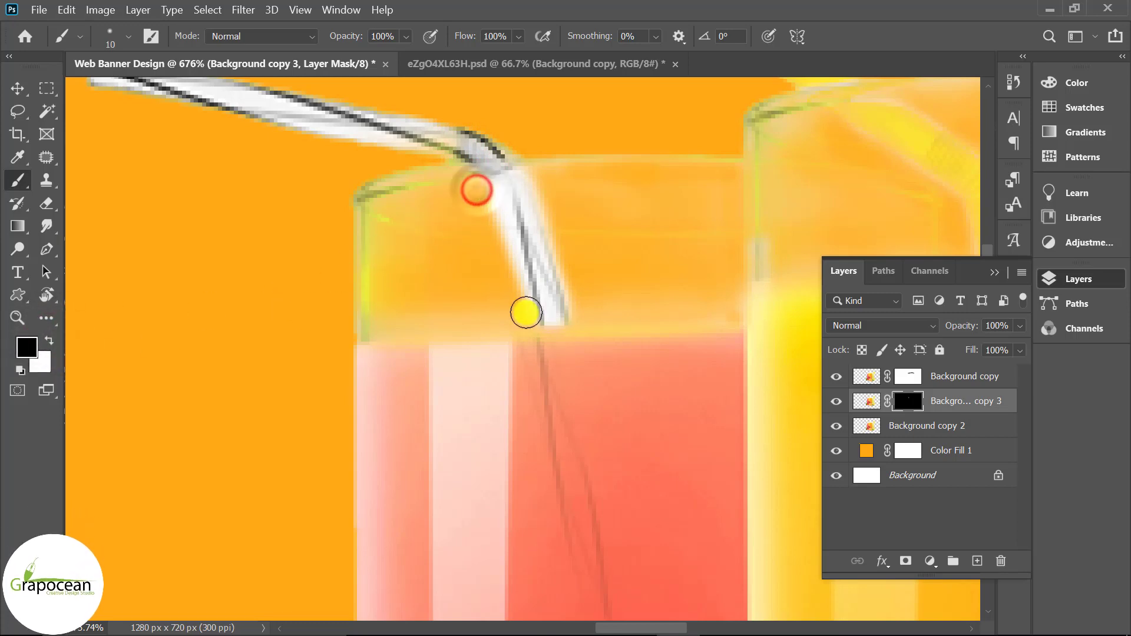
pyautogui.scroll(-5, 604, 339)
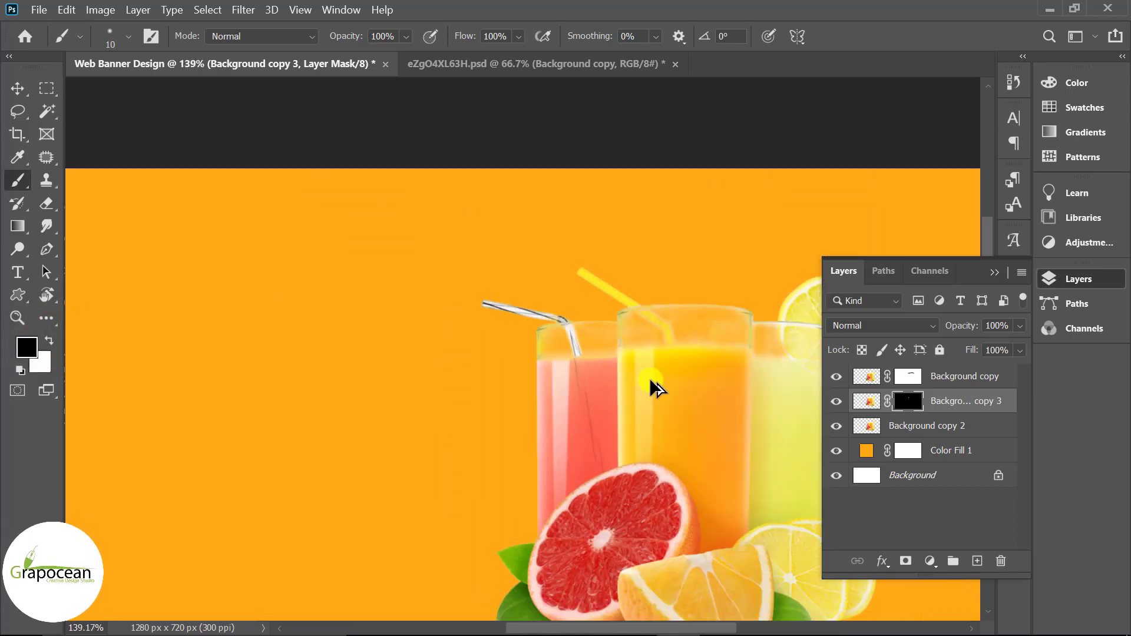
pyautogui.scroll(2, 692, 372)
pyautogui.scroll(2, 661, 330)
pyautogui.scroll(1, 646, 323)
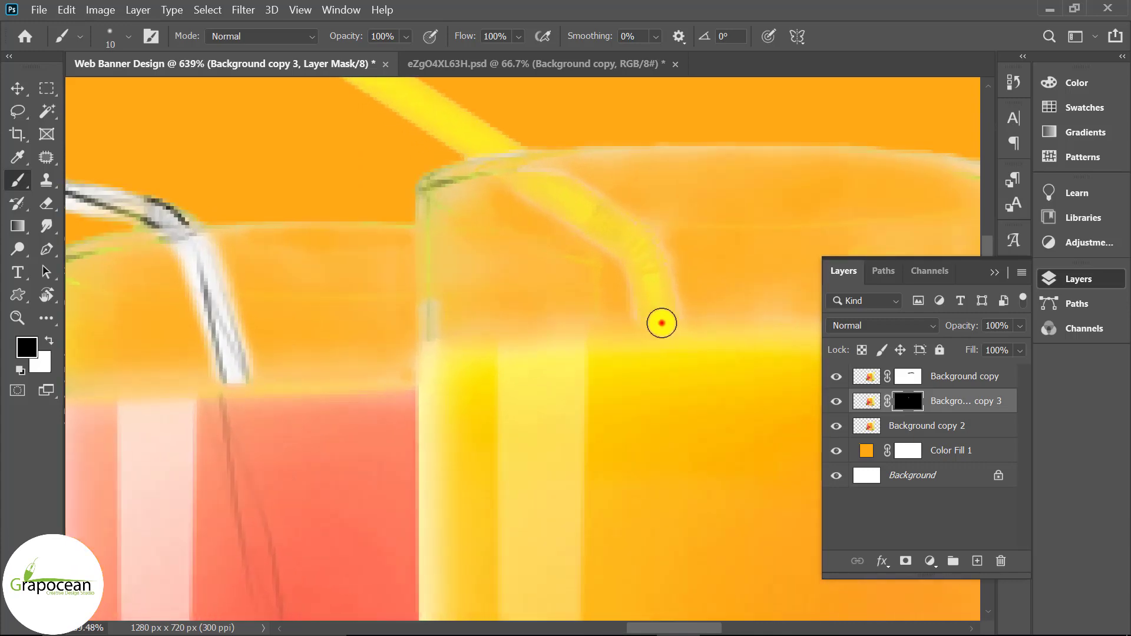
pyautogui.click(613, 284)
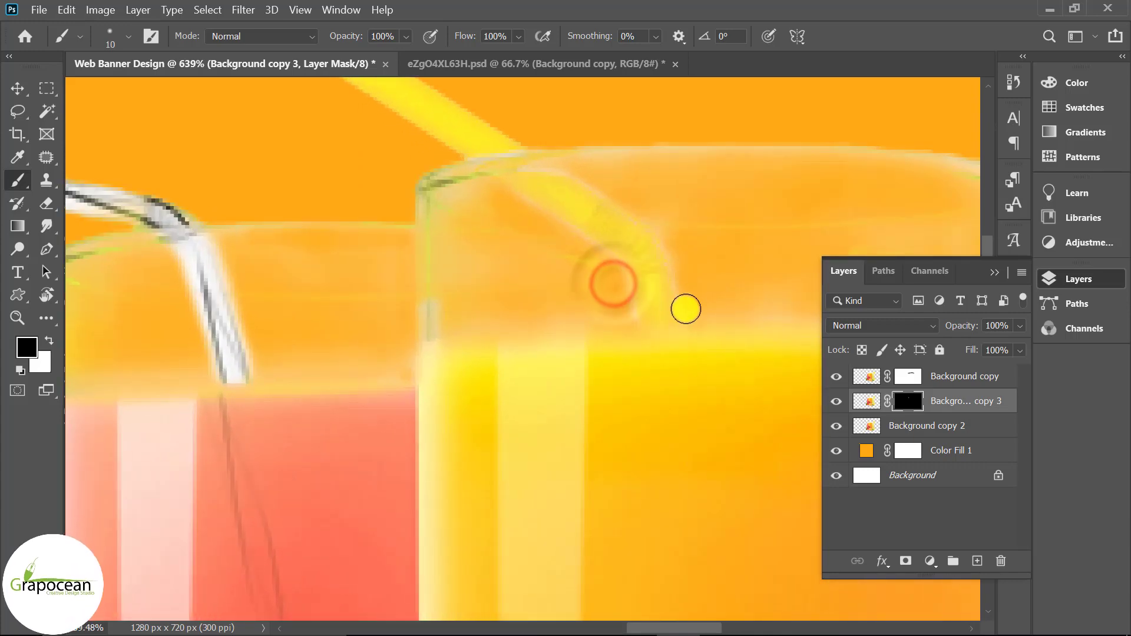
# Return to the Background copy layer mask and fit the whole banner in view.
pyautogui.click(651, 212)
pyautogui.click(620, 166)
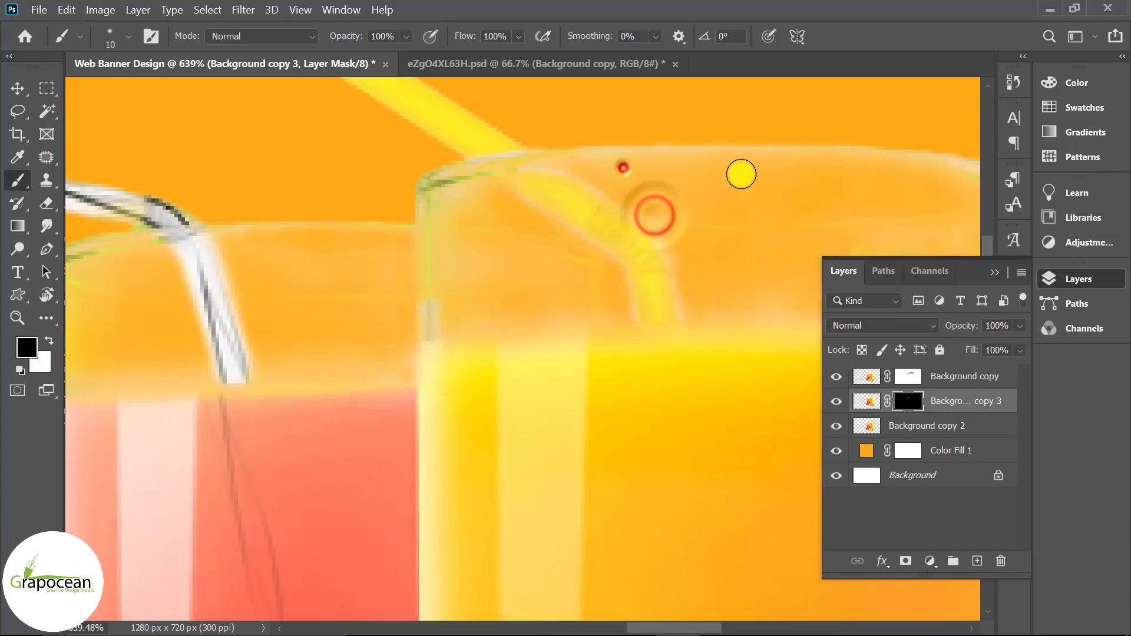
pyautogui.click(908, 377)
pyautogui.scroll(-3, 538, 159)
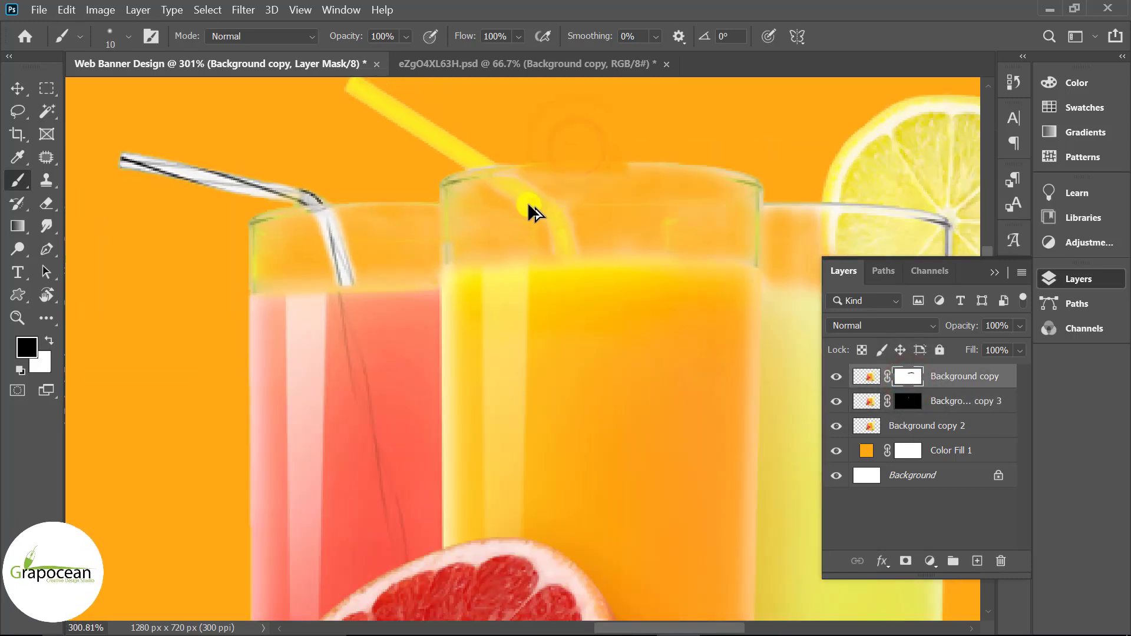
pyautogui.hotkey('ctrl', '0')
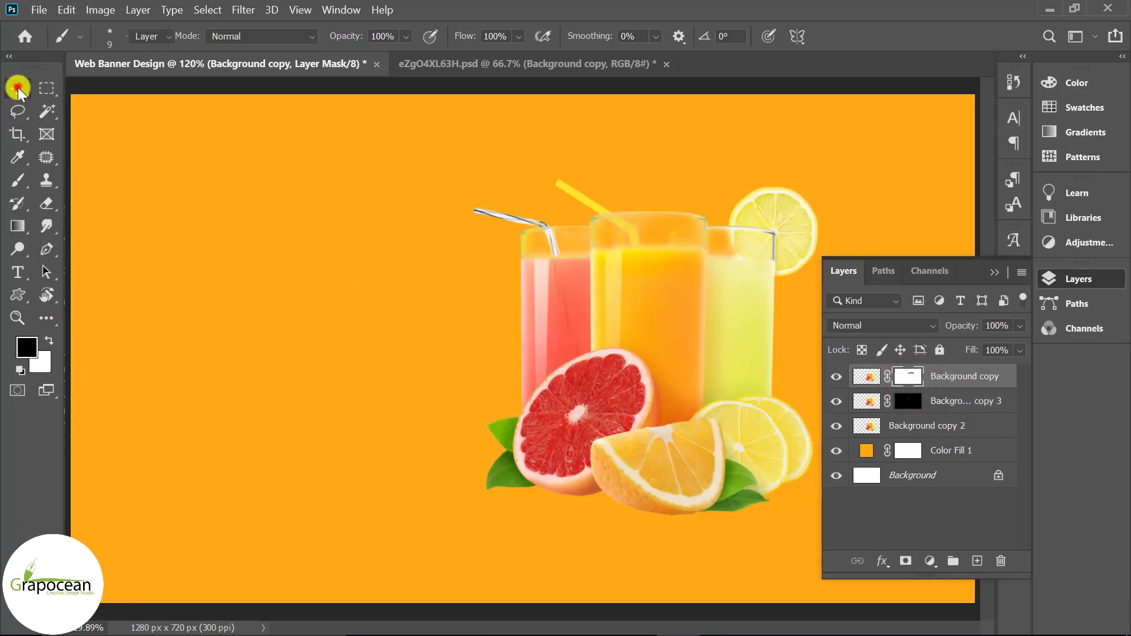
# Gather the three Background copy layers into one group named Product.
pyautogui.click(17, 88)
pyautogui.scroll(-3, 409, 389)
pyautogui.scroll(-1, 685, 462)
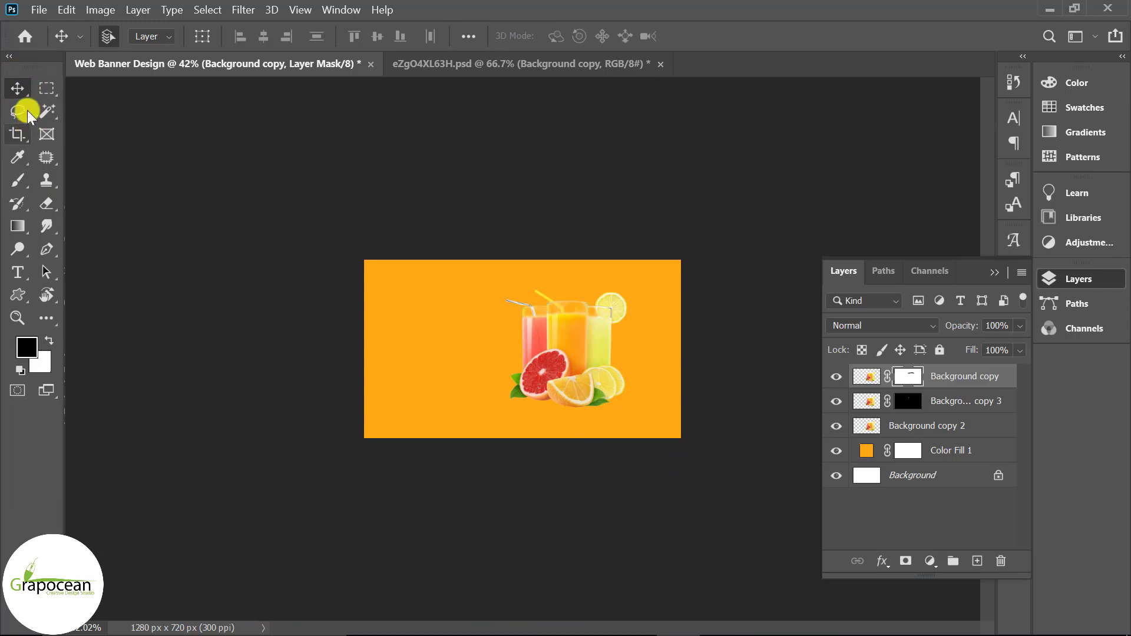
pyautogui.keyDown('ctrl'); pyautogui.click(951, 430); pyautogui.keyUp('ctrl')
pyautogui.keyDown('ctrl'); pyautogui.click(966, 403); pyautogui.keyUp('ctrl')
pyautogui.hotkey('ctrl', 'g')
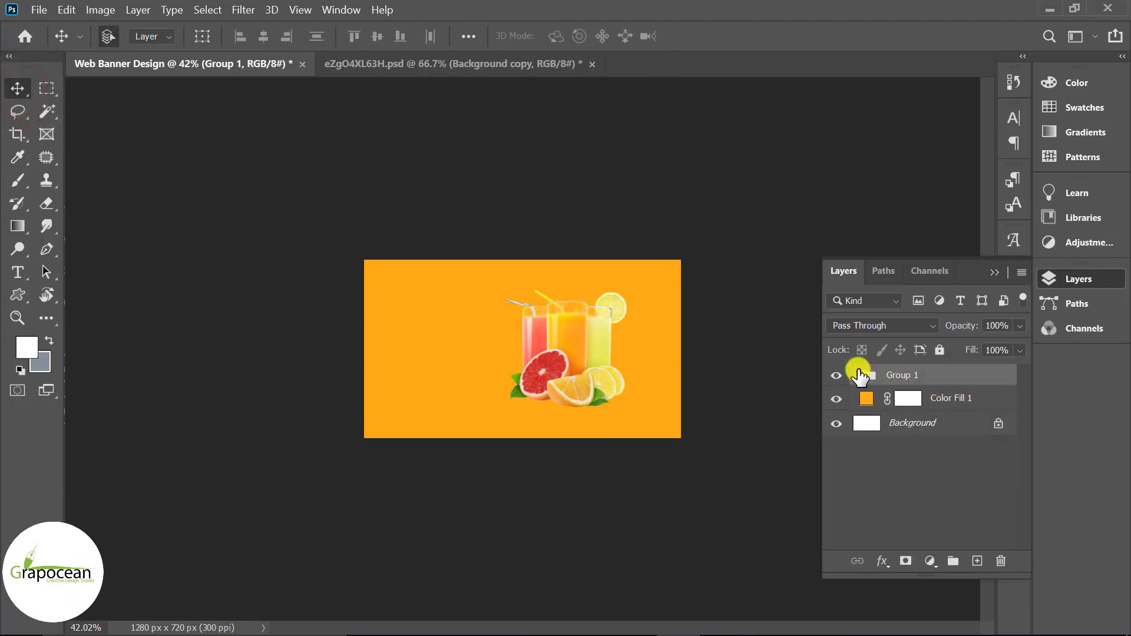
pyautogui.click(837, 376)
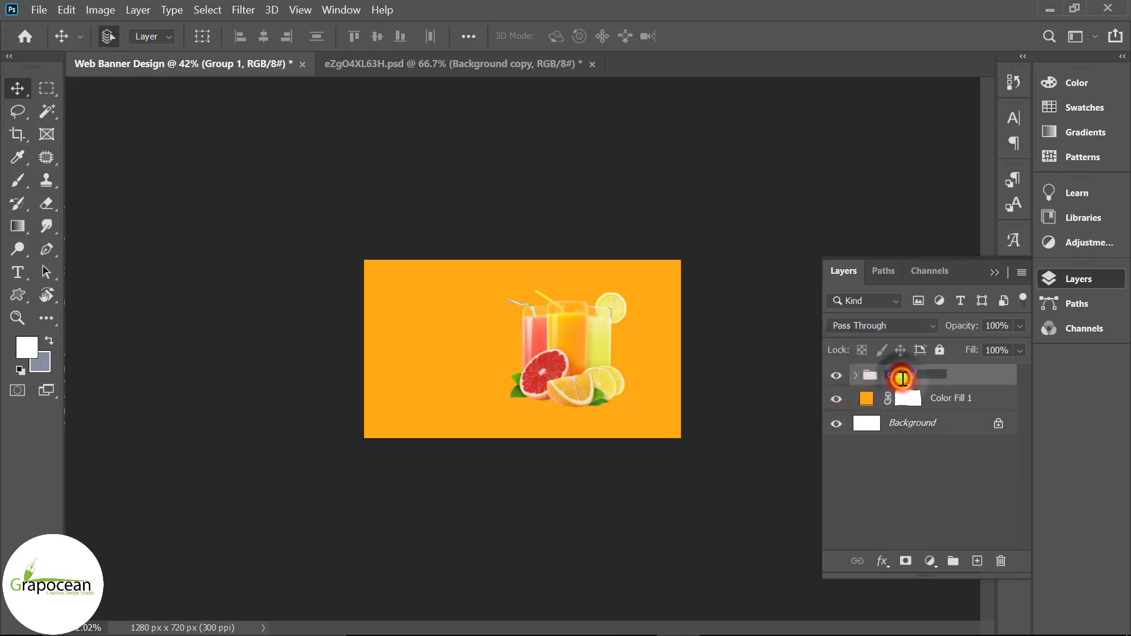
pyautogui.write('Product')
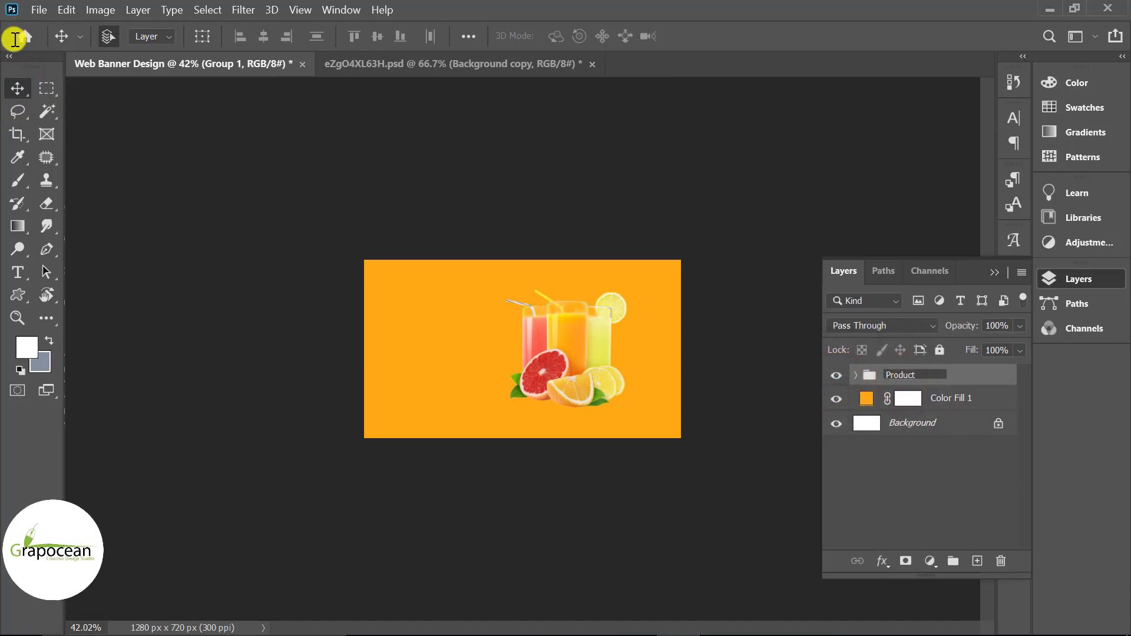
pyautogui.press('Return')
# Stretch the three product layers horizontally to about 107% width, then collapse the group.
pyautogui.click(263, 437)
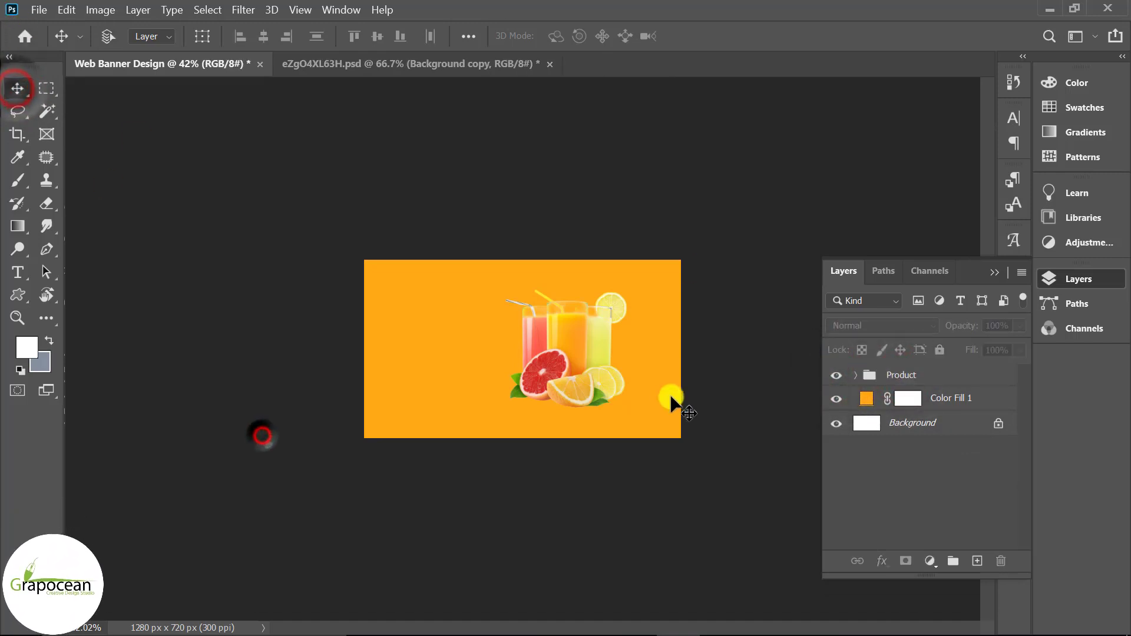
pyautogui.hotkey('ctrl', '+')
pyautogui.click(603, 326)
pyautogui.hotkey('ctrl', 't')
pyautogui.hotkey('ctrl', '+')
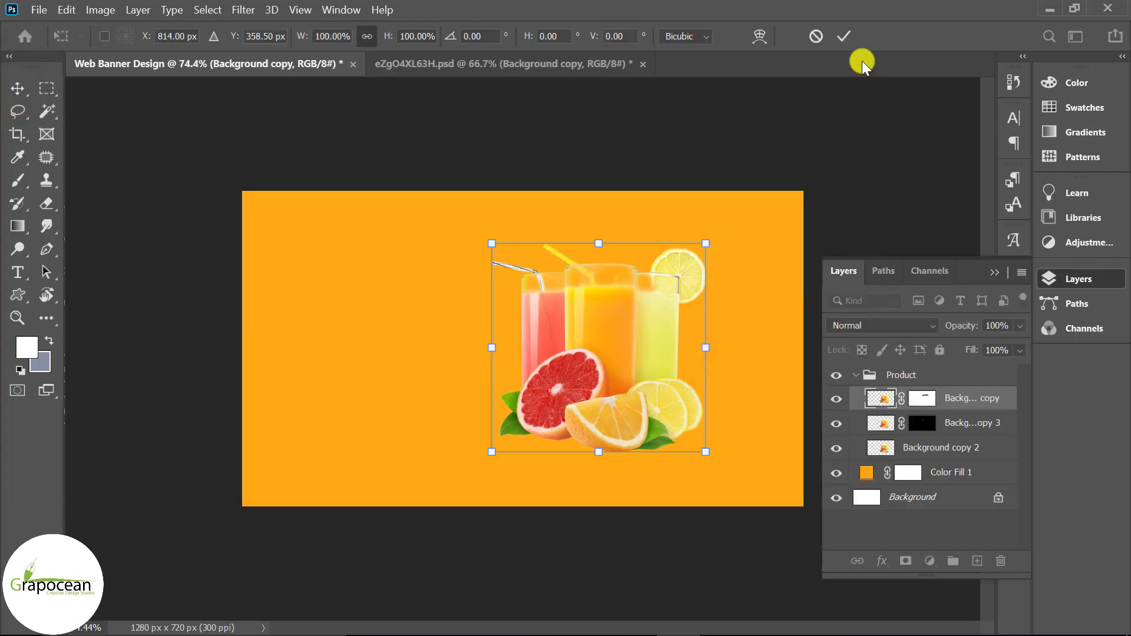
pyautogui.click(845, 36)
pyautogui.keyDown('shift'); pyautogui.click(942, 448); pyautogui.keyUp('shift')
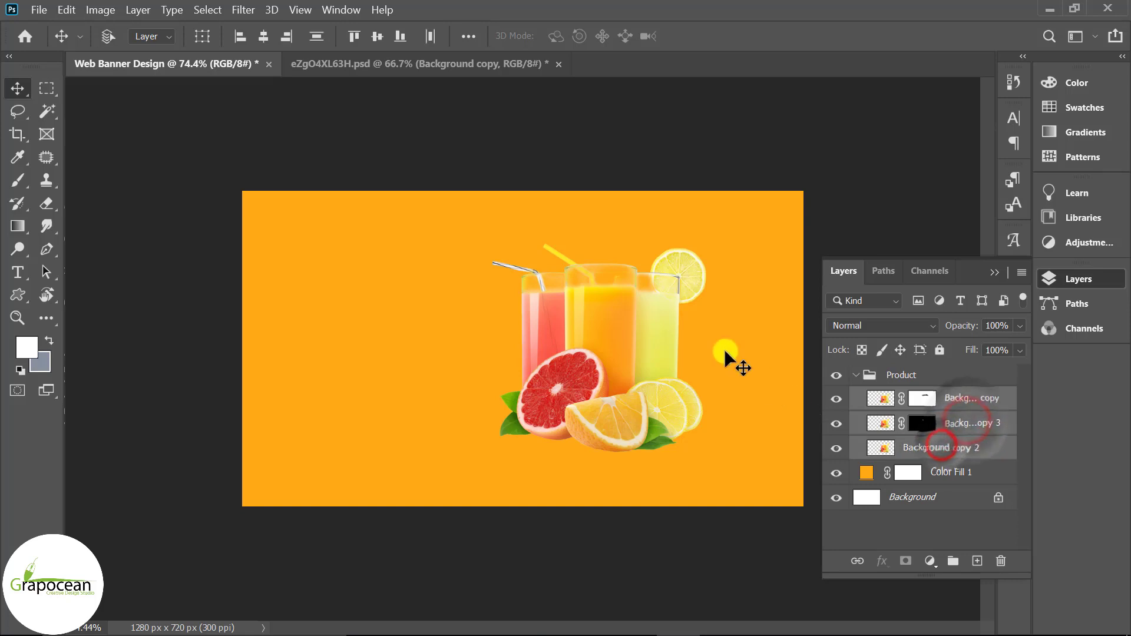
pyautogui.hotkey('ctrl', 't')
pyautogui.moveTo(706, 348); pyautogui.dragTo(725, 352)
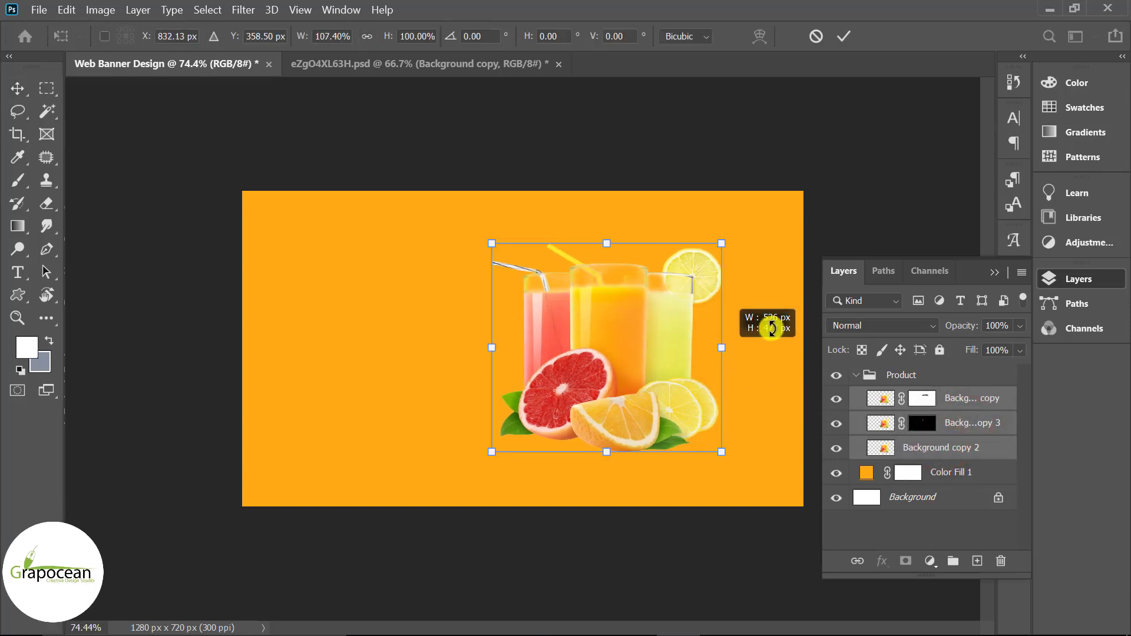
pyautogui.click(844, 36)
pyautogui.click(651, 537)
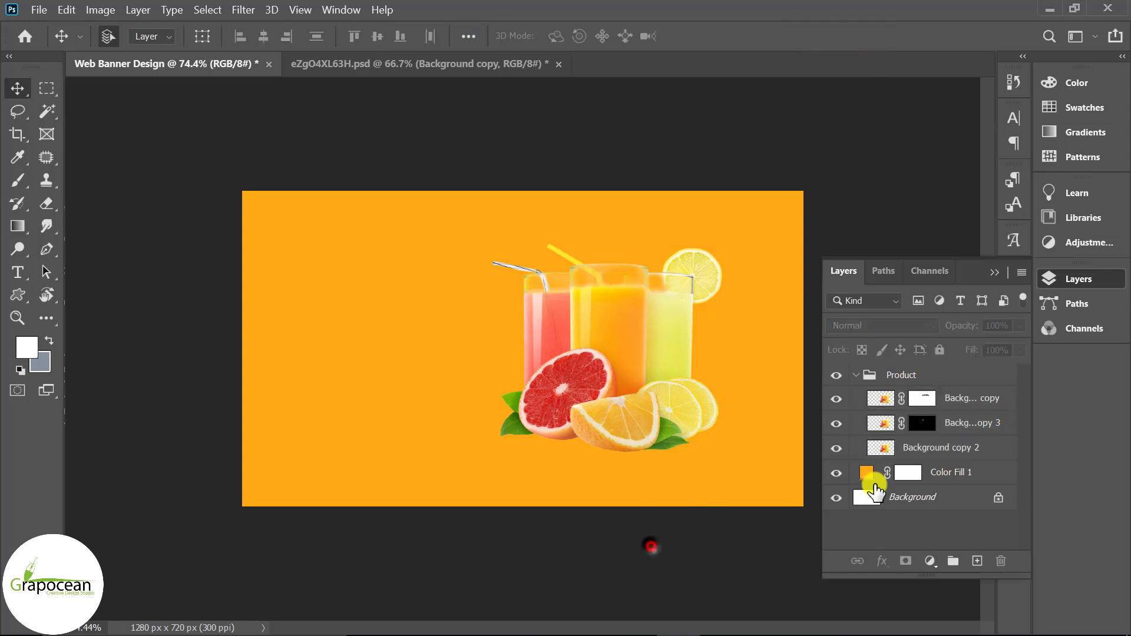
pyautogui.click(856, 375)
# Add an empty layer above Color Fill 1 and set a size-80 black brush at about 14% opacity.
pyautogui.click(909, 380)
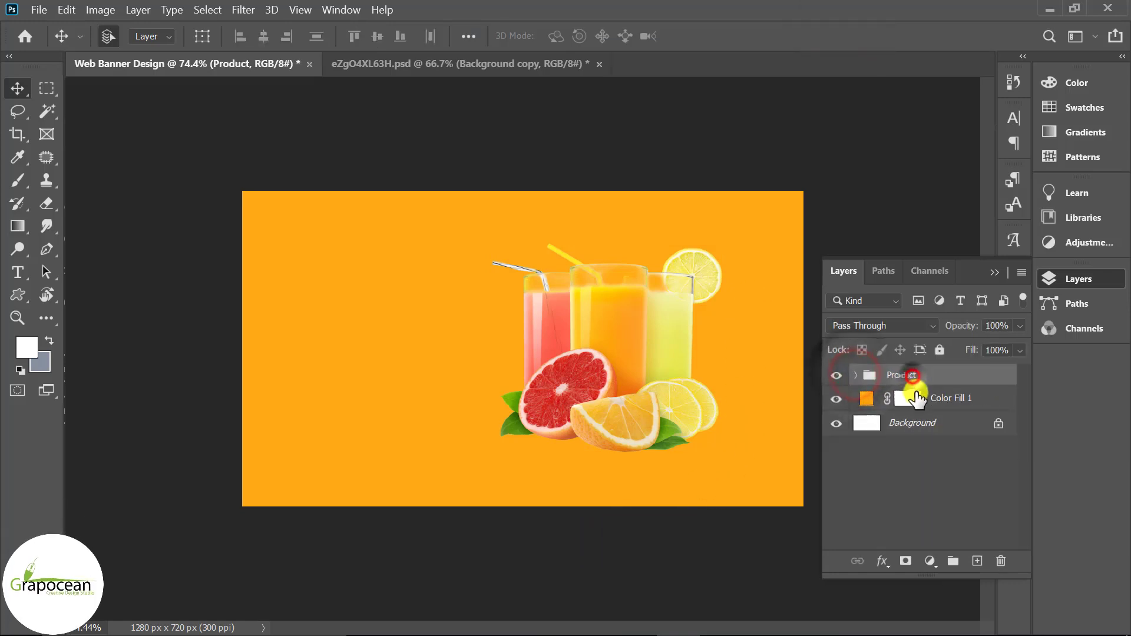
pyautogui.click(922, 398)
pyautogui.click(981, 561)
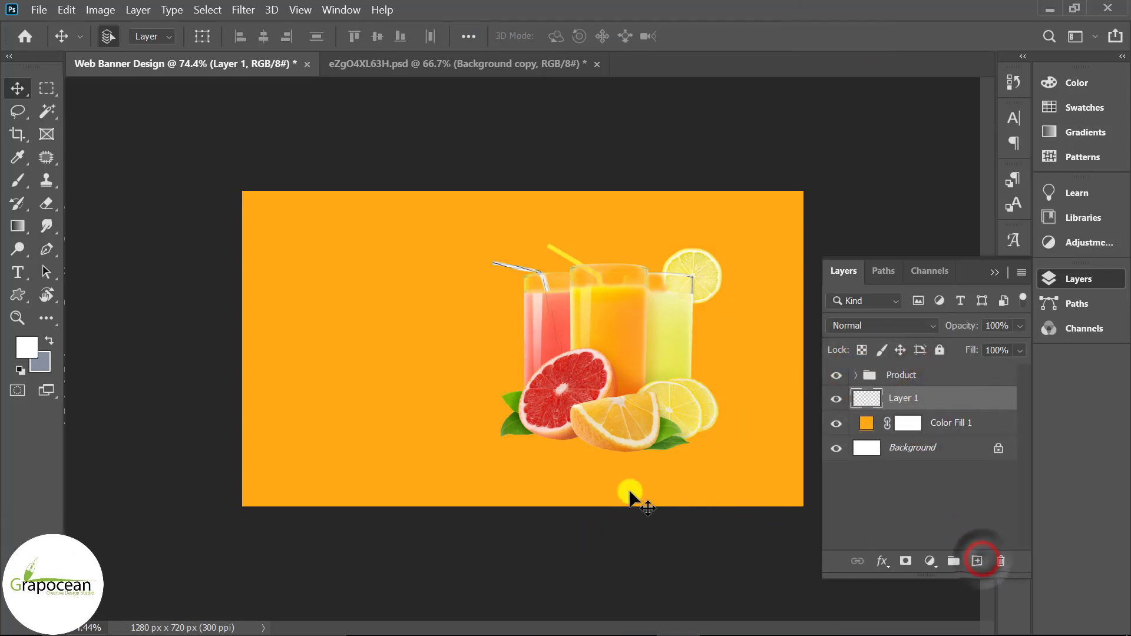
pyautogui.click(30, 192)
pyautogui.click(88, 177)
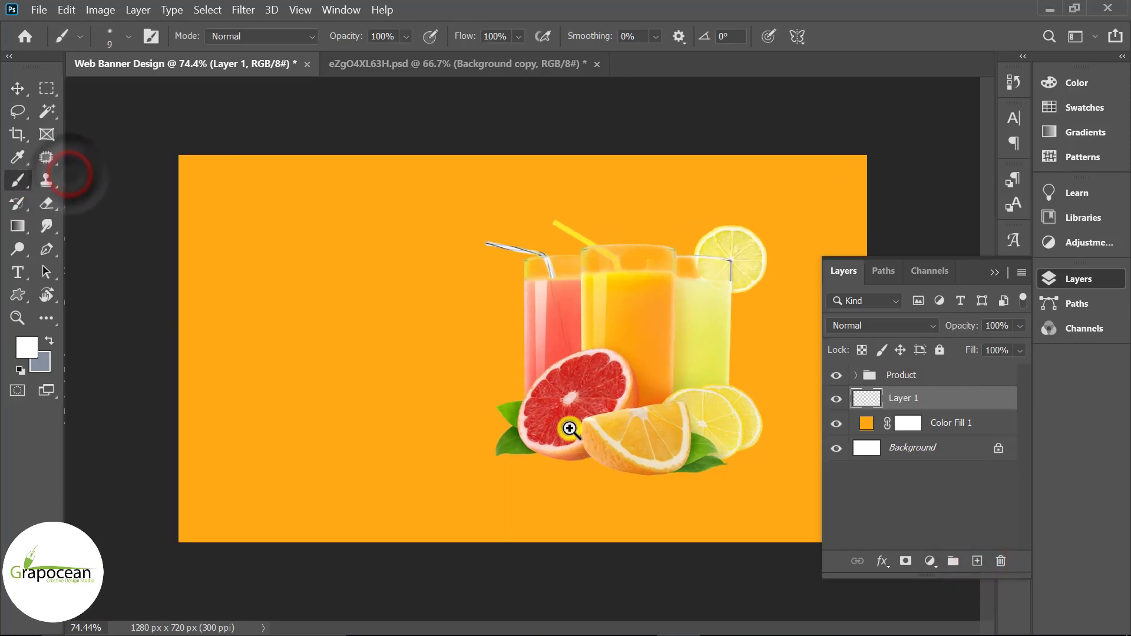
pyautogui.scroll(5, 571, 436)
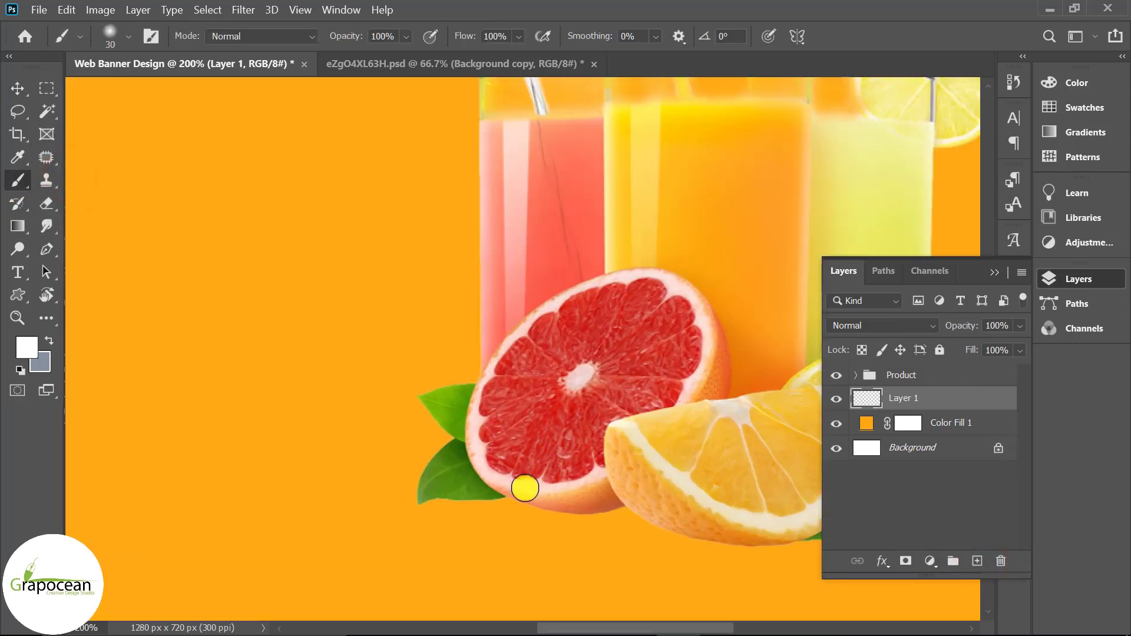
pyautogui.press(']')
pyautogui.press(']')
pyautogui.press(']')
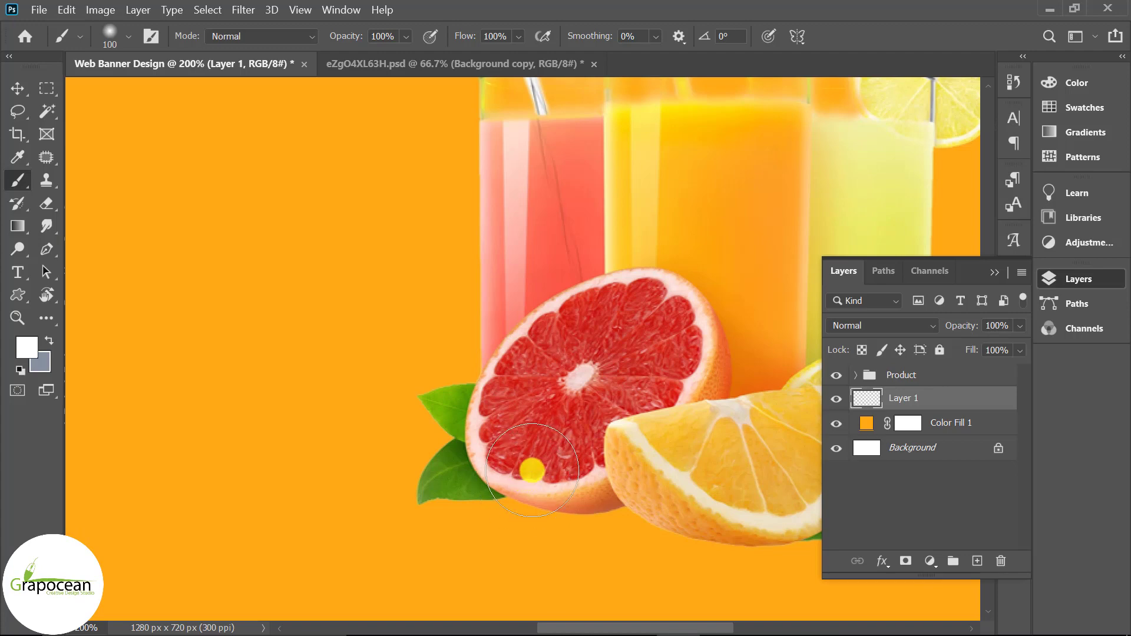
pyautogui.click(26, 347)
pyautogui.moveTo(539, 477); pyautogui.dragTo(381, 554)
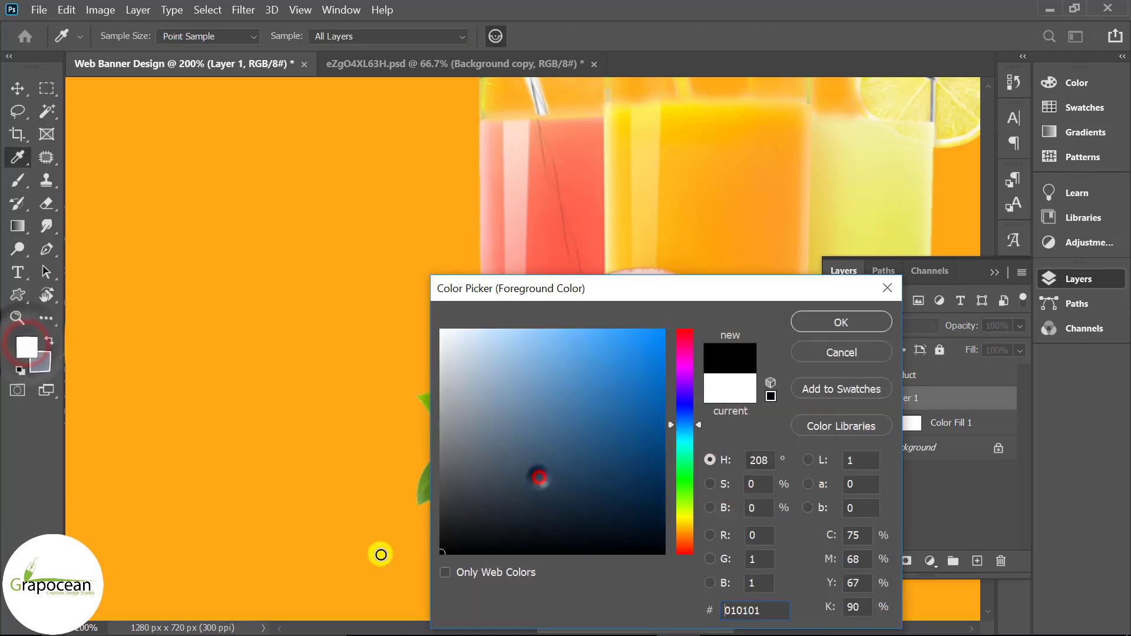
pyautogui.click(890, 330)
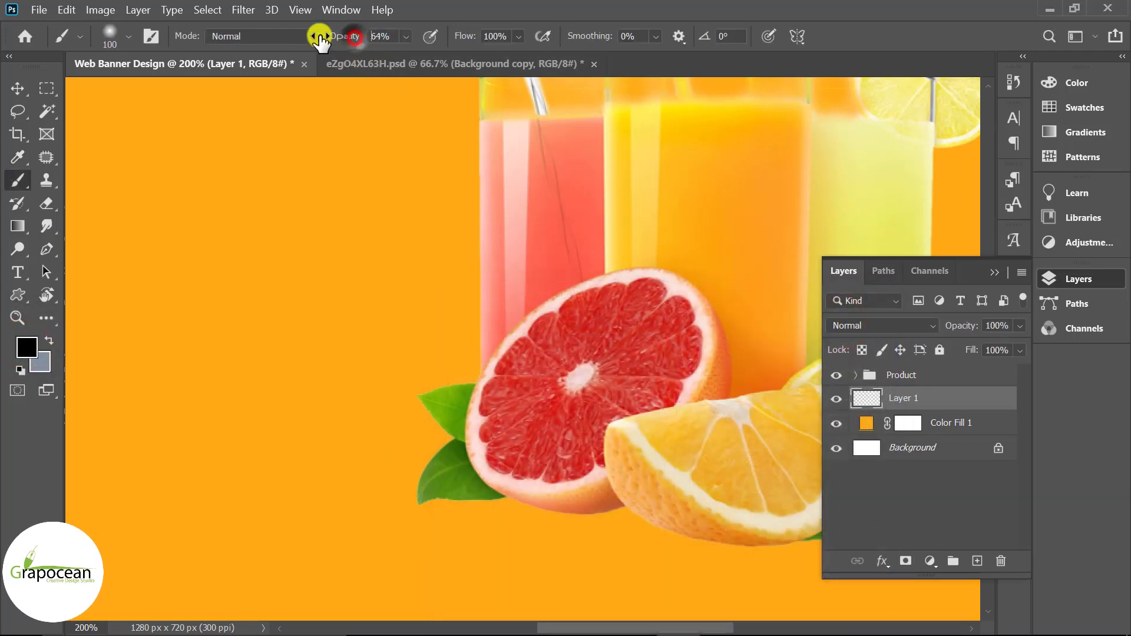
pyautogui.moveTo(354, 36); pyautogui.dragTo(288, 40)
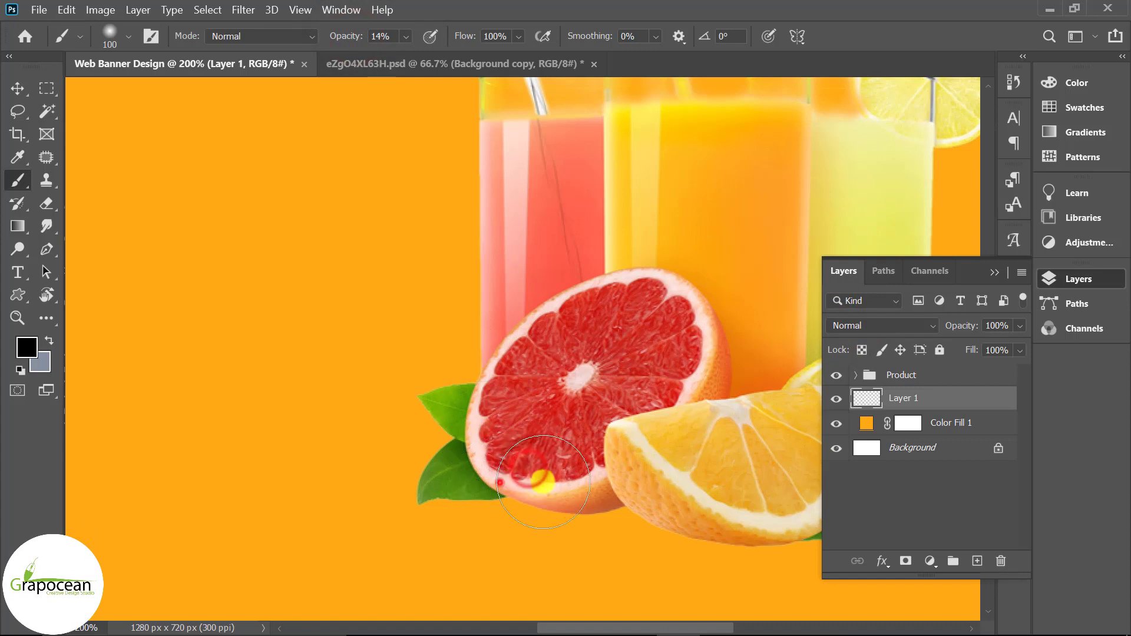
# Paint soft shadows under the grapefruit, the orange slice and the leaf edge.
pyautogui.moveTo(489, 501); pyautogui.dragTo(559, 519)
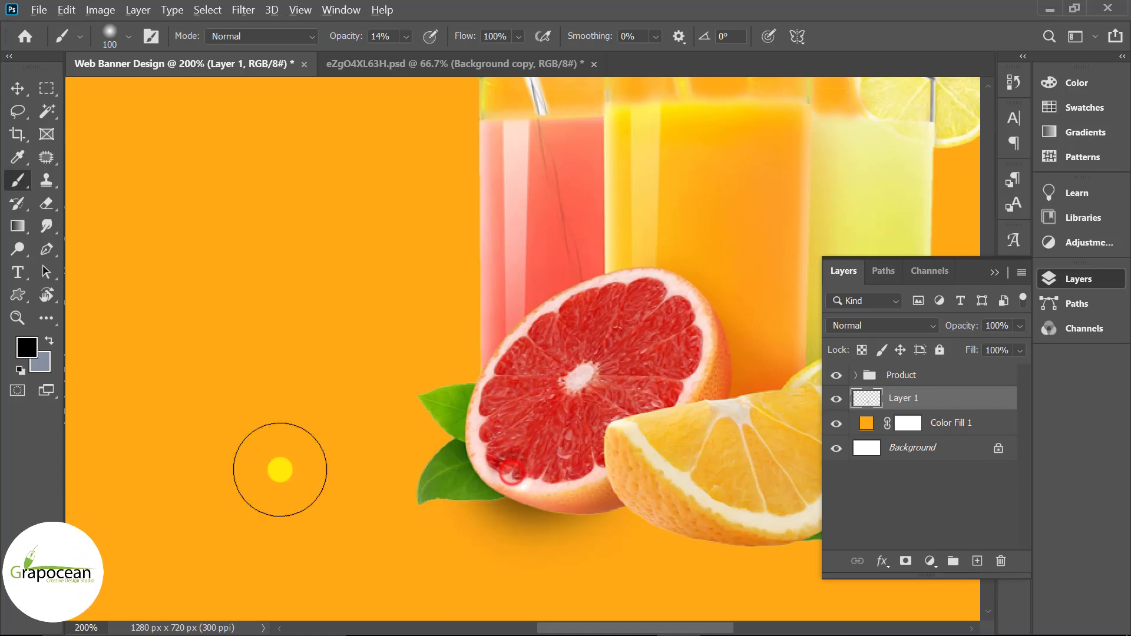
pyautogui.scroll(-4, 278, 467)
pyautogui.scroll(2, 625, 497)
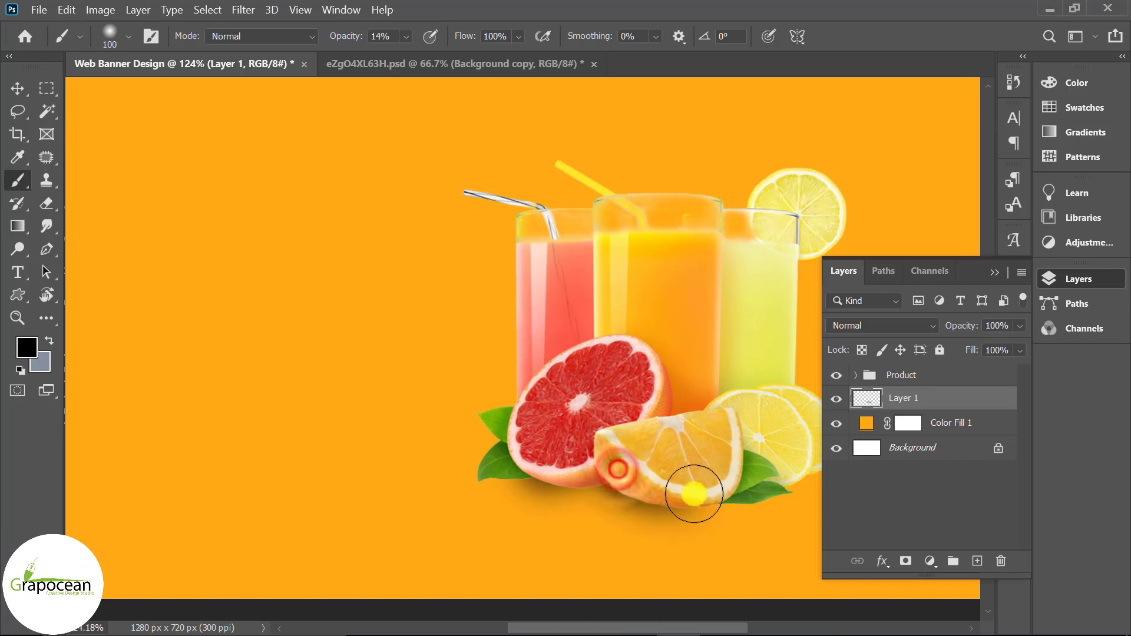
pyautogui.moveTo(694, 494); pyautogui.dragTo(799, 463)
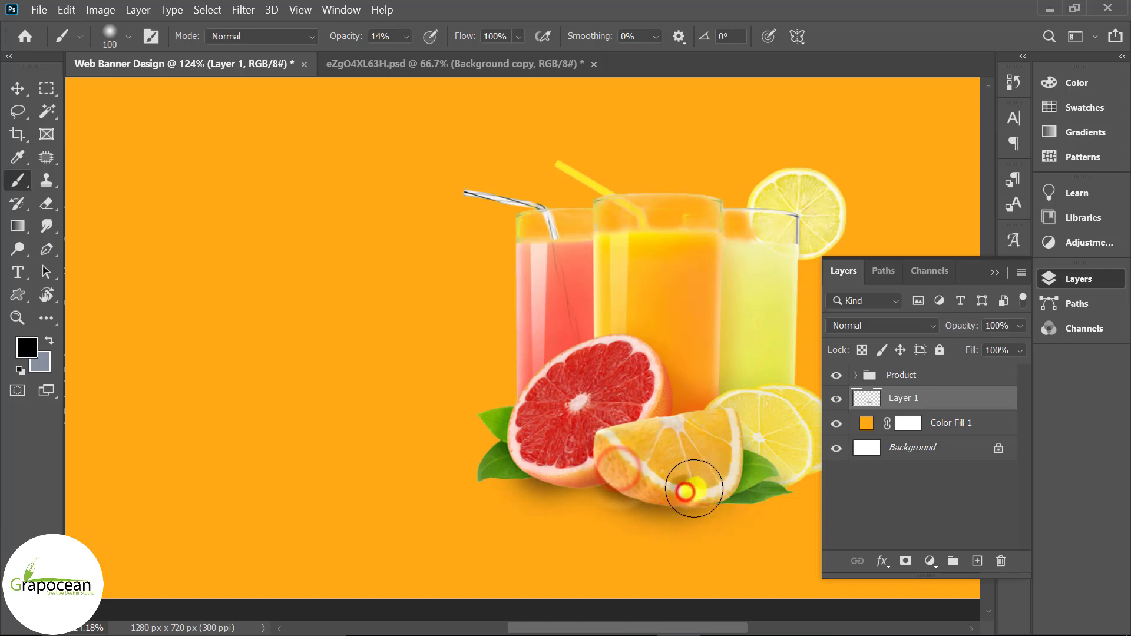
pyautogui.click(797, 464)
pyautogui.scroll(-3, 654, 519)
pyautogui.scroll(-2, 664, 521)
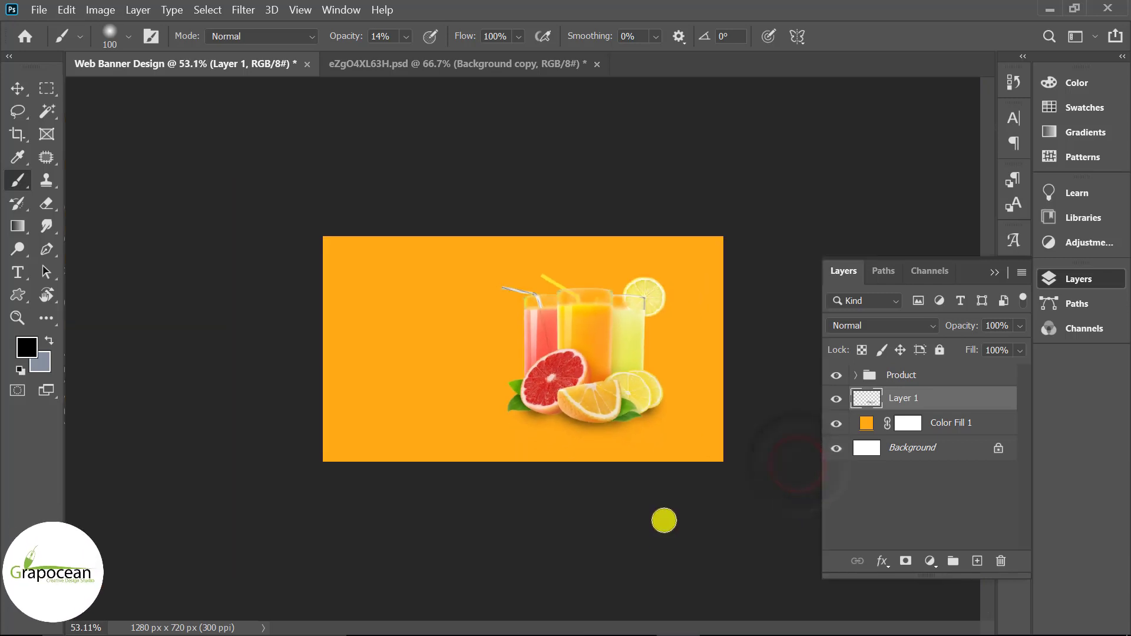
pyautogui.scroll(4, 543, 454)
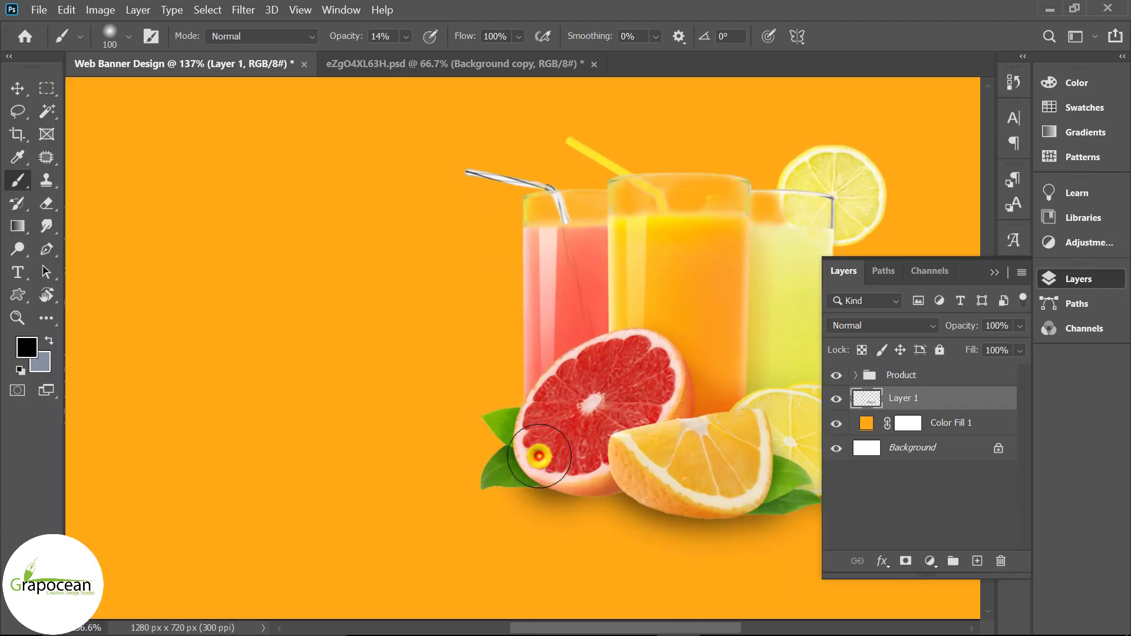
pyautogui.moveTo(540, 457); pyautogui.dragTo(496, 475)
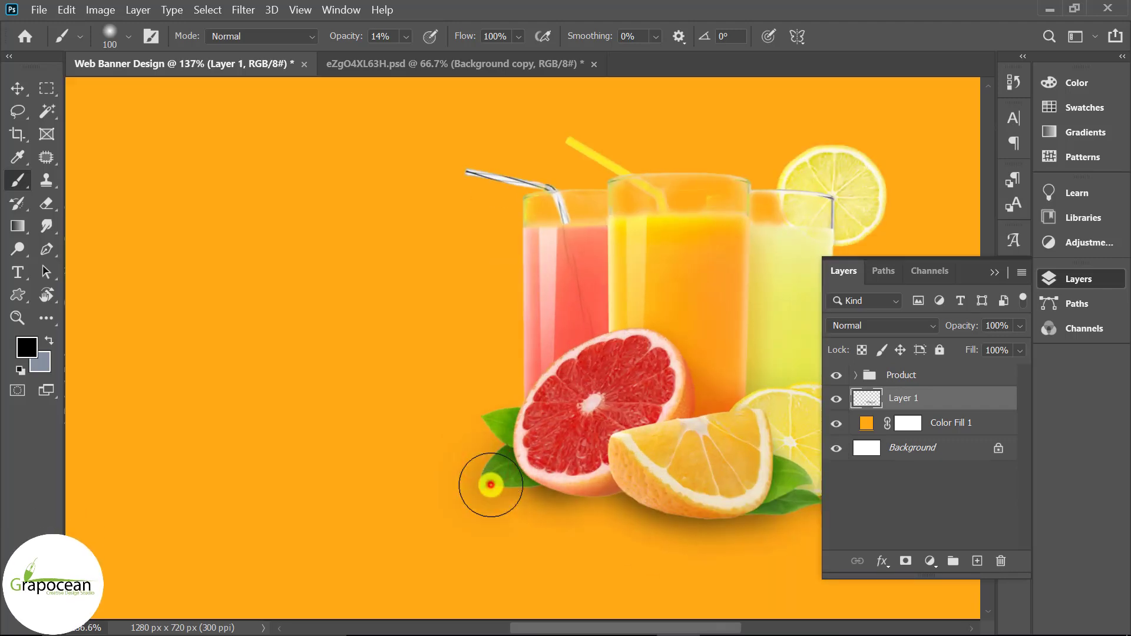
pyautogui.scroll(-4, 490, 485)
pyautogui.scroll(3, 576, 563)
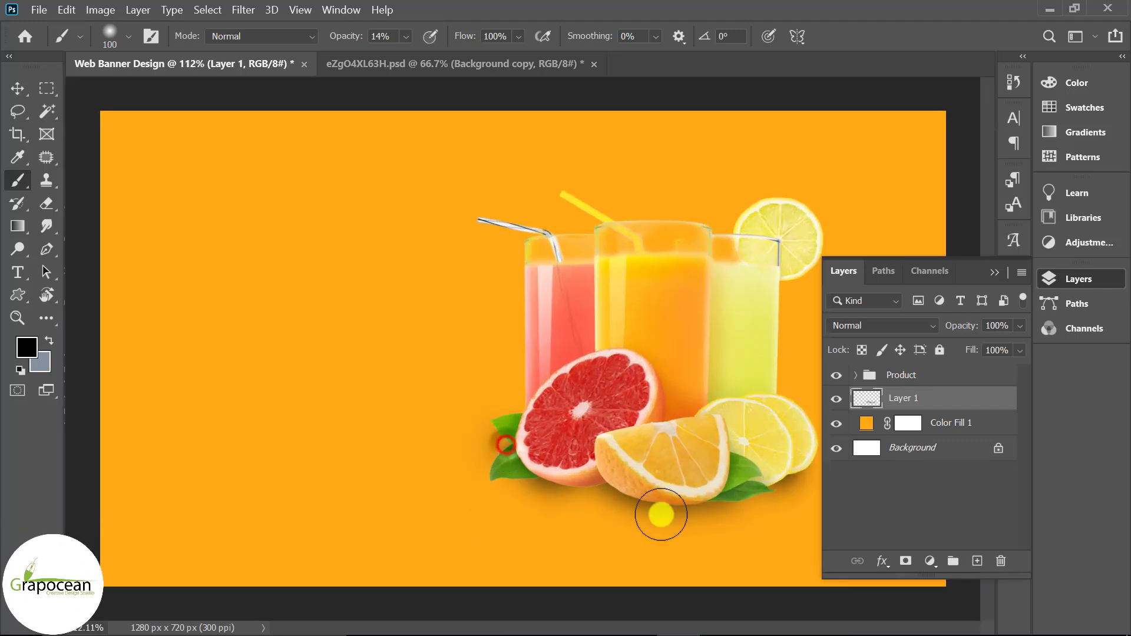
pyautogui.scroll(-3, 661, 514)
pyautogui.scroll(1, 613, 348)
# Expand Product and give Background copy 2 the Lighter Color blend mode at 36% opacity.
pyautogui.press('v')
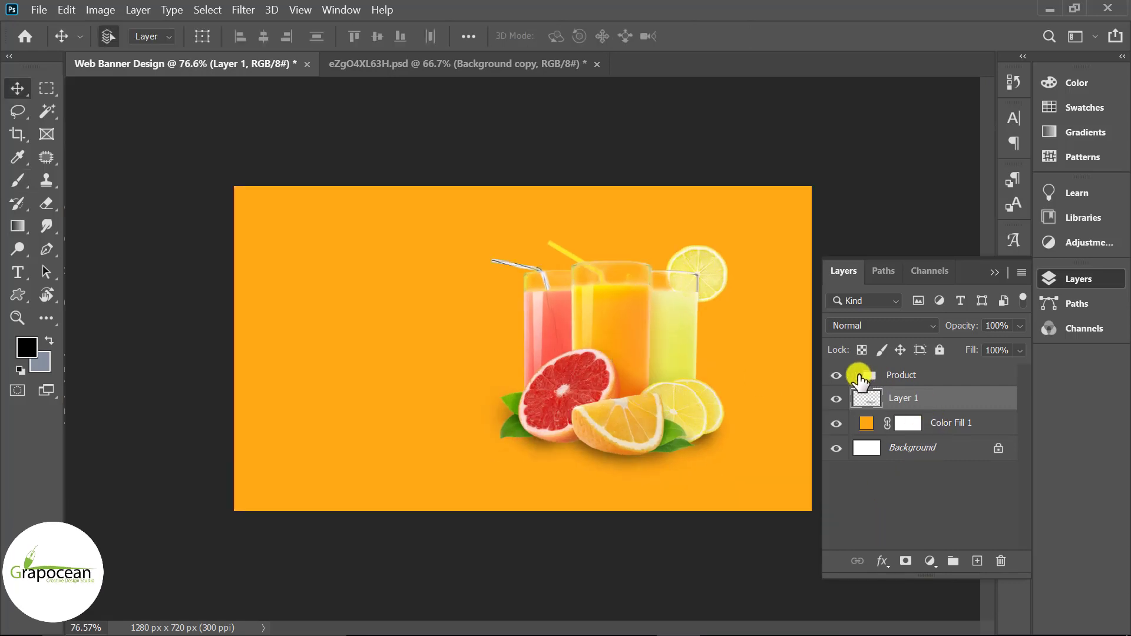
pyautogui.click(858, 376)
pyautogui.click(941, 449)
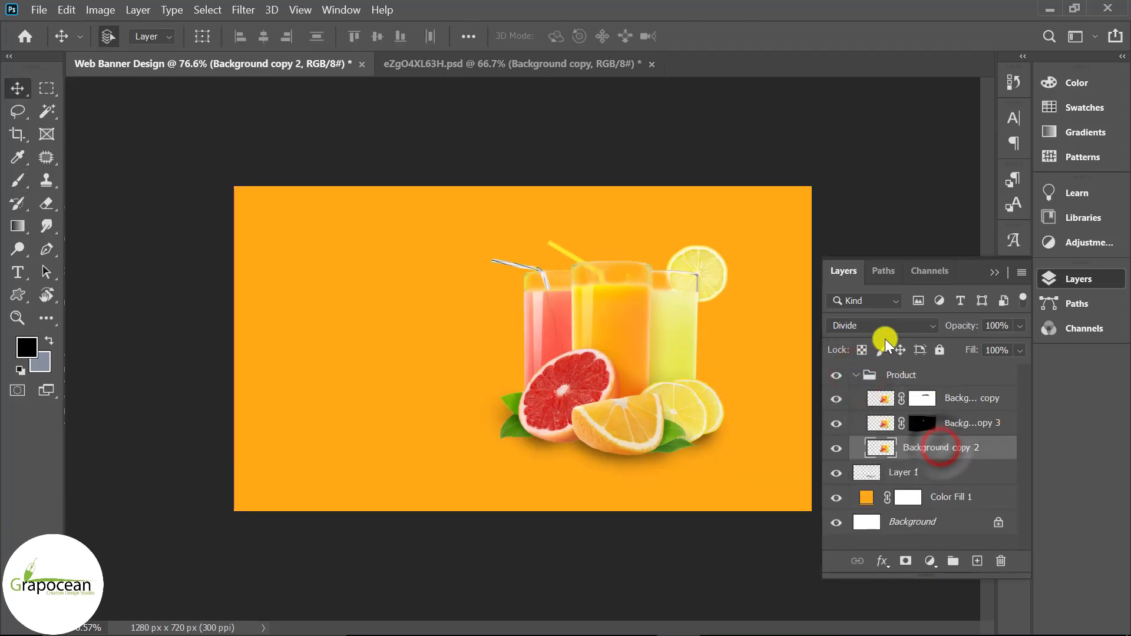
pyautogui.click(880, 326)
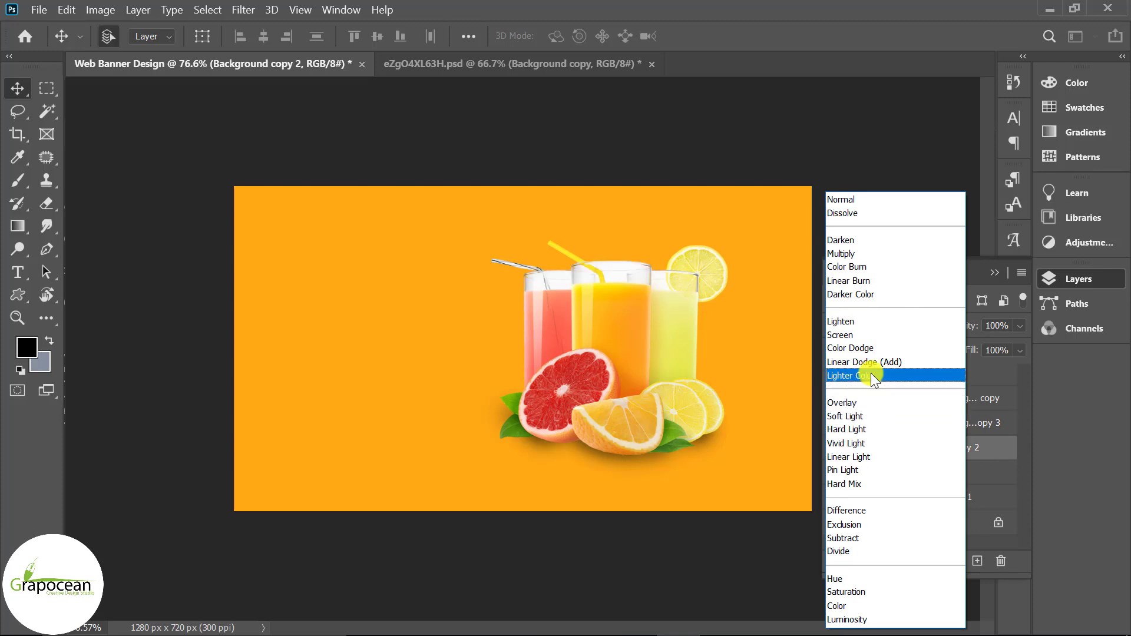
pyautogui.click(871, 377)
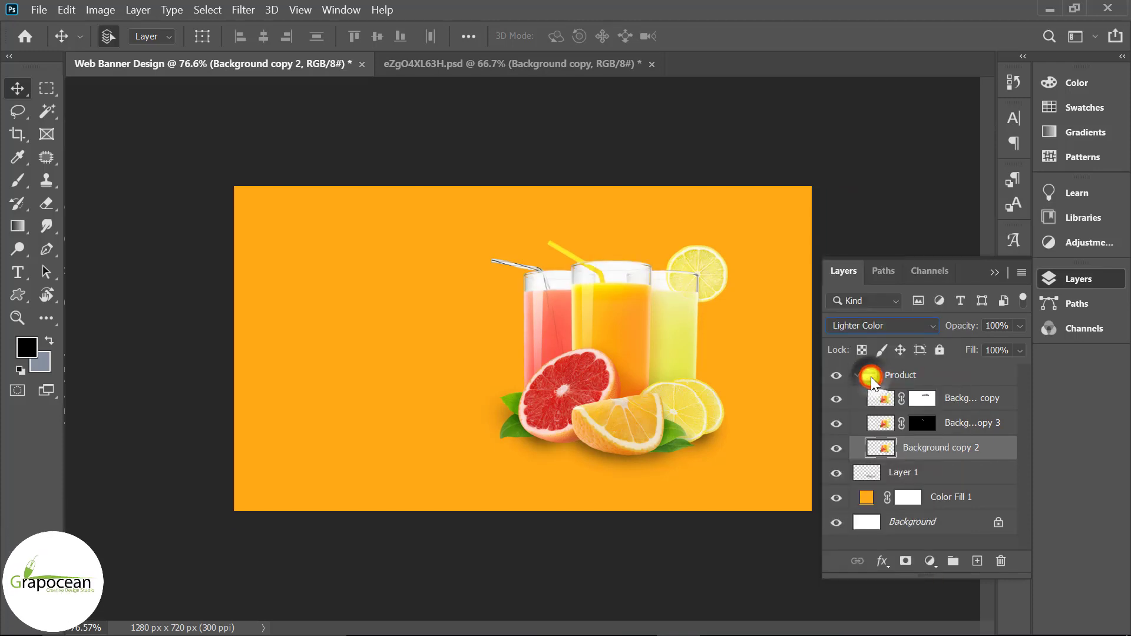
pyautogui.click(1016, 326)
pyautogui.moveTo(992, 344); pyautogui.dragTo(979, 346)
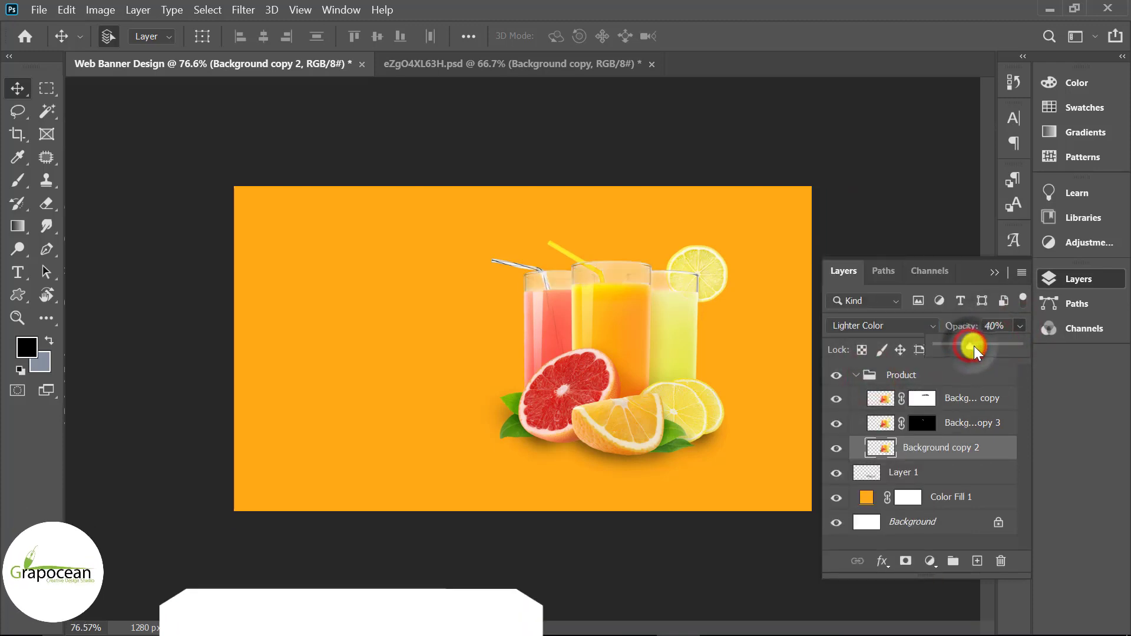
pyautogui.moveTo(980, 346)
pyautogui.mouseDown()
pyautogui.moveTo(957, 348)
pyautogui.moveTo(968, 345)
pyautogui.mouseUp()
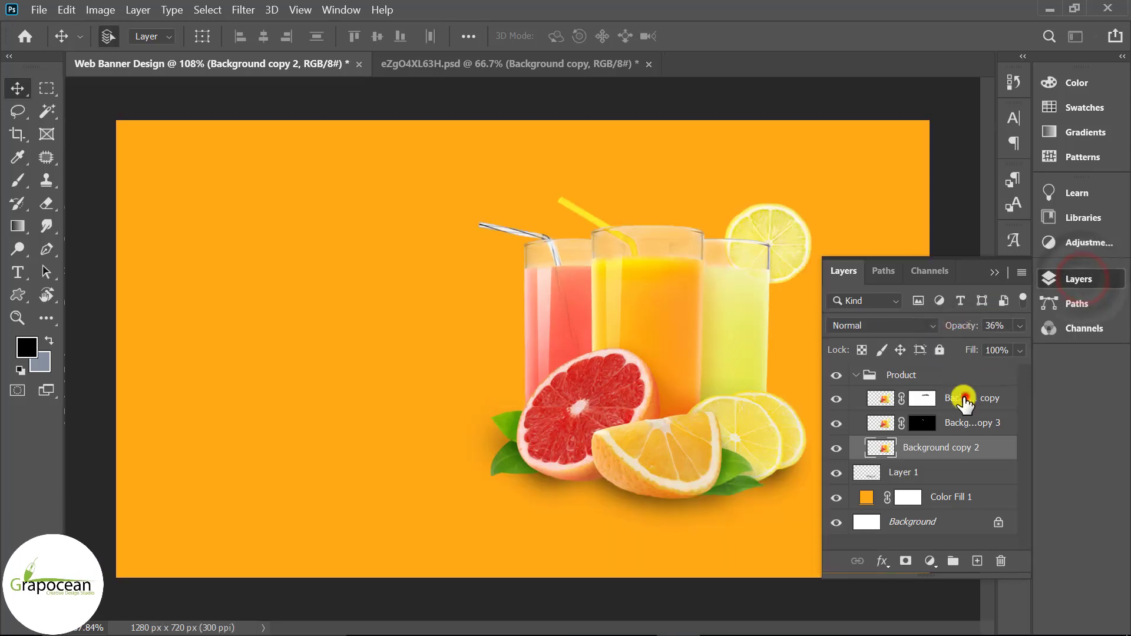
# Open the Camera Raw Filter on the top fruit layer of the Product group.
pyautogui.click(968, 398)
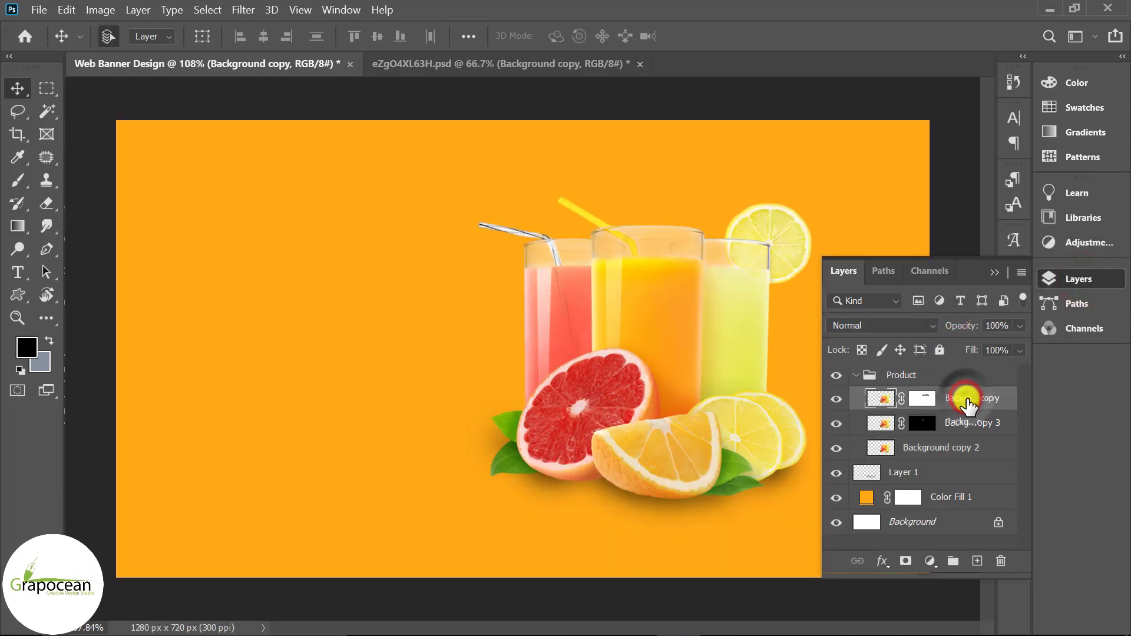
pyautogui.click(837, 400)
pyautogui.click(837, 399)
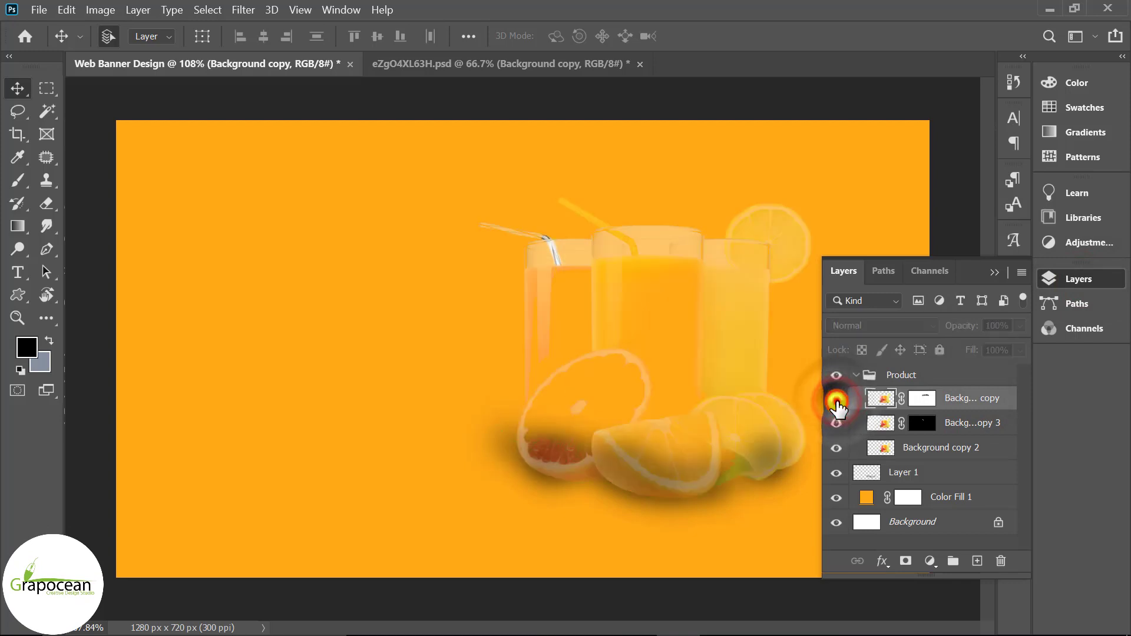
pyautogui.click(974, 400)
pyautogui.click(236, 10)
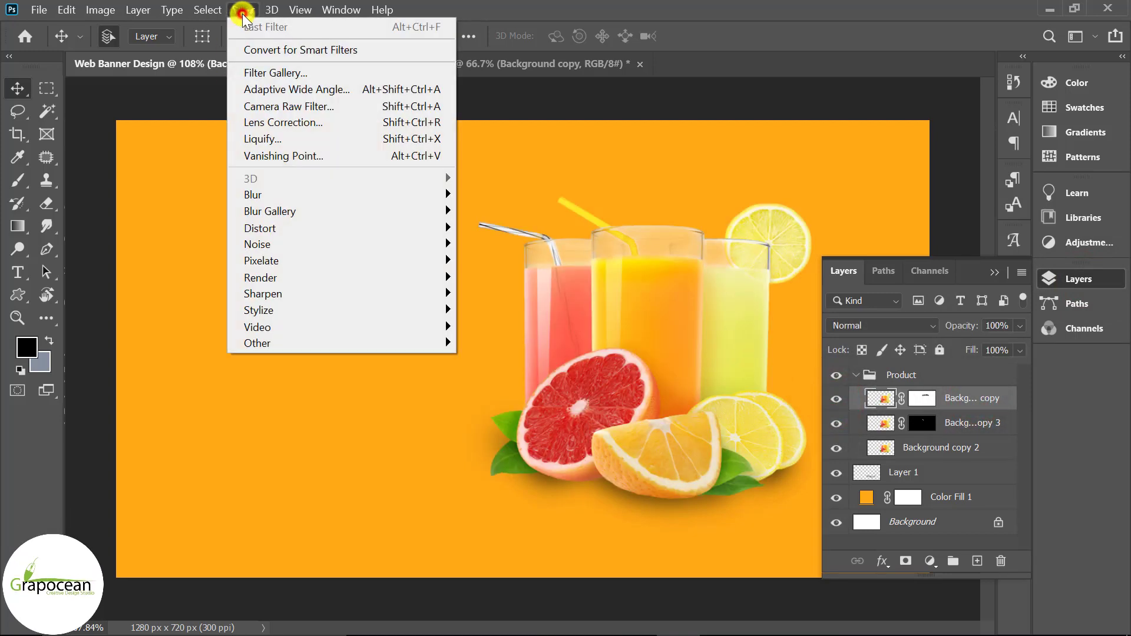
pyautogui.click(294, 106)
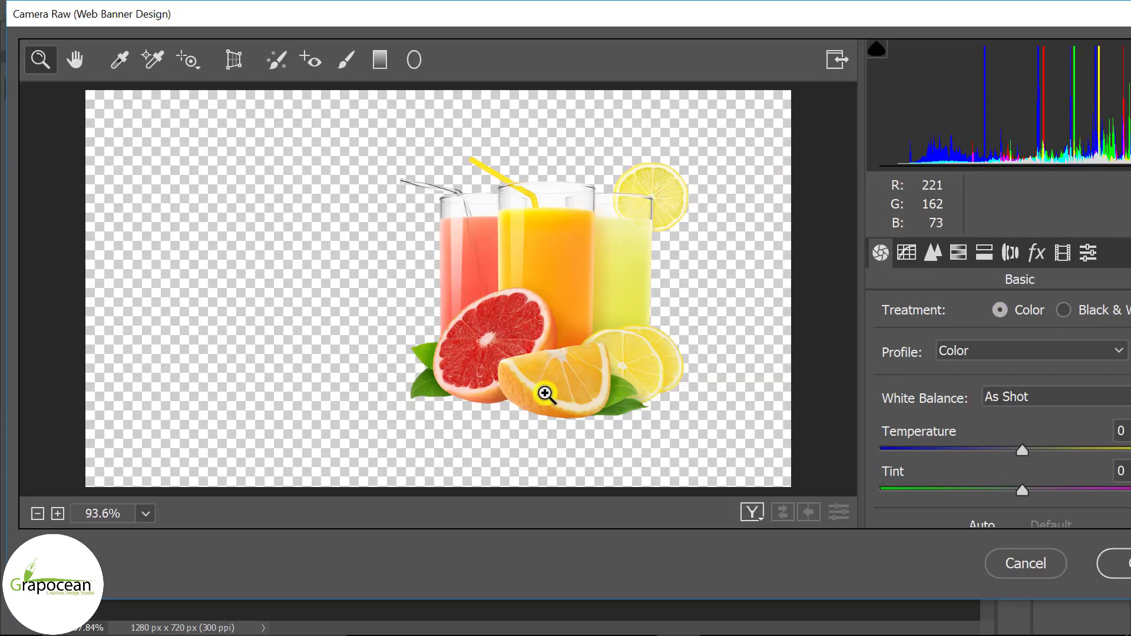
# Darken exposure, adjust contrast and shadows, deepen blacks, set clarity to +8, and apply.
pyautogui.scroll(-3, 1025, 489)
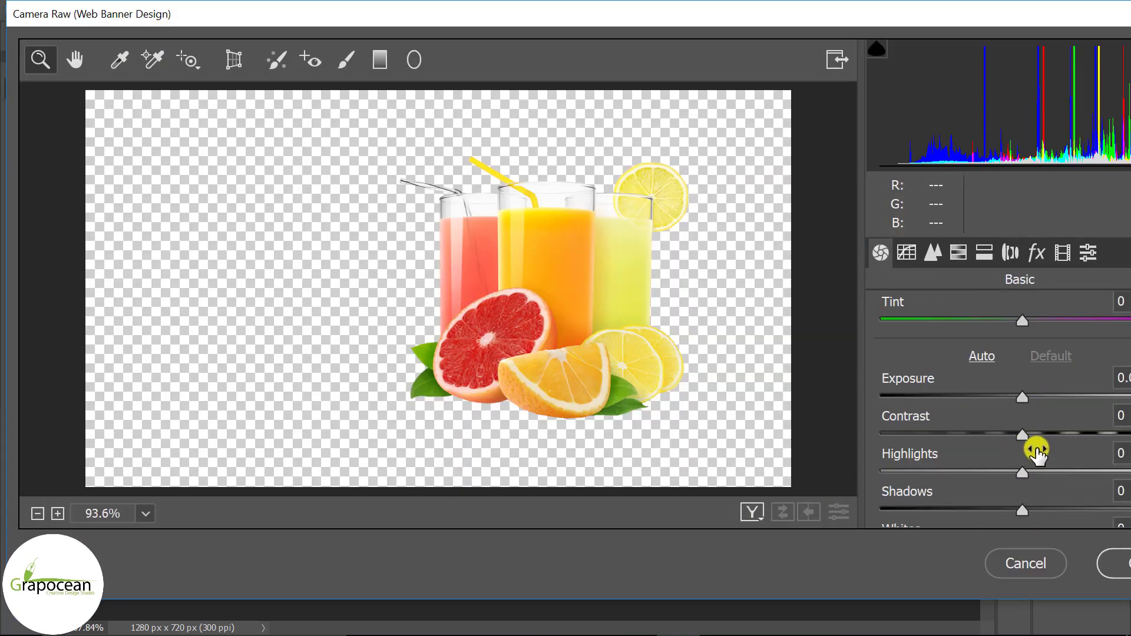
pyautogui.moveTo(1031, 400); pyautogui.dragTo(1006, 407)
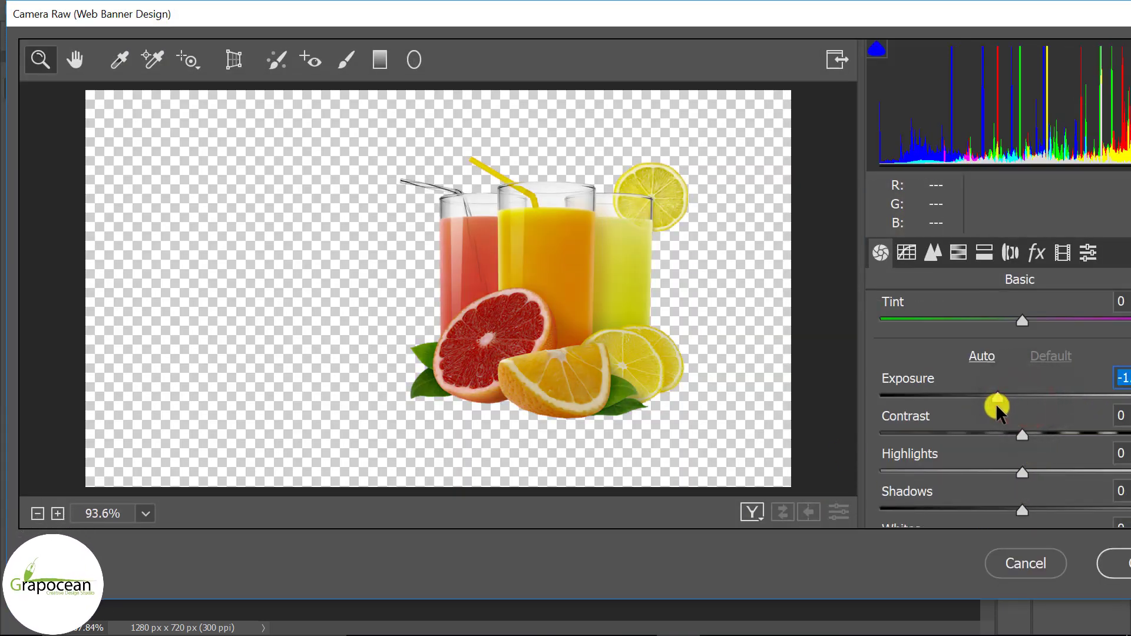
pyautogui.moveTo(1023, 434)
pyautogui.mouseDown()
pyautogui.moveTo(1006, 434)
pyautogui.moveTo(1070, 437)
pyautogui.moveTo(927, 429)
pyautogui.moveTo(1068, 430)
pyautogui.mouseUp()
pyautogui.scroll(-2, 1024, 469)
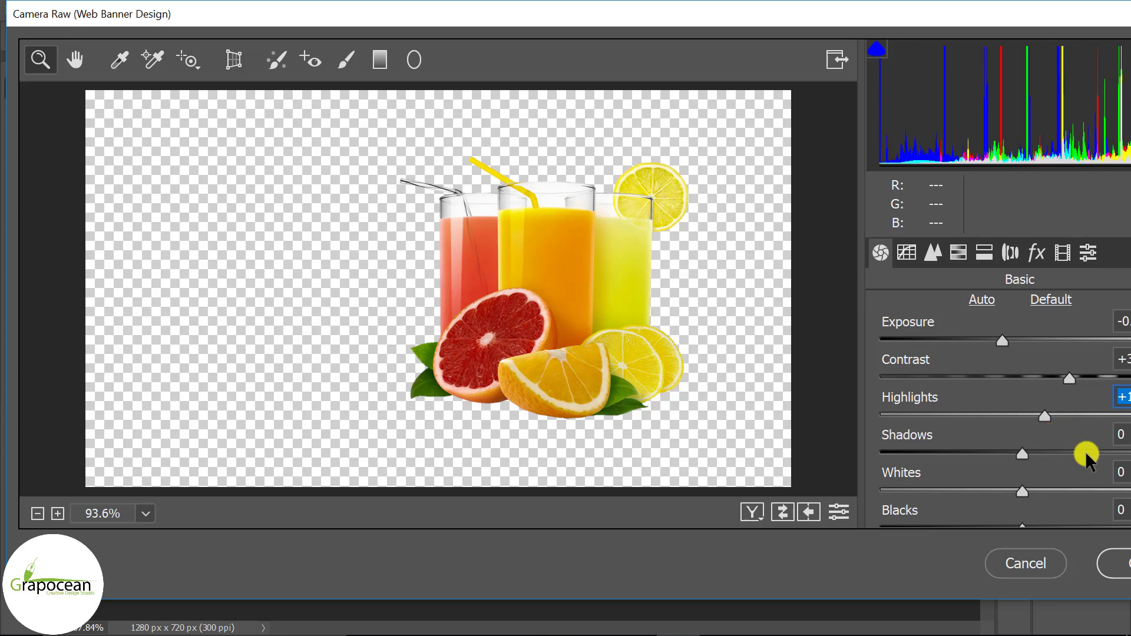
pyautogui.scroll(-2, 1085, 451)
pyautogui.moveTo(1023, 397)
pyautogui.mouseDown()
pyautogui.moveTo(1001, 401)
pyautogui.moveTo(1123, 407)
pyautogui.mouseUp()
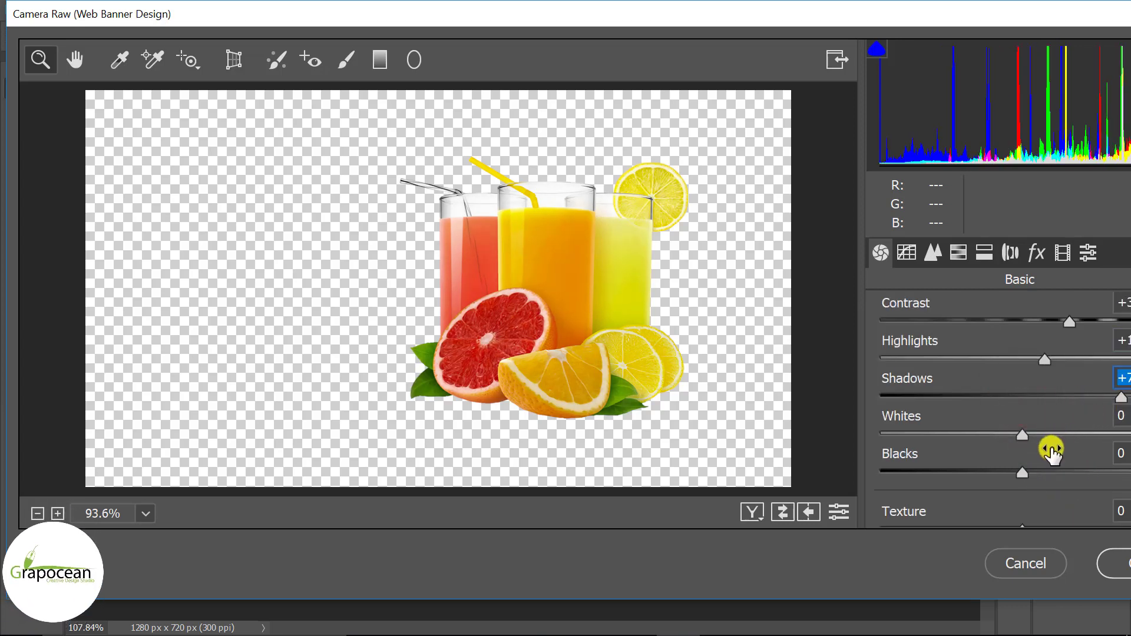
pyautogui.scroll(-2, 1037, 430)
pyautogui.moveTo(1023, 415)
pyautogui.mouseDown()
pyautogui.moveTo(1048, 413)
pyautogui.moveTo(1000, 416)
pyautogui.moveTo(1084, 414)
pyautogui.mouseUp()
pyautogui.scroll(-2, 1020, 462)
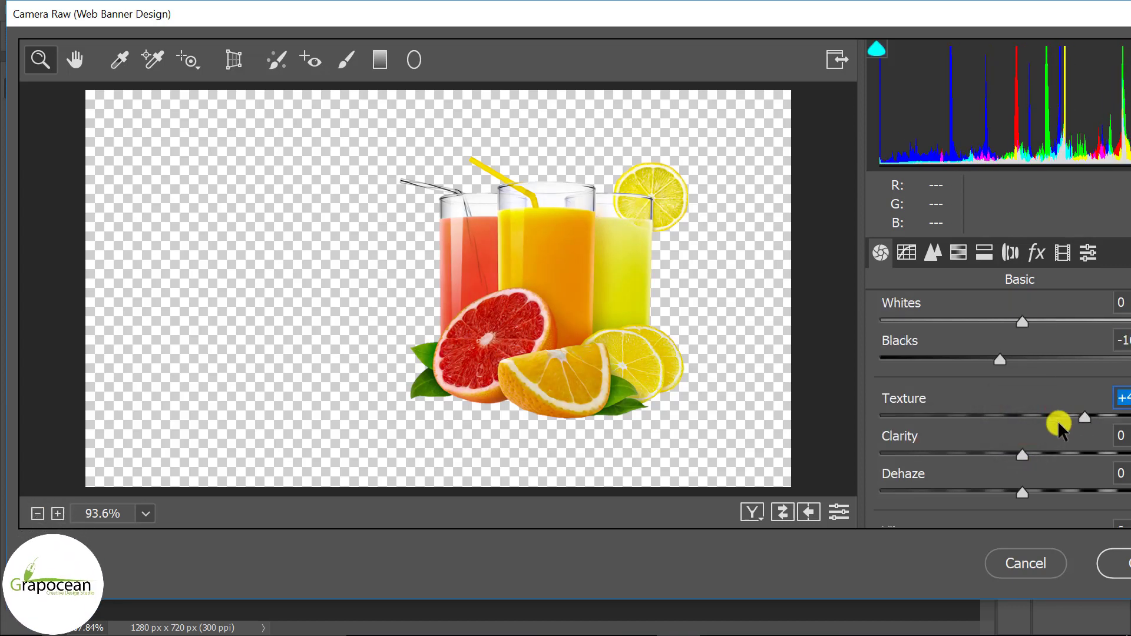
pyautogui.scroll(-2, 1043, 439)
pyautogui.moveTo(1027, 400); pyautogui.dragTo(992, 401)
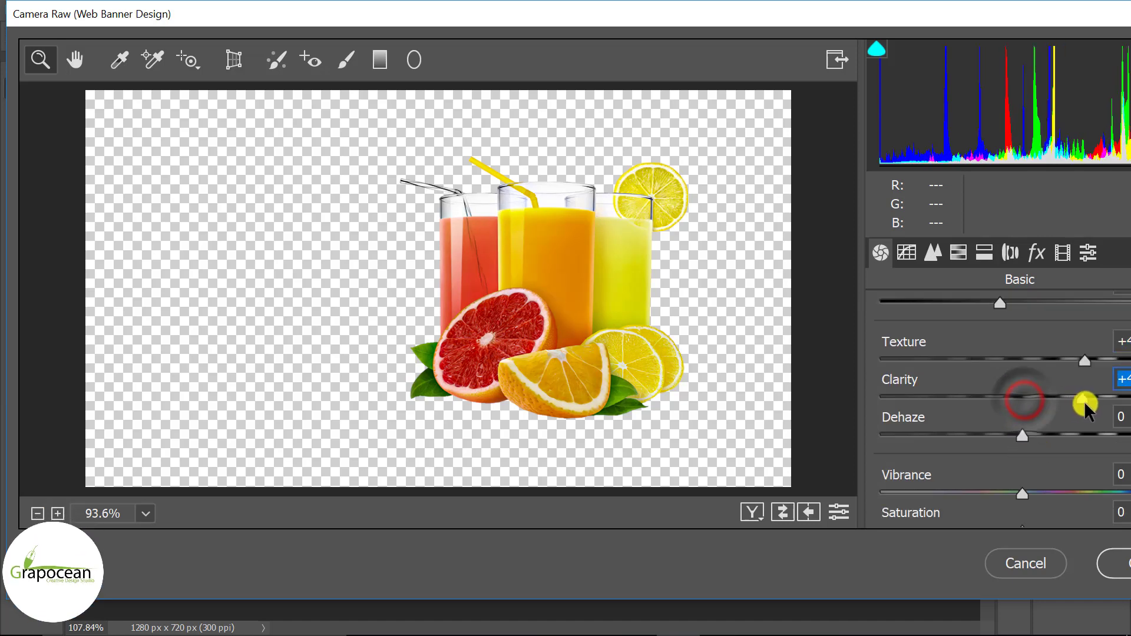
pyautogui.click(1028, 401)
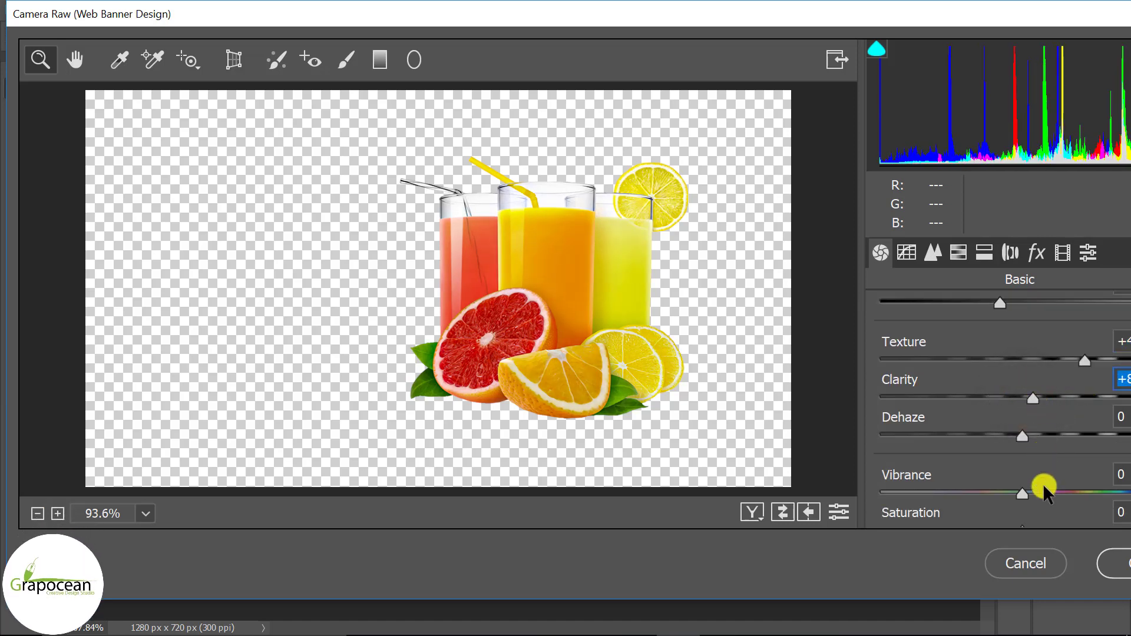
pyautogui.scroll(-1, 1041, 490)
pyautogui.click(1125, 564)
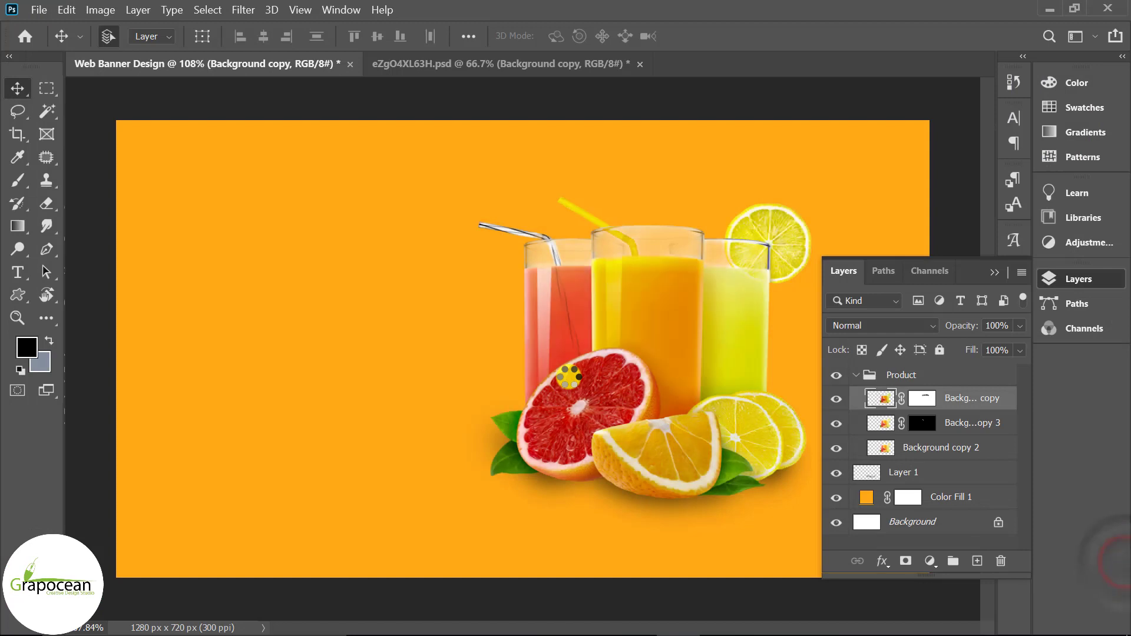
pyautogui.scroll(-5, 619, 463)
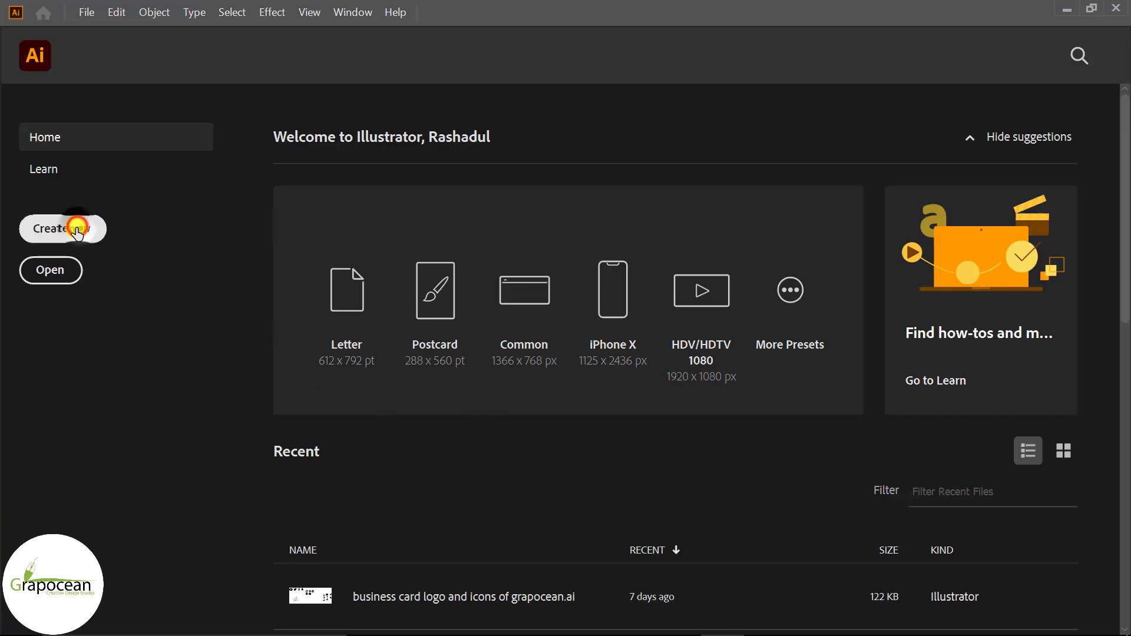
# Create a new Illustrator document in pixel units with a 1200 × 1200 px artboard.
pyautogui.click(75, 235)
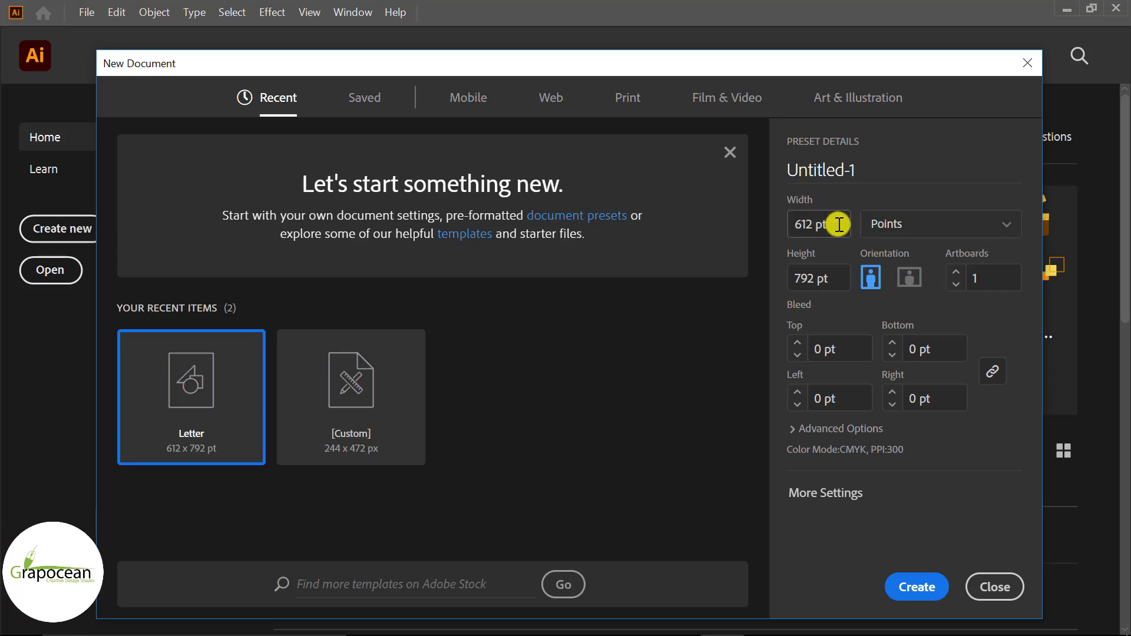
pyautogui.click(931, 229)
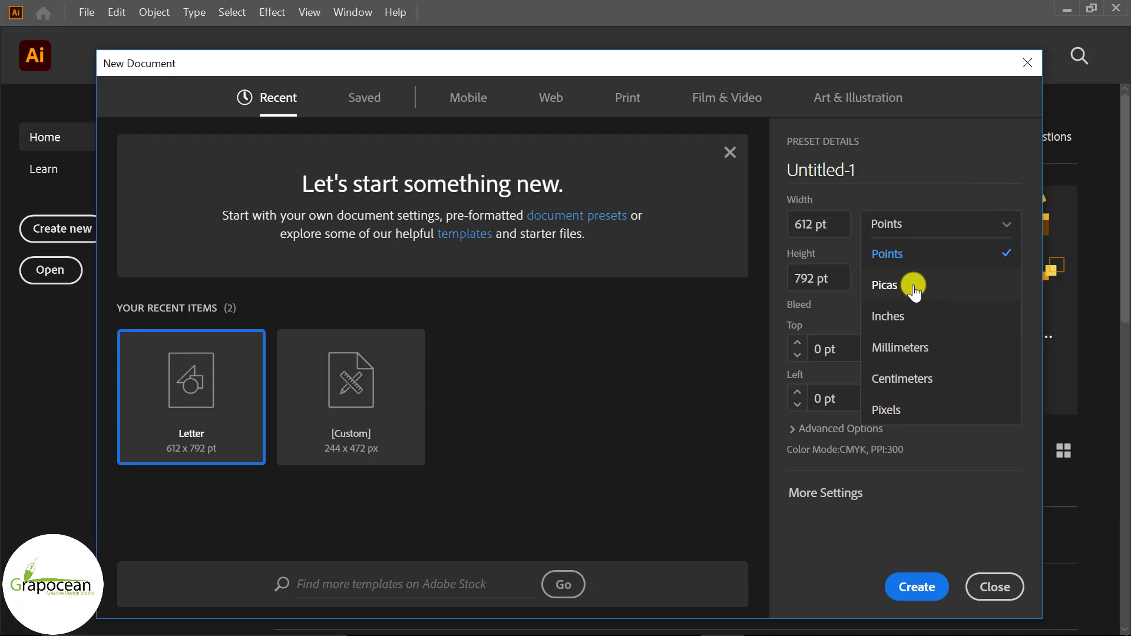
pyautogui.click(909, 411)
pyautogui.doubleClick(829, 224)
pyautogui.write('1')
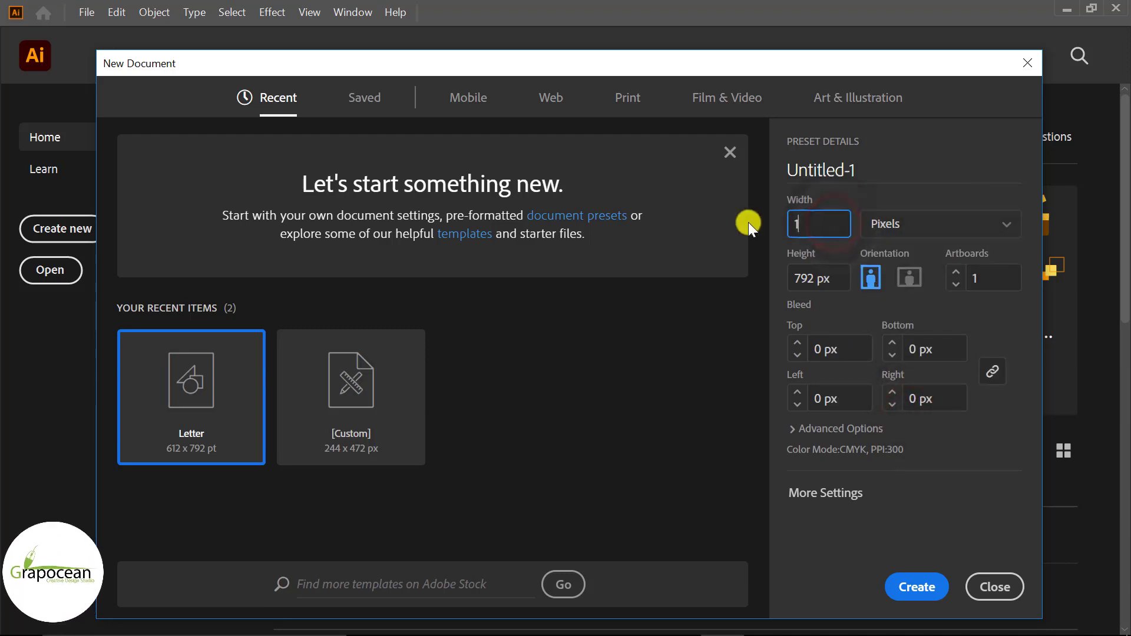
pyautogui.write('200')
pyautogui.doubleClick(828, 278)
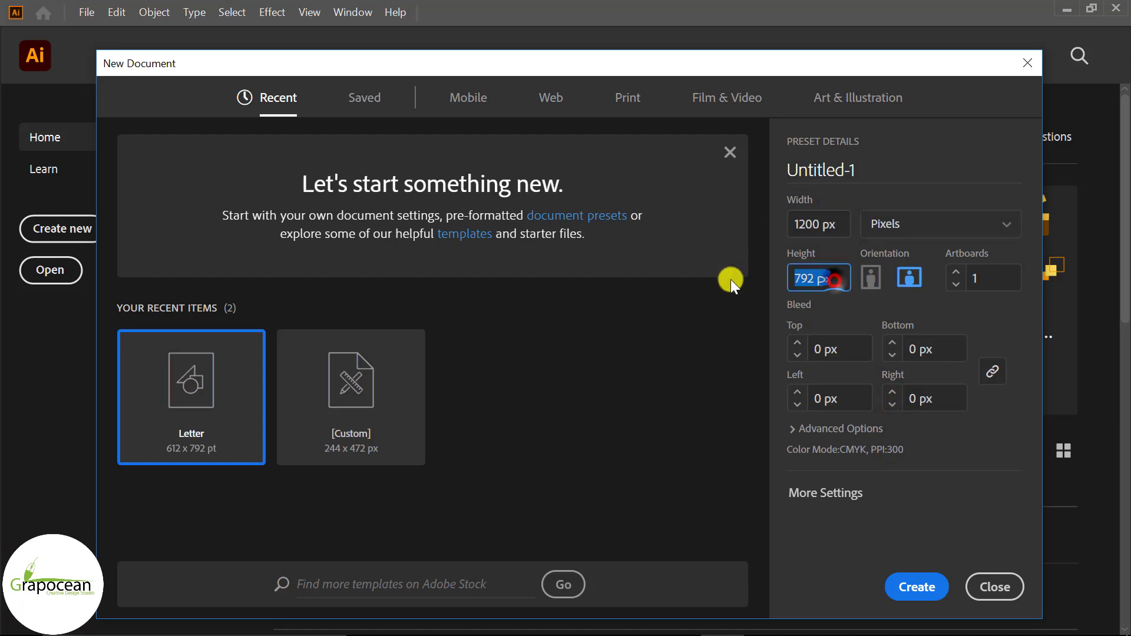
pyautogui.write('1200')
pyautogui.press('Return')
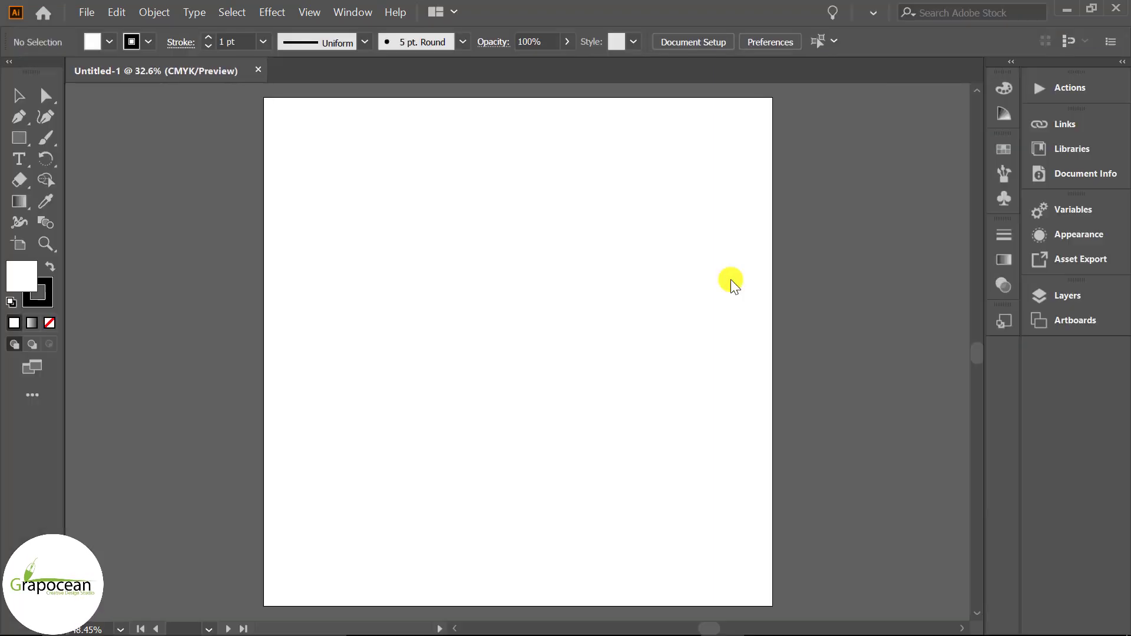
# Draw a tall narrow rectangle and remove its outline.
pyautogui.scroll(-1, 636, 389)
pyautogui.scroll(-2, 648, 401)
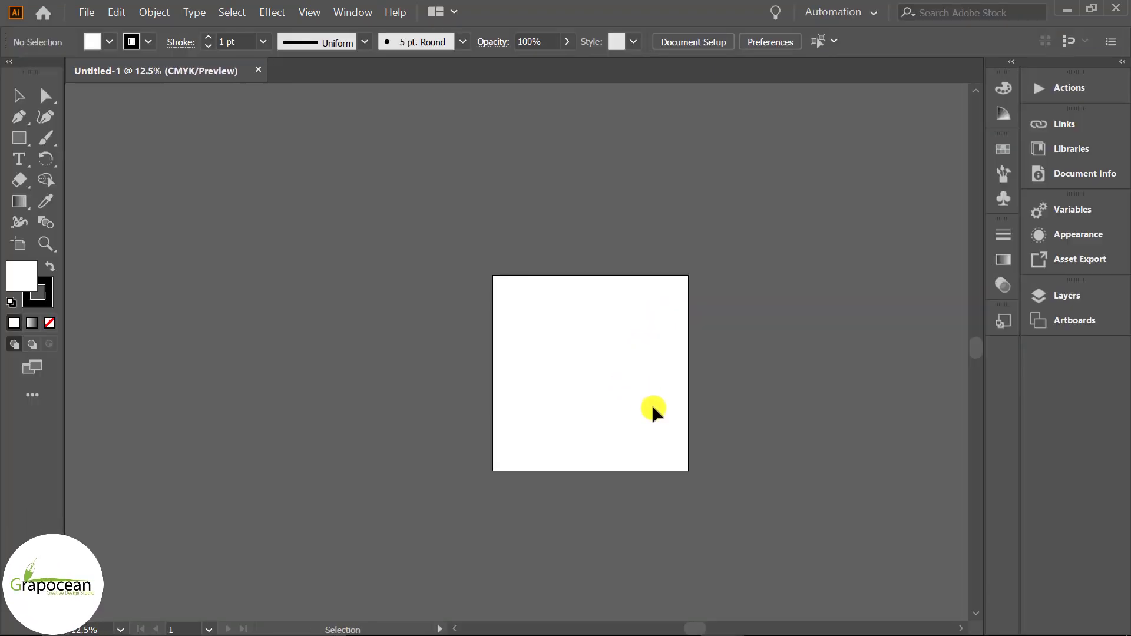
pyautogui.scroll(2, 657, 407)
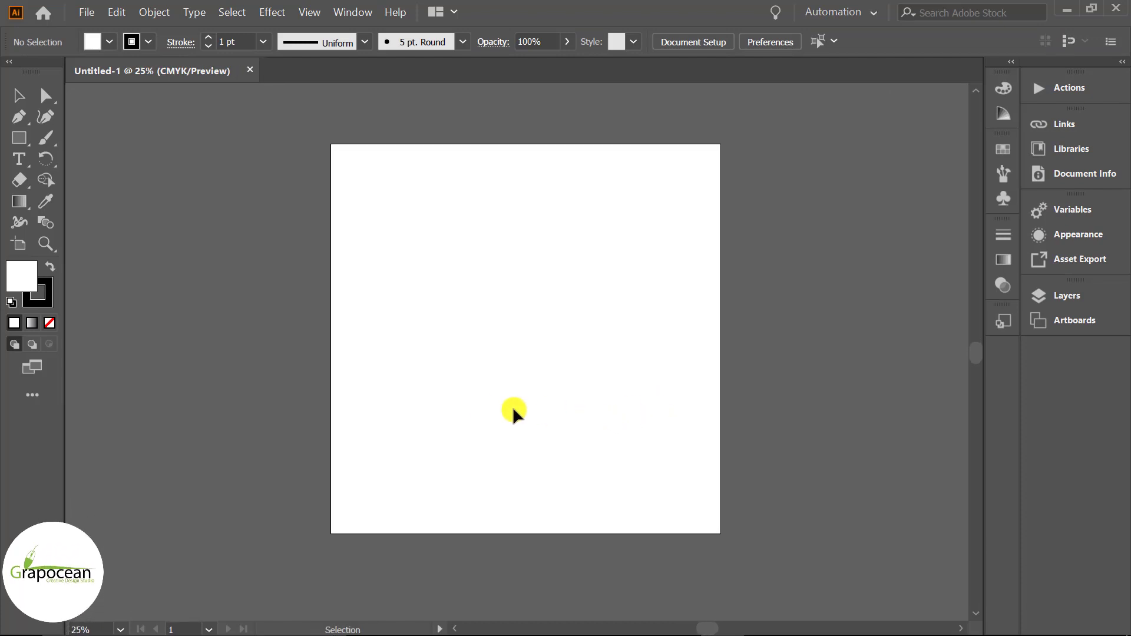
pyautogui.click(19, 139)
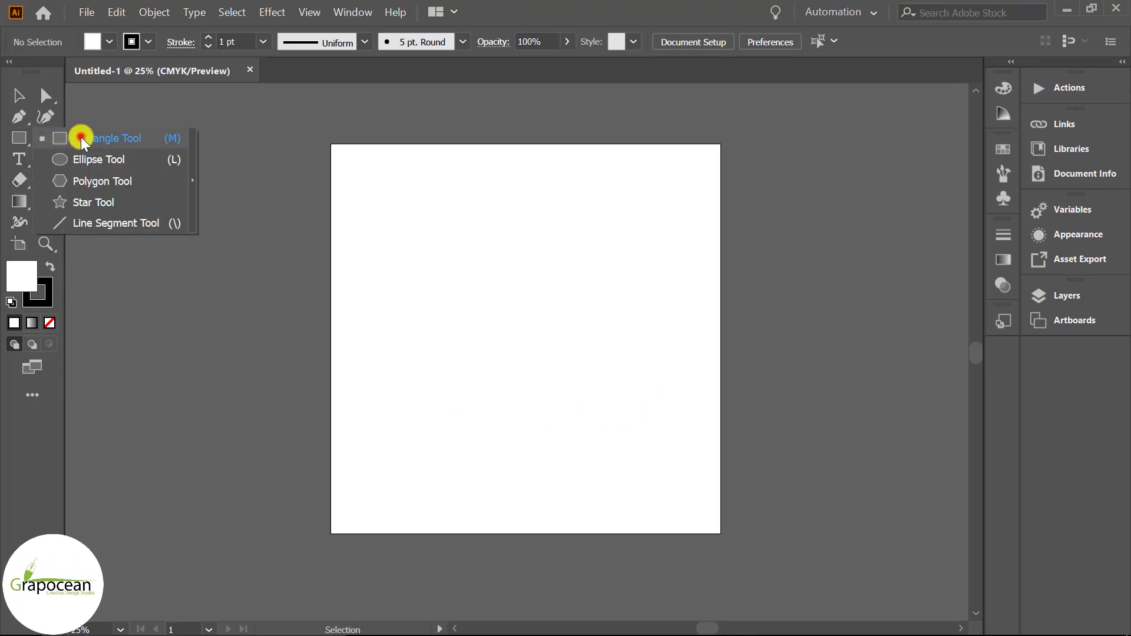
pyautogui.moveTo(20, 139); pyautogui.dragTo(77, 138)
pyautogui.moveTo(497, 156)
pyautogui.mouseDown()
pyautogui.moveTo(540, 406)
pyautogui.moveTo(526, 409)
pyautogui.mouseUp()
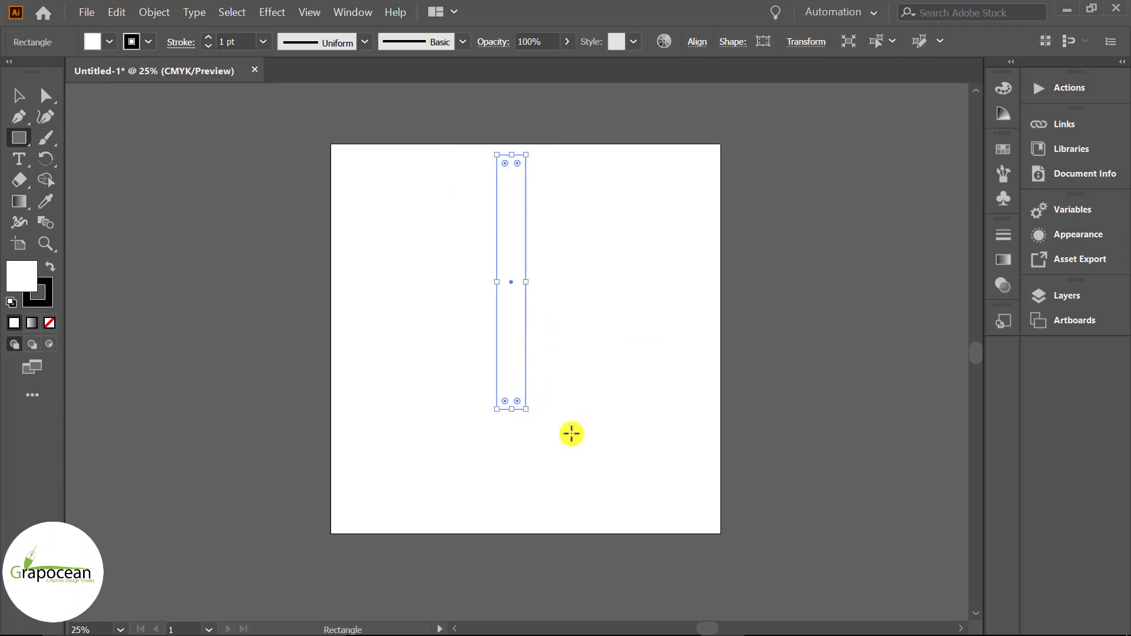
pyautogui.click(148, 41)
pyautogui.click(13, 71)
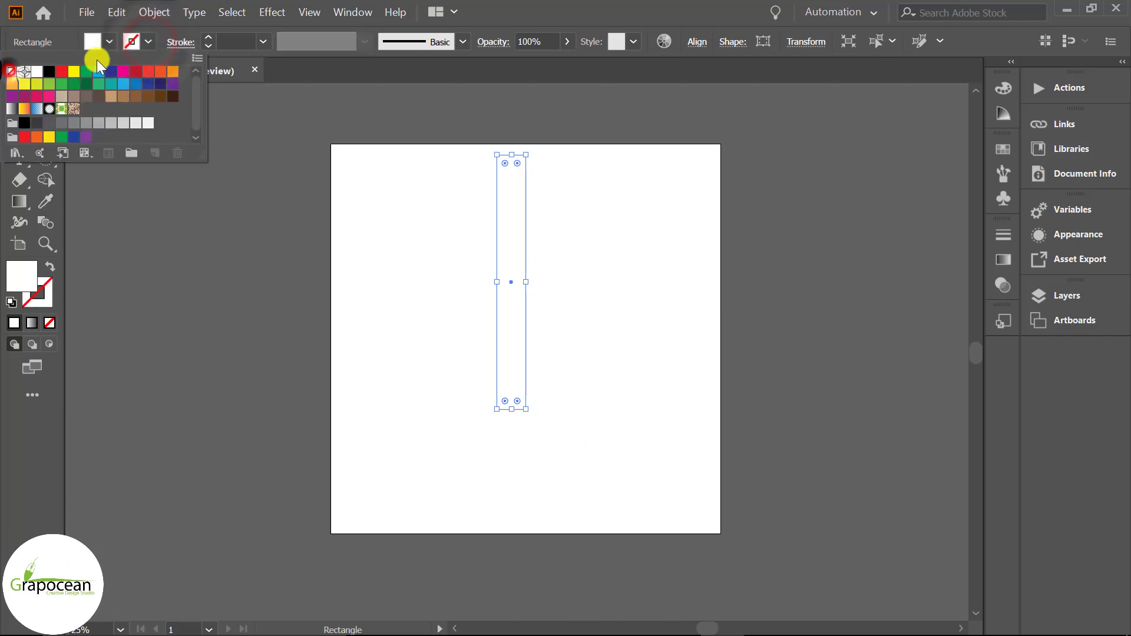
pyautogui.click(91, 40)
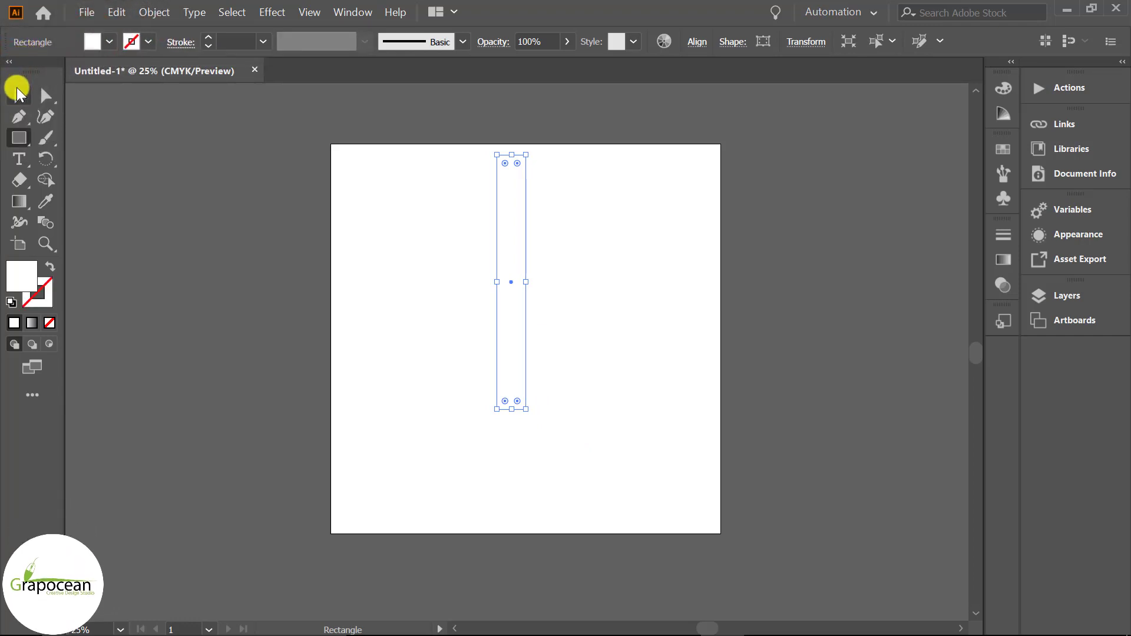
# Move the rectangle up and merge its bottom corners into a single pointed tip.
pyautogui.click(16, 91)
pyautogui.scroll(-3, 448, 236)
pyautogui.scroll(3, 467, 268)
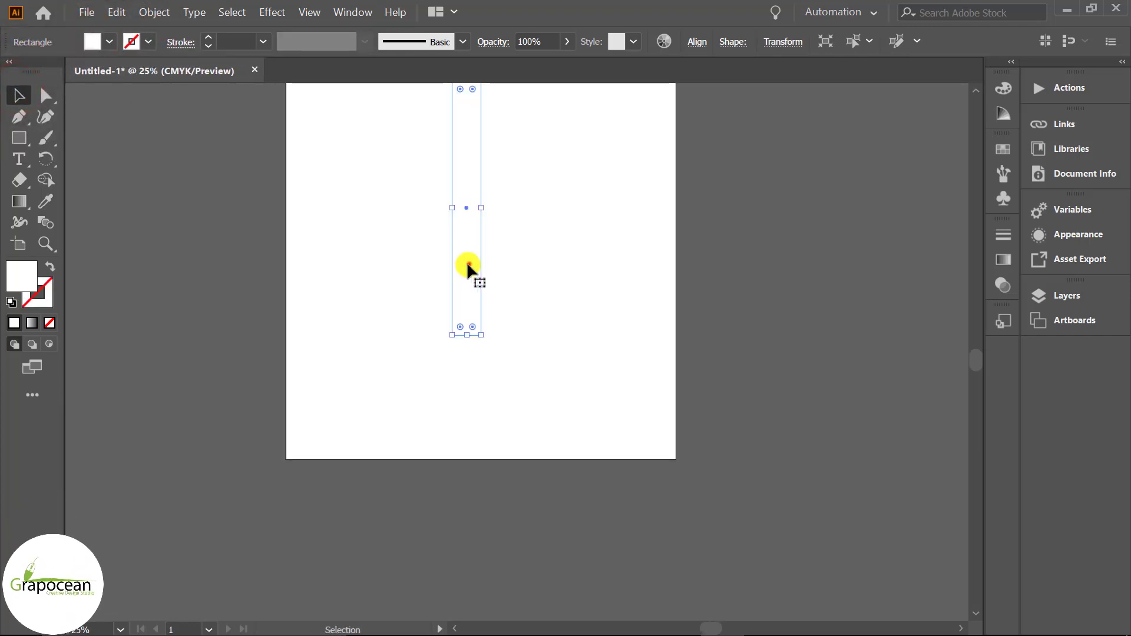
pyautogui.moveTo(469, 264); pyautogui.dragTo(485, 156)
pyautogui.scroll(3, 512, 306)
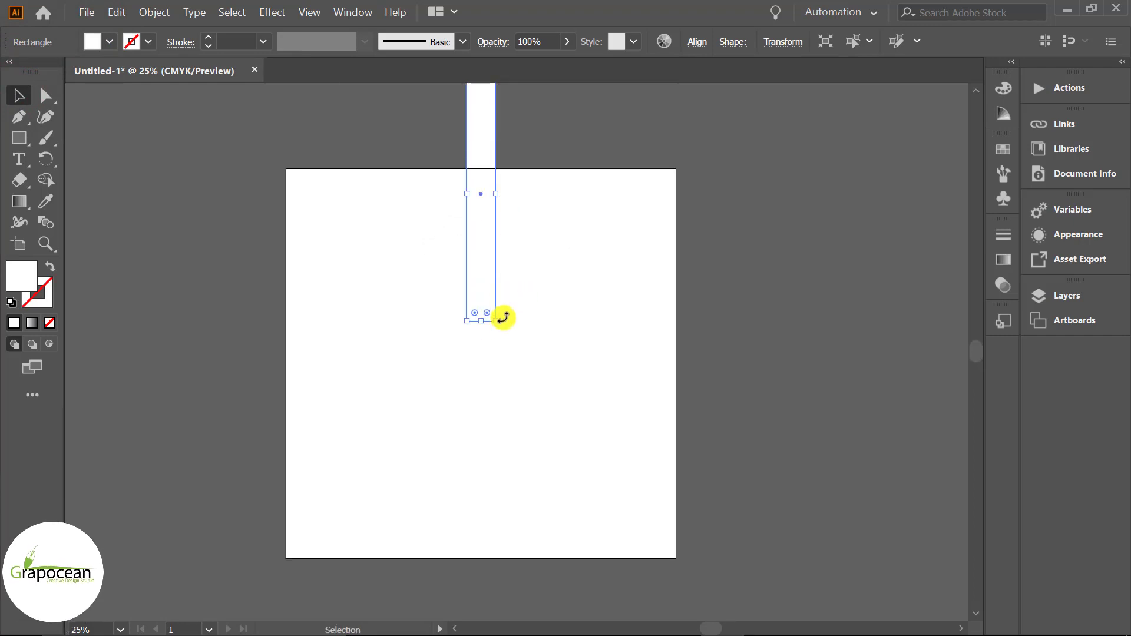
pyautogui.press('a')
pyautogui.scroll(3, 495, 318)
pyautogui.click(479, 314)
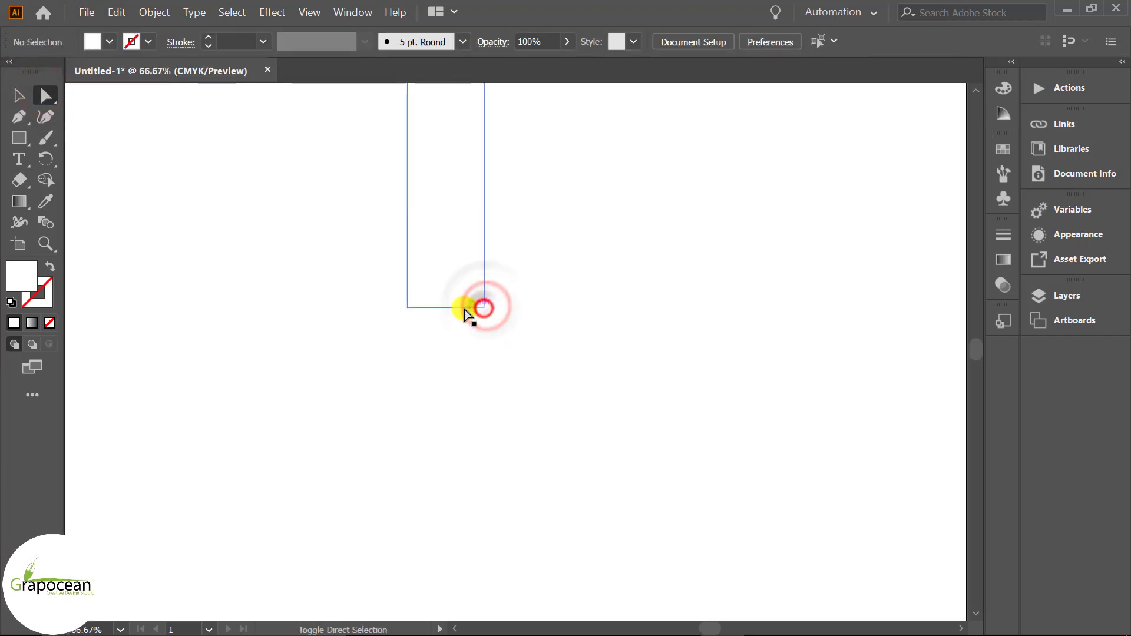
pyautogui.moveTo(454, 308); pyautogui.dragTo(446, 312)
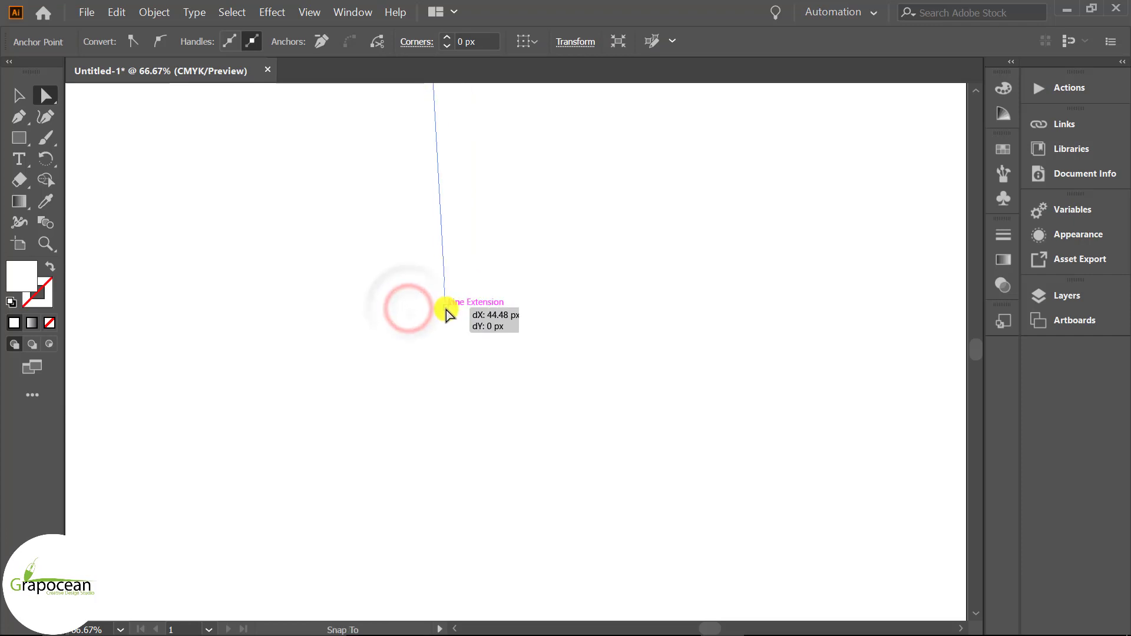
pyautogui.moveTo(432, 316); pyautogui.dragTo(447, 313)
pyautogui.scroll(-9, 498, 342)
# Reposition the finished needle shape and reselect it.
pyautogui.click(18, 95)
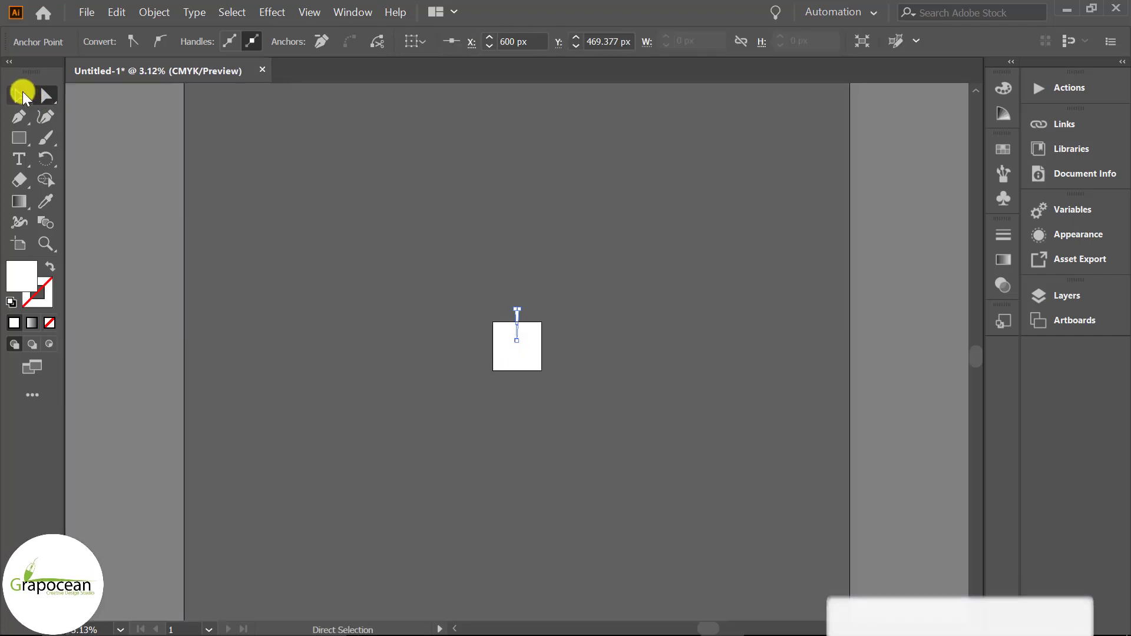
pyautogui.click(375, 412)
pyautogui.scroll(4, 530, 342)
pyautogui.moveTo(499, 241)
pyautogui.mouseDown()
pyautogui.moveTo(498, 292)
pyautogui.moveTo(707, 173)
pyautogui.mouseUp()
pyautogui.click(750, 301)
pyautogui.scroll(1, 747, 295)
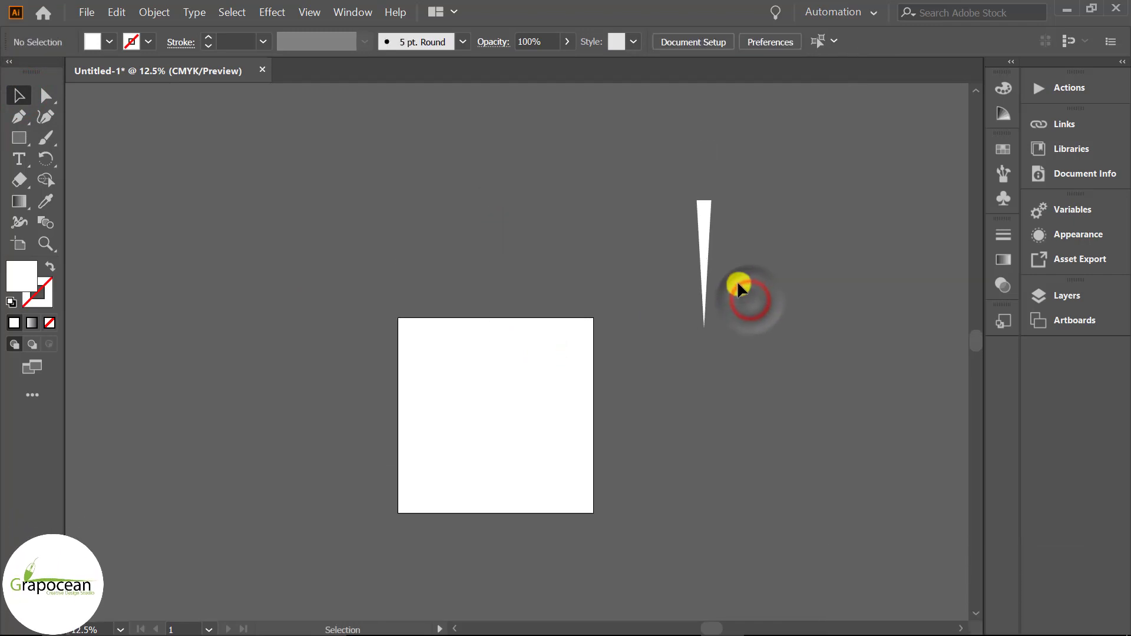
pyautogui.scroll(2, 740, 285)
pyautogui.click(680, 184)
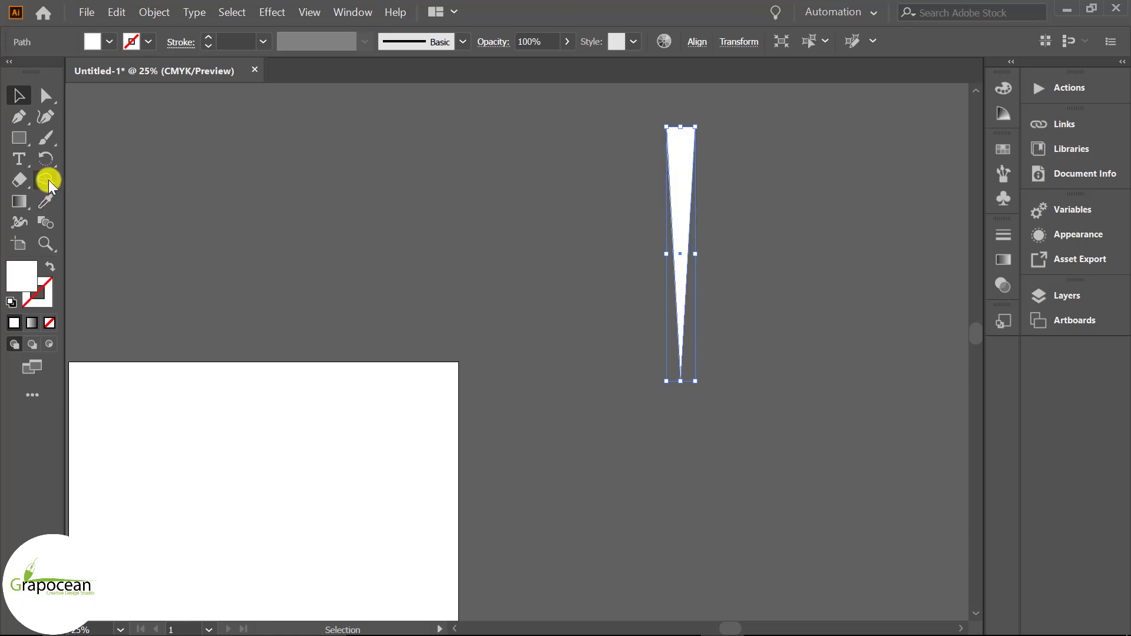
# Rotate a copy of the needle about 15° around its tip and repeat it with Ctrl+D.
pyautogui.click(45, 159)
pyautogui.click(682, 396)
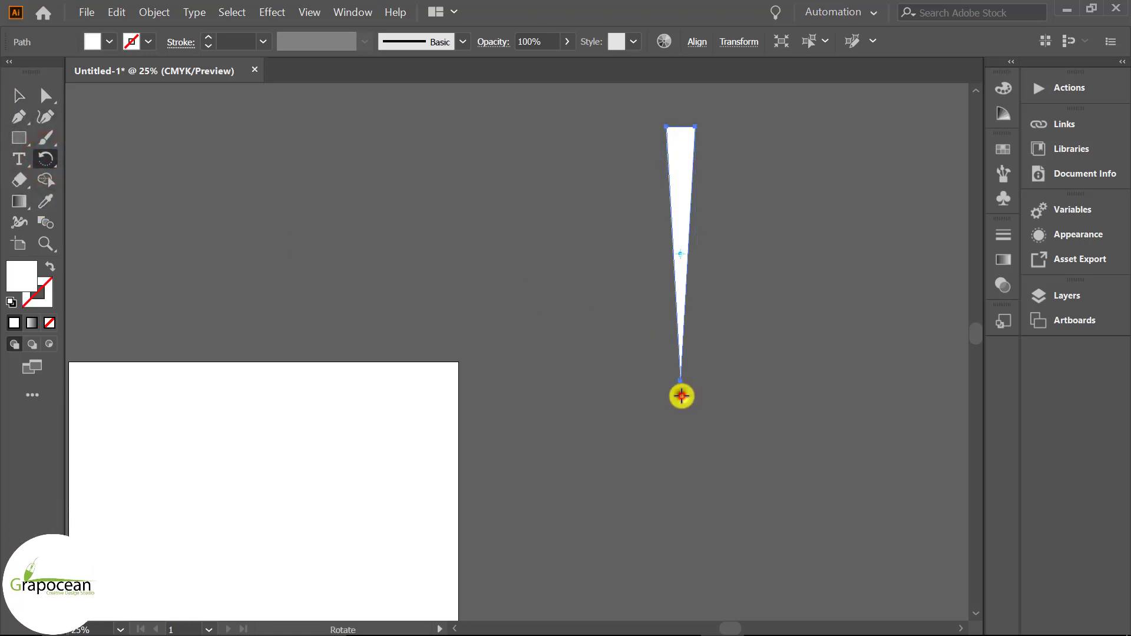
pyautogui.moveTo(681, 148); pyautogui.dragTo(750, 181)
pyautogui.hotkey('ctrl', 'd')
pyautogui.hotkey('ctrl', 'd')
pyautogui.hotkey('ctrl', 'd')
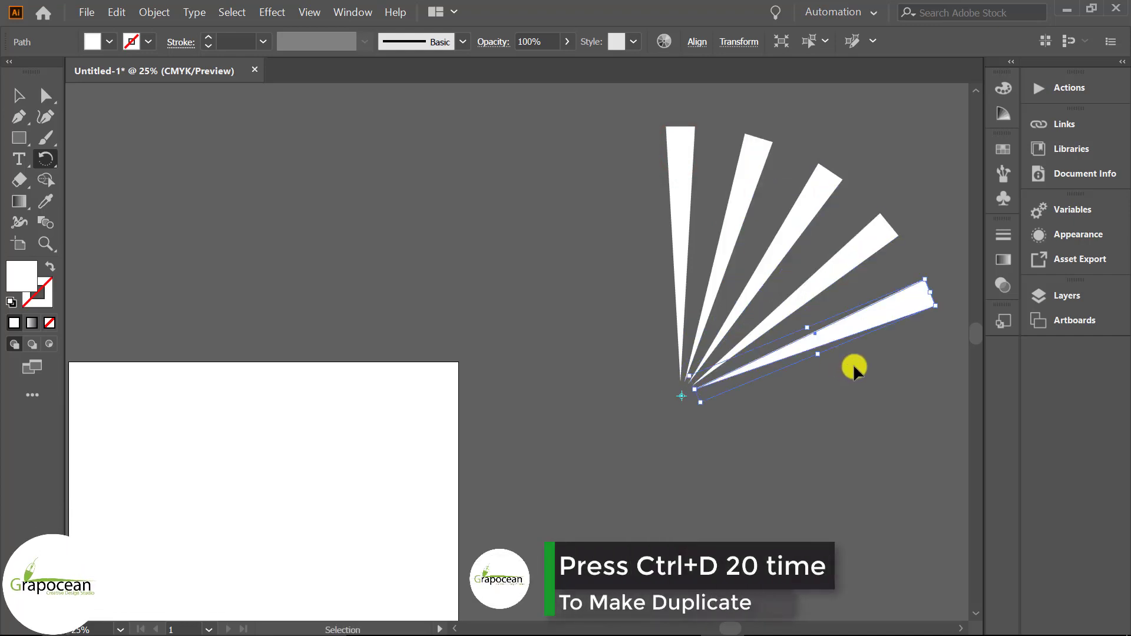
pyautogui.hotkey('ctrl', 'd')
pyautogui.hotkey('ctrl', 'd')
pyautogui.hotkey('ctrl', 'd')
pyautogui.hotkey('ctrl', 'd')
pyautogui.hotkey('ctrl', 'd')
pyautogui.hotkey('ctrl', 'd')
pyautogui.hotkey('ctrl', 'd')
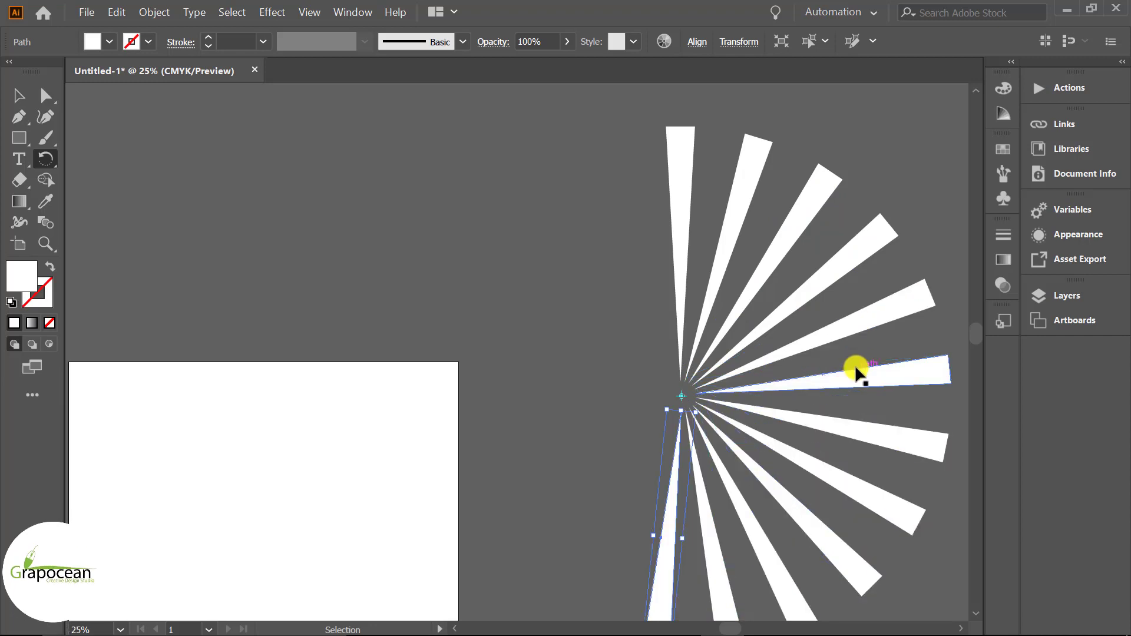
pyautogui.hotkey('ctrl', 'd')
pyautogui.hotkey('ctrl', 'd')
pyautogui.hotkey('ctrl', 'd')
pyautogui.hotkey('ctrl', 'd')
pyautogui.hotkey('ctrl', 'd')
pyautogui.hotkey('ctrl', 'd')
pyautogui.hotkey('ctrl', 'd')
pyautogui.hotkey('ctrl', 'd')
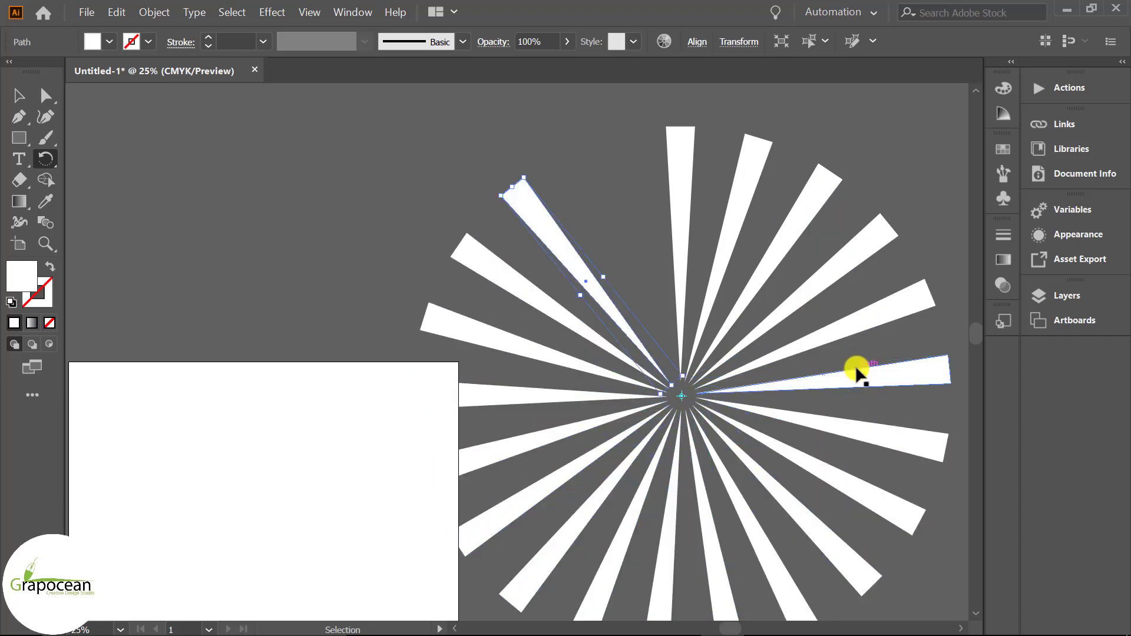
pyautogui.hotkey('ctrl', 'd')
# Select all the sunburst rays and drag them over toward Photoshop.
pyautogui.keyDown('alt'); pyautogui.scroll(-4, 825, 336); pyautogui.keyUp('alt')
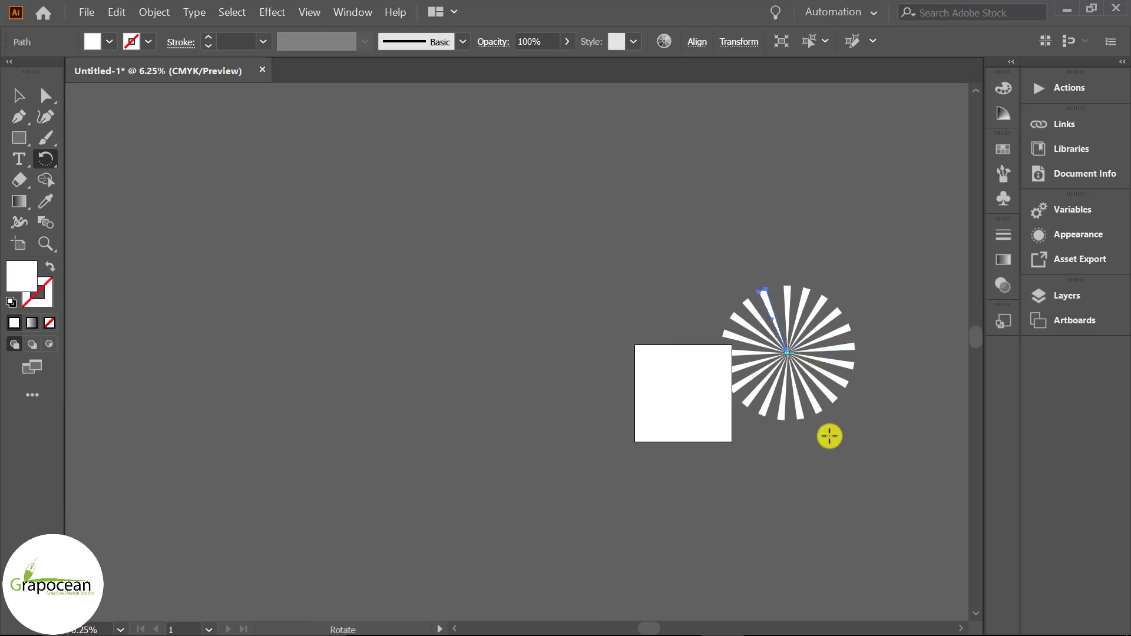
pyautogui.click(19, 94)
pyautogui.click(266, 304)
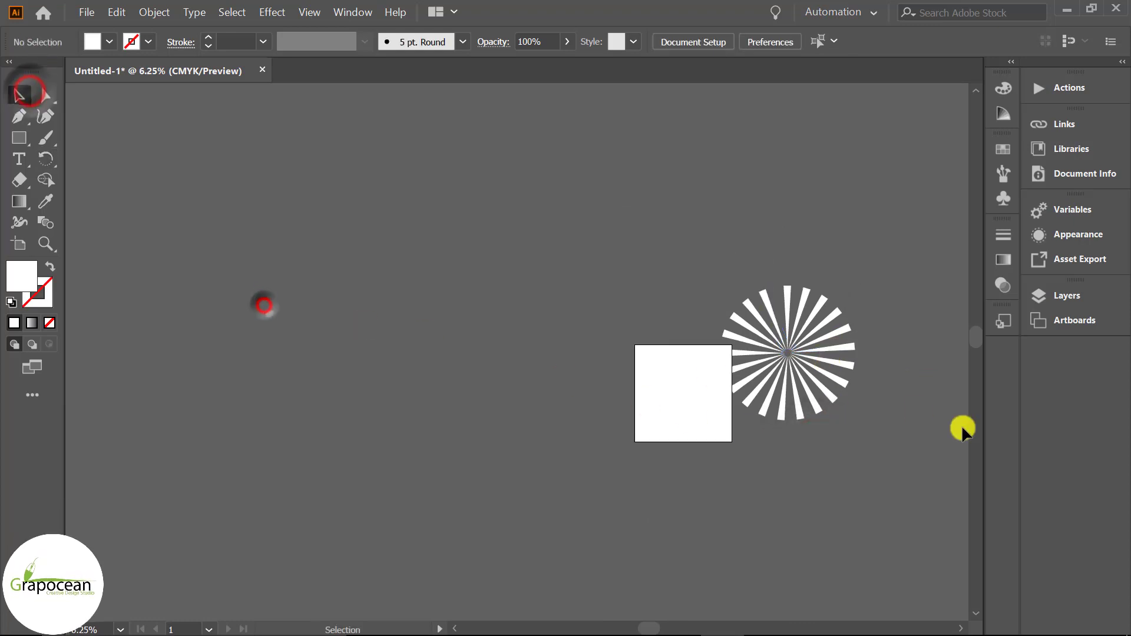
pyautogui.moveTo(887, 447); pyautogui.dragTo(704, 286)
pyautogui.moveTo(808, 336); pyautogui.dragTo(446, 228)
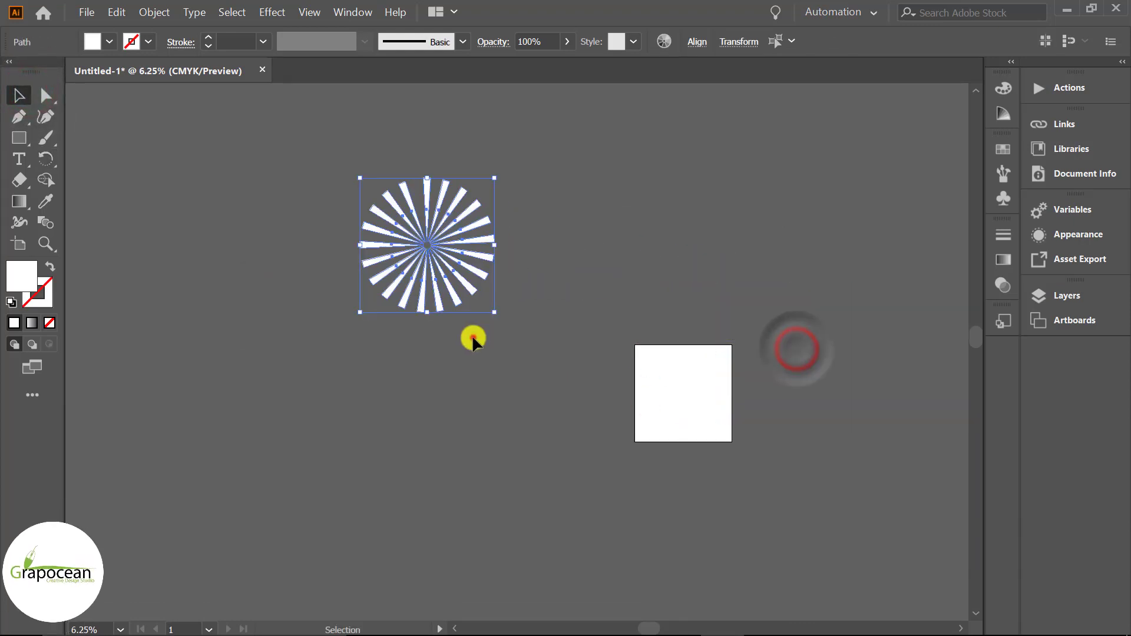
pyautogui.click(478, 401)
pyautogui.moveTo(552, 326); pyautogui.dragTo(386, 176)
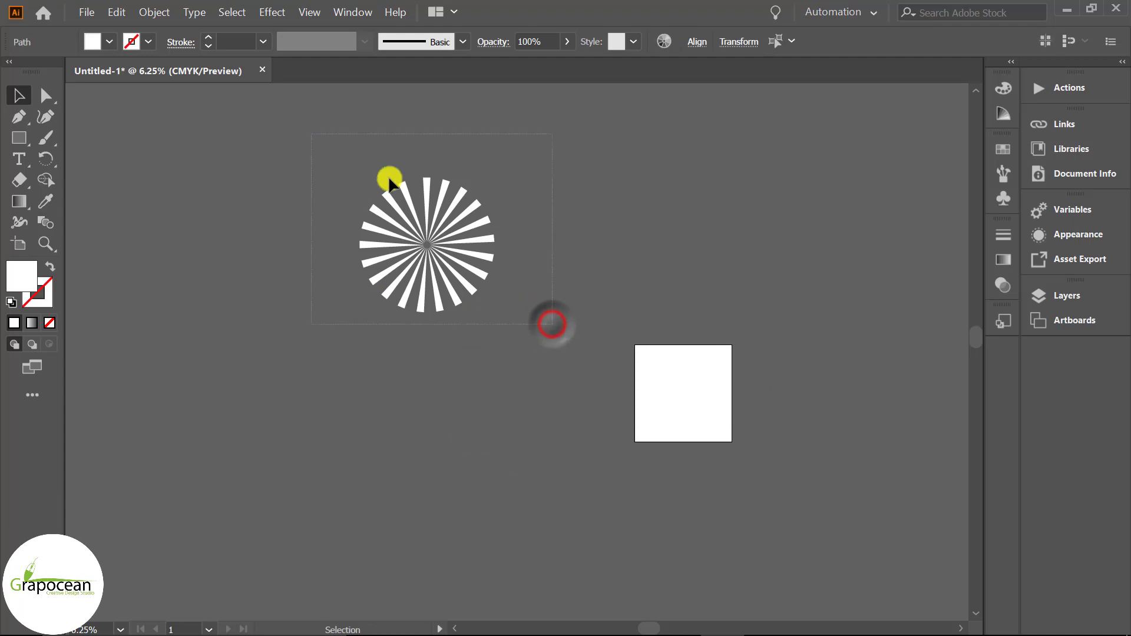
pyautogui.moveTo(427, 240)
pyautogui.mouseDown()
pyautogui.moveTo(748, 617)
pyautogui.moveTo(683, 616)
pyautogui.mouseUp()
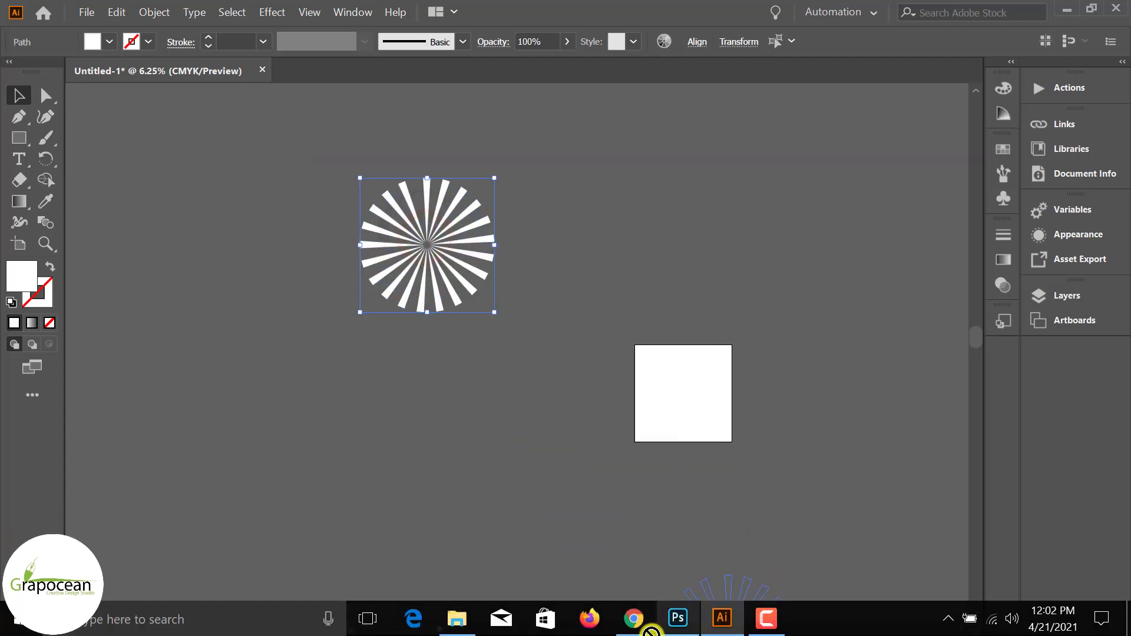
# Drop the sunburst into the banner, shift it right and enlarge it.
pyautogui.click(677, 613)
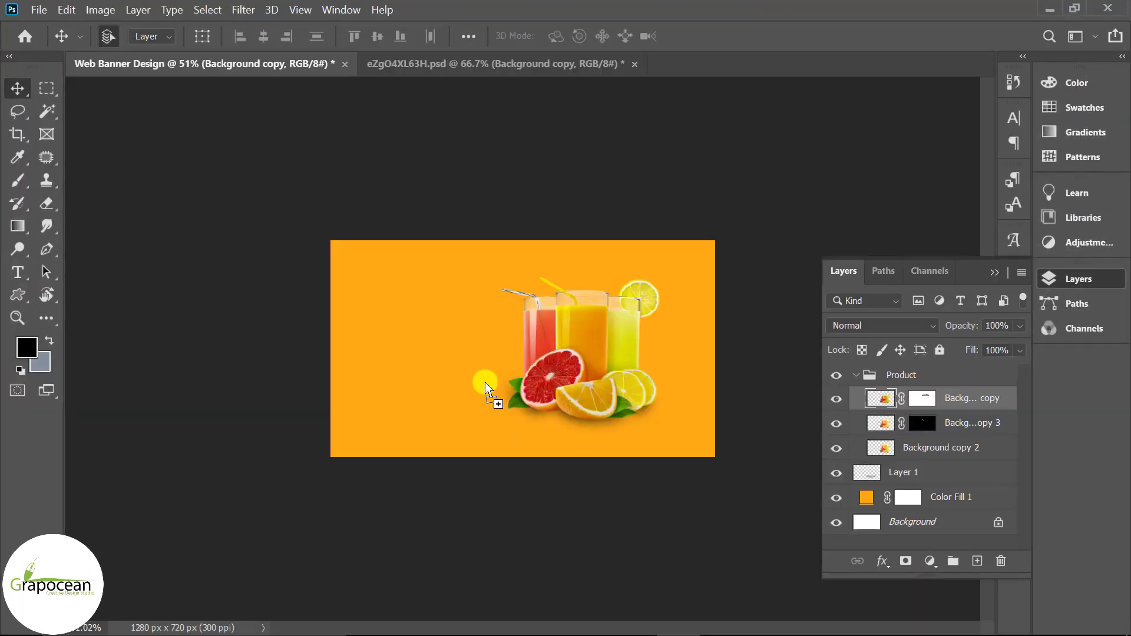
pyautogui.moveTo(538, 382); pyautogui.dragTo(585, 376)
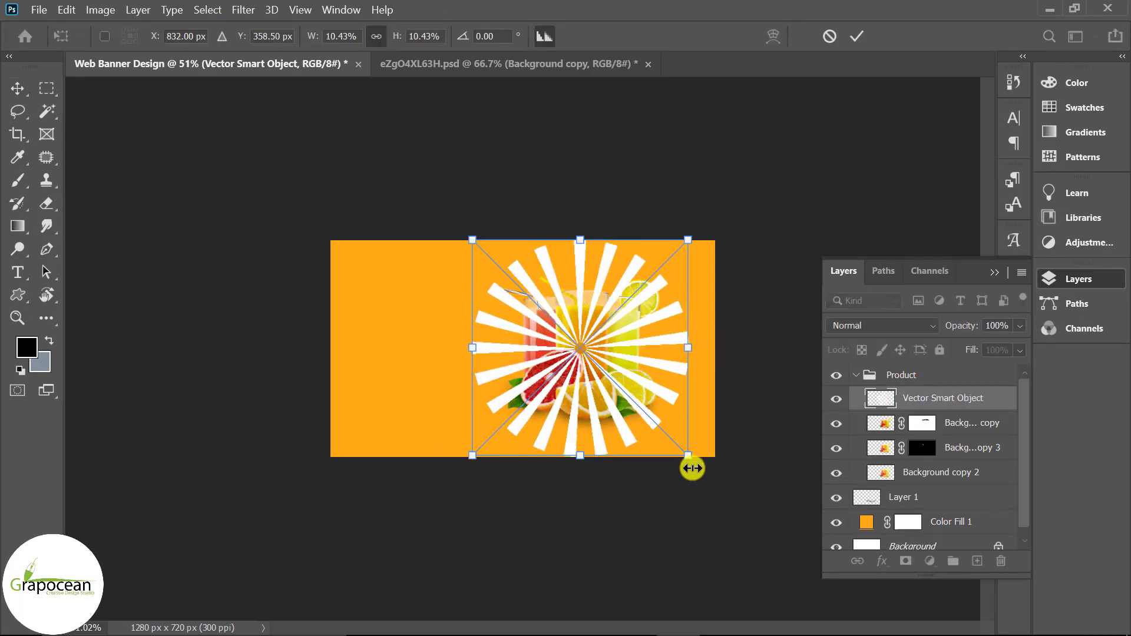
pyautogui.moveTo(692, 468); pyautogui.dragTo(710, 482)
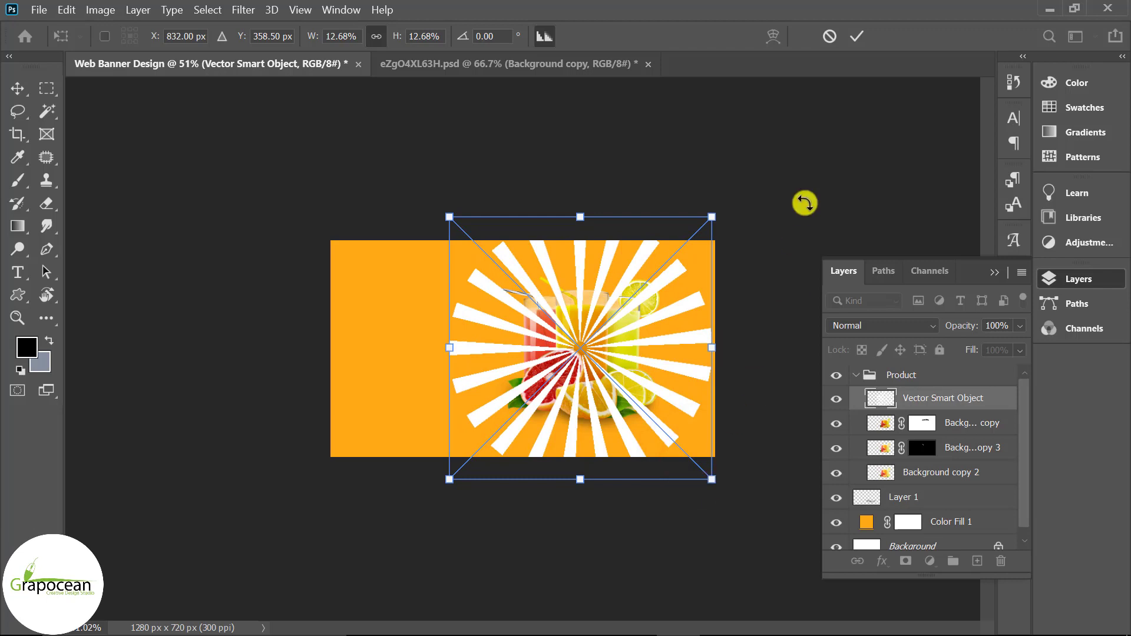
pyautogui.click(864, 35)
# Move the sunburst layer below Layer 1, set it to 23% opacity and add a layer mask.
pyautogui.moveTo(960, 399); pyautogui.dragTo(947, 494)
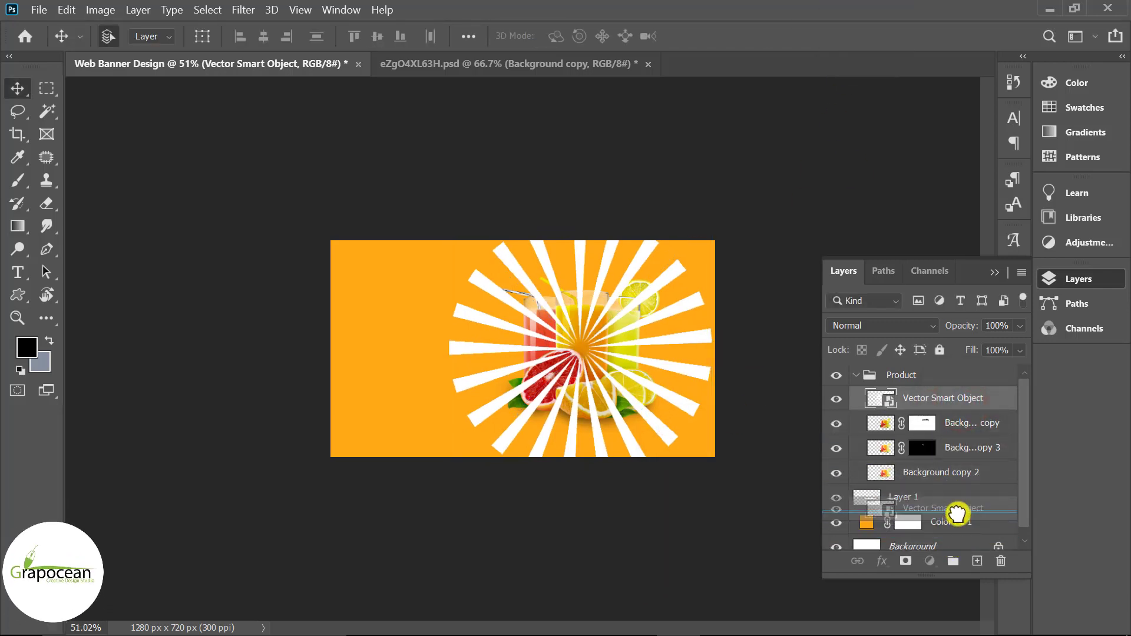
pyautogui.moveTo(947, 500); pyautogui.dragTo(956, 514)
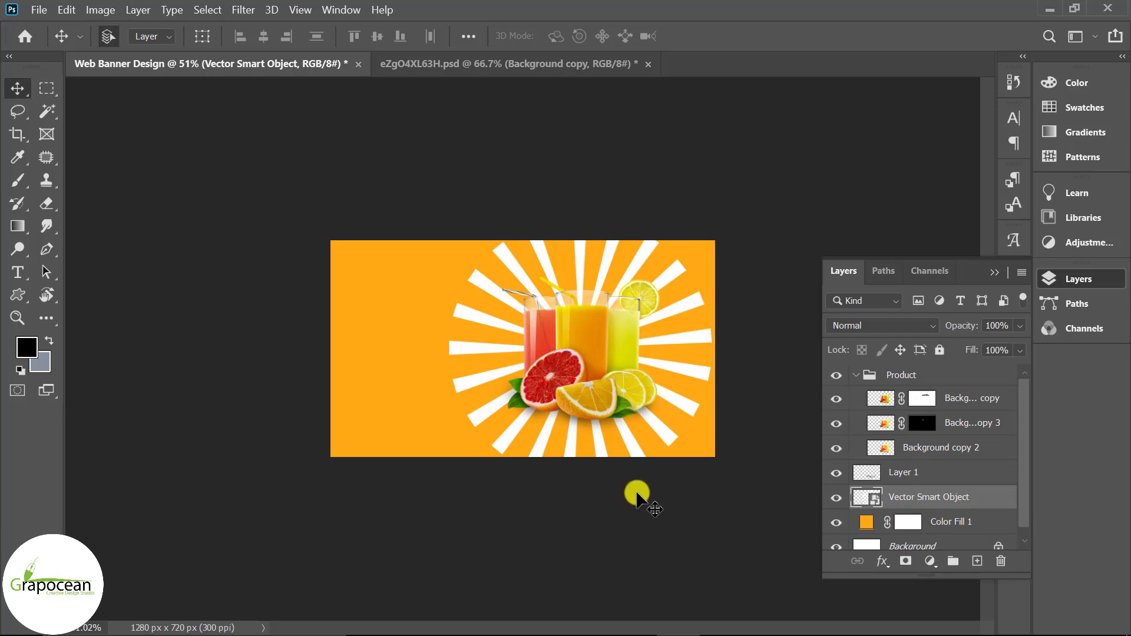
pyautogui.click(1021, 327)
pyautogui.click(956, 346)
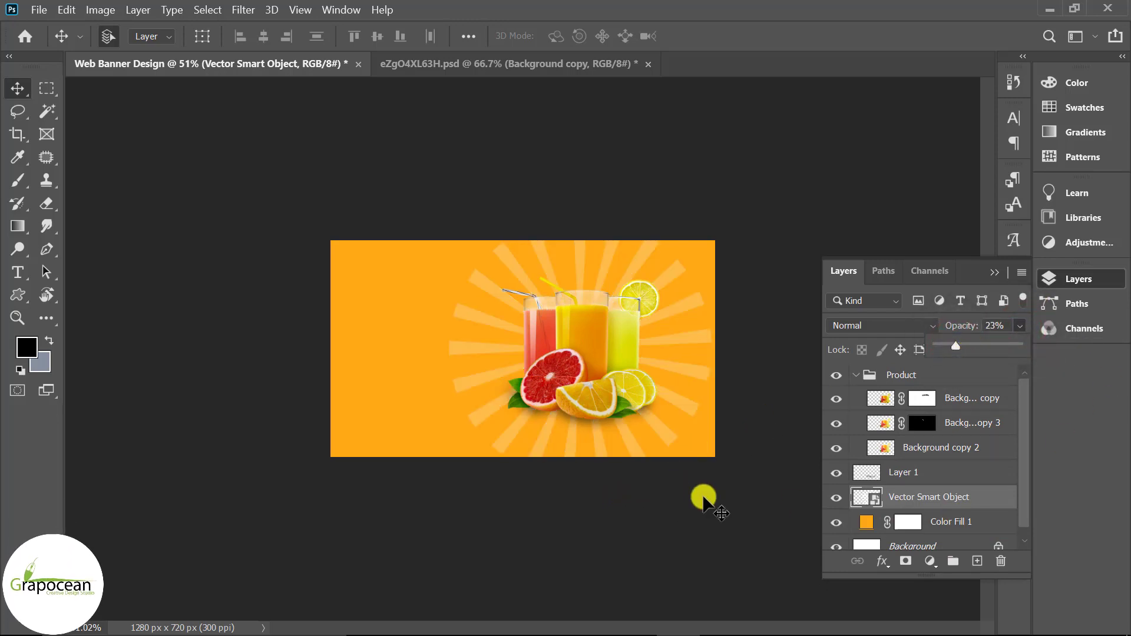
pyautogui.click(906, 561)
# Drag black-to-white gradients on the sunburst mask to fade the rays at the left side and corners.
pyautogui.press('g')
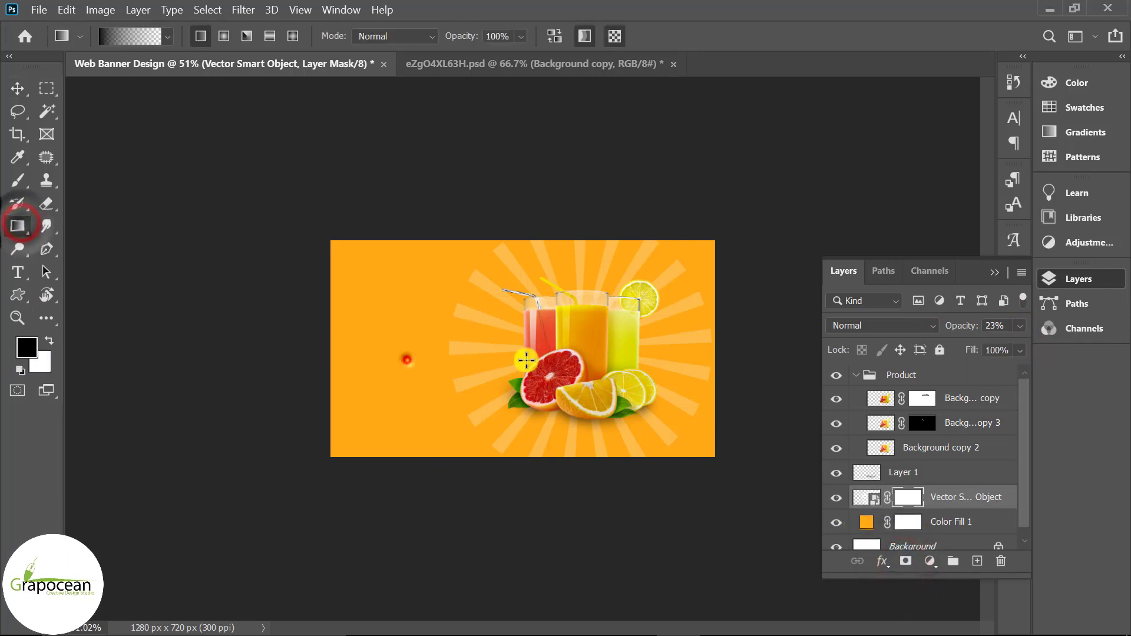
pyautogui.moveTo(404, 353); pyautogui.dragTo(488, 346)
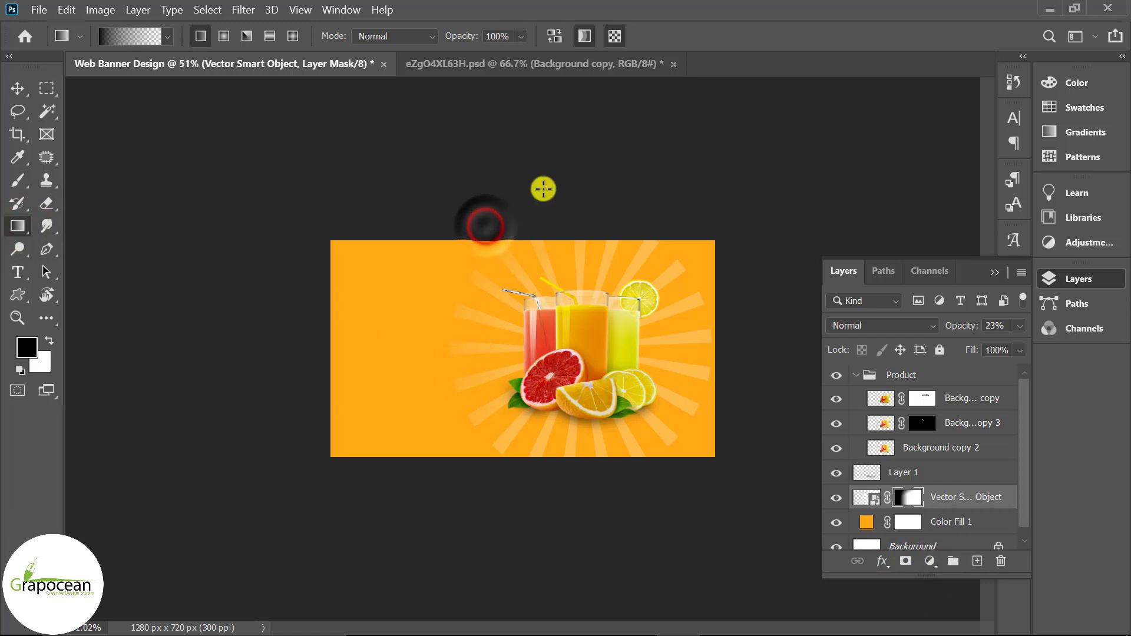
pyautogui.moveTo(666, 192); pyautogui.dragTo(660, 216)
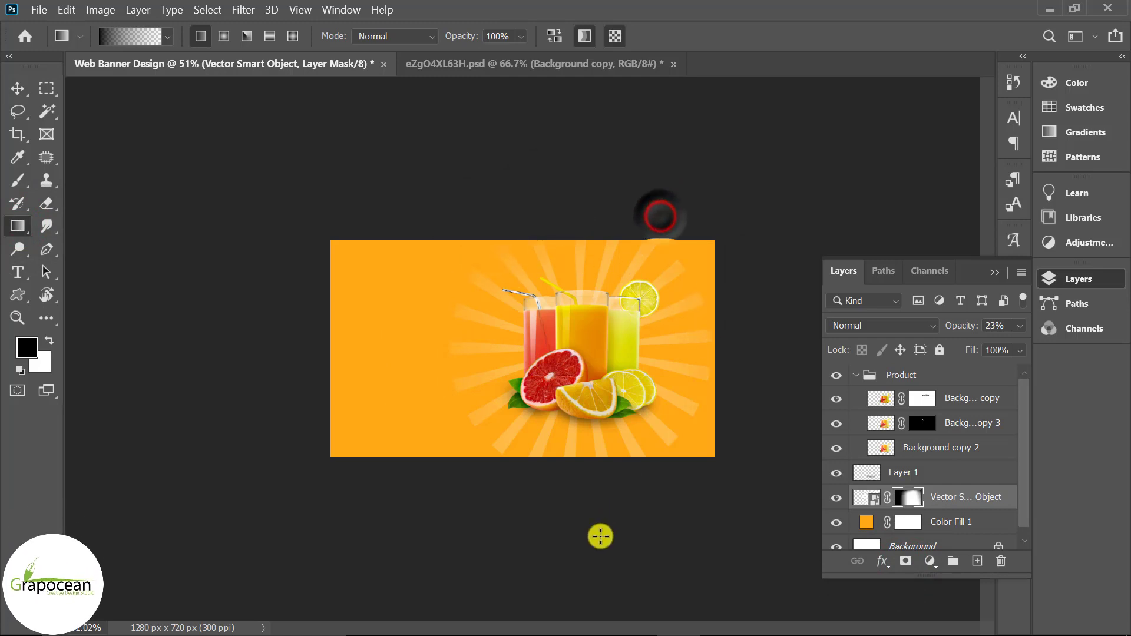
pyautogui.moveTo(732, 417); pyautogui.dragTo(682, 471)
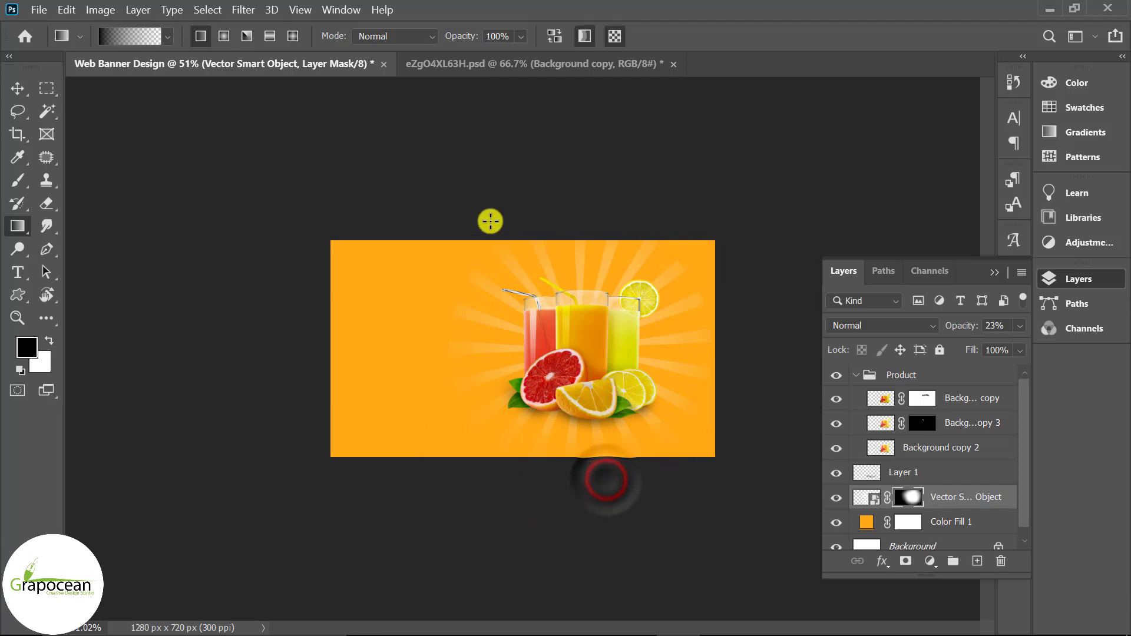
pyautogui.moveTo(468, 232); pyautogui.dragTo(441, 269)
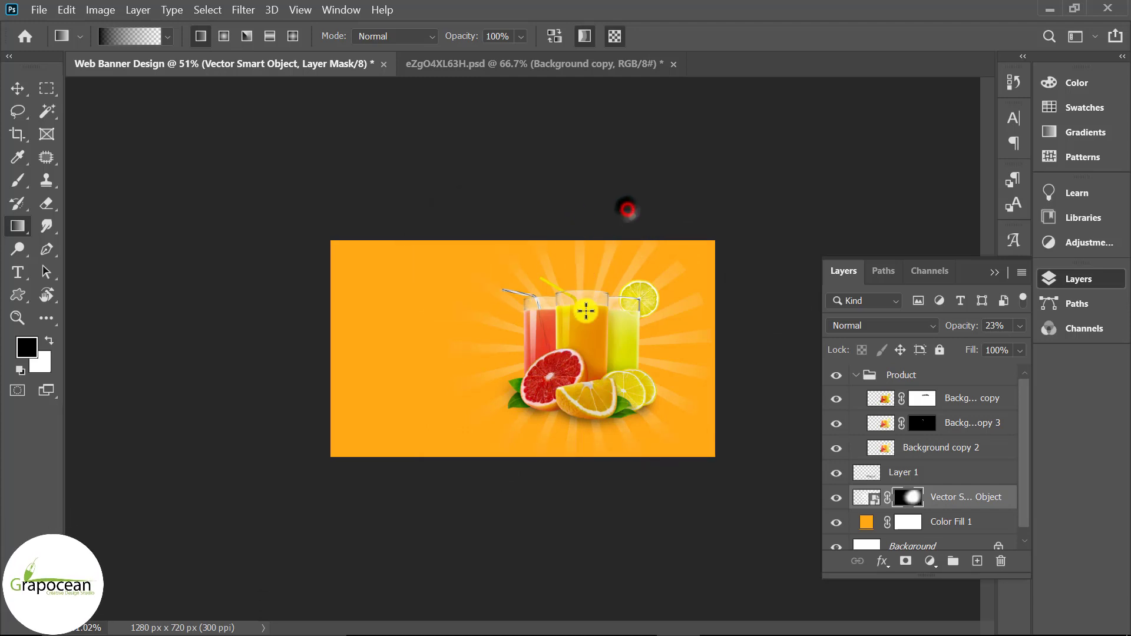
# Scale the sunburst rays up to about 128% so they spread wider.
pyautogui.click(947, 500)
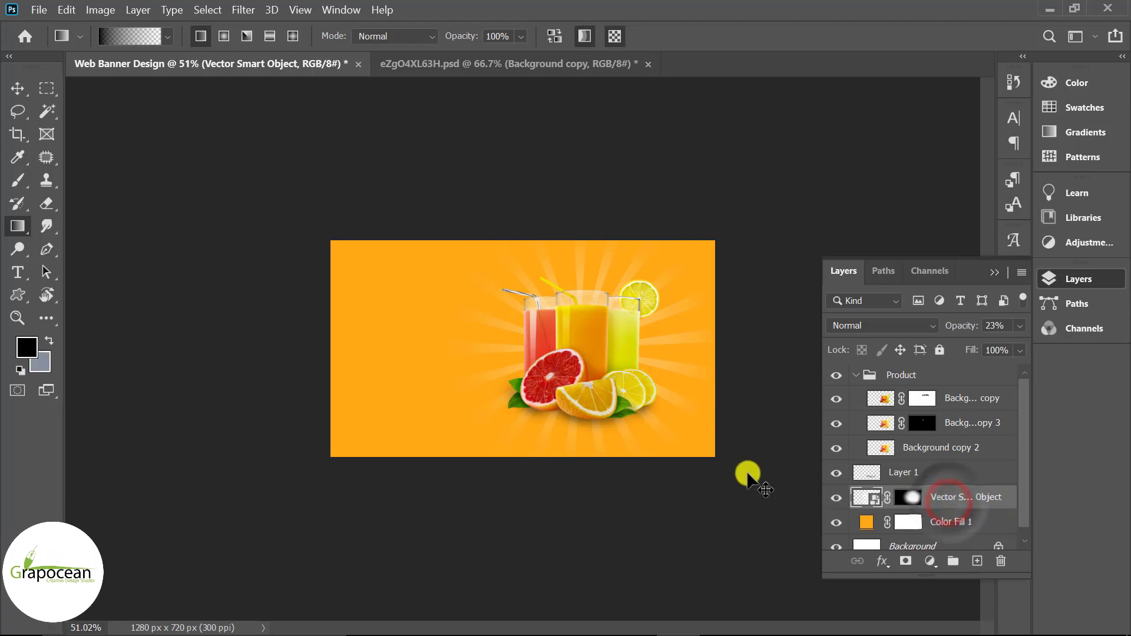
pyautogui.hotkey('ctrl', 't')
pyautogui.moveTo(713, 479); pyautogui.dragTo(764, 506)
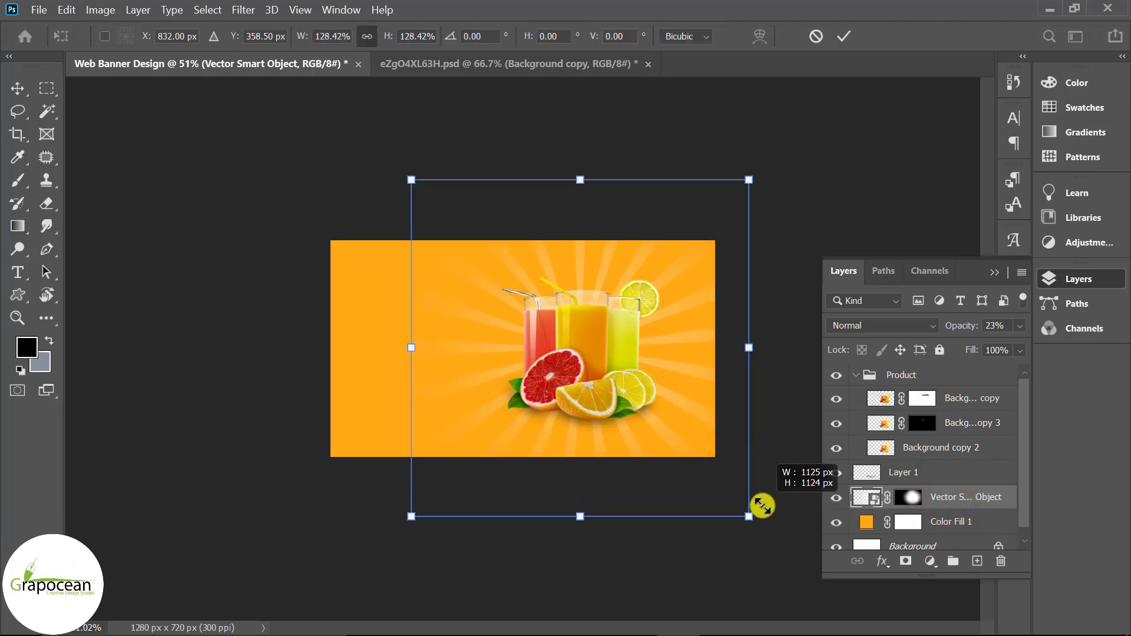
pyautogui.click(844, 36)
pyautogui.press('g')
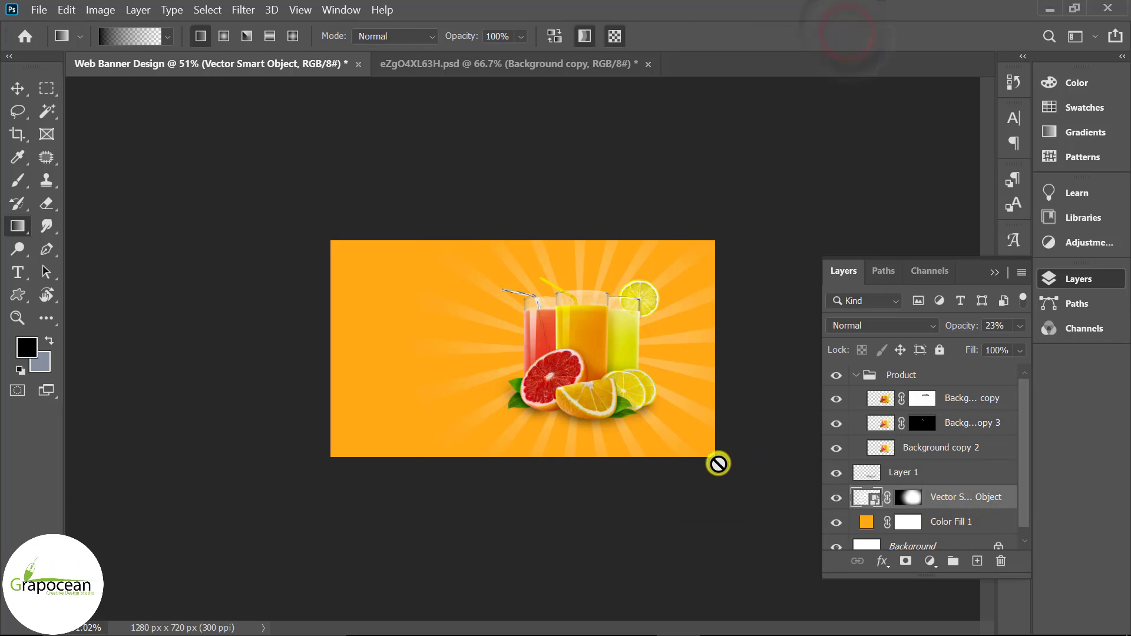
pyautogui.scroll(2, 718, 464)
pyautogui.scroll(1, 704, 450)
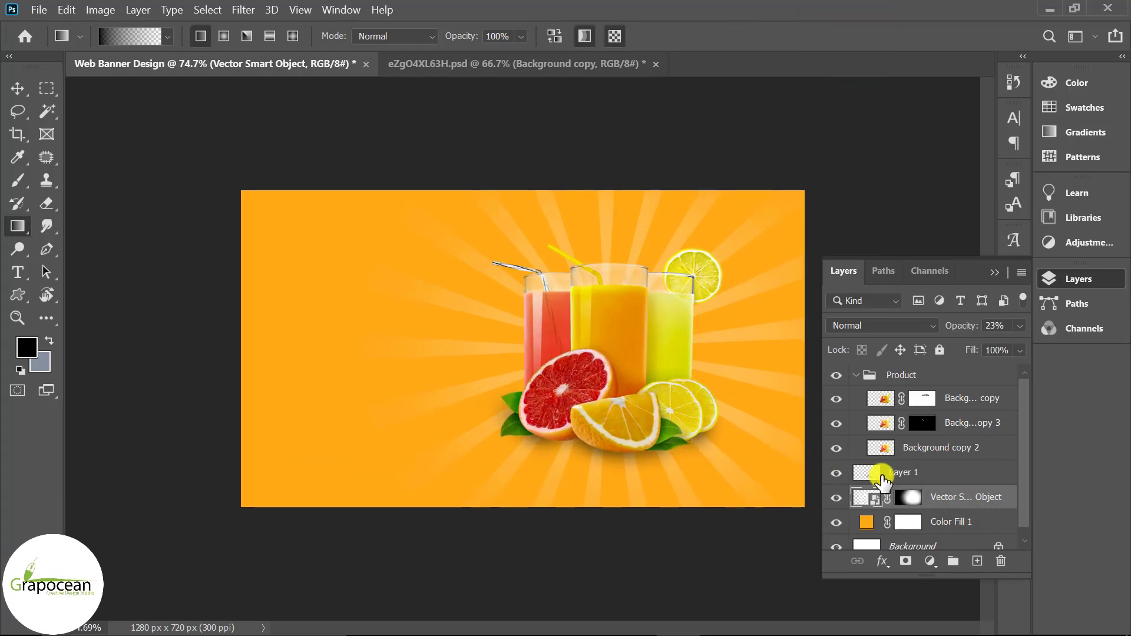
# Add a new empty Layer 2 above Layer 1 and pick a 600 px Brush.
pyautogui.click(941, 474)
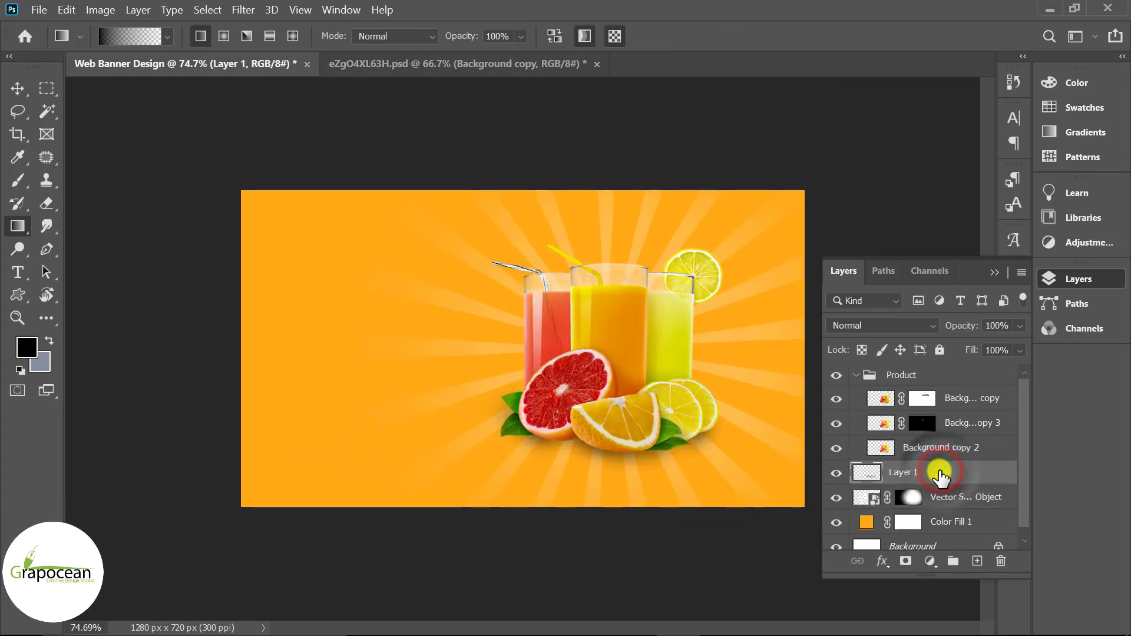
pyautogui.click(976, 561)
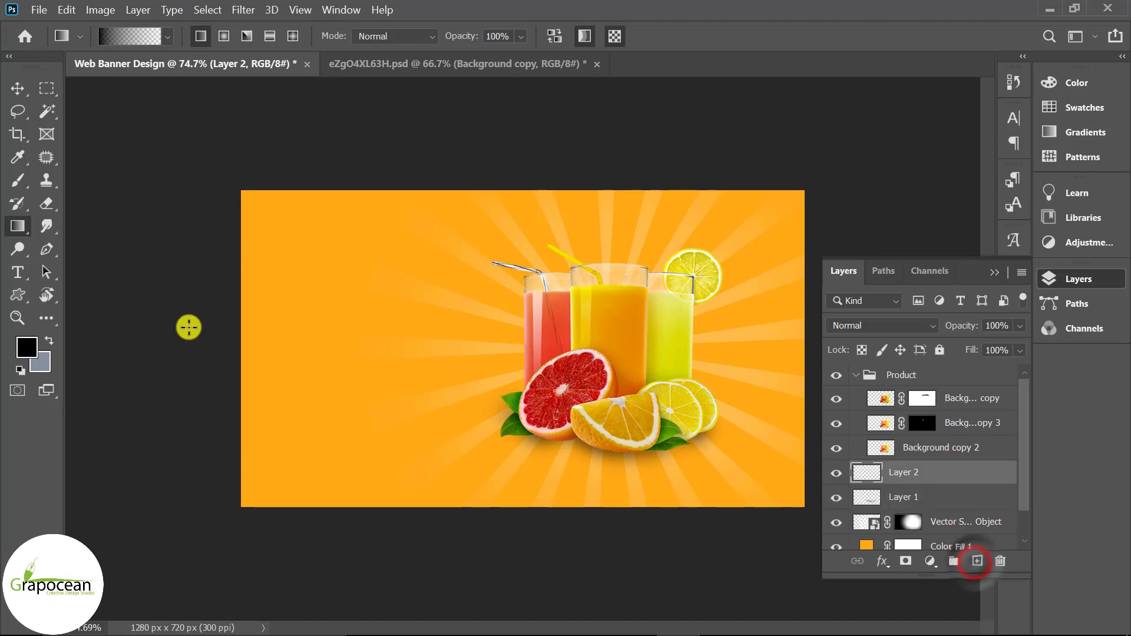
pyautogui.rightClick(17, 180)
pyautogui.click(103, 179)
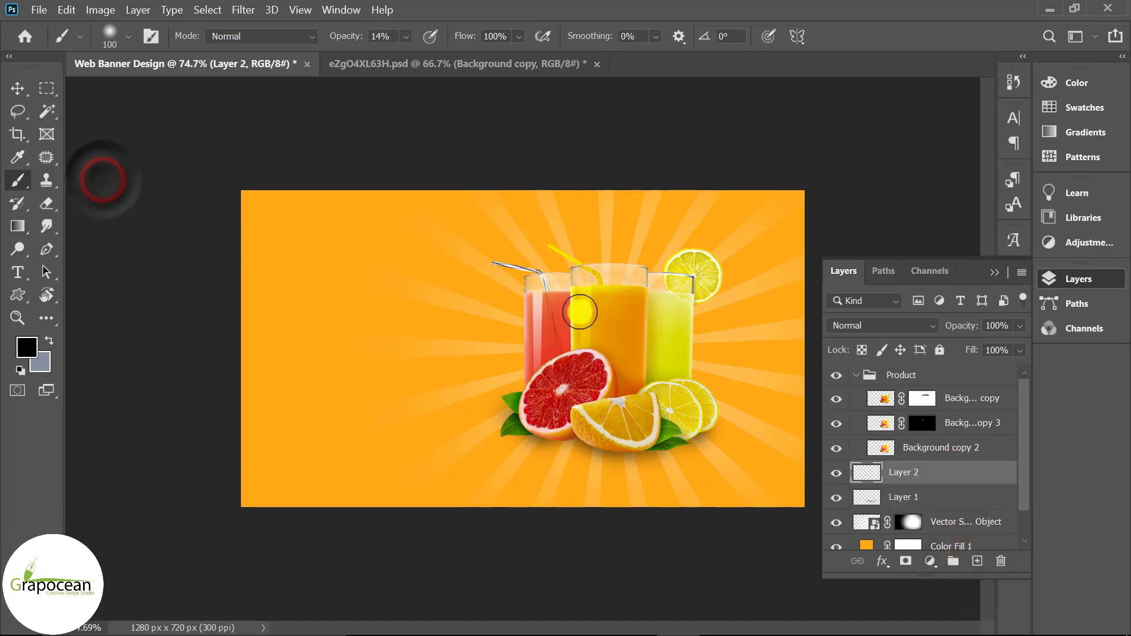
pyautogui.press(']')
pyautogui.press(']')
pyautogui.press(']')
pyautogui.press(']')
pyautogui.press(']')
pyautogui.press(']')
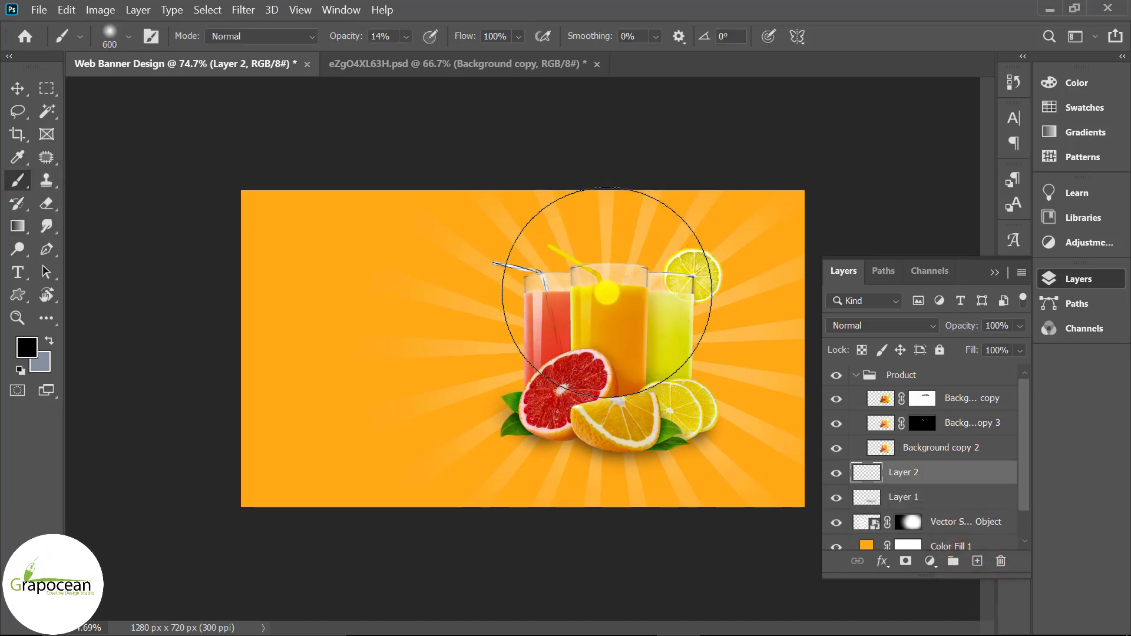
# Paint a white glow at 100% opacity behind the tops of the juice glasses.
pyautogui.click(30, 347)
pyautogui.click(515, 384)
pyautogui.write('ffffff')
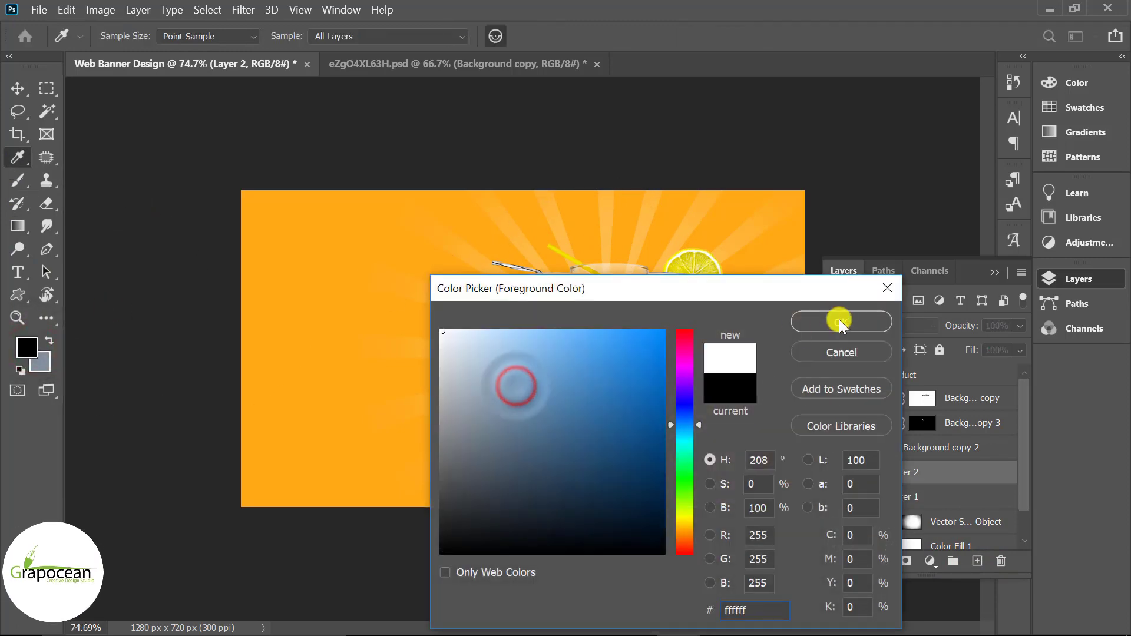
pyautogui.click(839, 320)
pyautogui.click(605, 288)
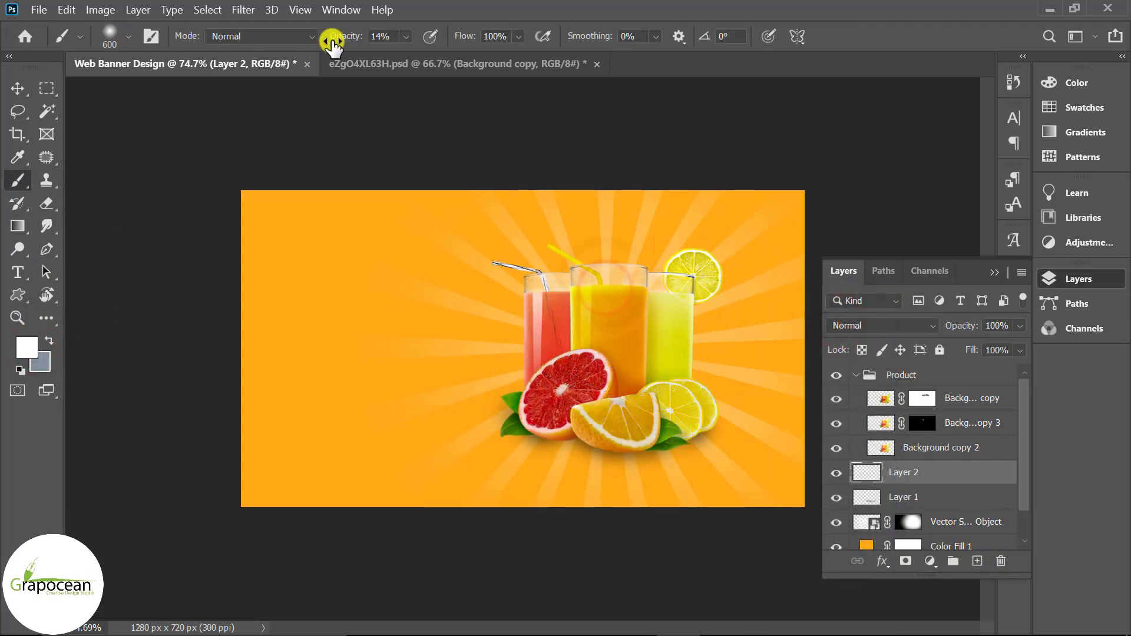
pyautogui.moveTo(333, 36); pyautogui.dragTo(551, 53)
pyautogui.click(625, 298)
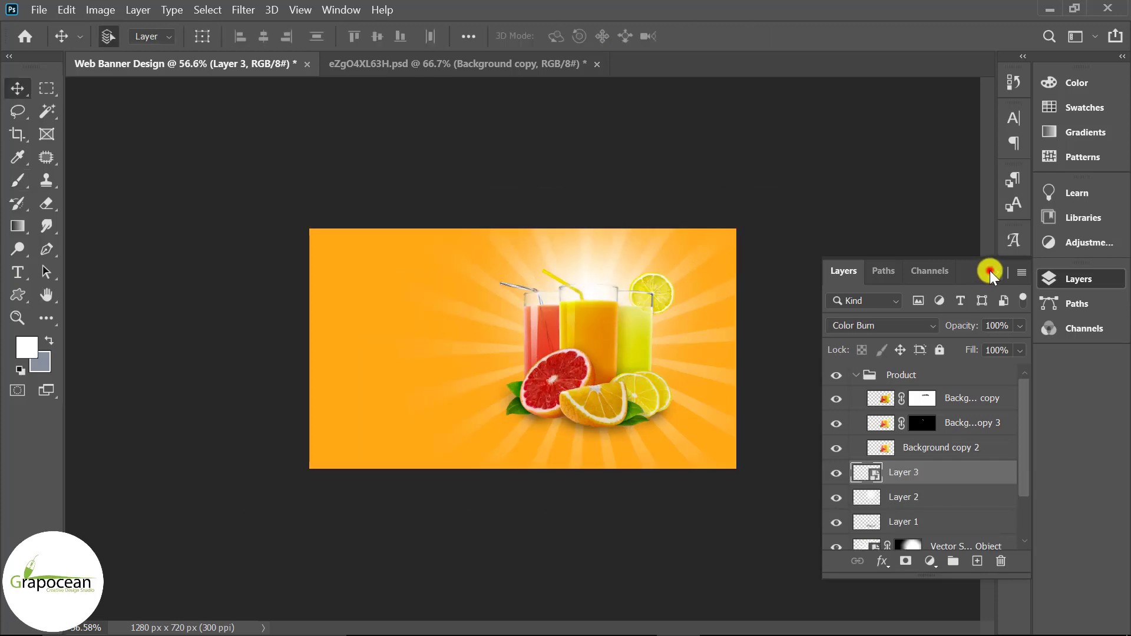
# Open the wooden texture image D4hClcwa9m from disk.
pyautogui.click(990, 272)
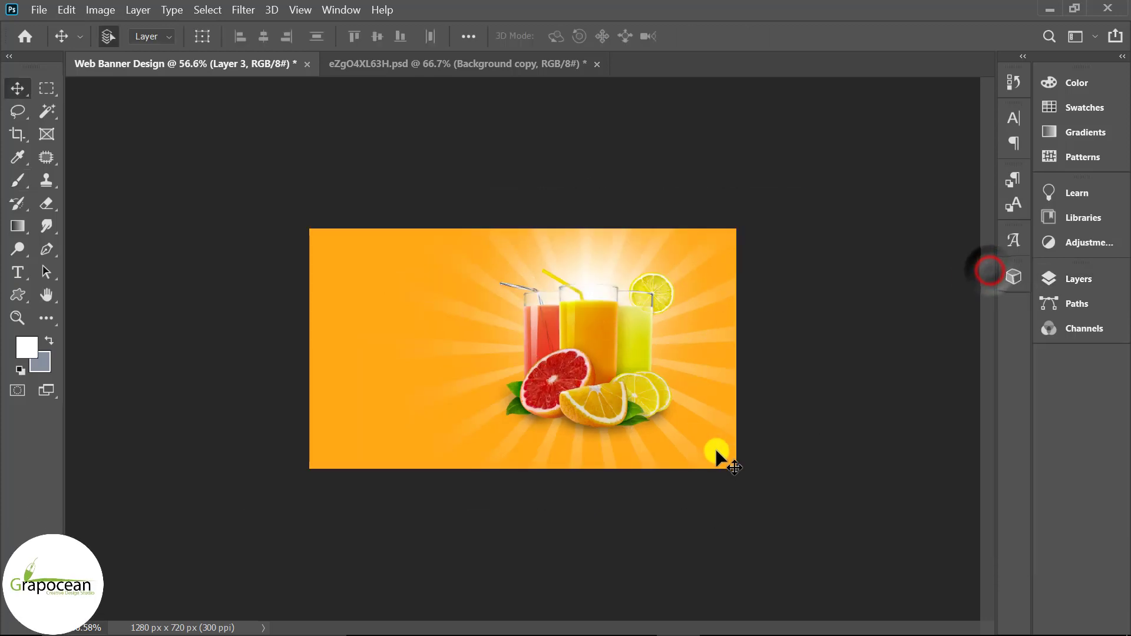
pyautogui.click(38, 10)
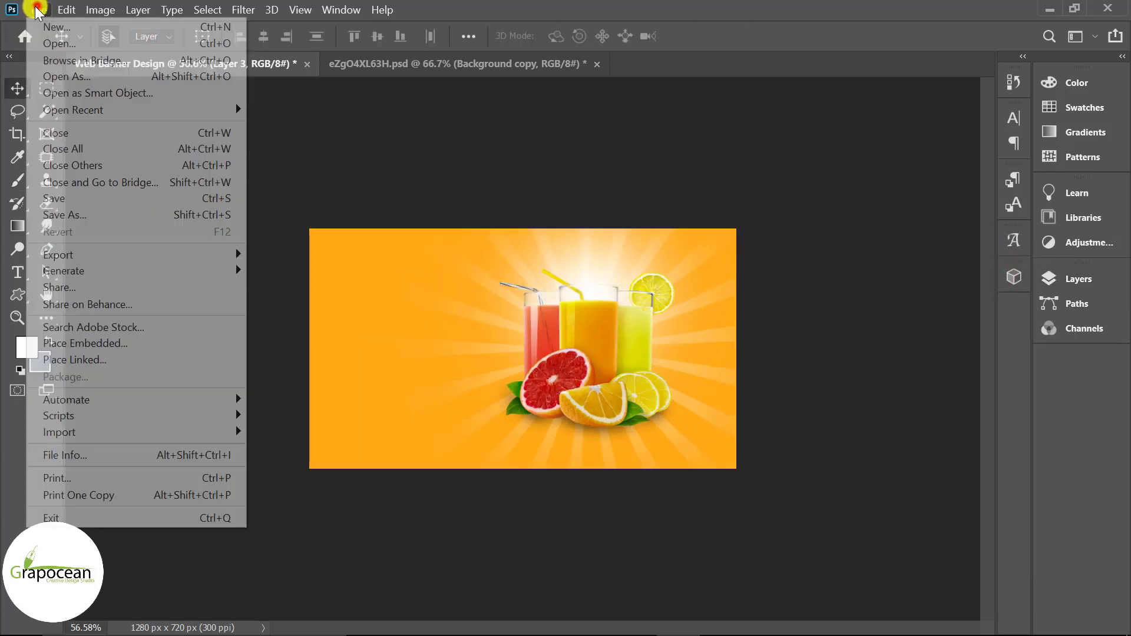
pyautogui.click(58, 43)
pyautogui.click(244, 171)
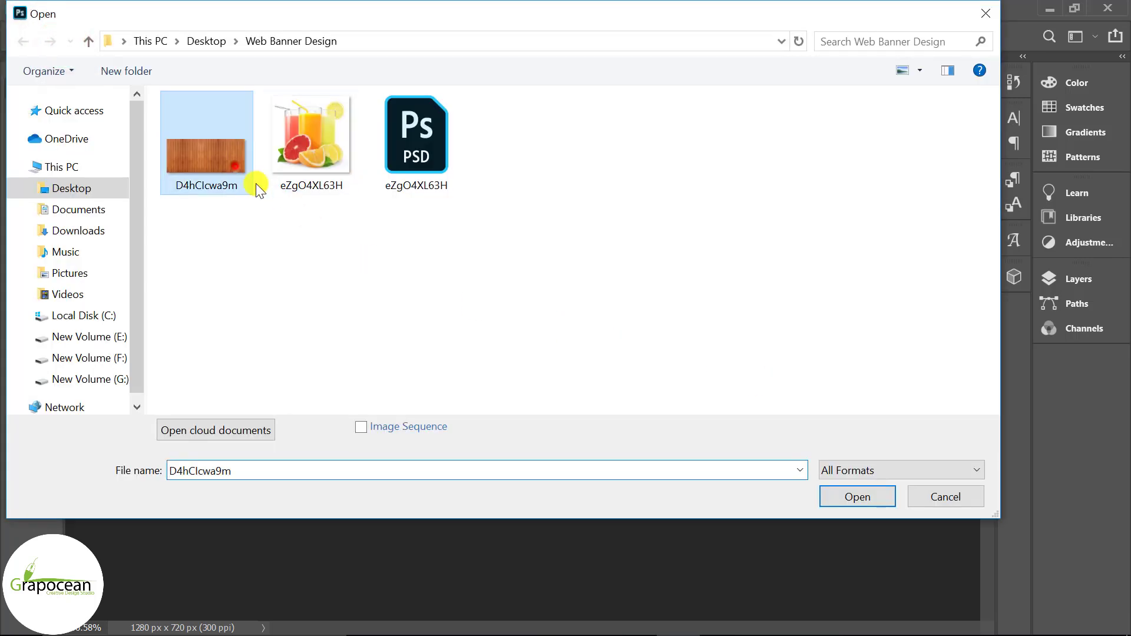
pyautogui.click(860, 499)
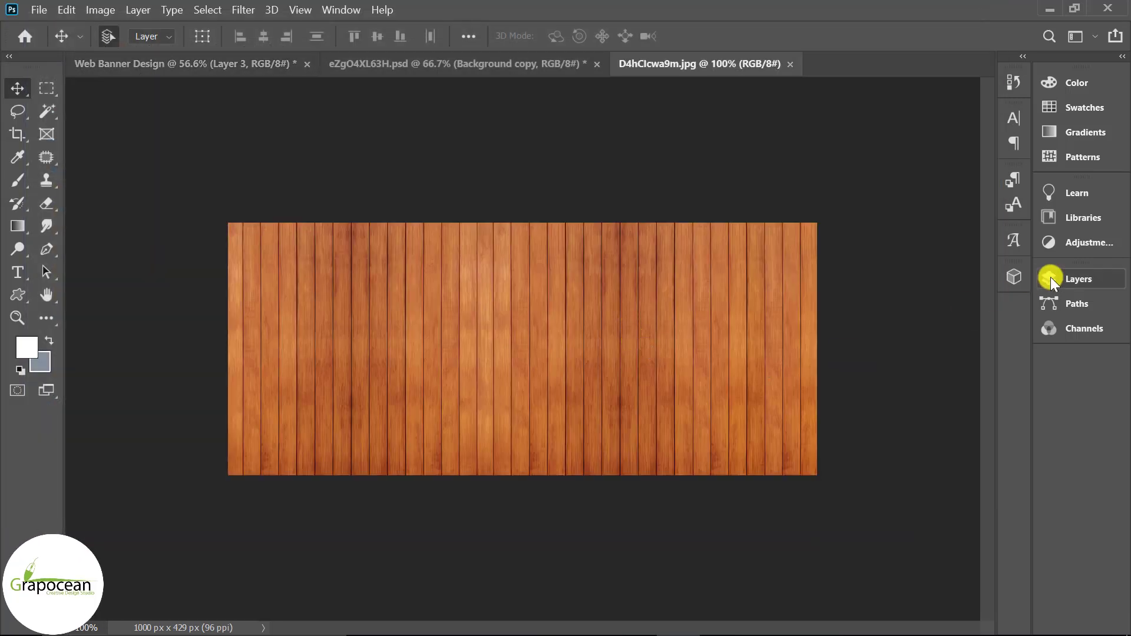
# Unlock the wood background and drag it into the Web Banner Design document as Layer 4.
pyautogui.click(1051, 277)
pyautogui.click(1000, 379)
pyautogui.moveTo(562, 290)
pyautogui.mouseDown()
pyautogui.moveTo(179, 76)
pyautogui.moveTo(603, 446)
pyautogui.mouseUp()
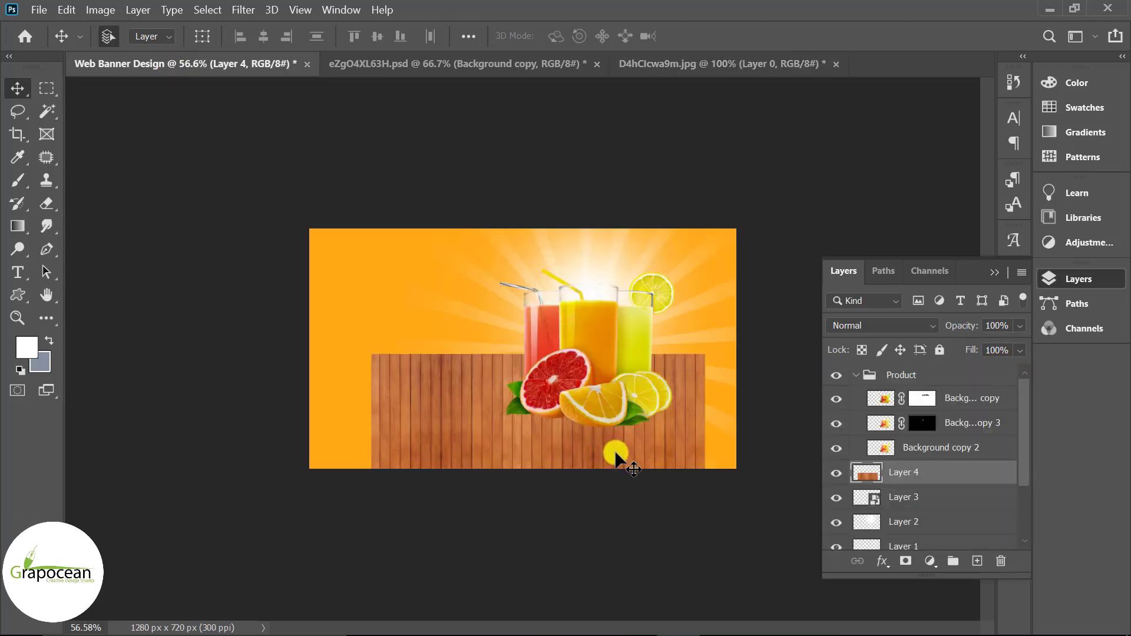
pyautogui.hotkey('ctrl', 't')
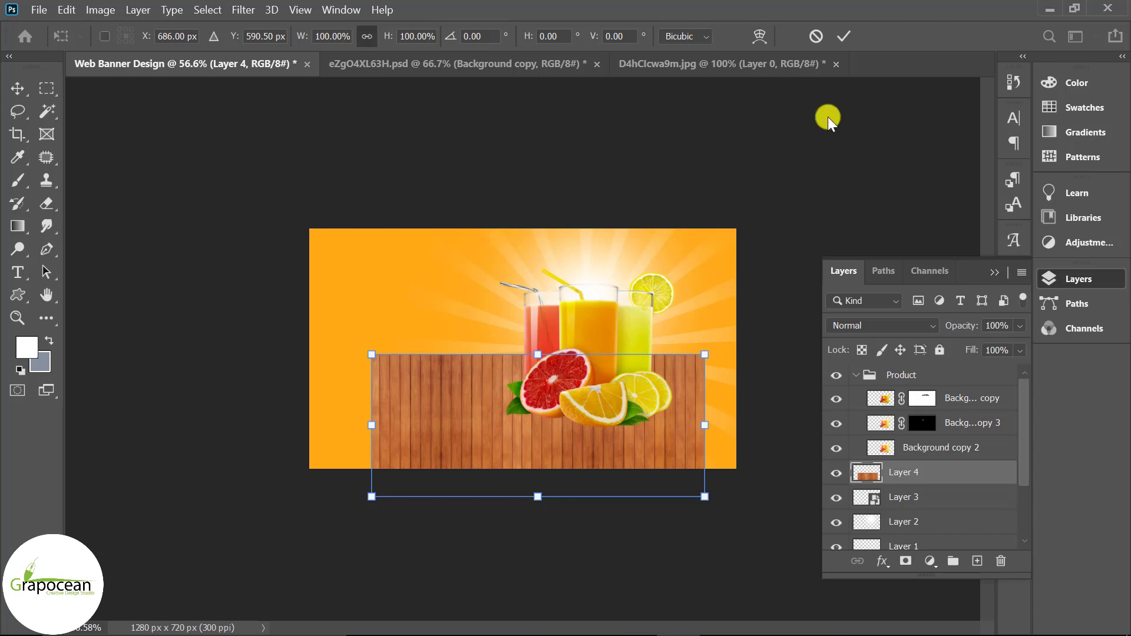
# Apply a perspective transform to Layer 4, narrowing the far edge and widening the front into a tabletop.
pyautogui.rightClick(546, 437)
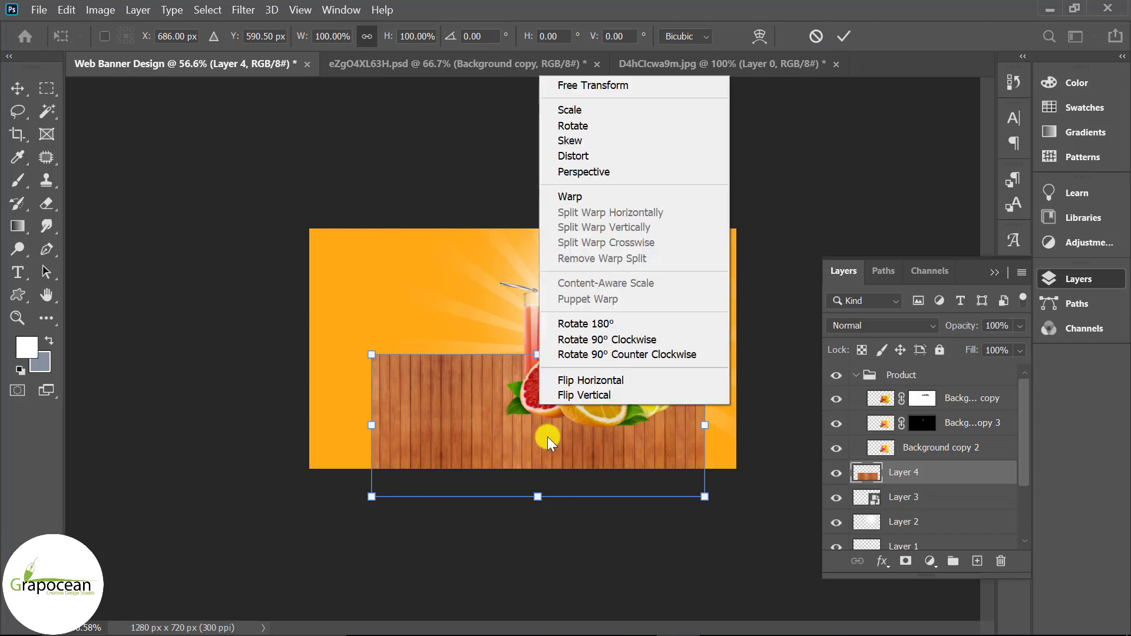
pyautogui.click(604, 170)
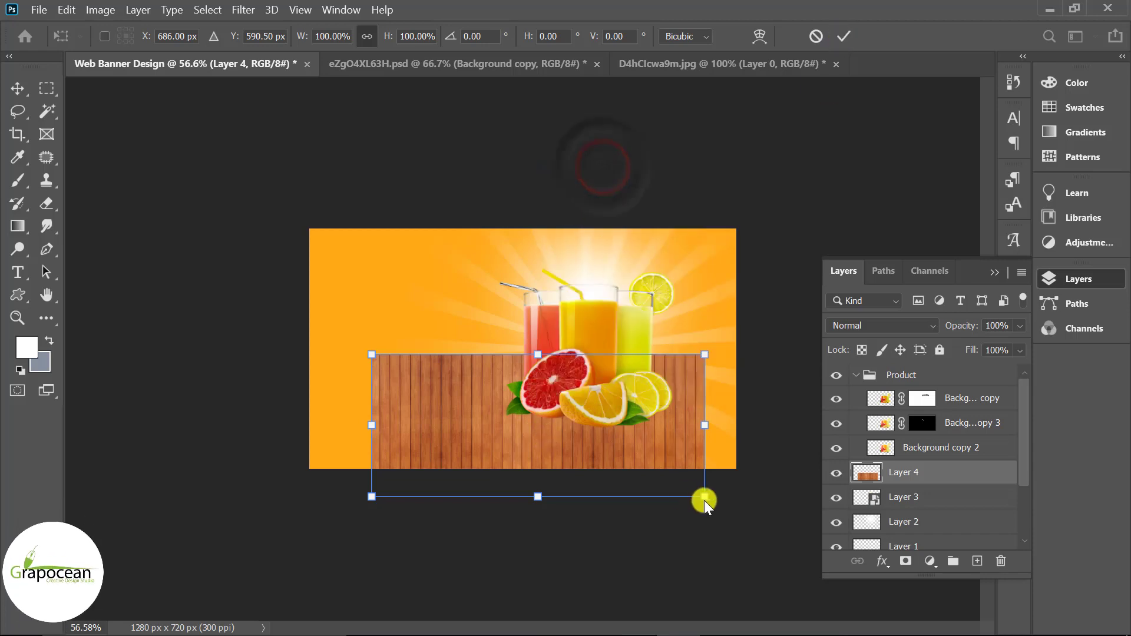
pyautogui.moveTo(706, 501); pyautogui.dragTo(690, 531)
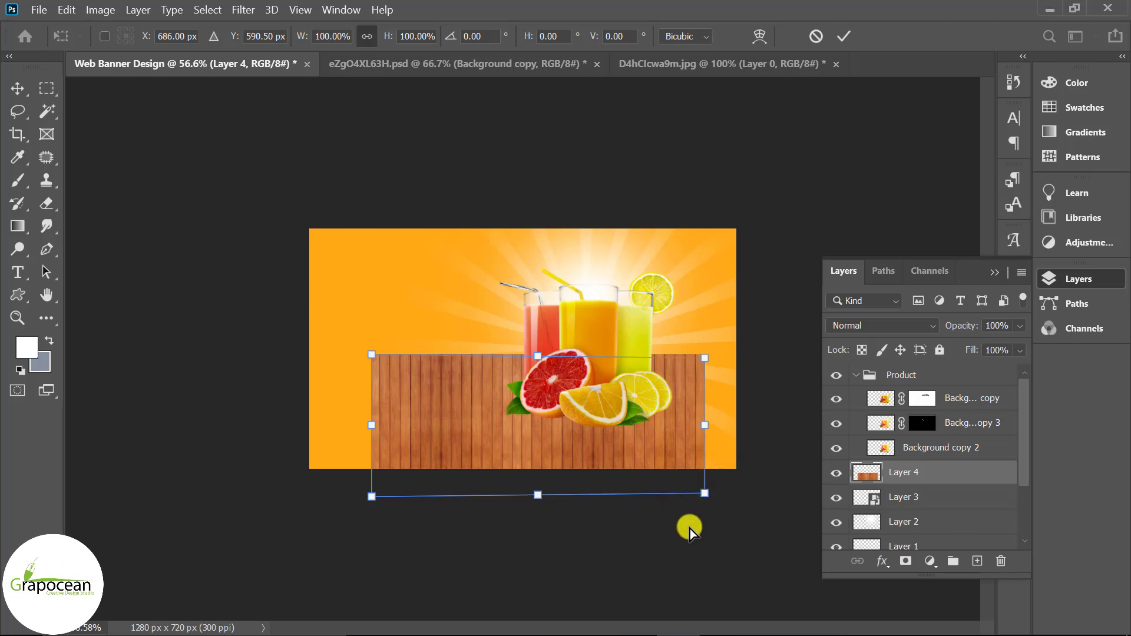
pyautogui.moveTo(689, 531); pyautogui.dragTo(705, 497)
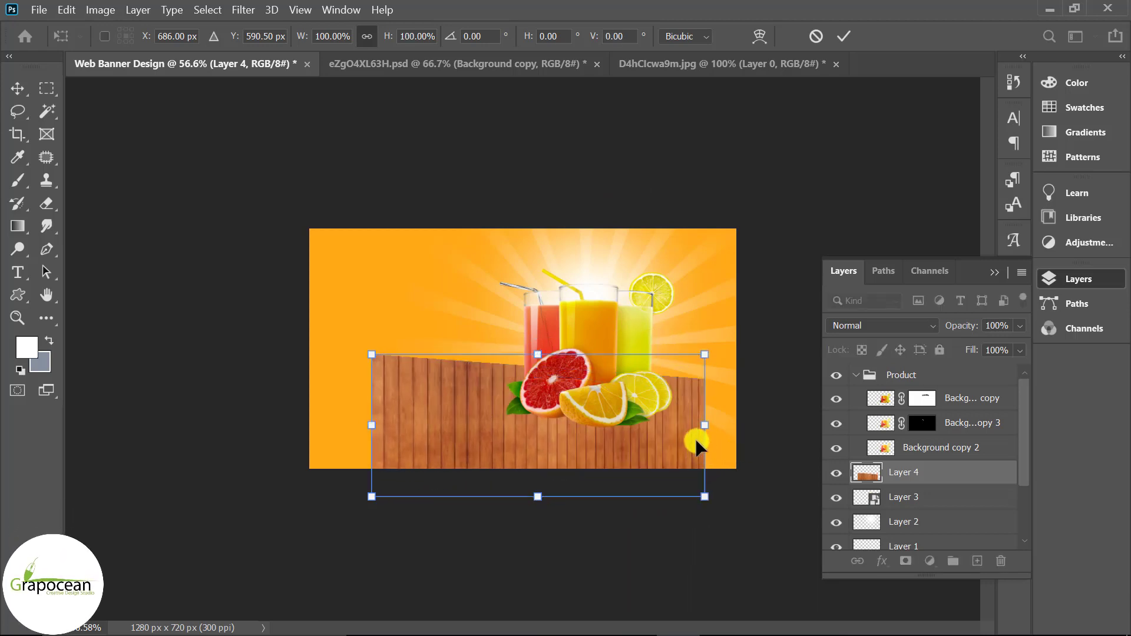
pyautogui.moveTo(373, 363); pyautogui.dragTo(449, 416)
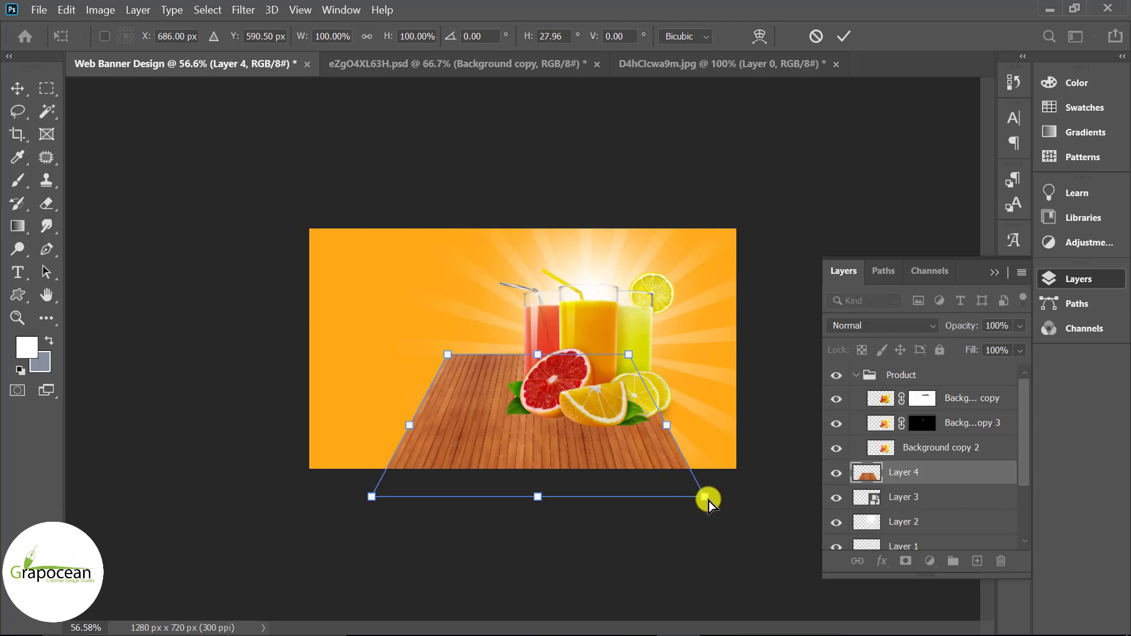
pyautogui.moveTo(707, 499)
pyautogui.mouseDown()
pyautogui.moveTo(767, 501)
pyautogui.moveTo(861, 449)
pyautogui.mouseUp()
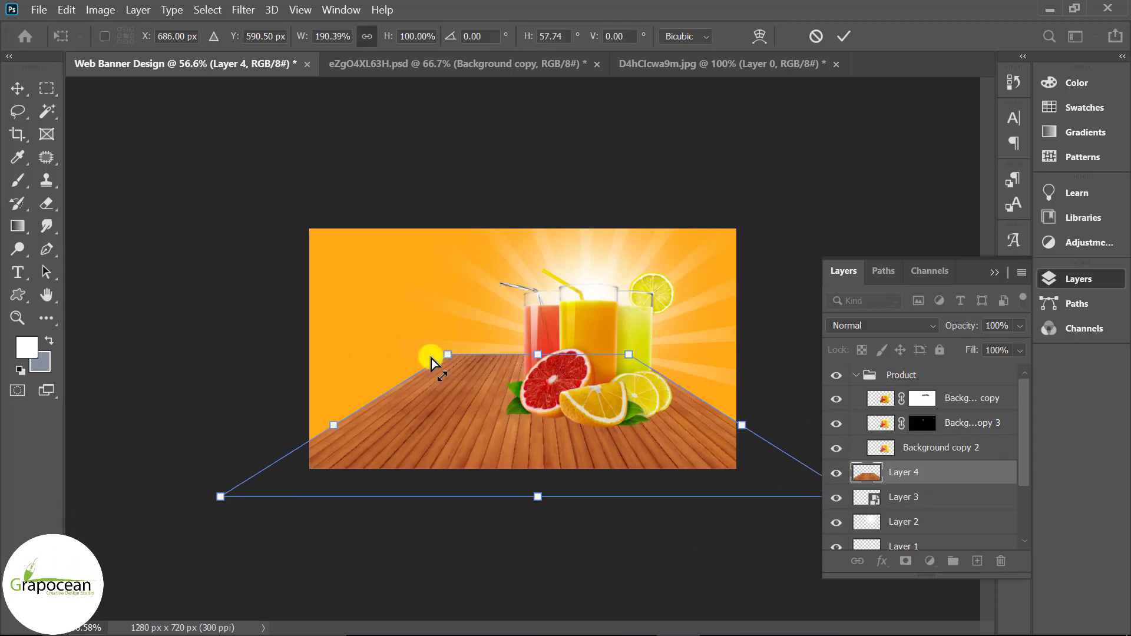
pyautogui.moveTo(431, 359)
pyautogui.mouseDown()
pyautogui.moveTo(444, 369)
pyautogui.moveTo(435, 369)
pyautogui.mouseUp()
pyautogui.moveTo(630, 355)
pyautogui.mouseDown()
pyautogui.moveTo(660, 369)
pyautogui.moveTo(635, 366)
pyautogui.mouseUp()
pyautogui.moveTo(507, 443); pyautogui.dragTo(545, 434)
pyautogui.click(844, 35)
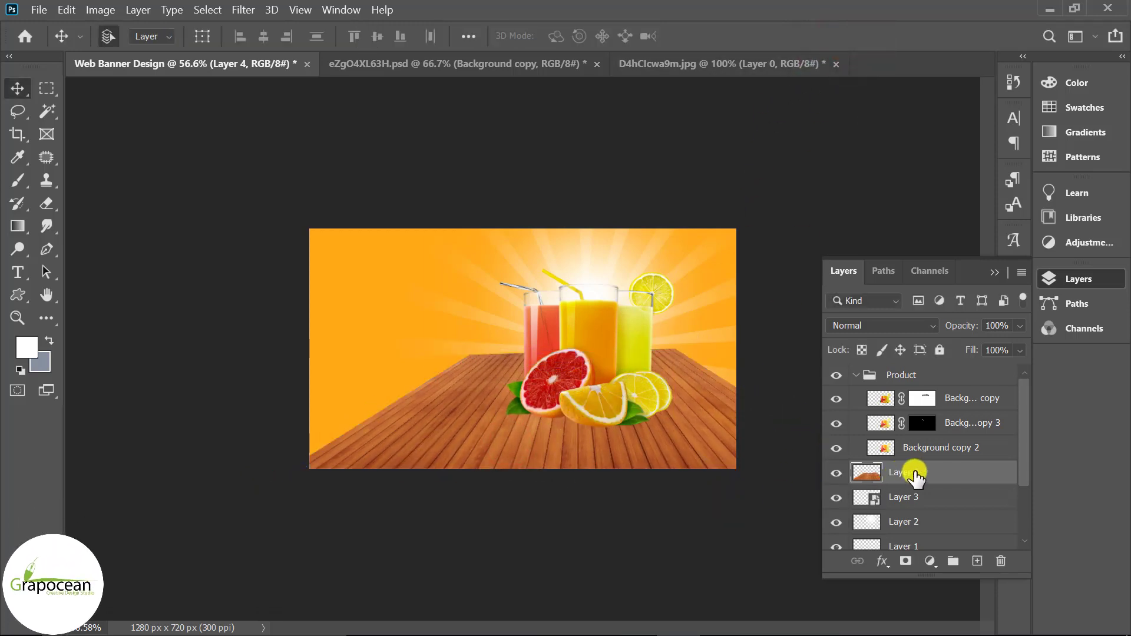
# Move the wood table layer, Layer 4, down below Layer 1.
pyautogui.moveTo(949, 490); pyautogui.dragTo(948, 510)
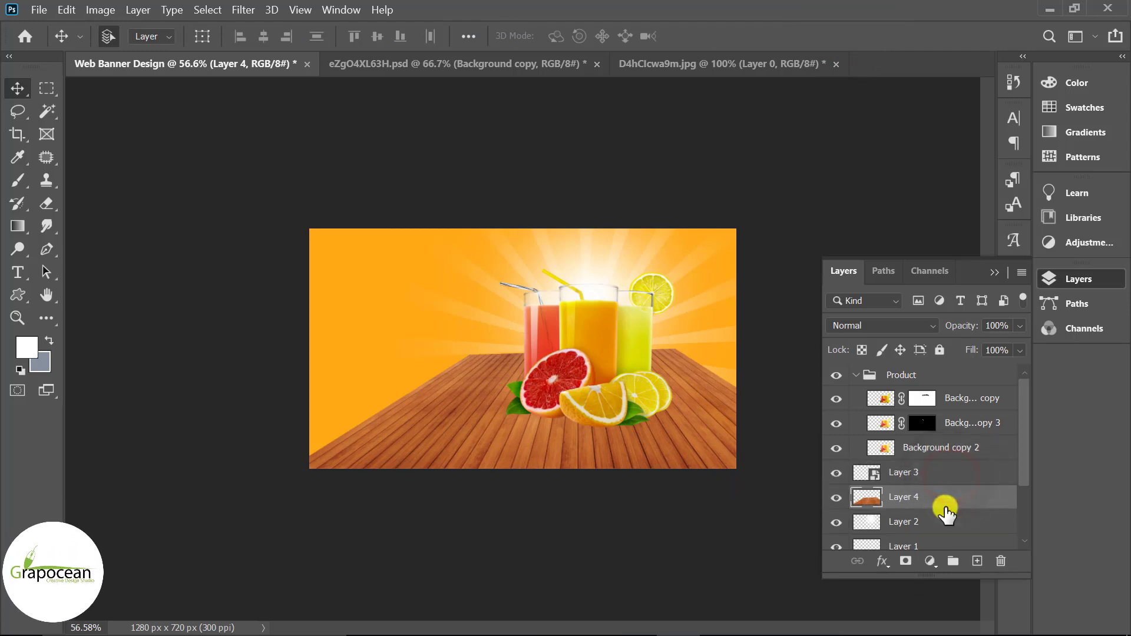
pyautogui.scroll(-1, 949, 510)
pyautogui.click(924, 474)
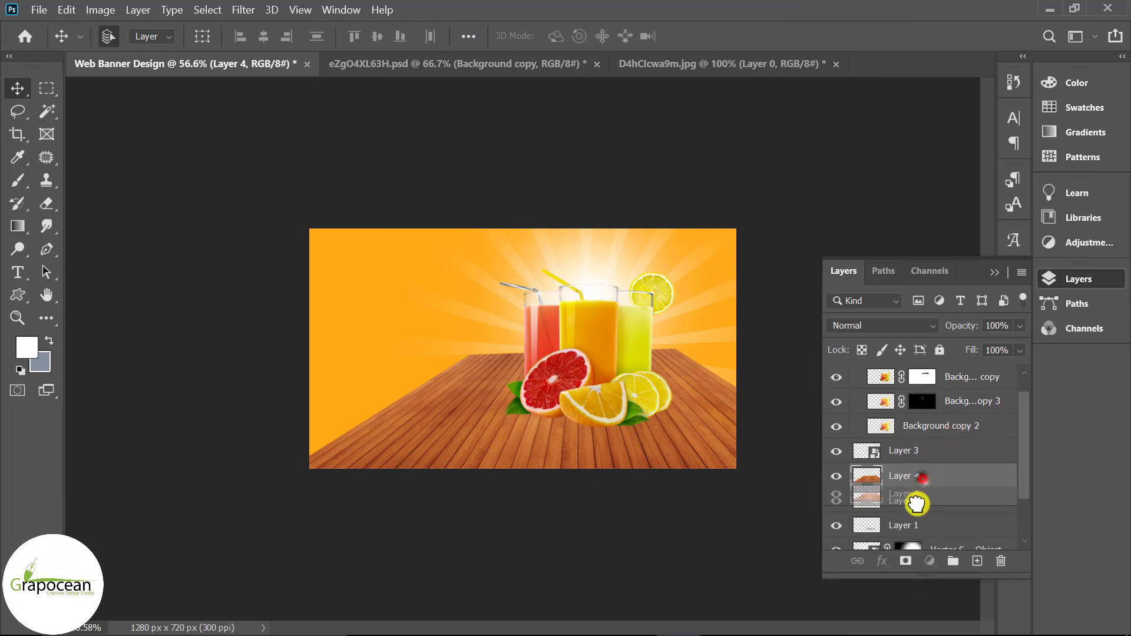
pyautogui.moveTo(915, 535); pyautogui.dragTo(915, 535)
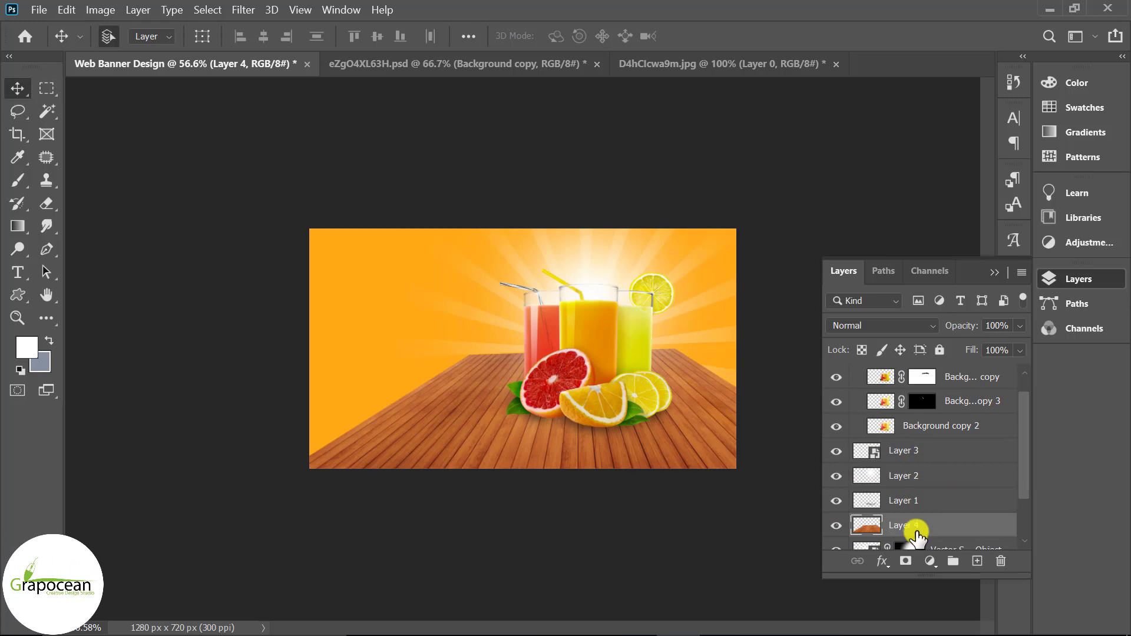
# Draw a closed curved wave shape with the Pen tool in Shape mode over the lower left.
pyautogui.click(46, 248)
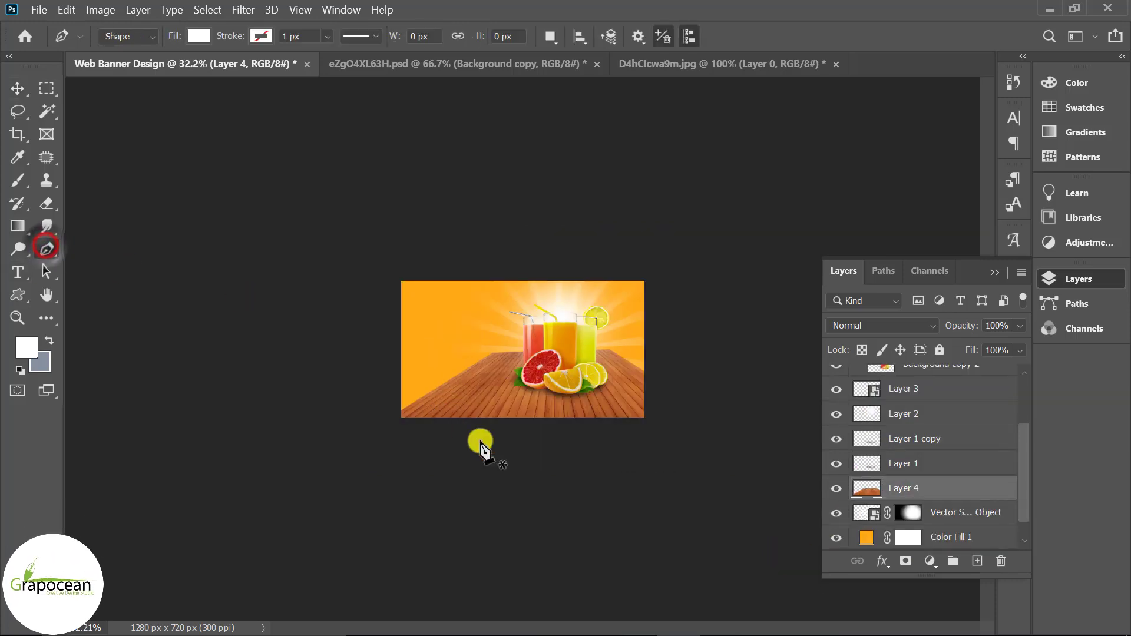
pyautogui.click(302, 301)
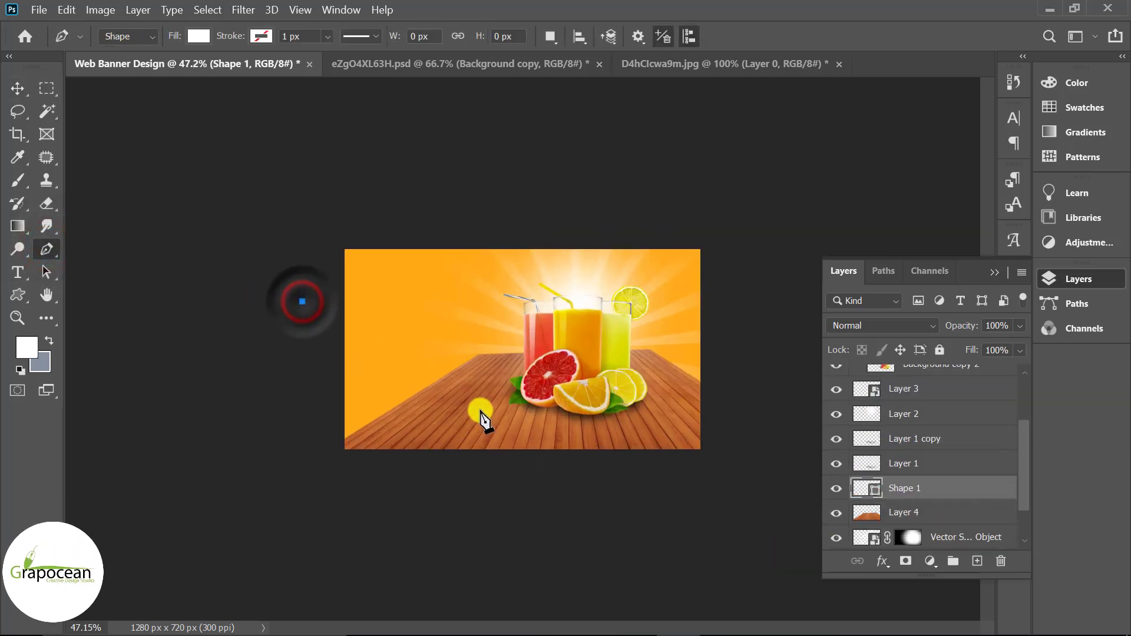
pyautogui.moveTo(536, 519); pyautogui.dragTo(528, 535)
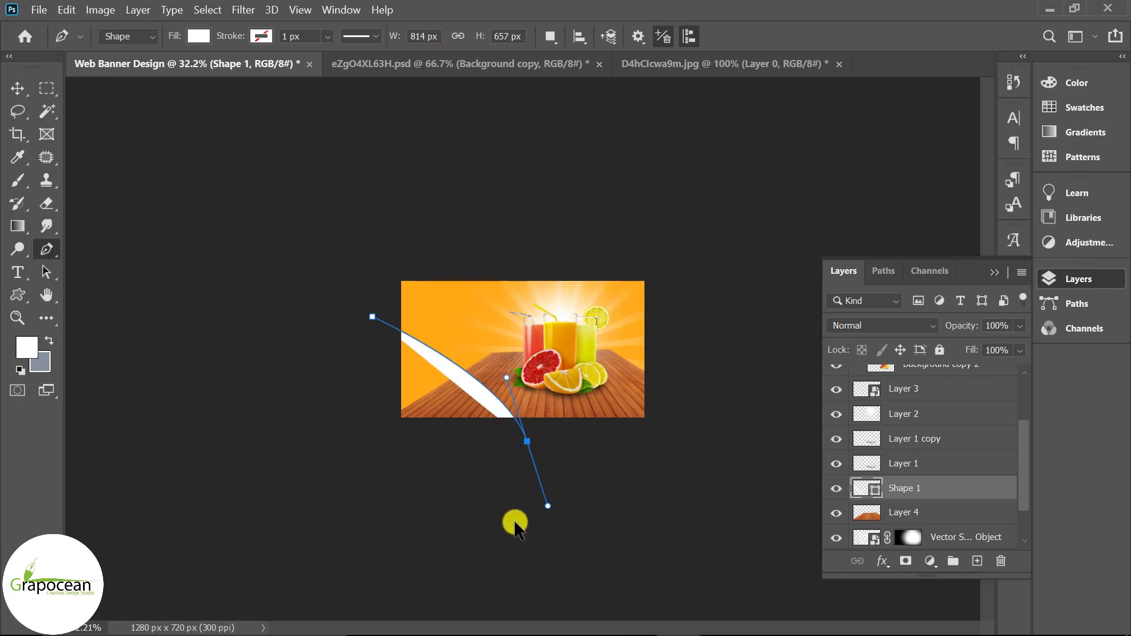
pyautogui.scroll(-3, 513, 525)
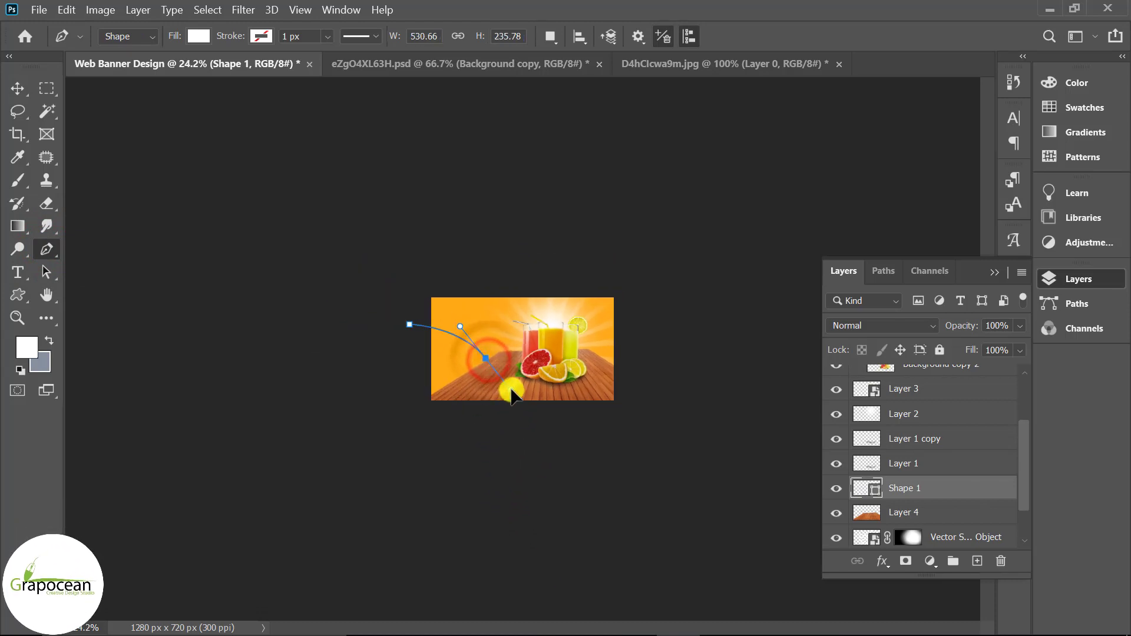
pyautogui.scroll(1, 511, 394)
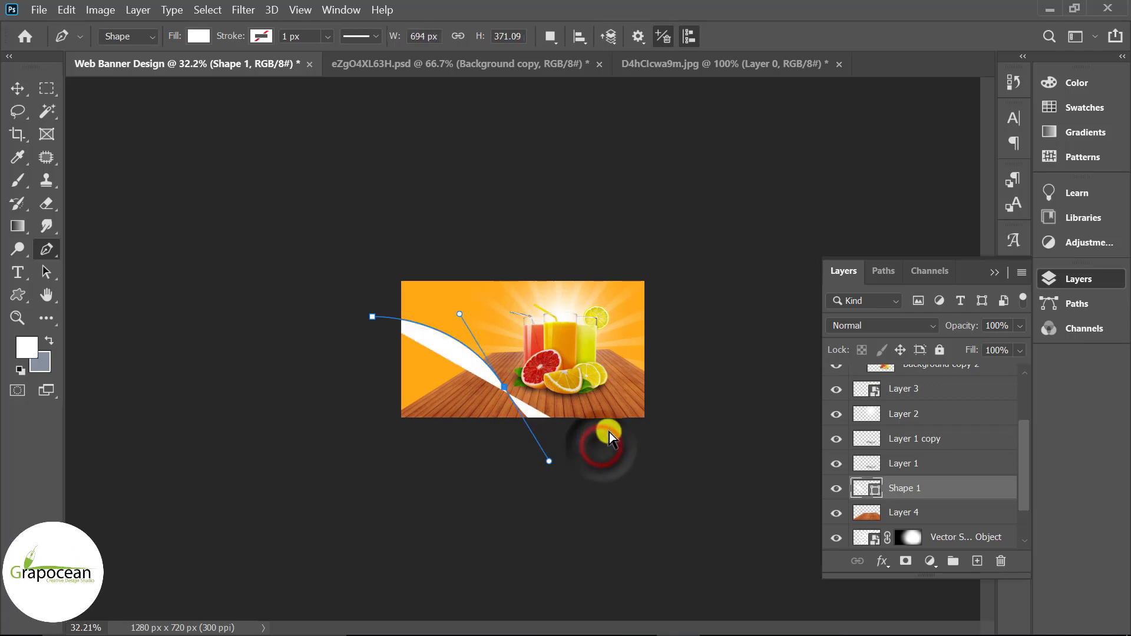
pyautogui.click(354, 470)
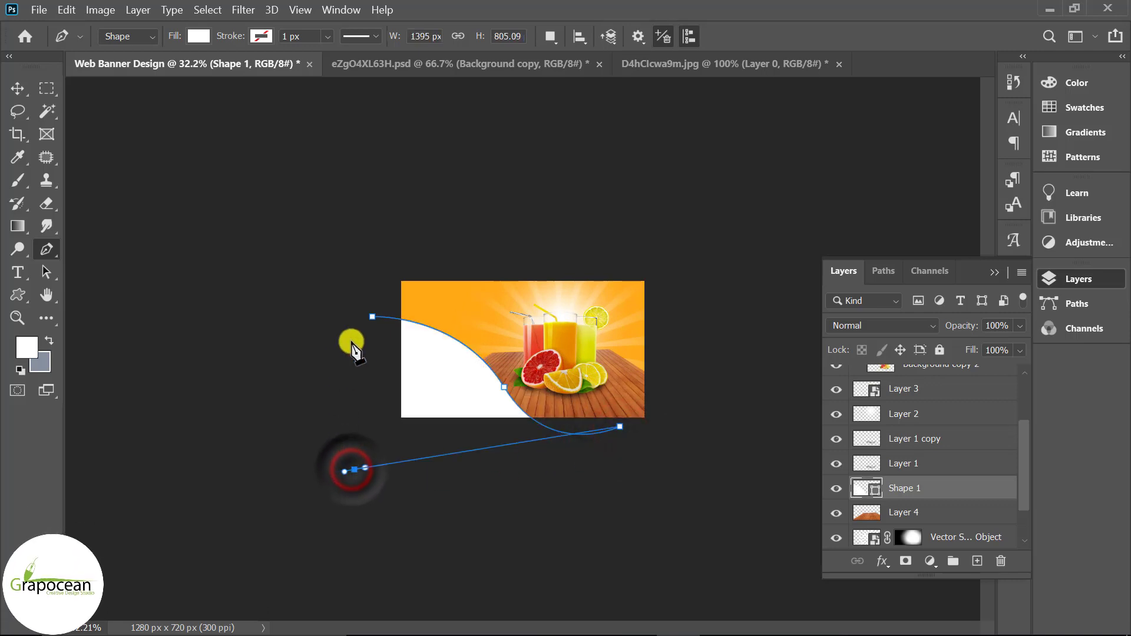
pyautogui.click(373, 317)
pyautogui.click(199, 36)
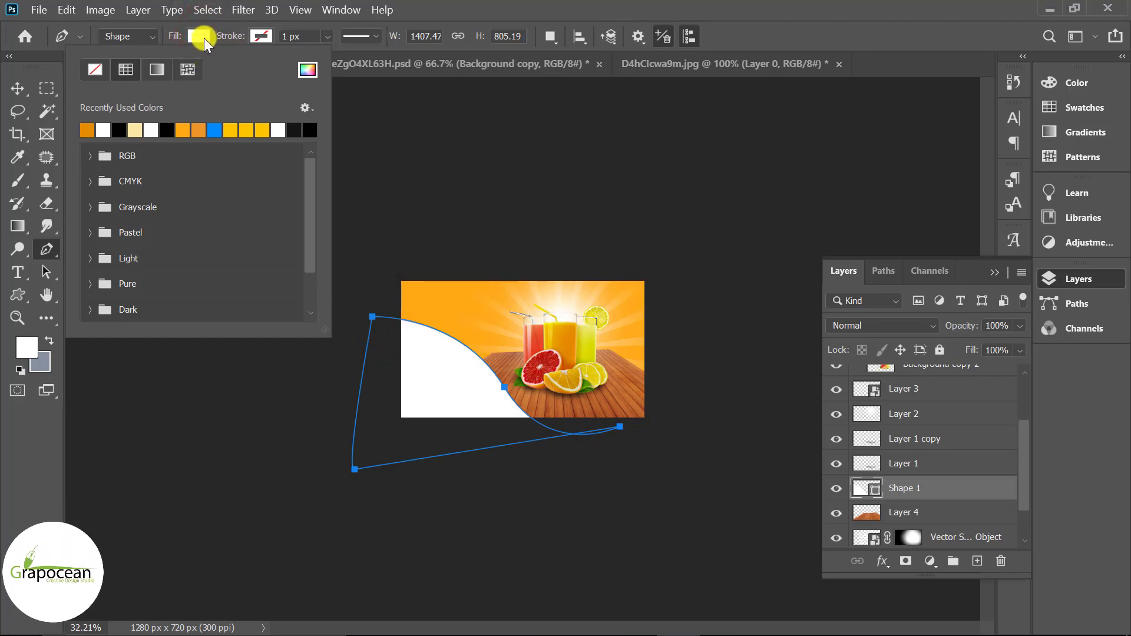
# Change Shape 1's fill from white to orange-red in its Color Picker.
pyautogui.click(204, 38)
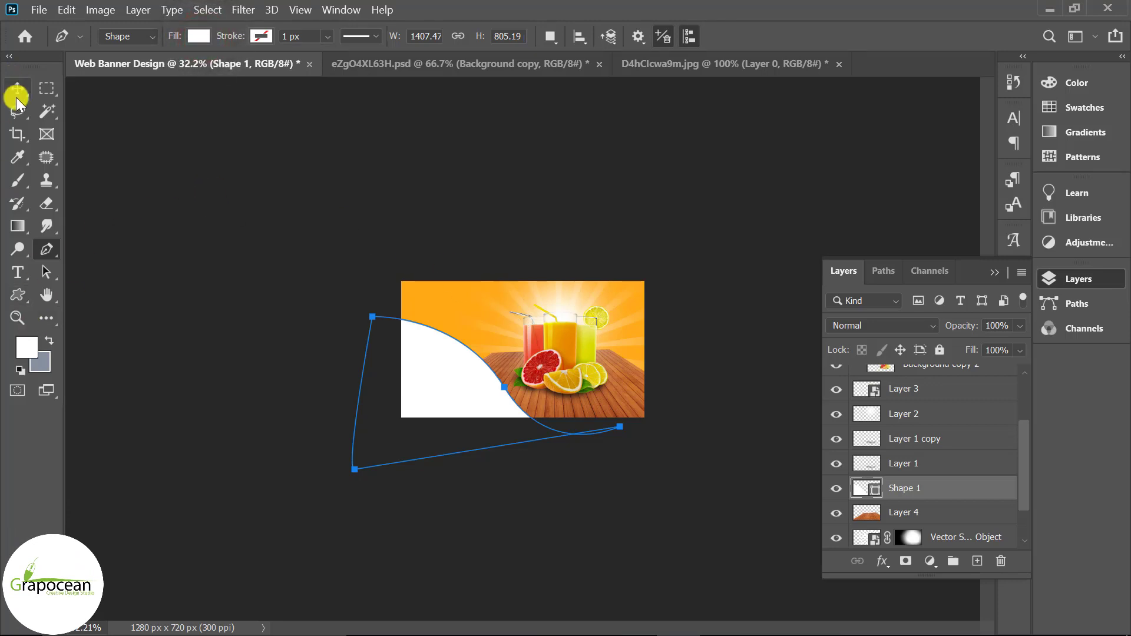
pyautogui.doubleClick(866, 488)
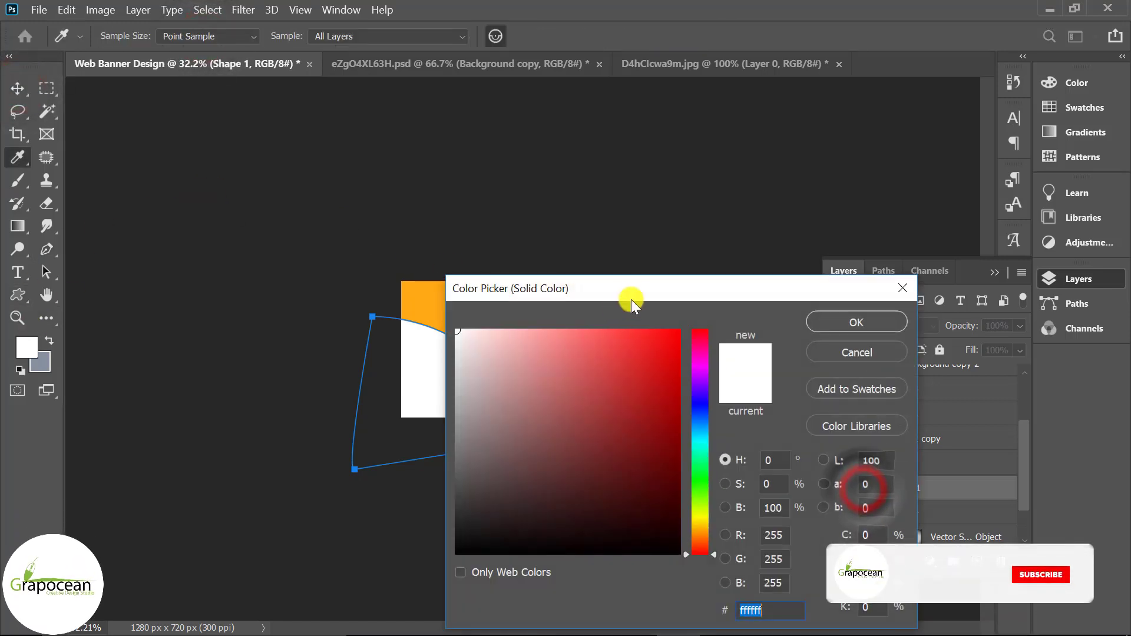
pyautogui.moveTo(631, 300); pyautogui.dragTo(595, 467)
pyautogui.click(643, 589)
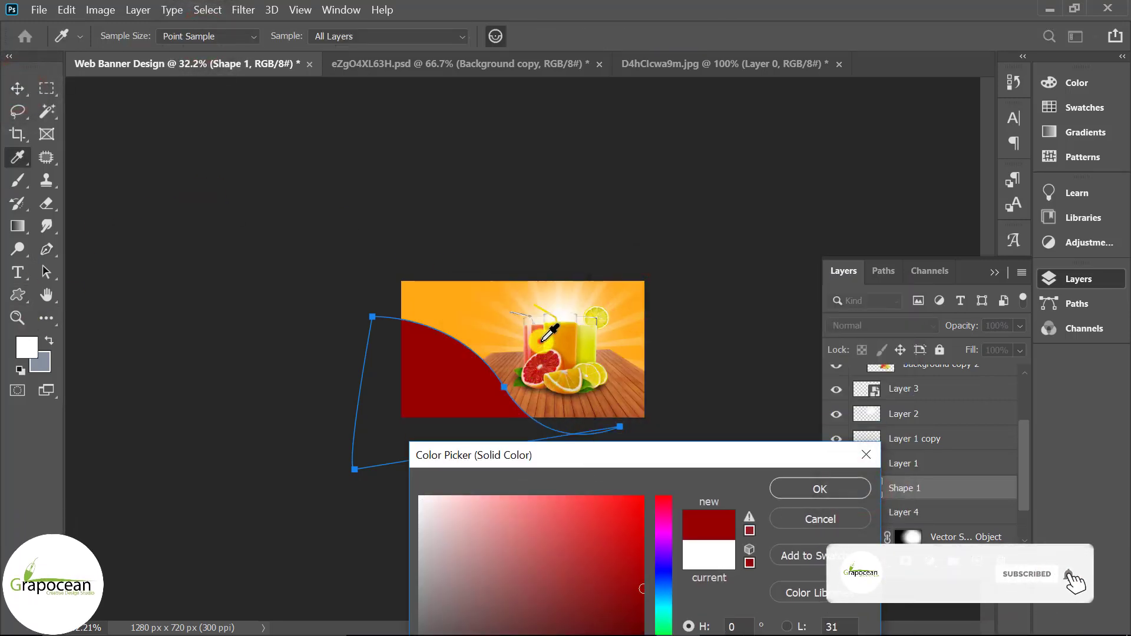
pyautogui.click(542, 340)
pyautogui.click(805, 492)
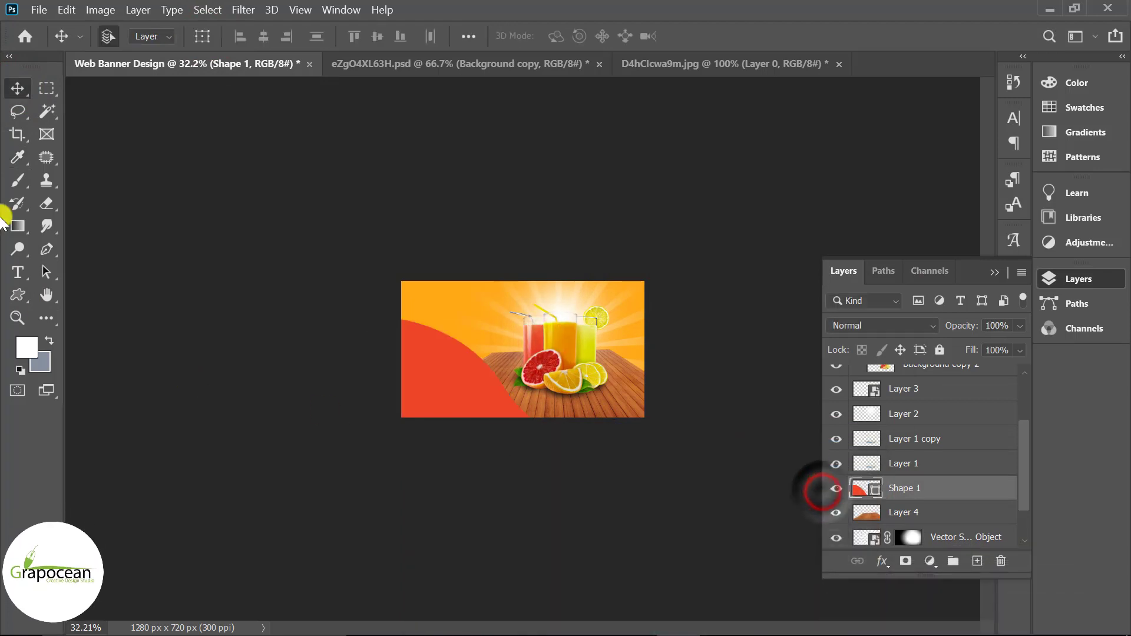
pyautogui.scroll(3, 608, 492)
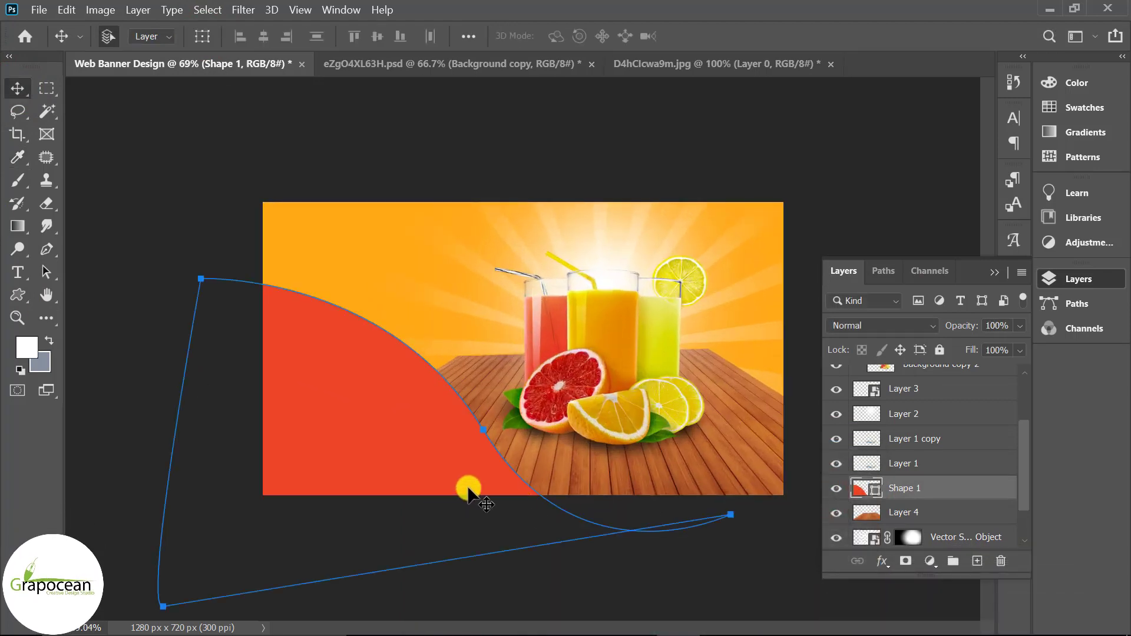
pyautogui.click(731, 516)
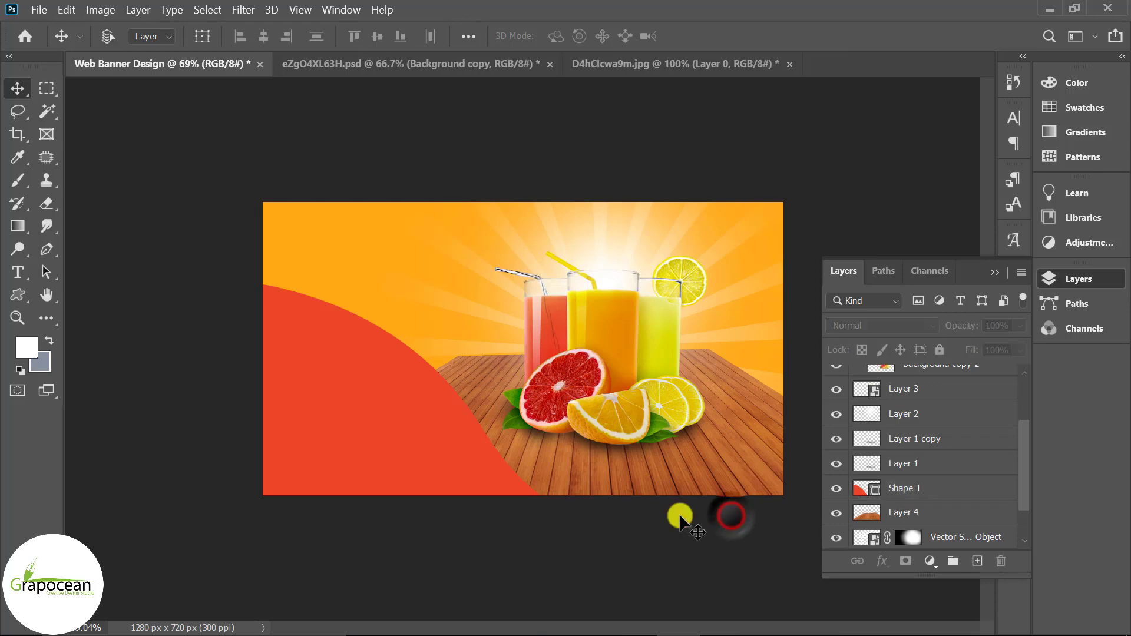
# Drag Shape 1's anchors and handles to flatten the wave into a low swell along the bottom.
pyautogui.press('p')
pyautogui.scroll(3, 911, 453)
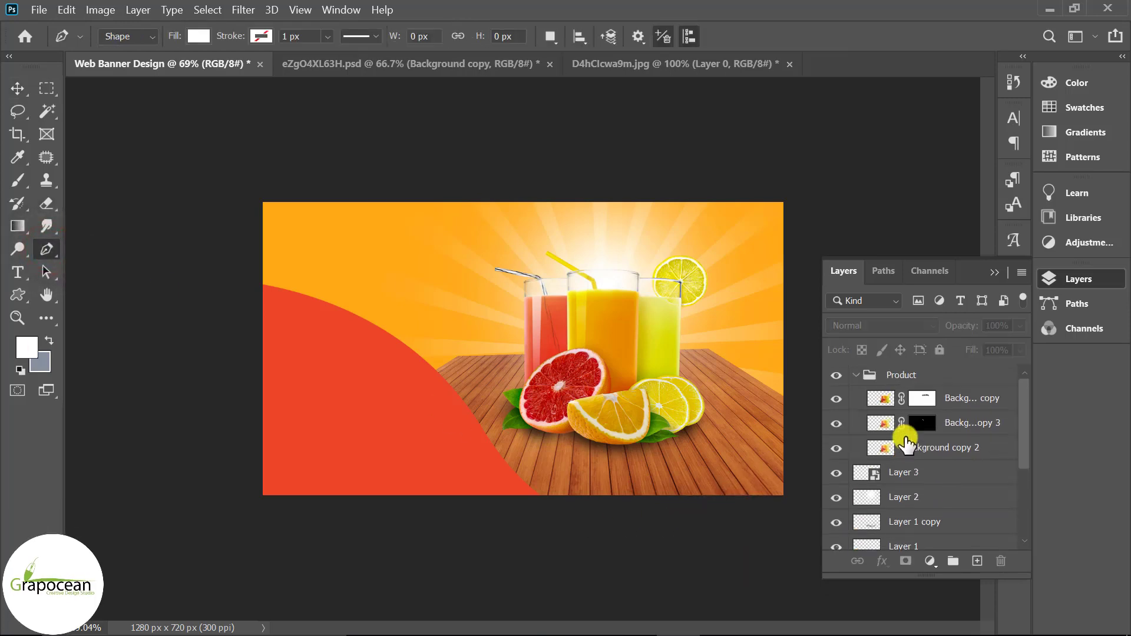
pyautogui.scroll(-5, 906, 448)
pyautogui.click(907, 440)
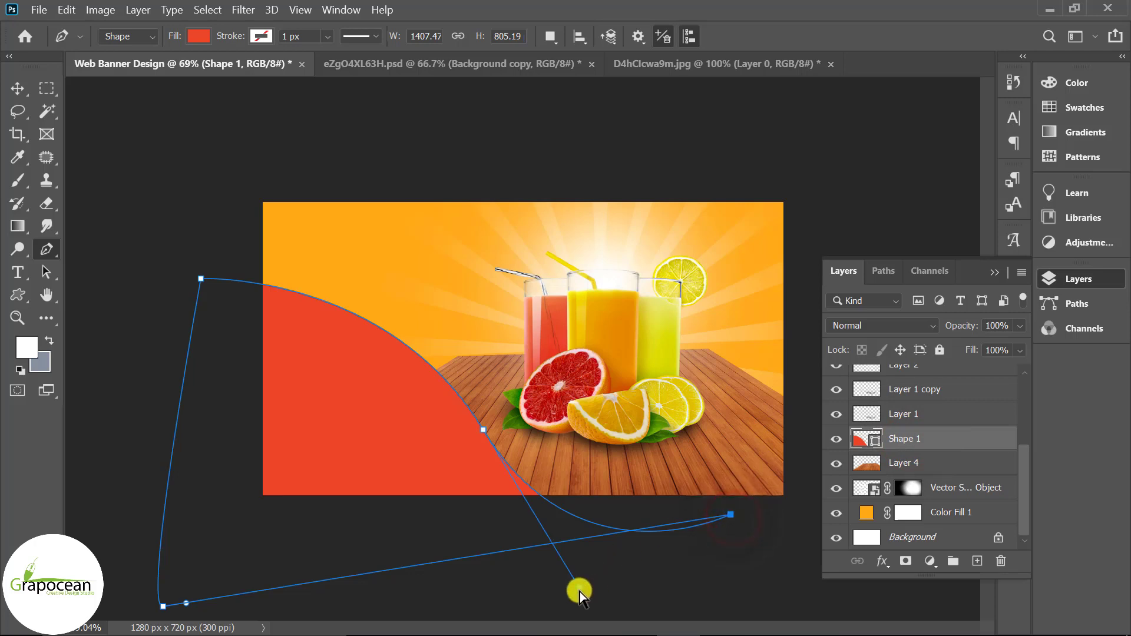
pyautogui.moveTo(580, 589)
pyautogui.mouseDown()
pyautogui.moveTo(572, 541)
pyautogui.moveTo(553, 527)
pyautogui.moveTo(594, 550)
pyautogui.mouseUp()
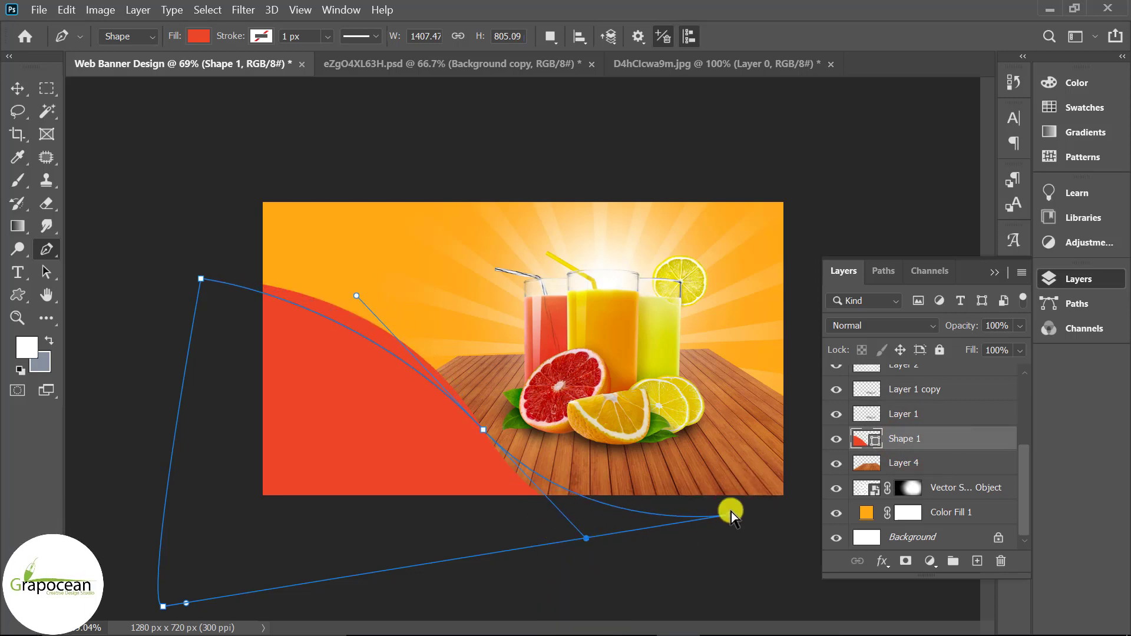
pyautogui.moveTo(730, 519); pyautogui.dragTo(729, 503)
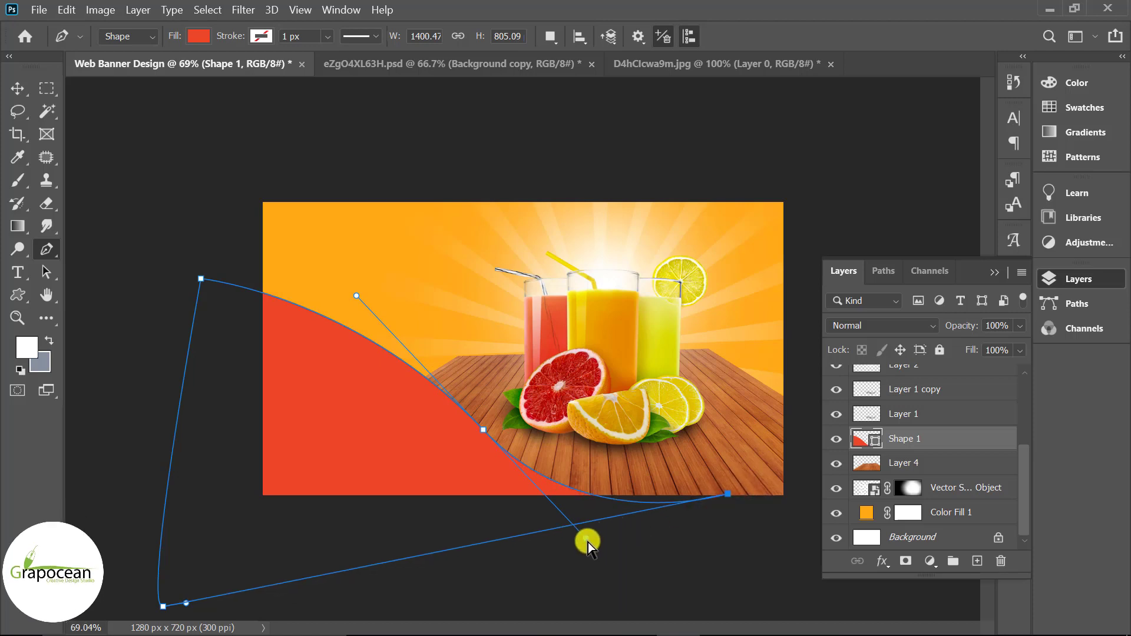
pyautogui.moveTo(587, 540); pyautogui.dragTo(584, 518)
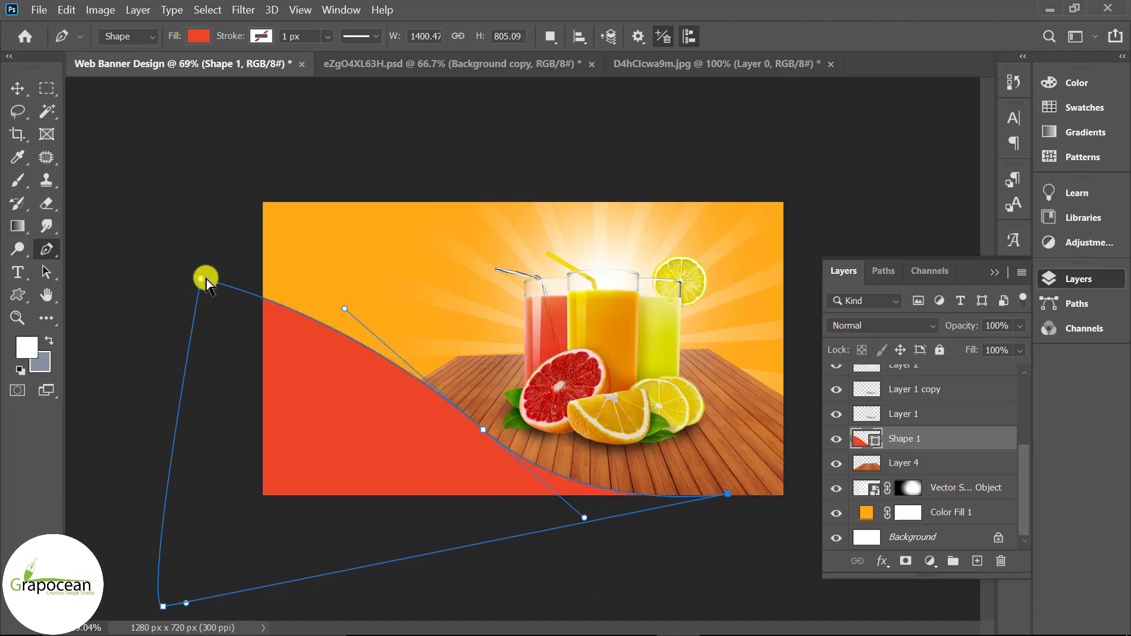
pyautogui.moveTo(207, 278); pyautogui.dragTo(238, 439)
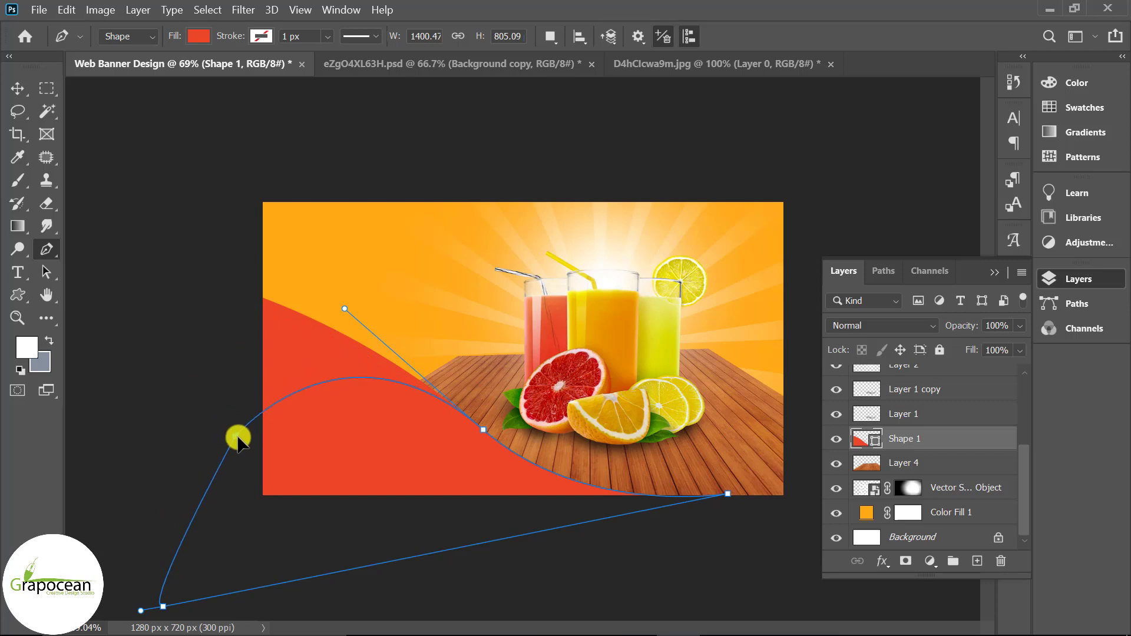
pyautogui.click(18, 88)
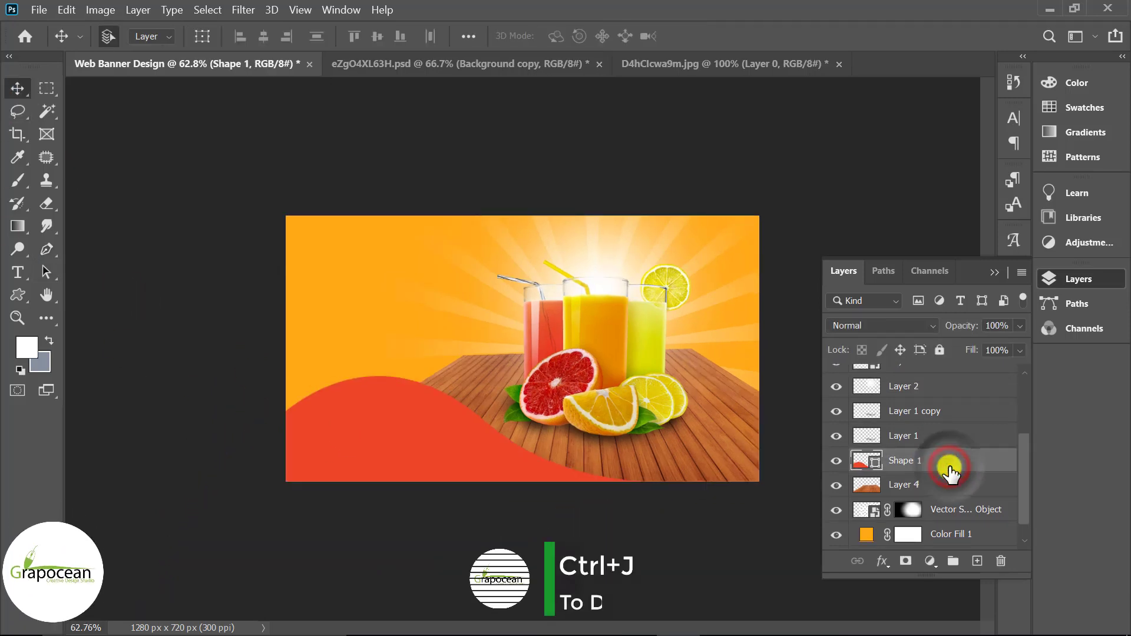
# Duplicate the wave as Shape 1 copy and nudge it up slightly.
pyautogui.hotkey('ctrl', 'j')
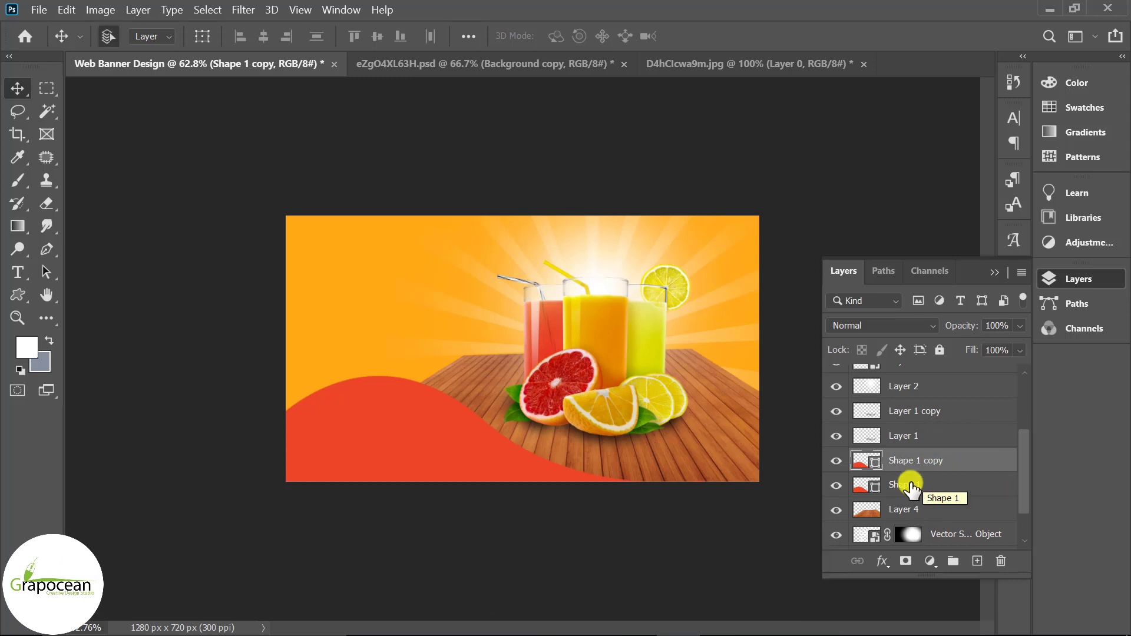
pyautogui.hotkey('shift', 'Up')
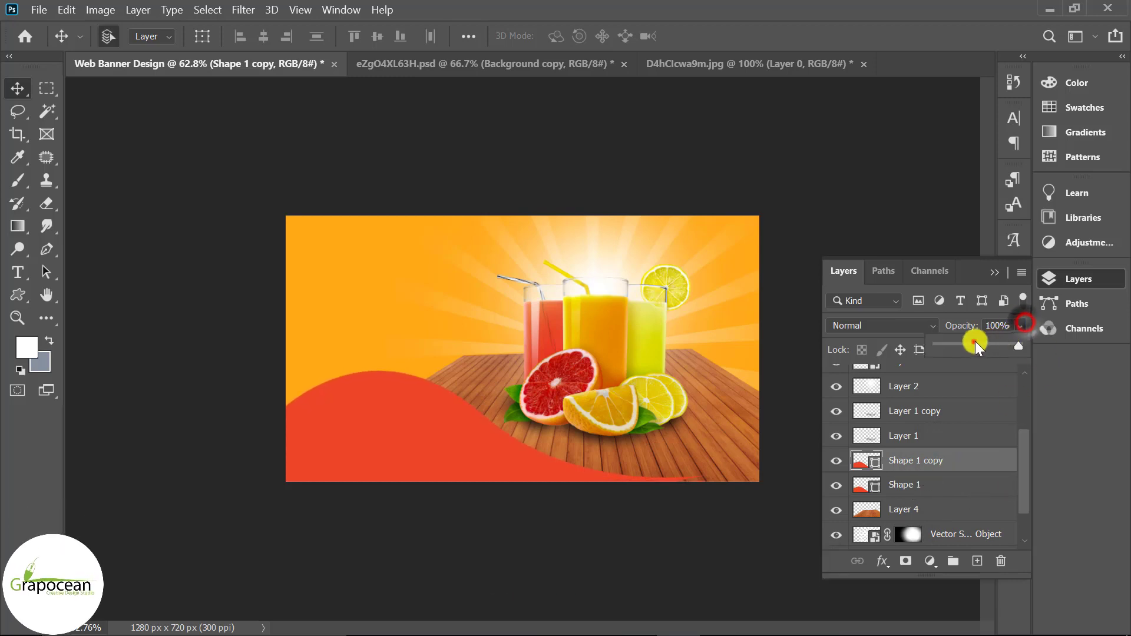
pyautogui.doubleClick(862, 469)
pyautogui.moveTo(611, 296); pyautogui.dragTo(629, 408)
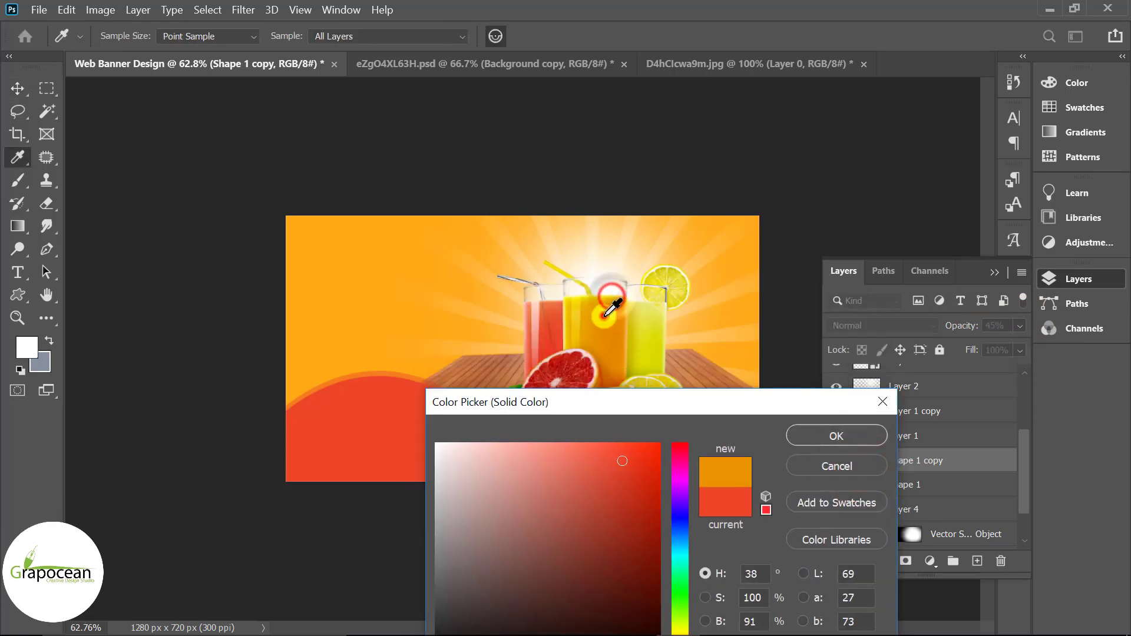
pyautogui.click(607, 311)
pyautogui.click(848, 465)
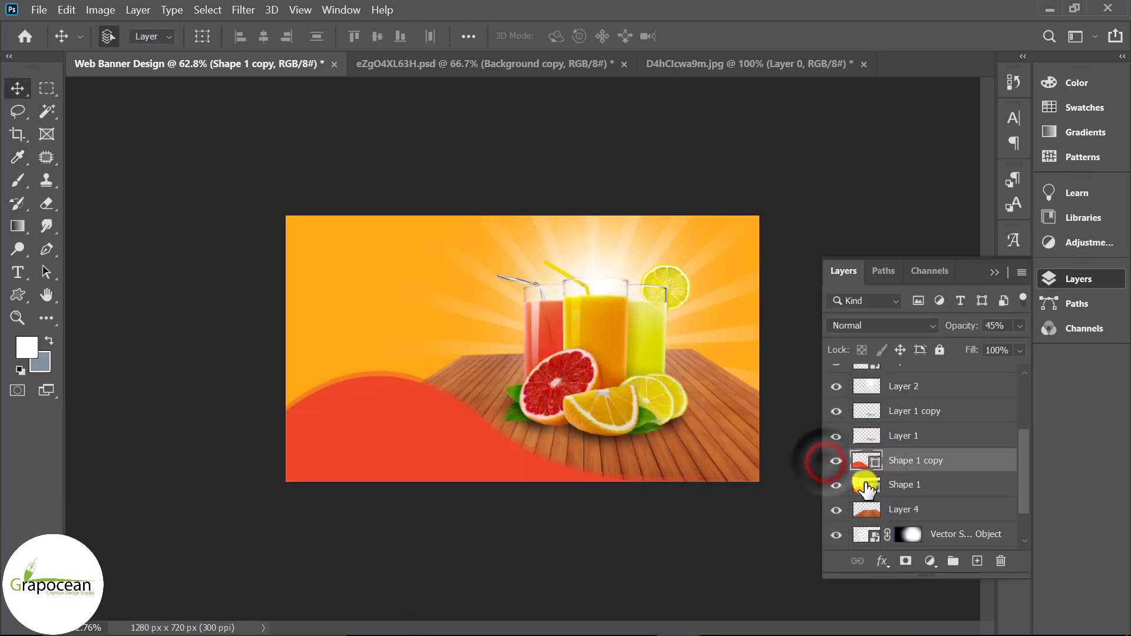
# Place Shape 1 copy below Shape 1 and fill it with orange sampled from the juice.
pyautogui.moveTo(933, 465); pyautogui.dragTo(933, 495)
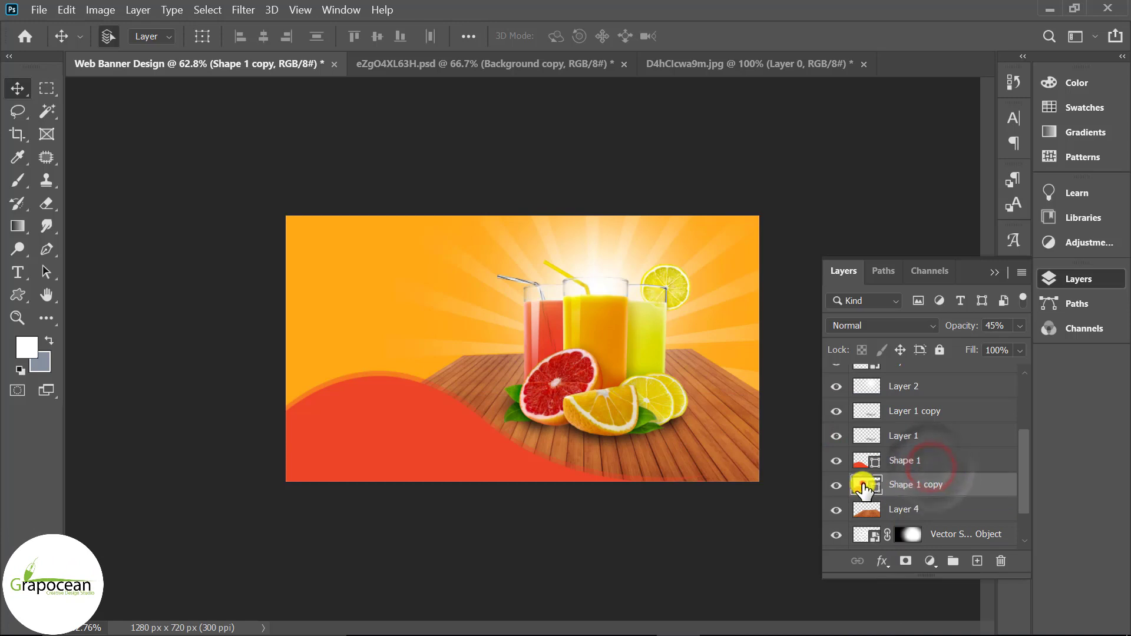
pyautogui.doubleClick(862, 485)
pyautogui.click(612, 318)
pyautogui.moveTo(622, 291)
pyautogui.mouseDown()
pyautogui.moveTo(626, 386)
pyautogui.moveTo(924, 601)
pyautogui.moveTo(462, 586)
pyautogui.mouseUp()
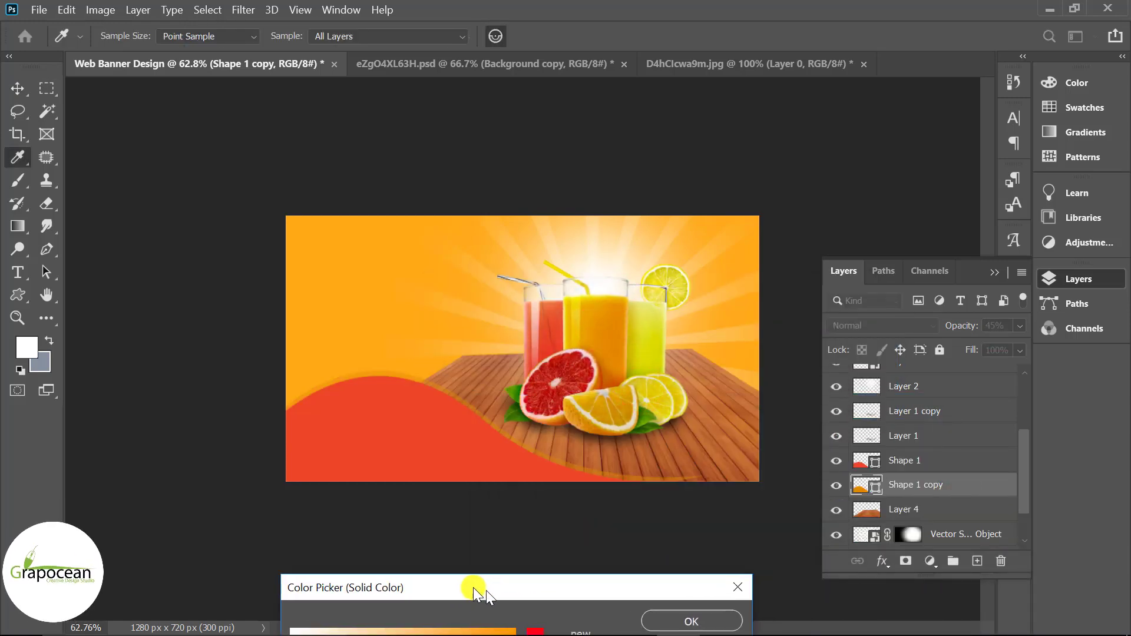
pyautogui.click(682, 615)
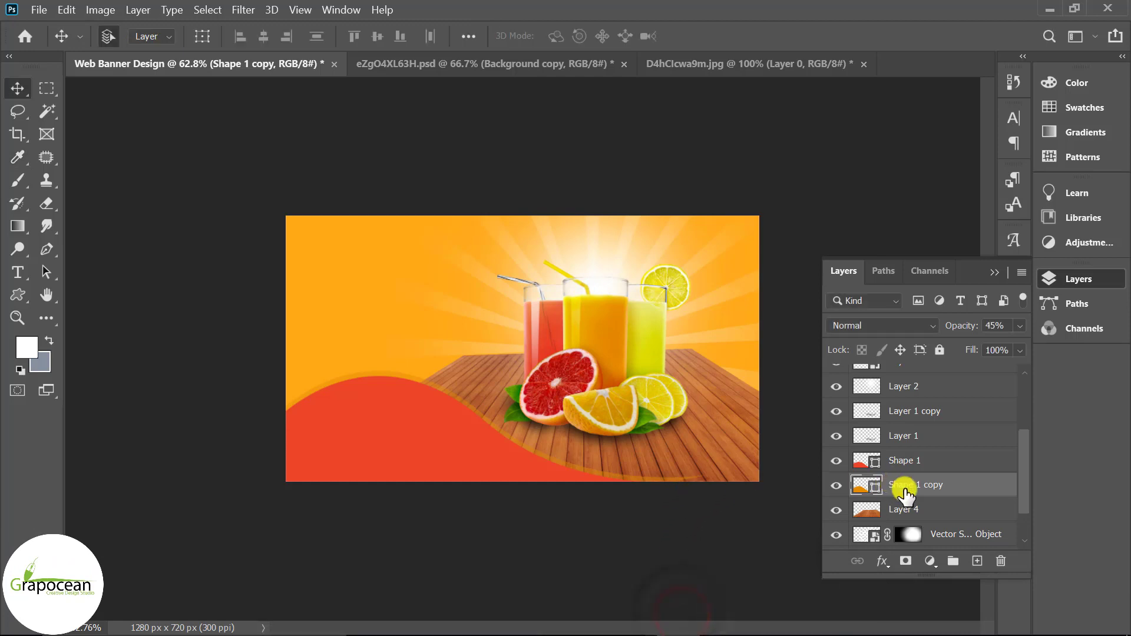
# Add an anchor on the Shape 1 copy path so a thin orange band shows above the red wave.
pyautogui.click(49, 248)
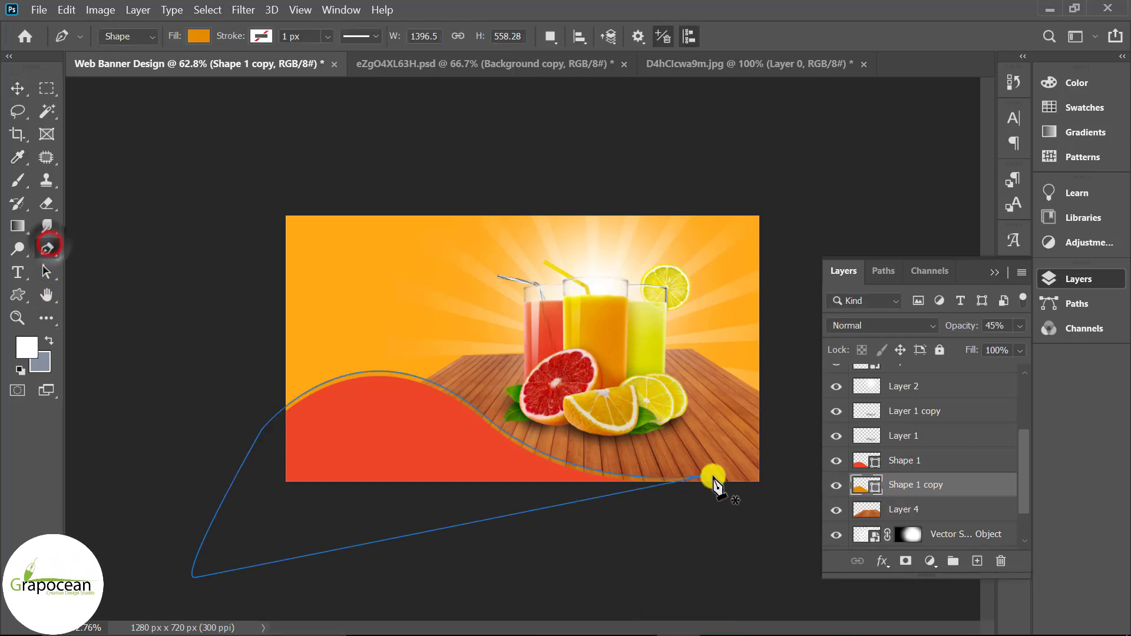
pyautogui.keyDown('ctrl'); pyautogui.click(708, 478); pyautogui.keyUp('ctrl')
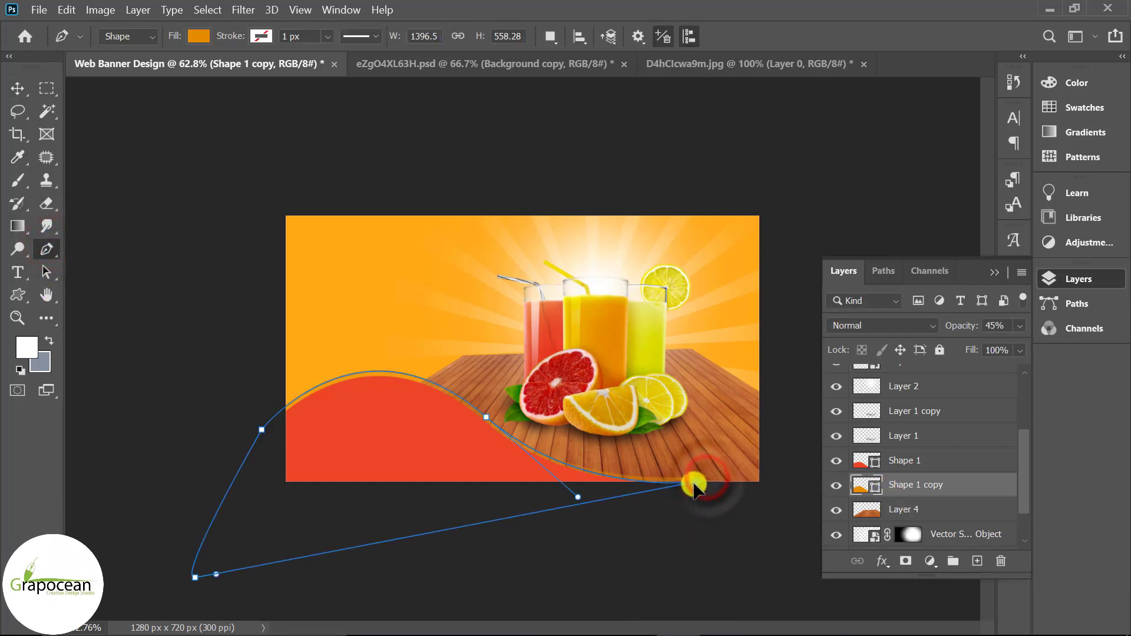
pyautogui.click(259, 421)
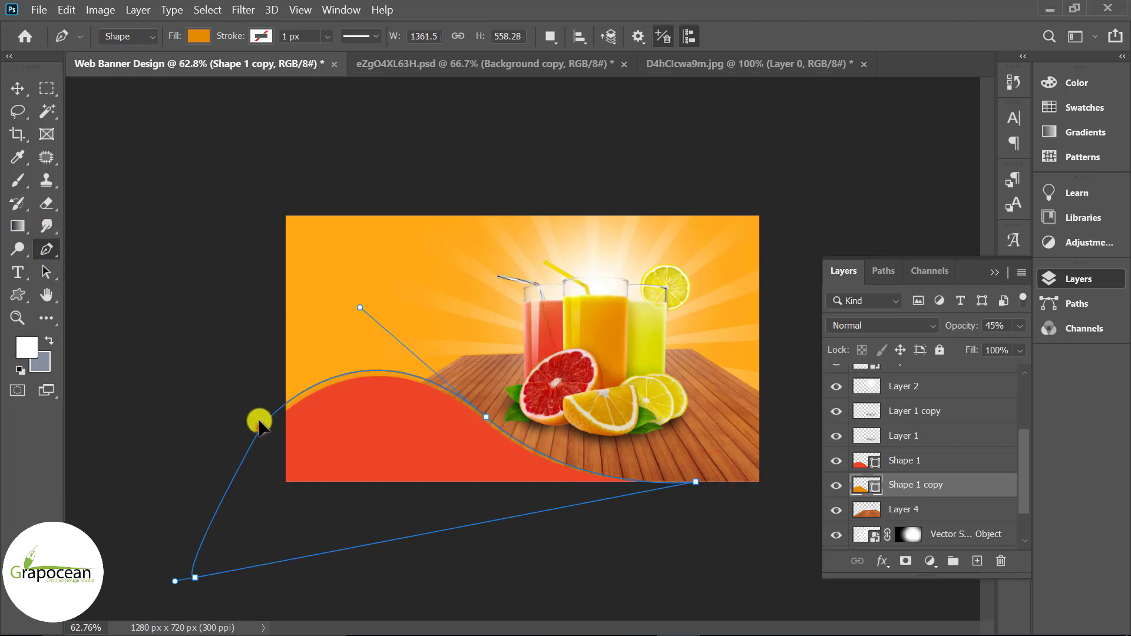
pyautogui.click(22, 94)
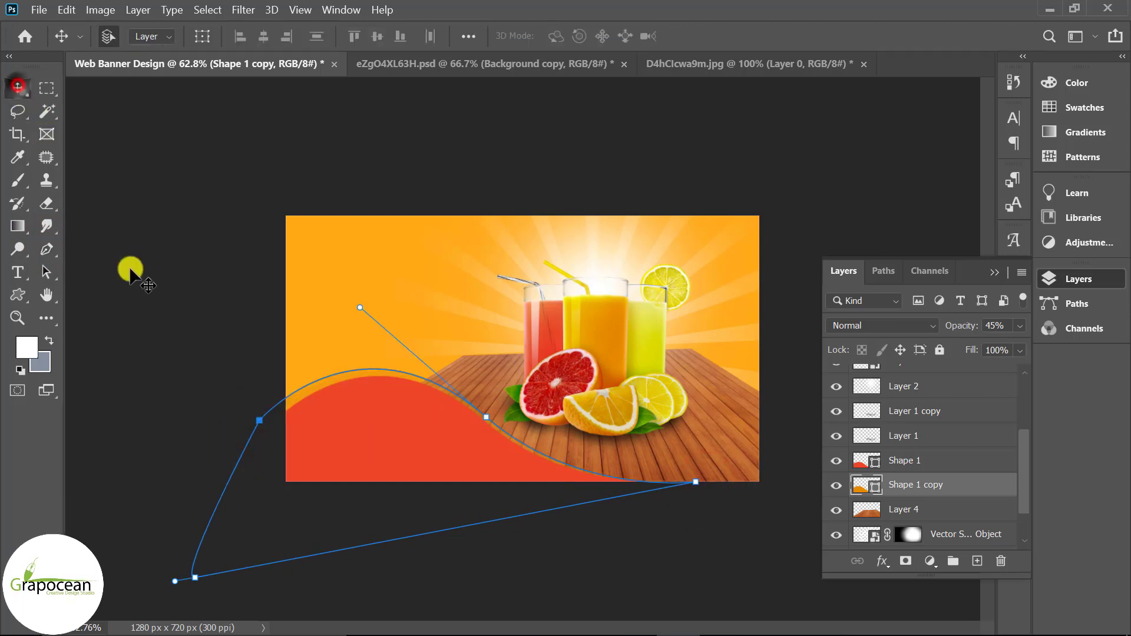
pyautogui.click(132, 265)
pyautogui.click(937, 484)
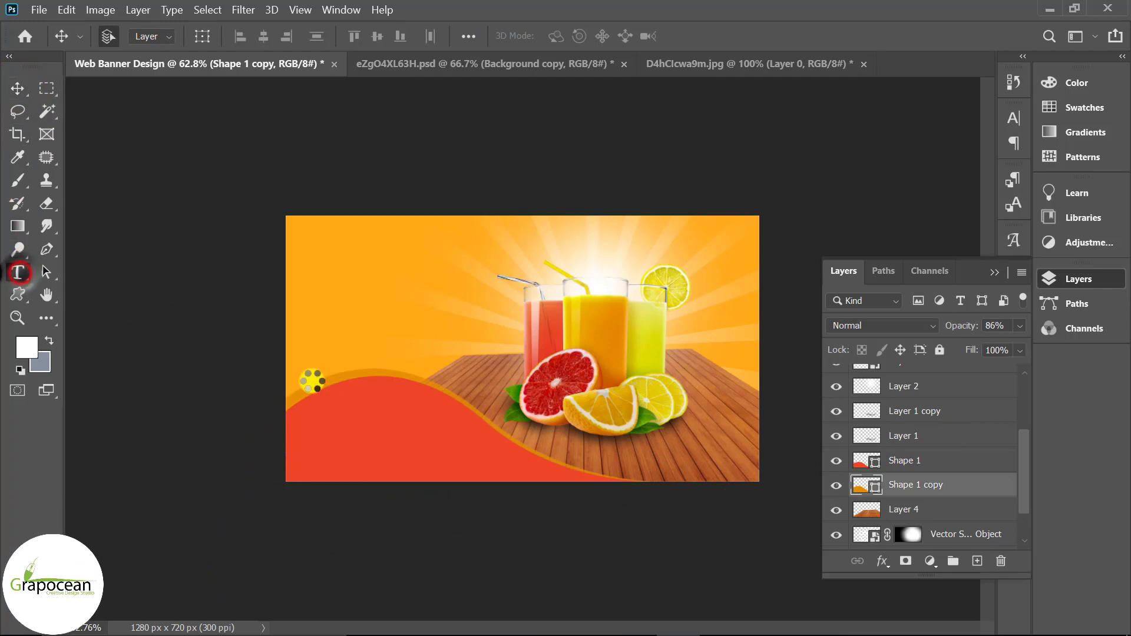
# Select the Product group and collapse it, undoing a stray new layer.
pyautogui.scroll(3, 911, 396)
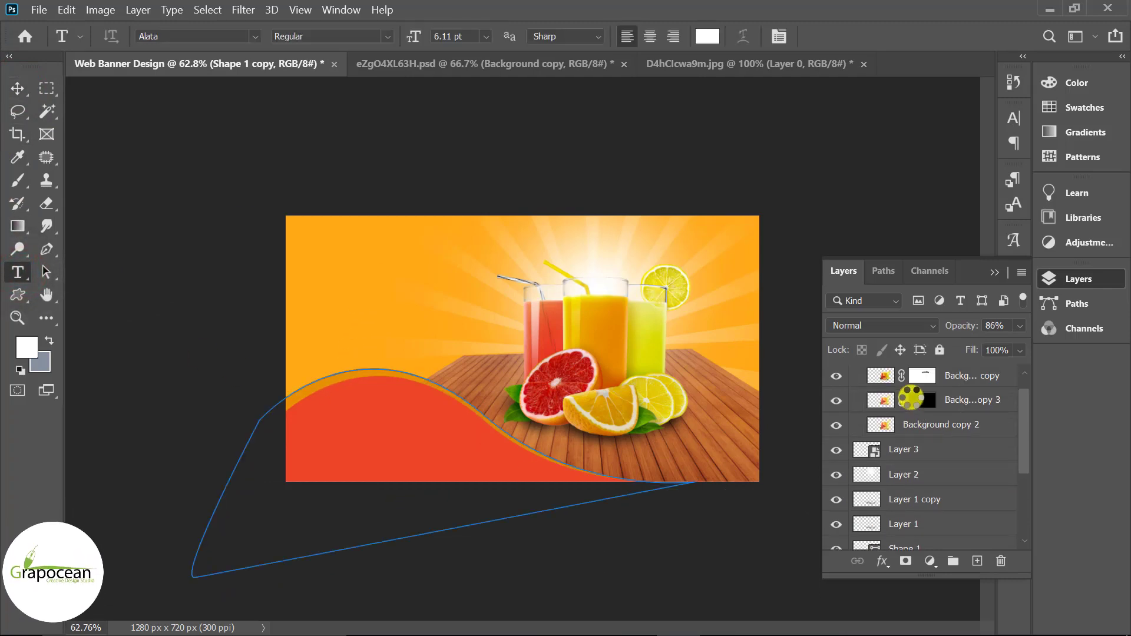
pyautogui.click(956, 380)
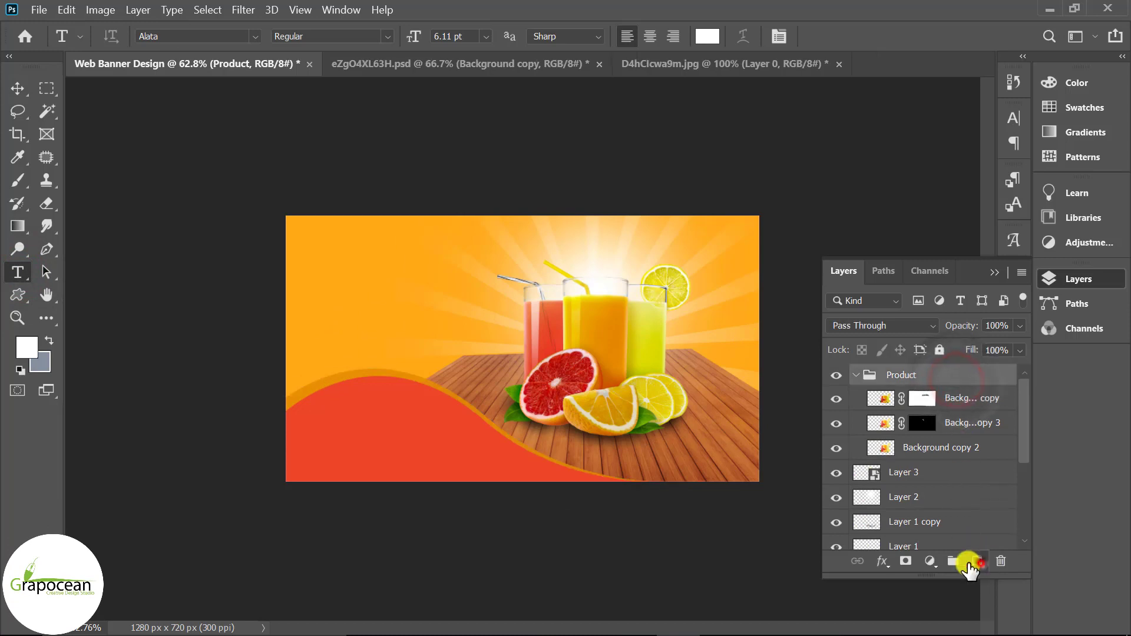
pyautogui.click(970, 565)
pyautogui.hotkey('ctrl', 'z')
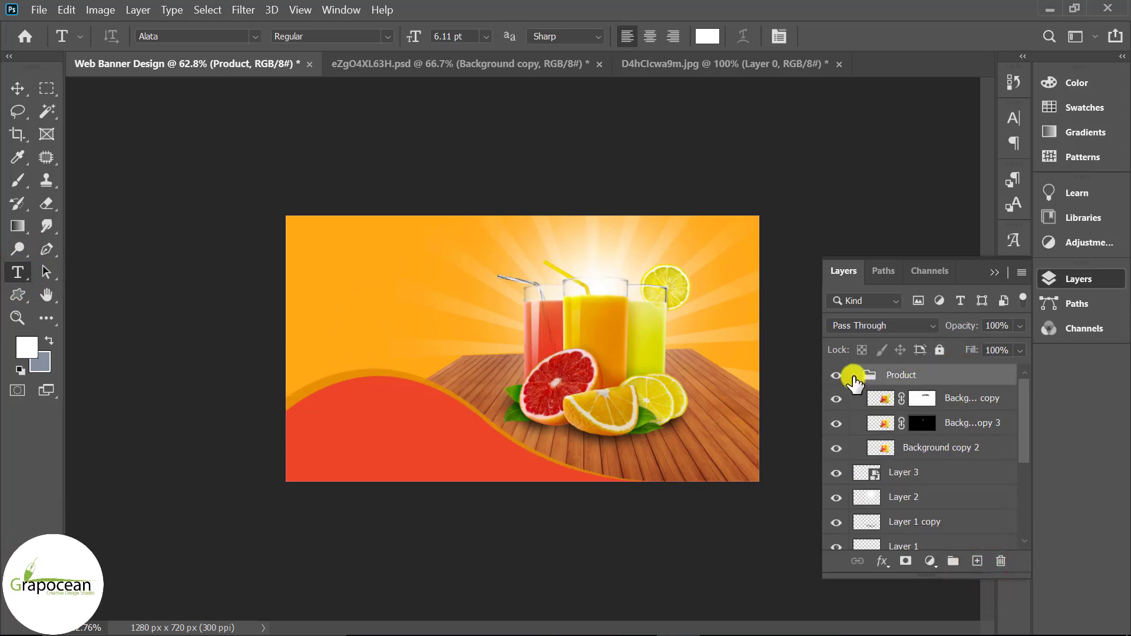
pyautogui.click(856, 375)
# Type the white 17.11 pt title "Anramat's" in the banner's upper left.
pyautogui.click(977, 561)
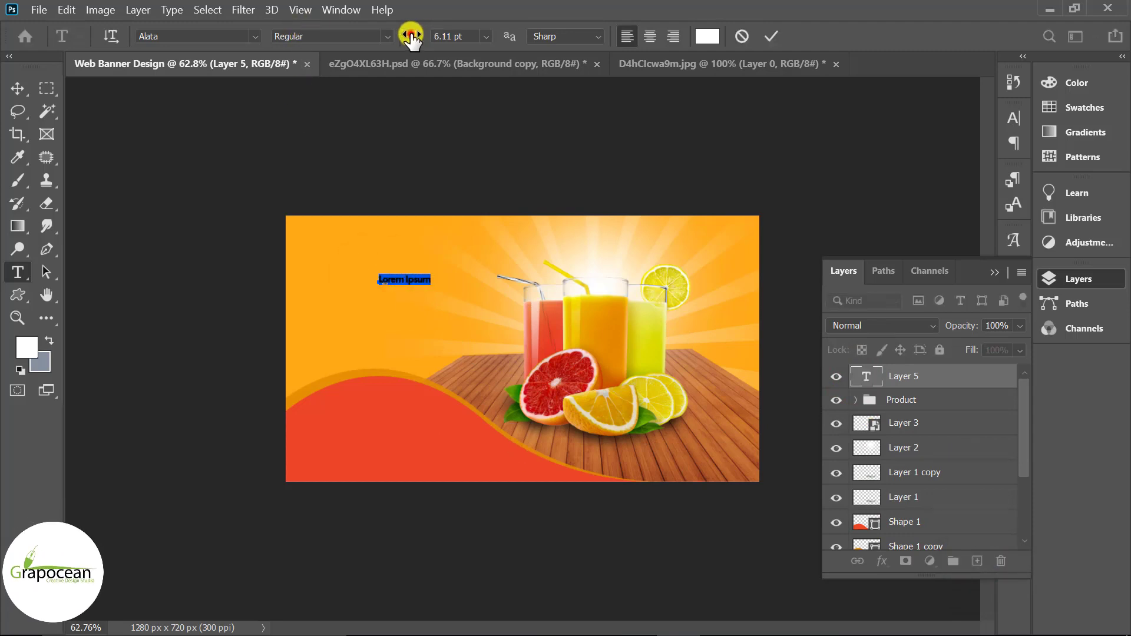
pyautogui.moveTo(413, 36); pyautogui.dragTo(421, 47)
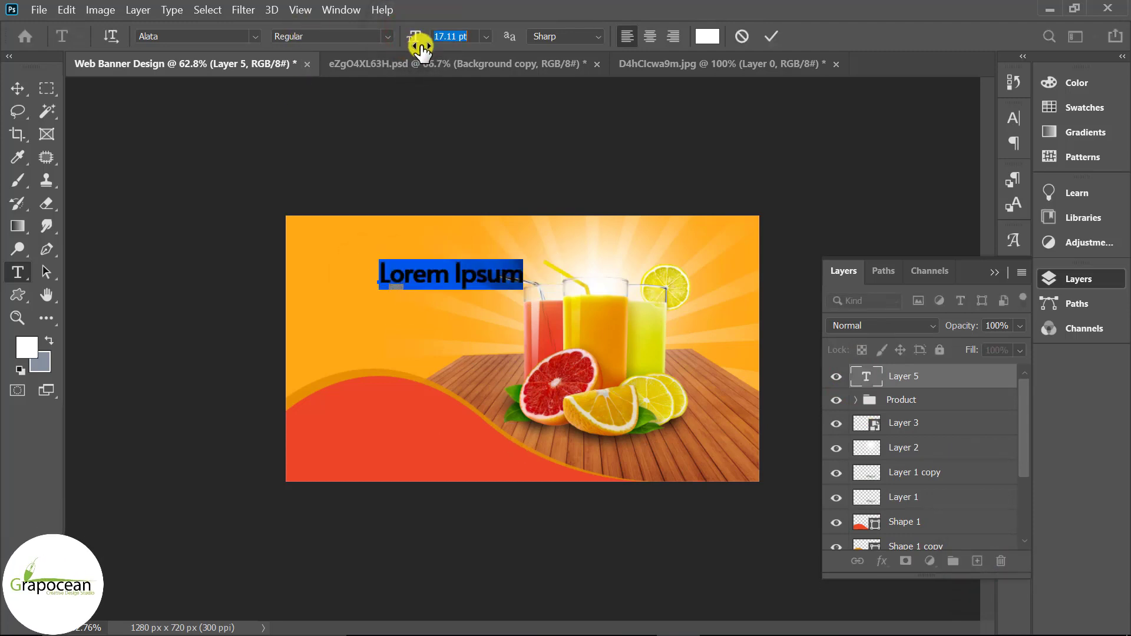
pyautogui.press('Left')
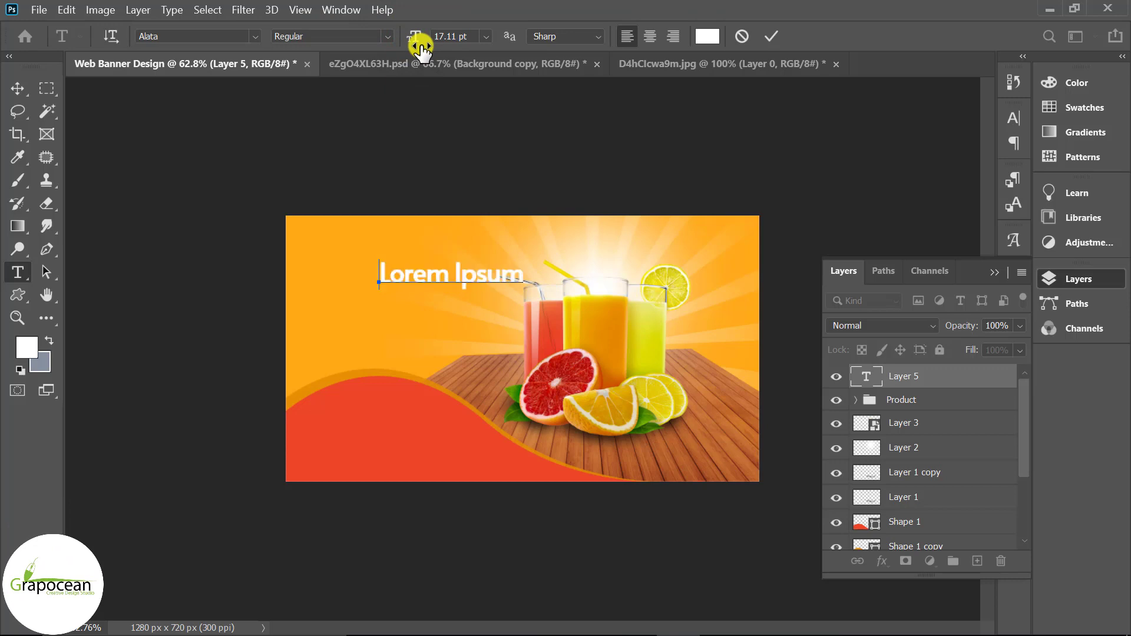
pyautogui.write('An')
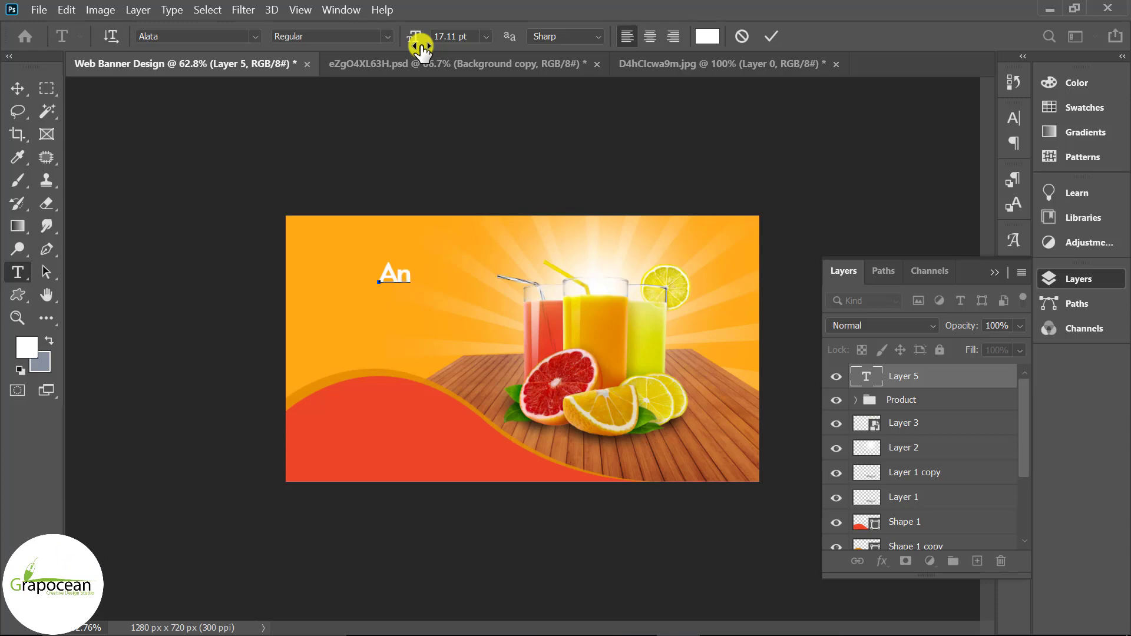
pyautogui.write('r')
pyautogui.write("at's")
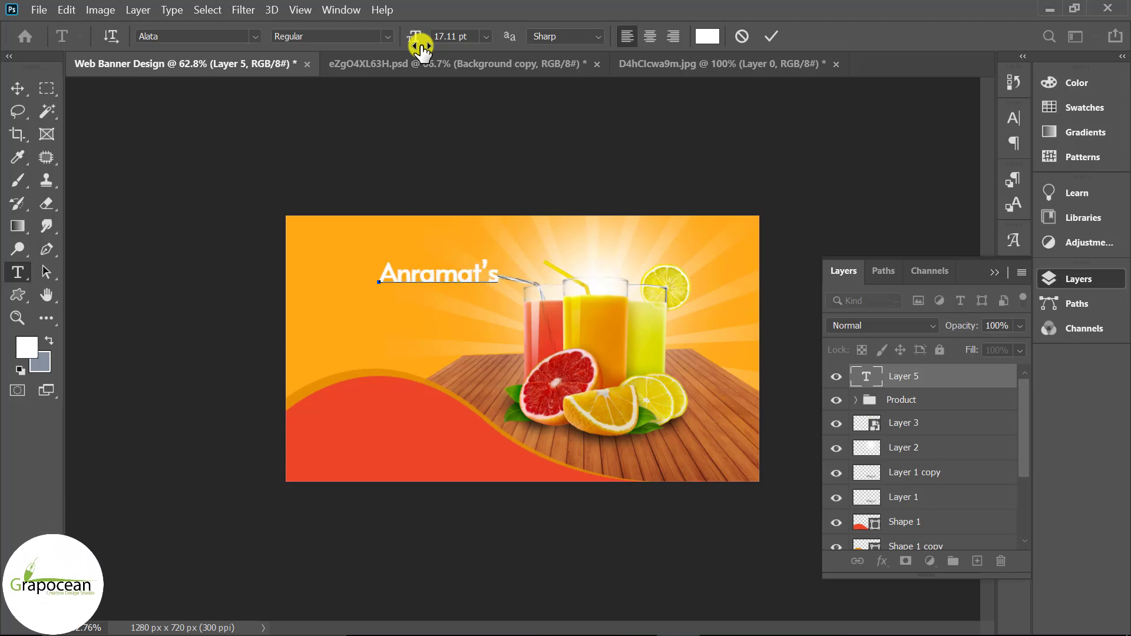
pyautogui.click(18, 88)
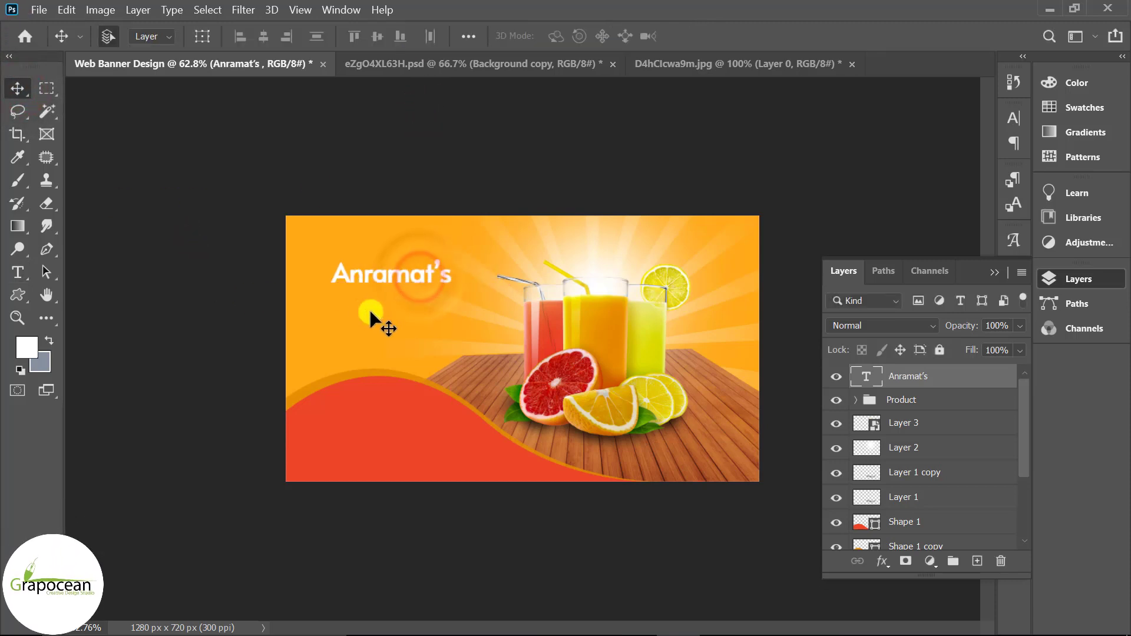
# Duplicate the Anramat's title onto a line below and start retyping the copy as "Fr".
pyautogui.moveTo(376, 279); pyautogui.dragTo(379, 306)
pyautogui.click(17, 273)
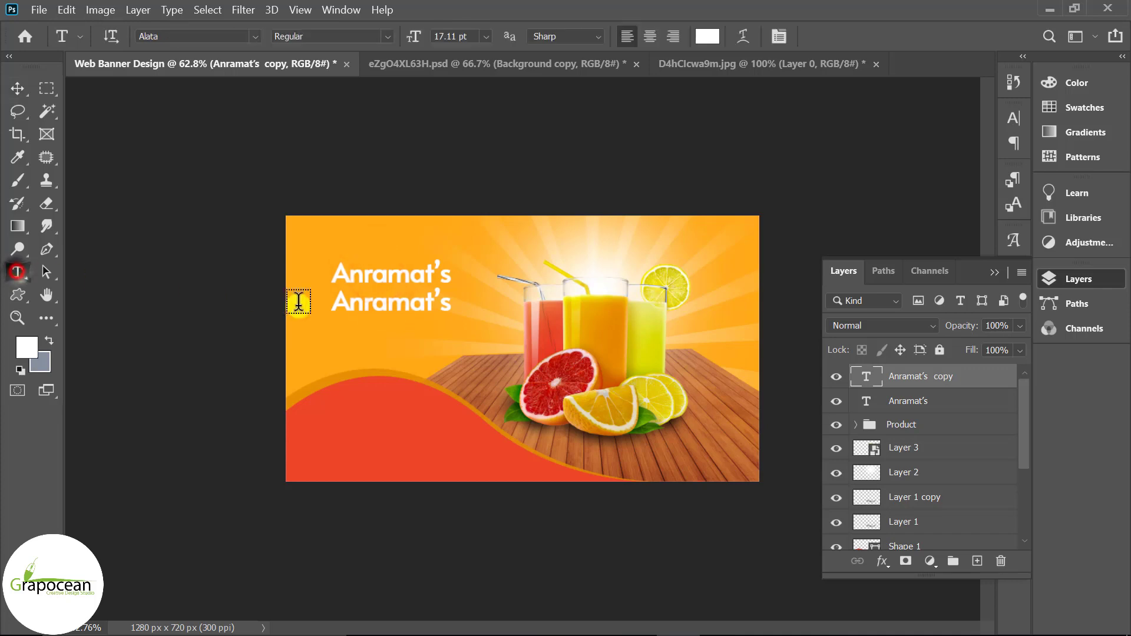
pyautogui.doubleClick(333, 306)
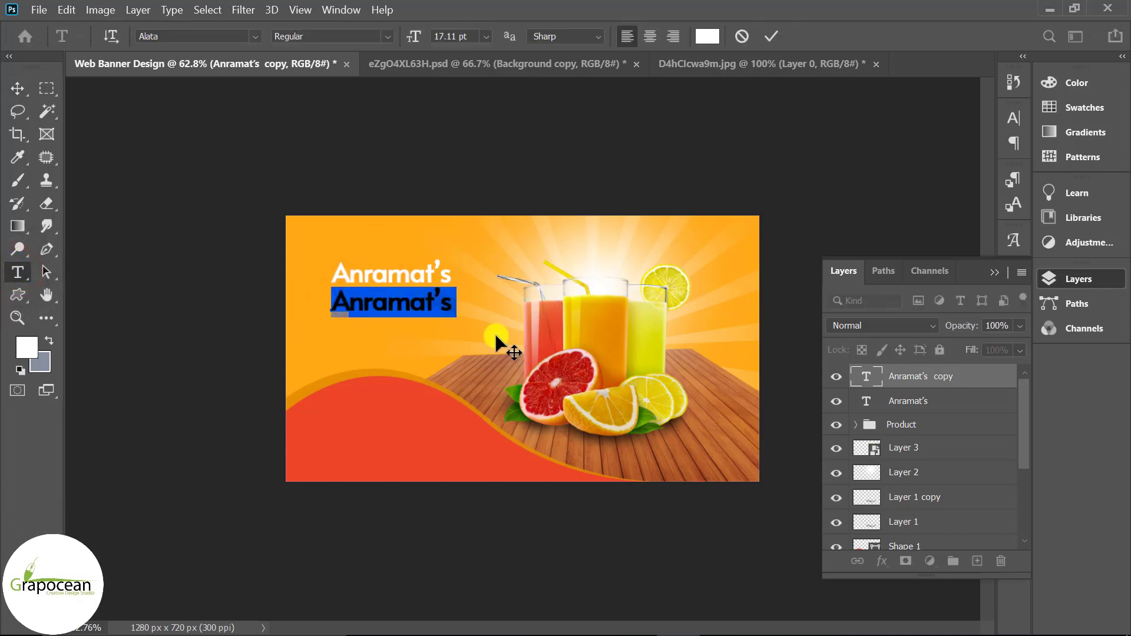
pyautogui.press('BackSpace')
pyautogui.write('Fruit Juice')
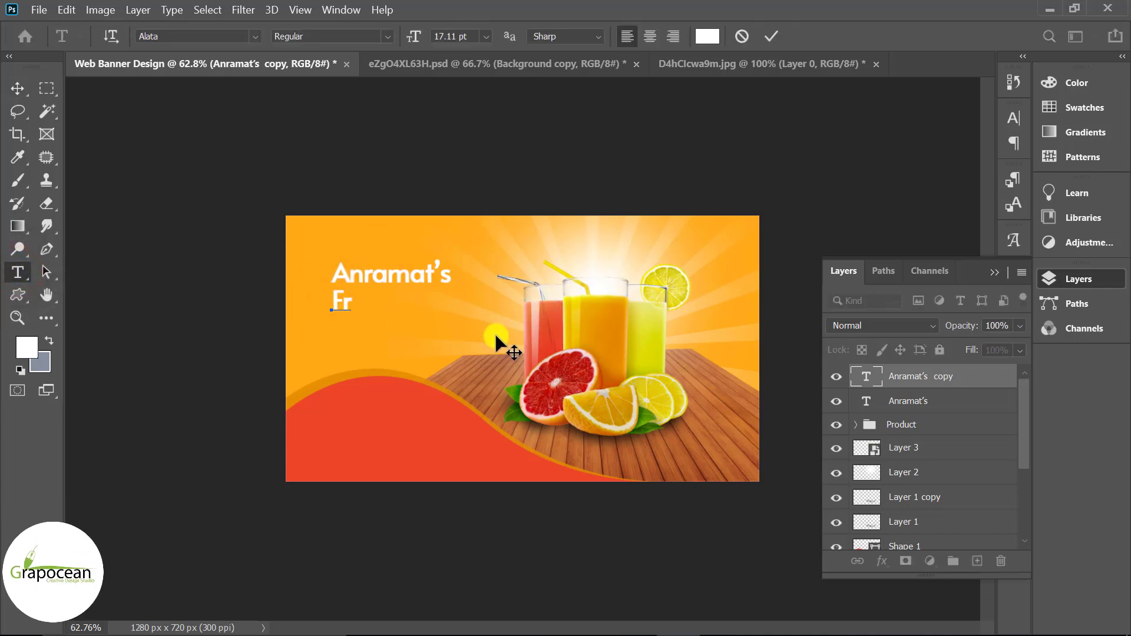
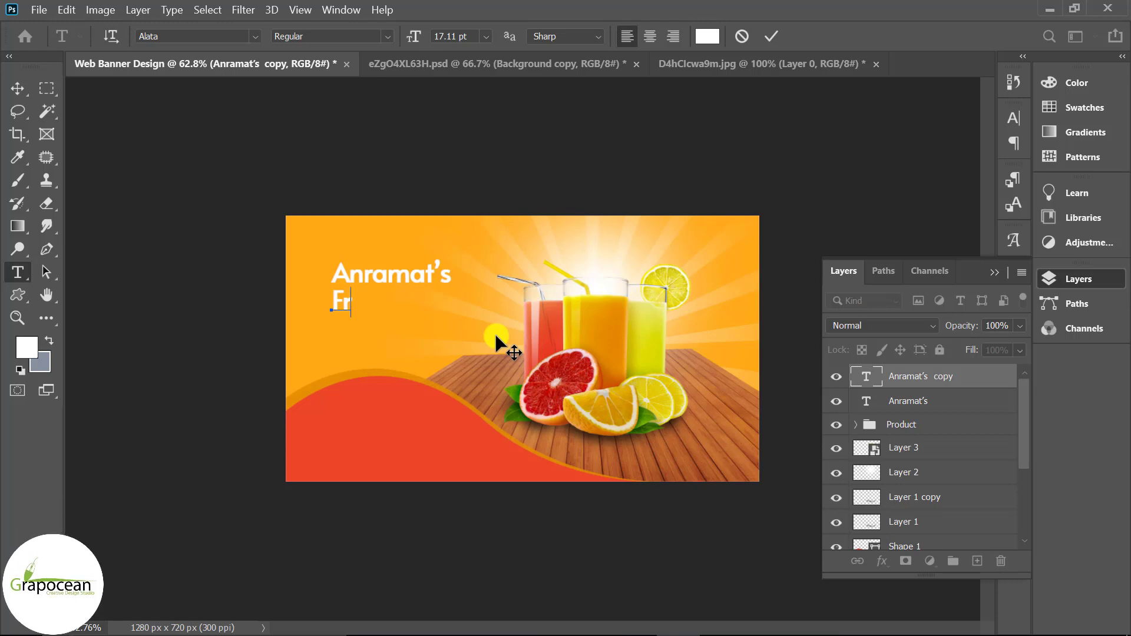
# Complete the second heading line as 'Fruit Juice' and set it to 27.68 pt.
pyautogui.write('ui')
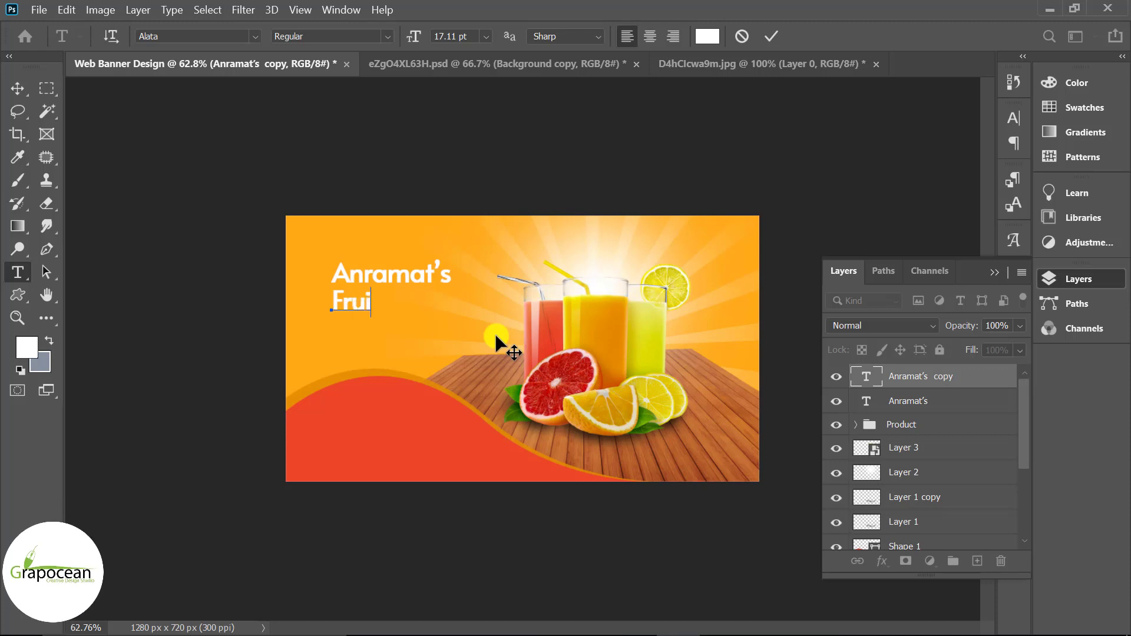
pyautogui.write('t')
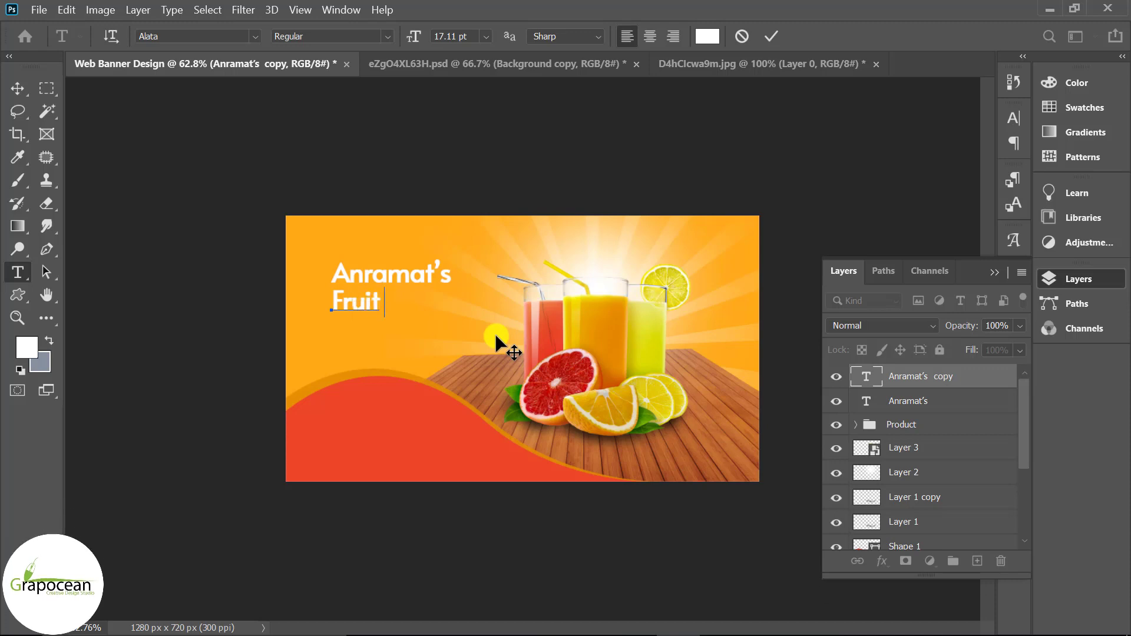
pyautogui.write(' Juice')
pyautogui.moveTo(443, 306); pyautogui.dragTo(218, 313)
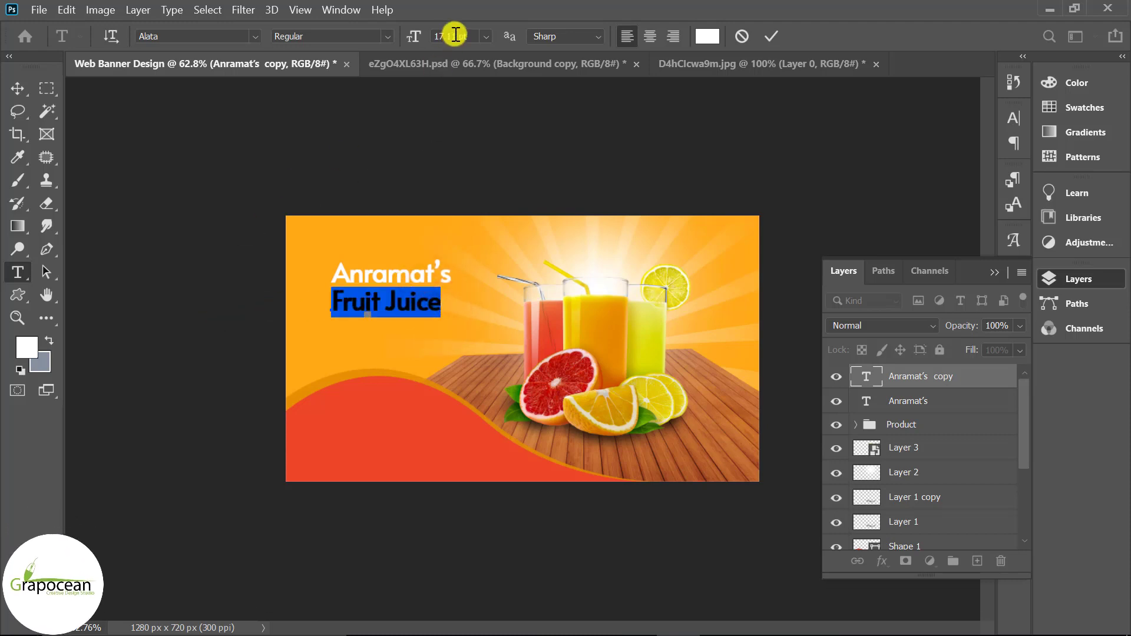
pyautogui.write('.618')
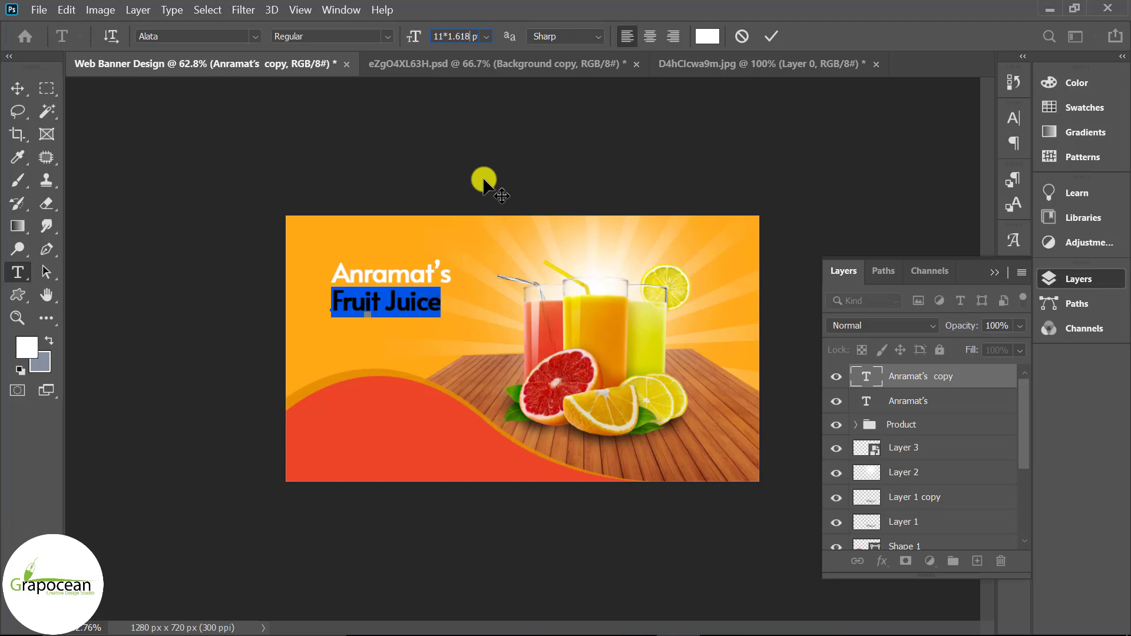
pyautogui.press('Return')
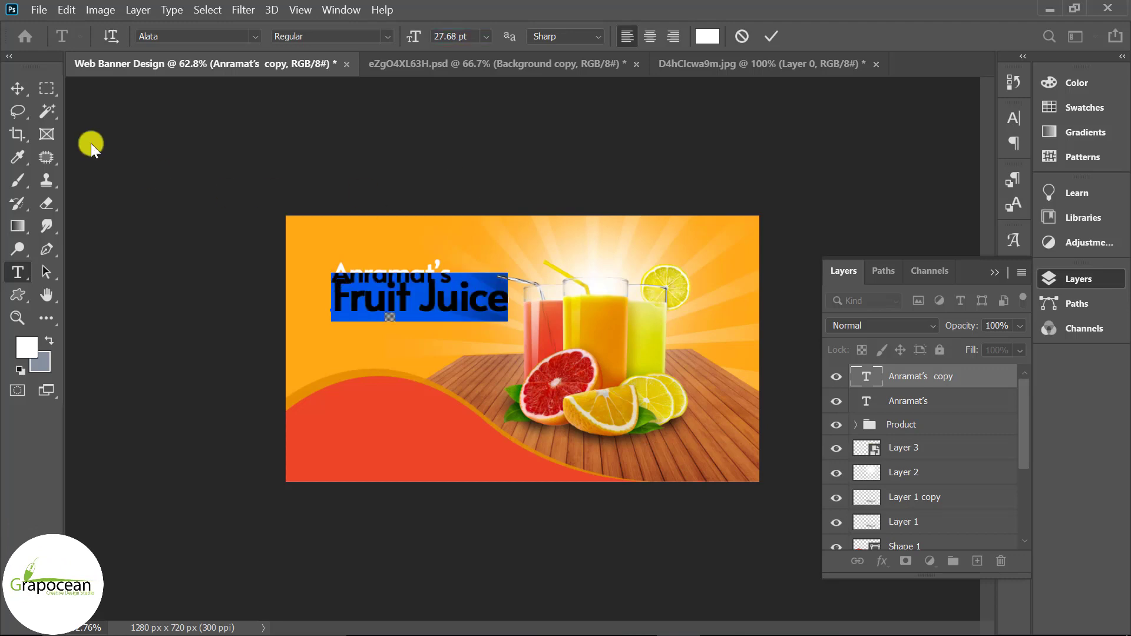
pyautogui.click(17, 88)
# Move the Anramat's and Fruit Juice headings up and to the left.
pyautogui.click(451, 314)
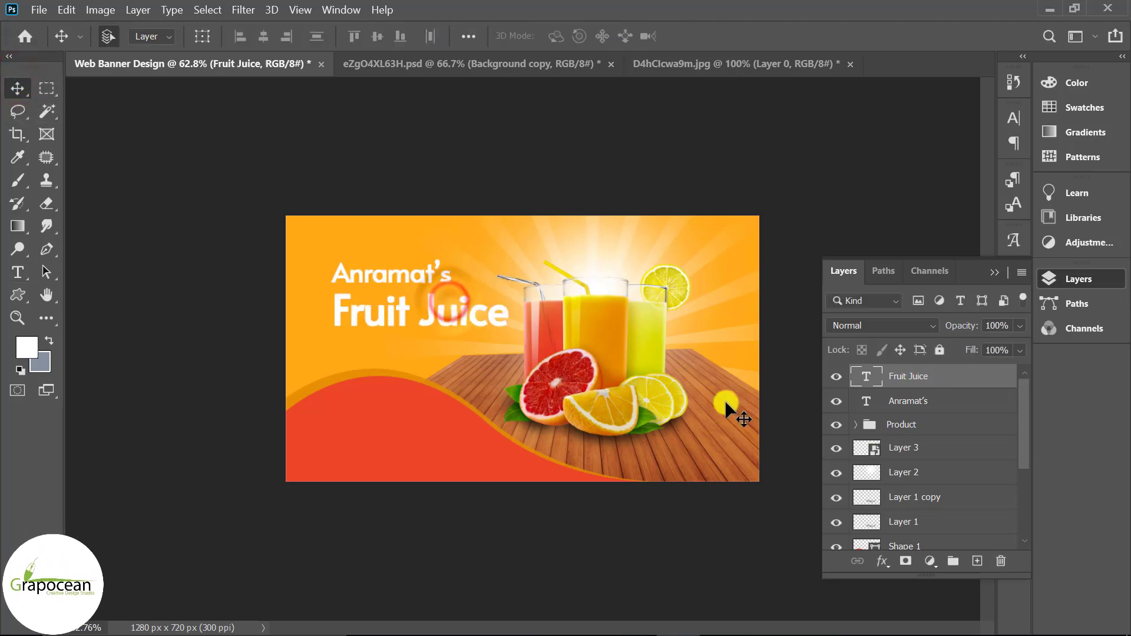
pyautogui.scroll(5, 411, 345)
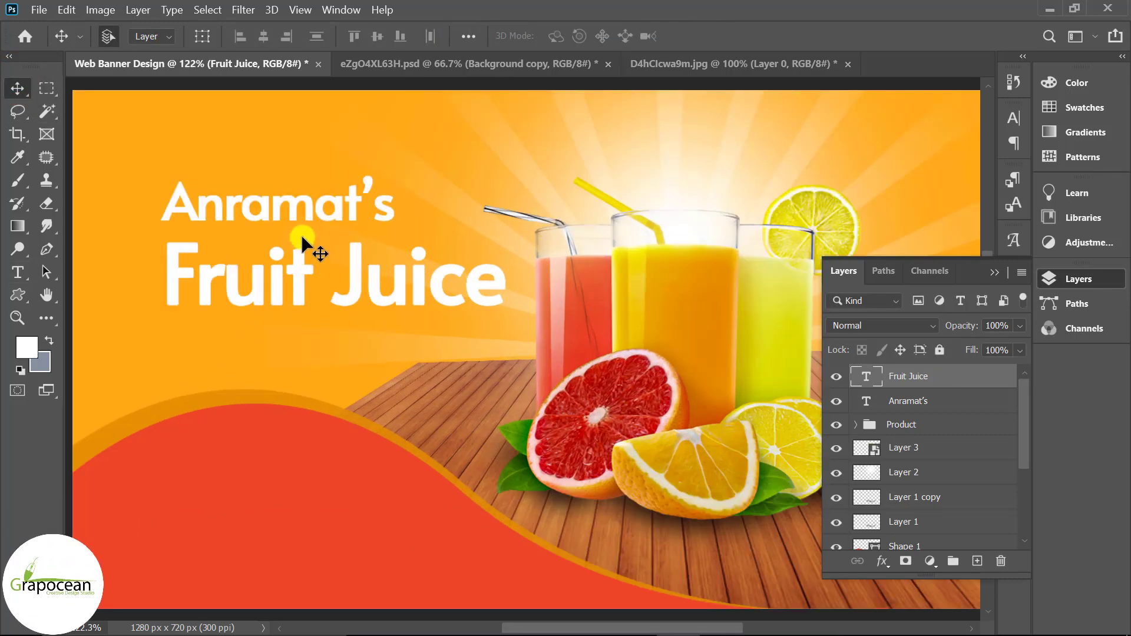
pyautogui.moveTo(273, 202); pyautogui.dragTo(261, 158)
pyautogui.moveTo(268, 290); pyautogui.dragTo(252, 239)
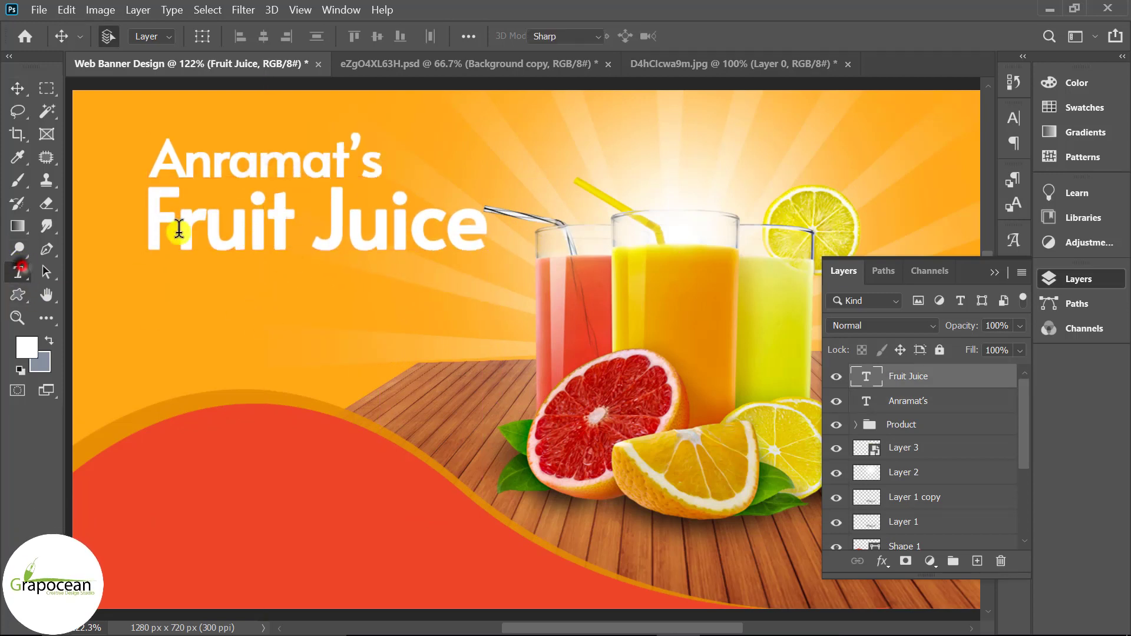
# Colour the Fruit Juice heading red-orange, sampled from the wave shape.
pyautogui.tripleClick(150, 226)
pyautogui.click(708, 36)
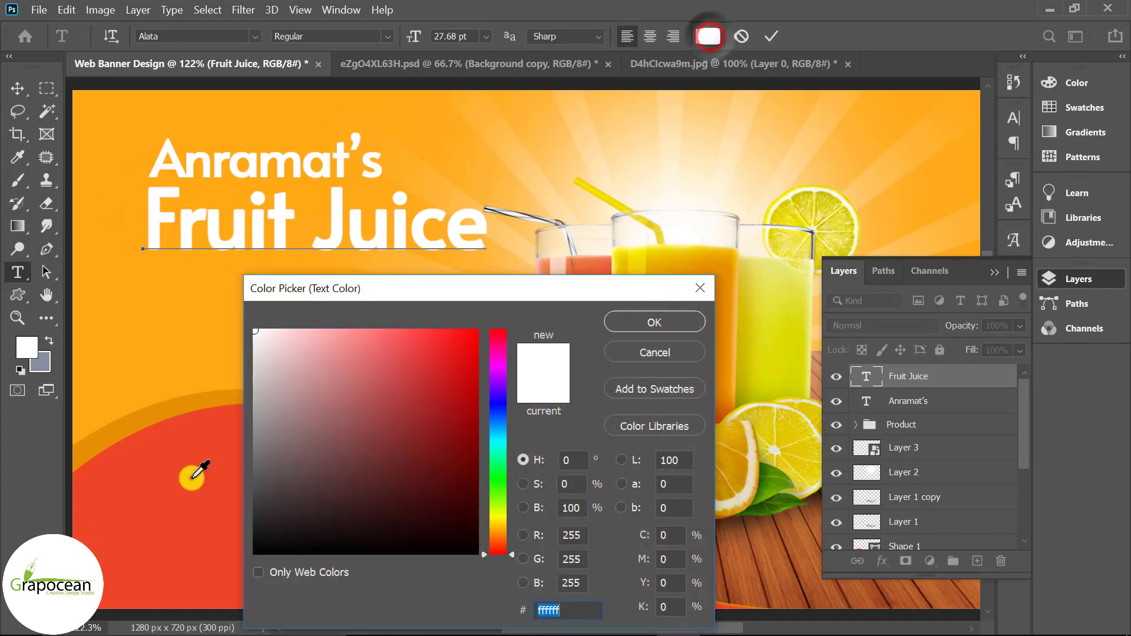
pyautogui.click(192, 478)
pyautogui.click(666, 321)
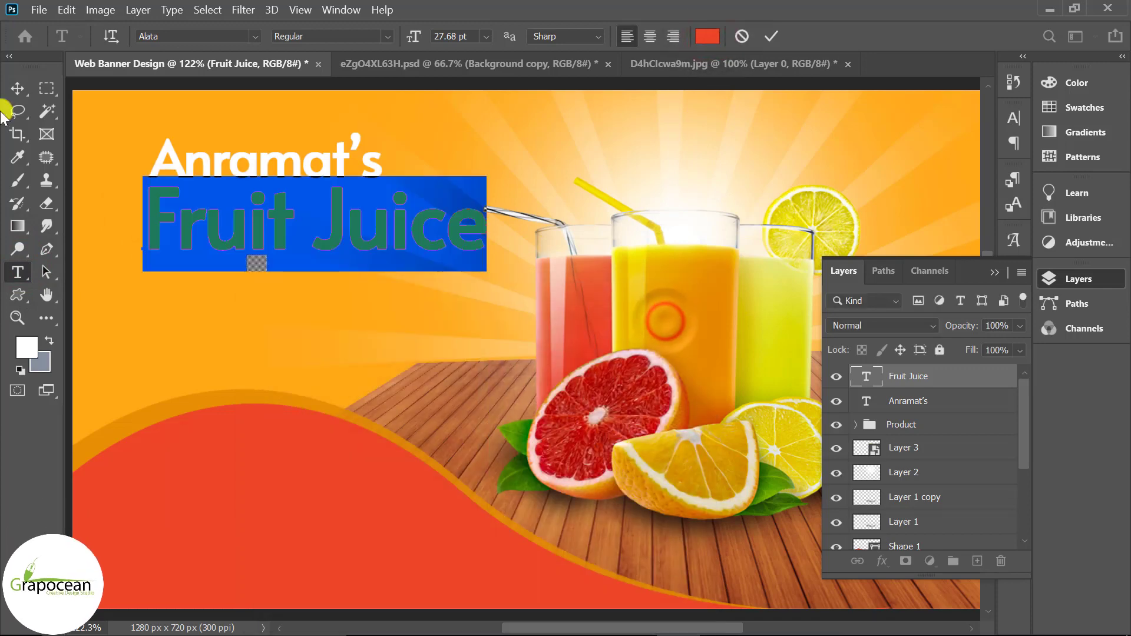
pyautogui.click(17, 88)
# Set the Fruit Juice heading in All Caps.
pyautogui.scroll(-5, 610, 383)
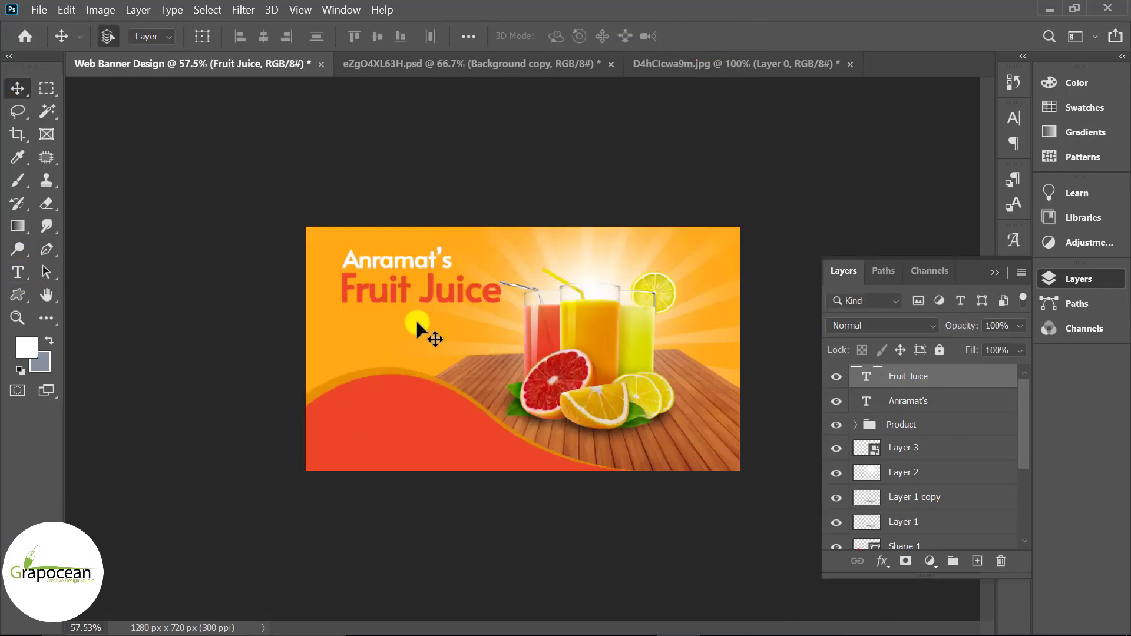
pyautogui.scroll(2, 416, 320)
pyautogui.click(19, 277)
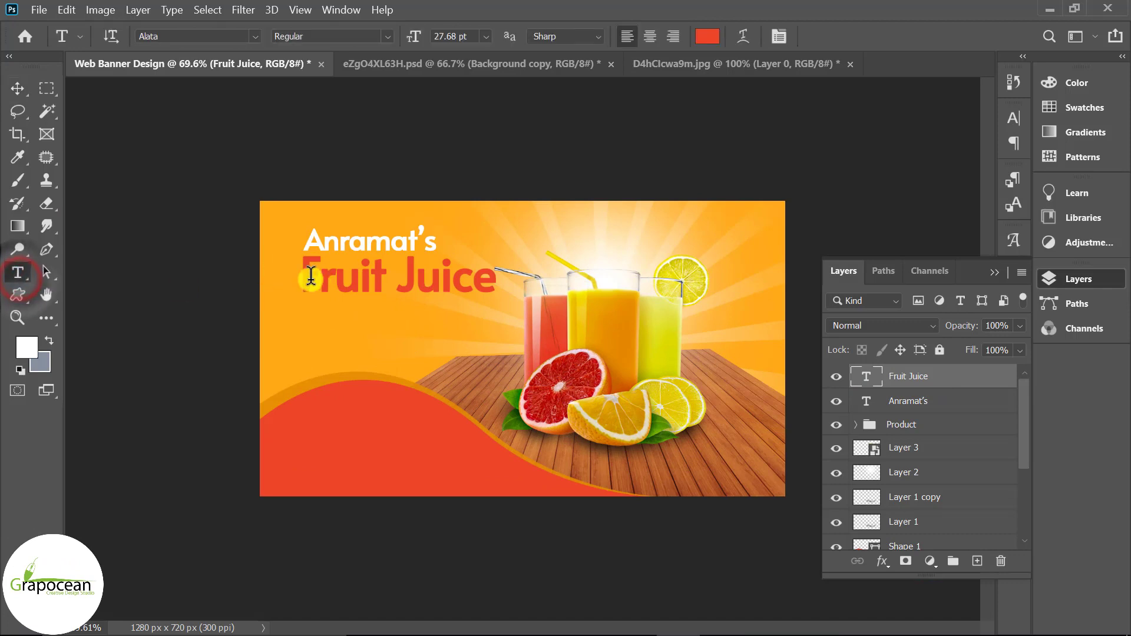
pyautogui.moveTo(309, 278); pyautogui.dragTo(498, 282)
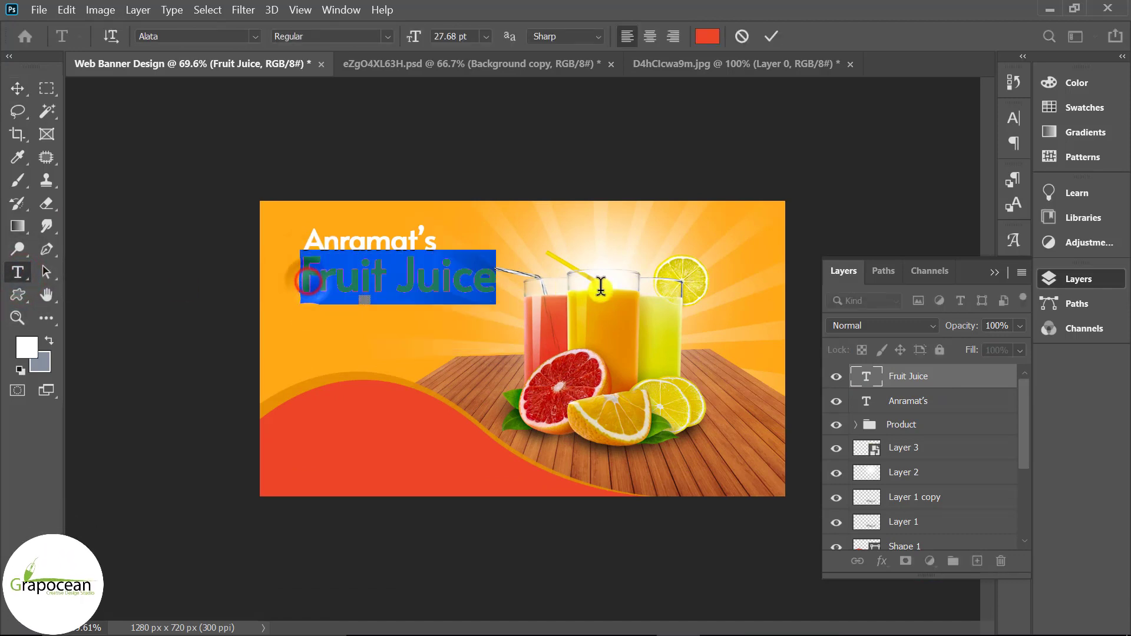
pyautogui.click(1015, 118)
pyautogui.click(867, 239)
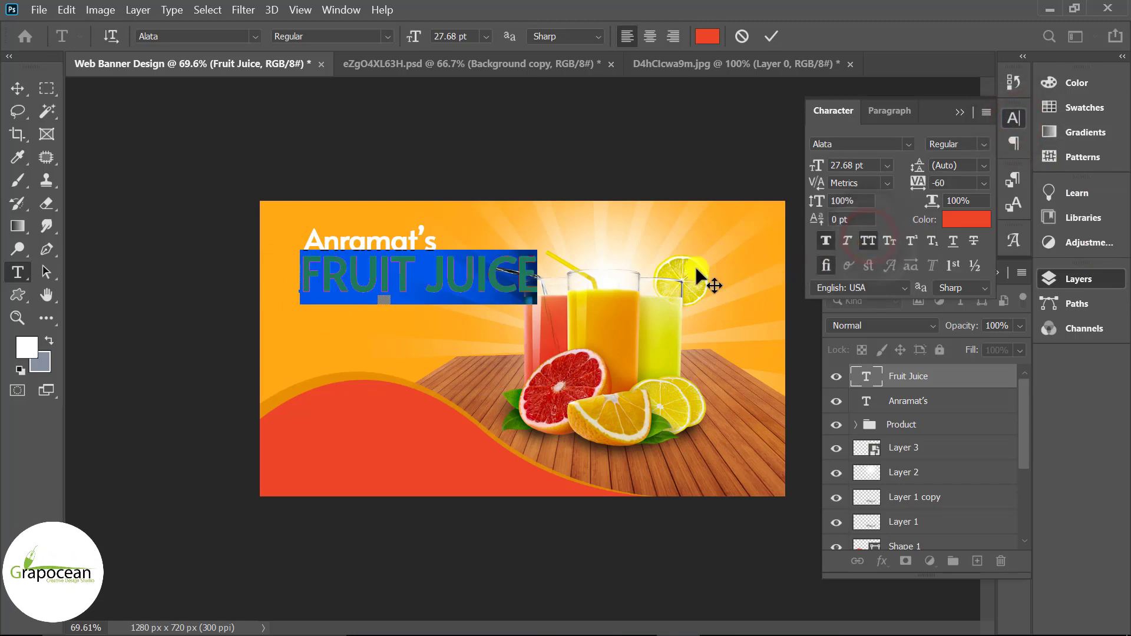
pyautogui.click(17, 87)
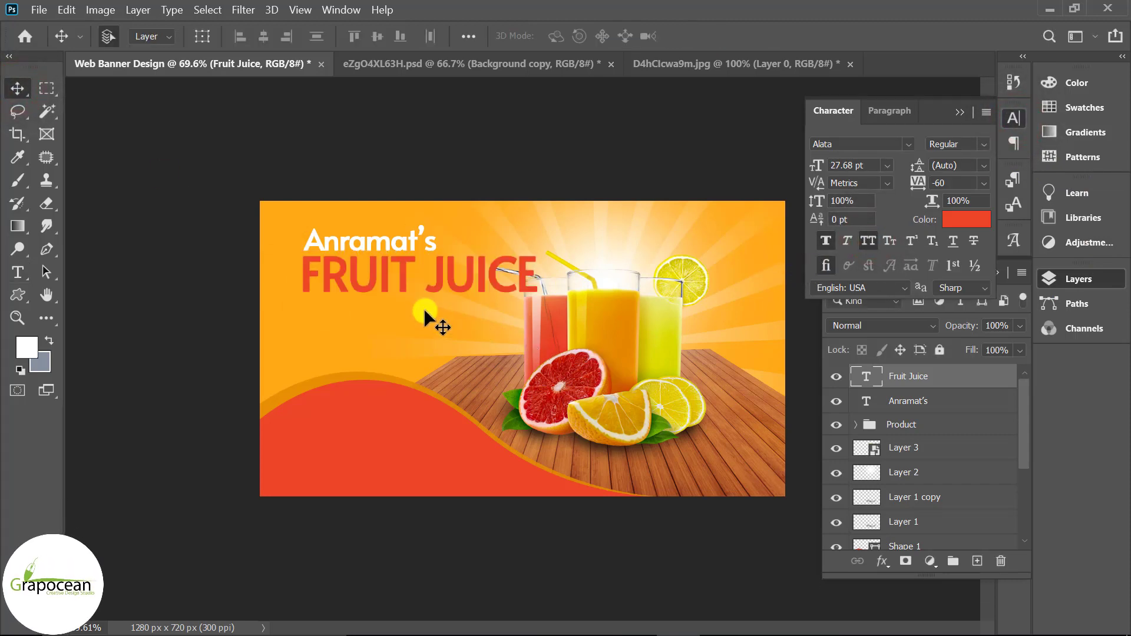
pyautogui.click(17, 272)
# Add a white stroke and a drop shadow to the FRUIT JUICE layer style.
pyautogui.rightClick(978, 379)
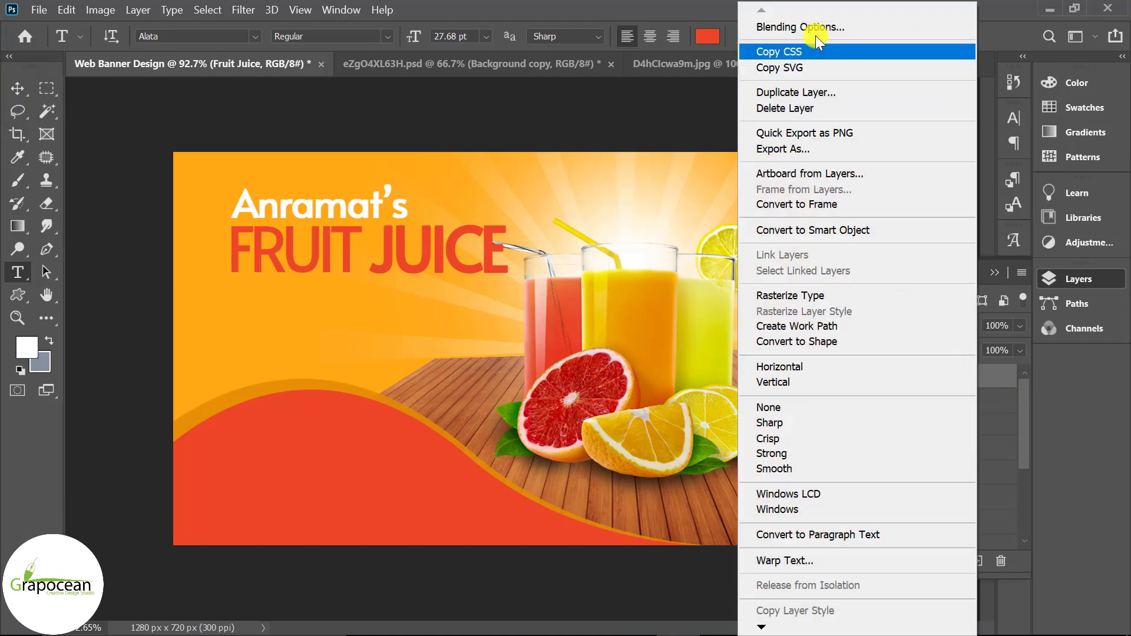
pyautogui.click(813, 27)
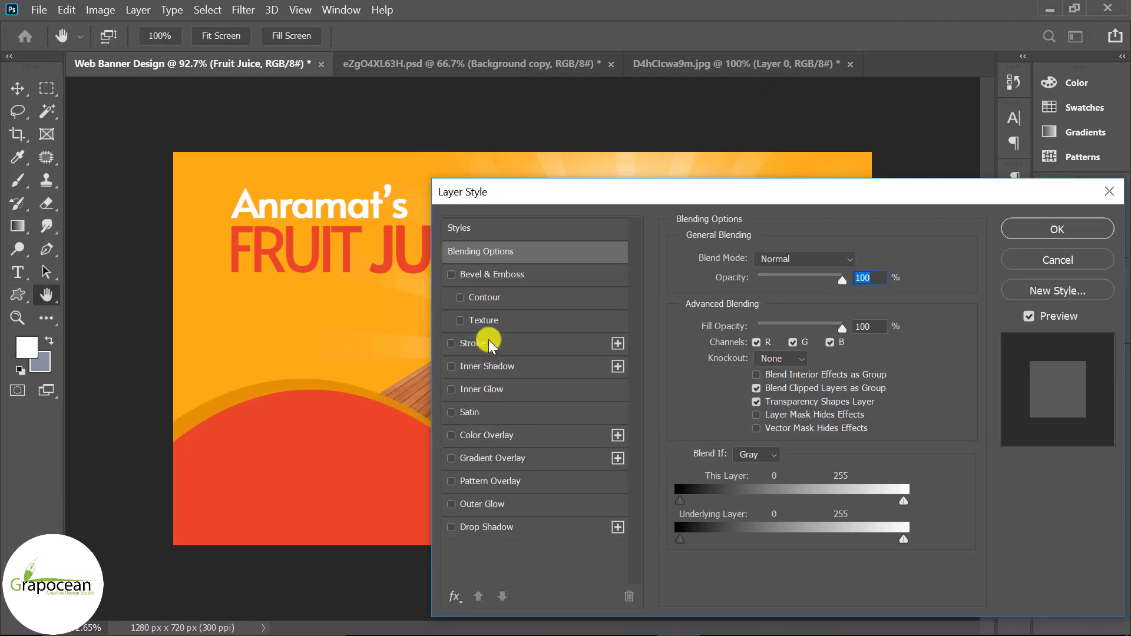
pyautogui.click(480, 344)
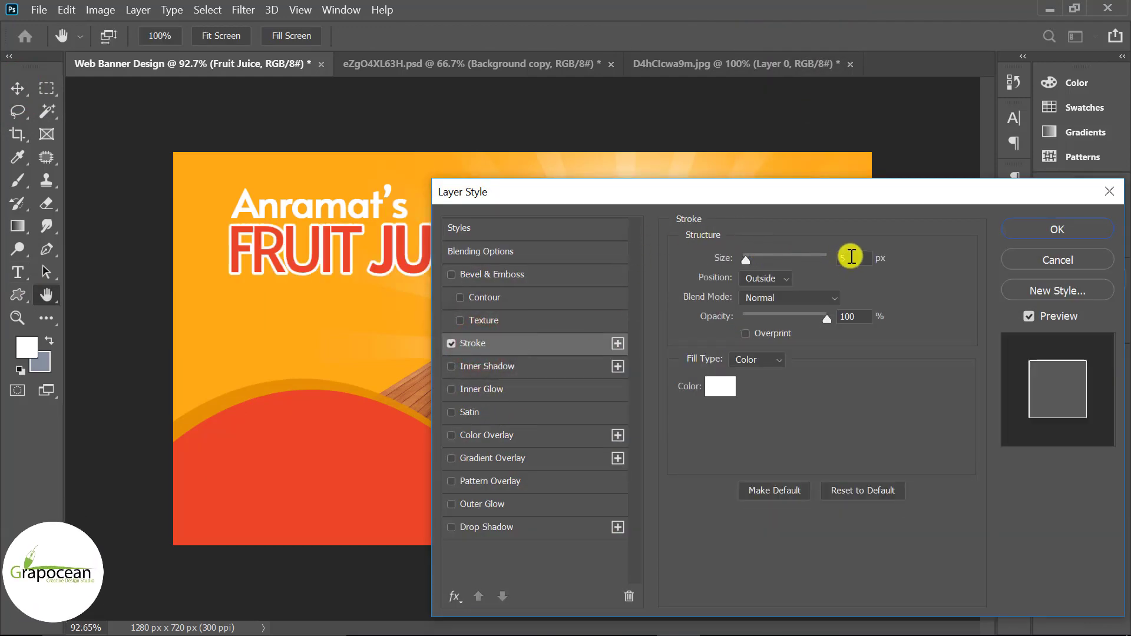
pyautogui.click(494, 525)
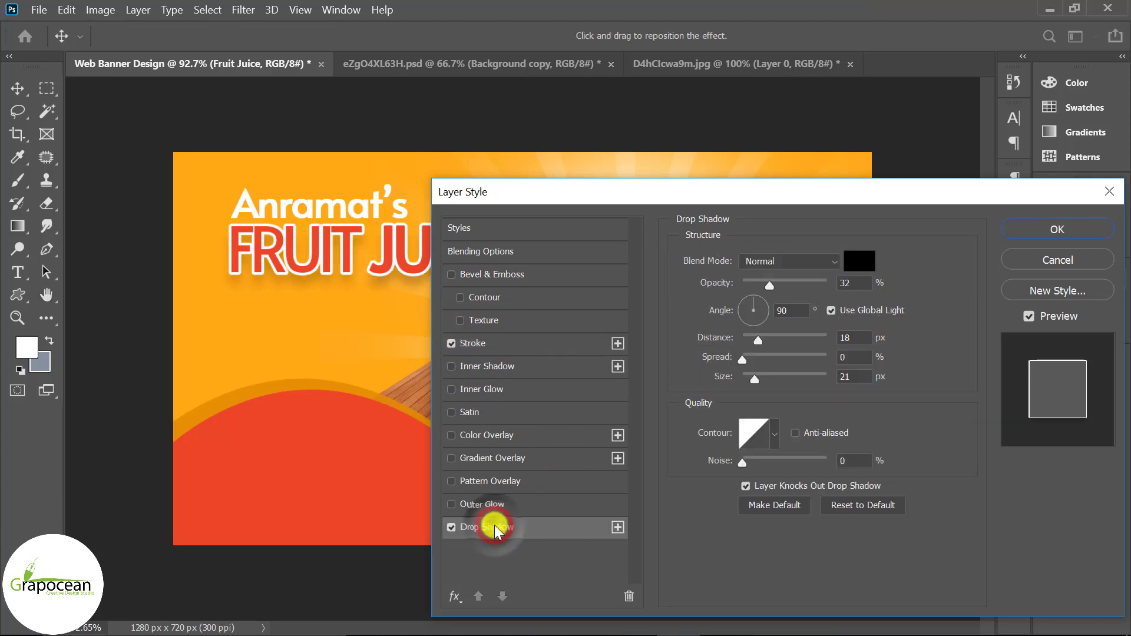
pyautogui.moveTo(586, 193)
pyautogui.mouseDown()
pyautogui.moveTo(916, 380)
pyautogui.moveTo(497, 333)
pyautogui.moveTo(512, 286)
pyautogui.mouseUp()
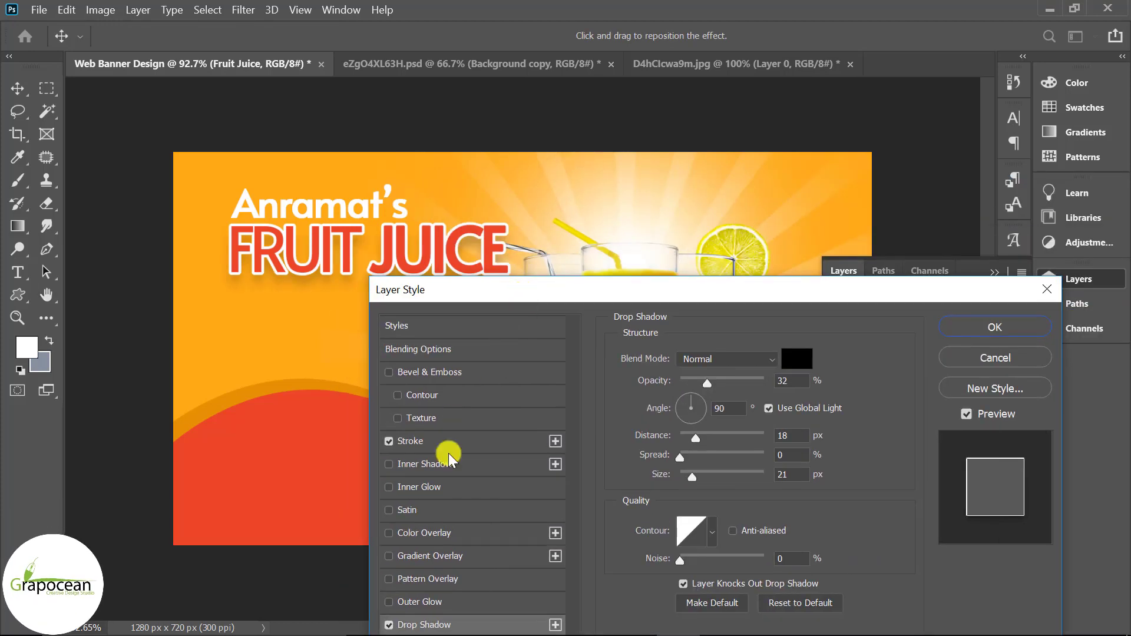
# Add a Trees pattern overlay at 96% opacity and 187% scale.
pyautogui.click(443, 581)
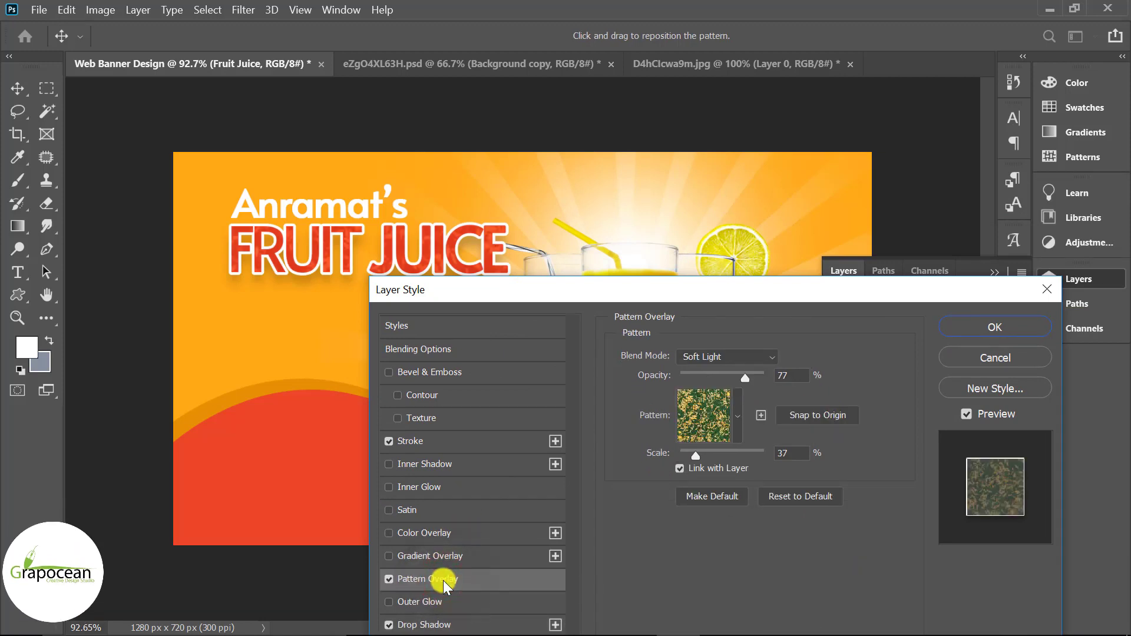
pyautogui.click(738, 417)
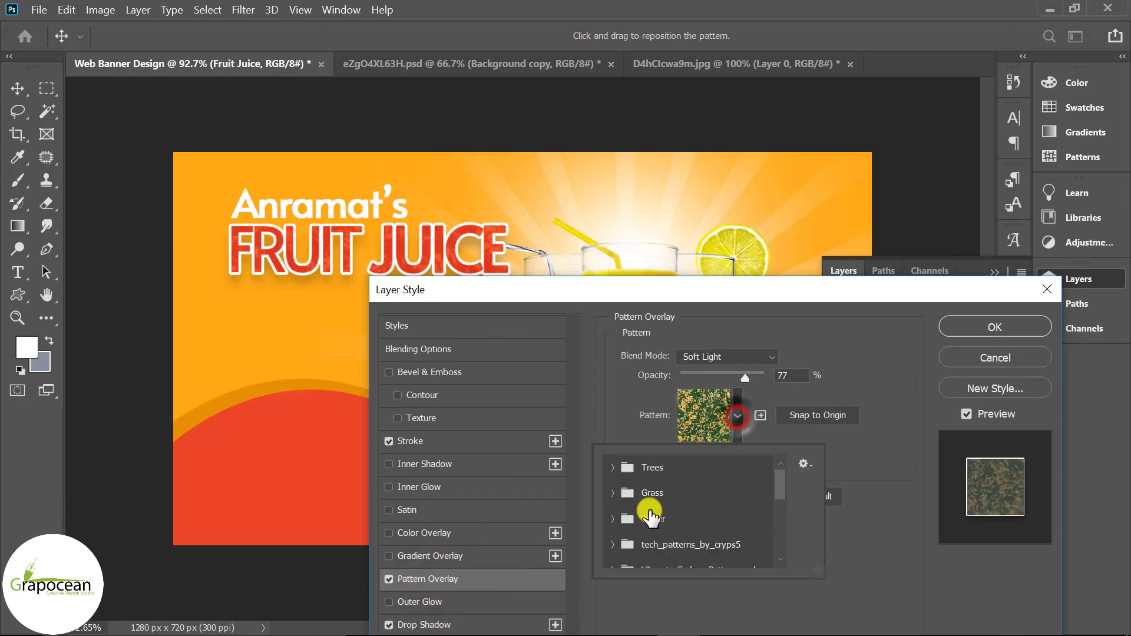
pyautogui.click(613, 492)
pyautogui.click(692, 523)
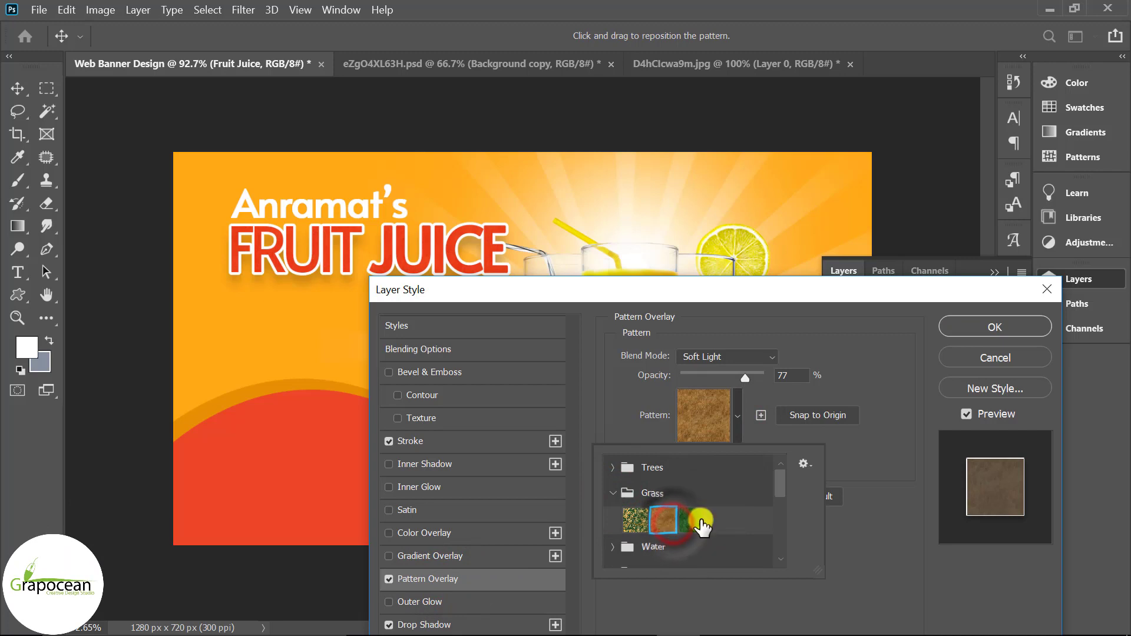
pyautogui.click(700, 523)
pyautogui.click(613, 468)
pyautogui.click(665, 494)
pyautogui.click(688, 494)
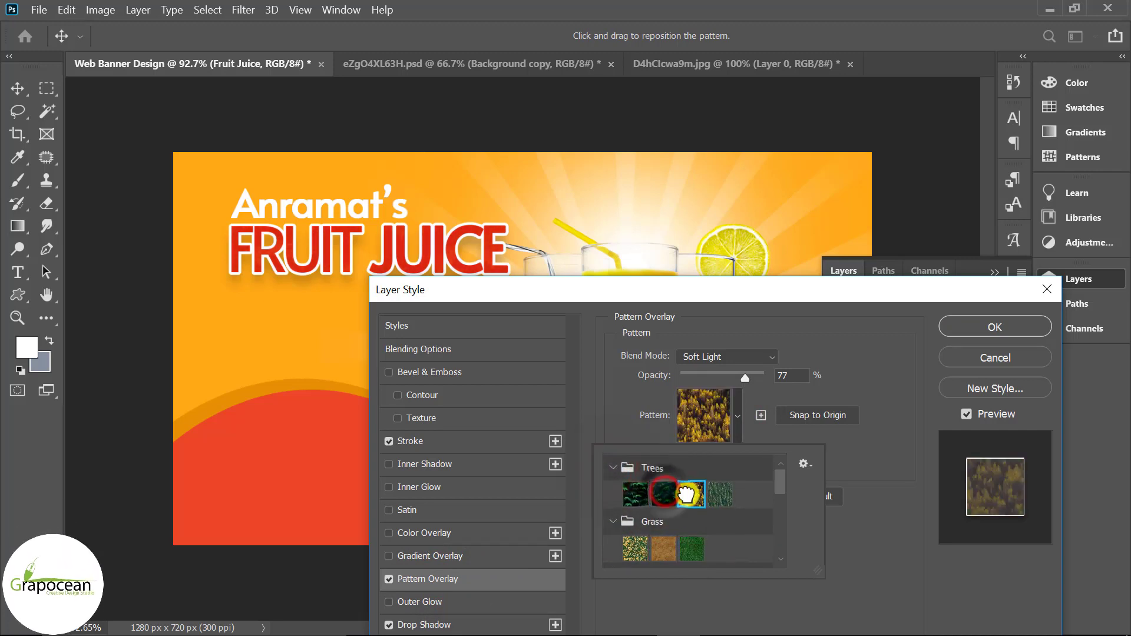
pyautogui.click(719, 493)
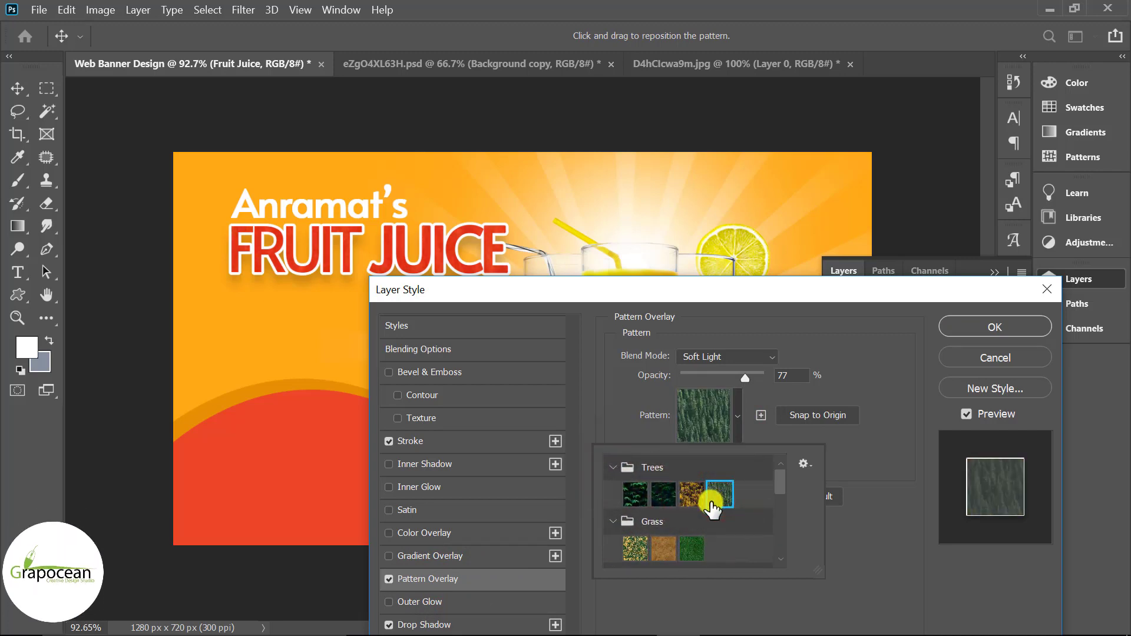
pyautogui.click(746, 381)
pyautogui.moveTo(746, 375); pyautogui.dragTo(761, 375)
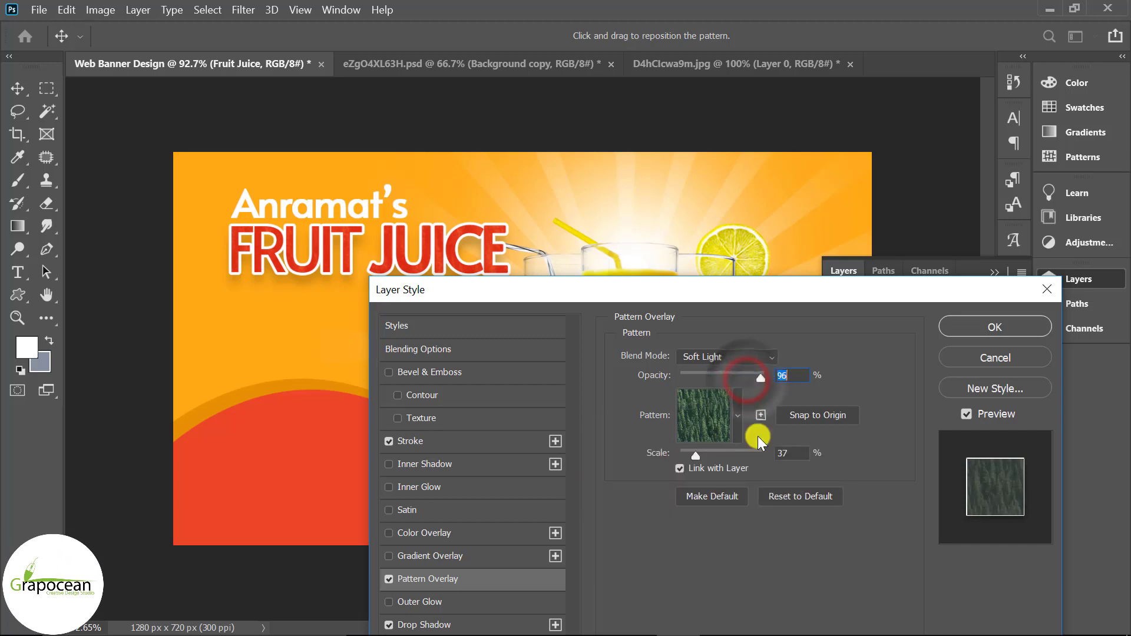
pyautogui.moveTo(699, 454); pyautogui.dragTo(730, 452)
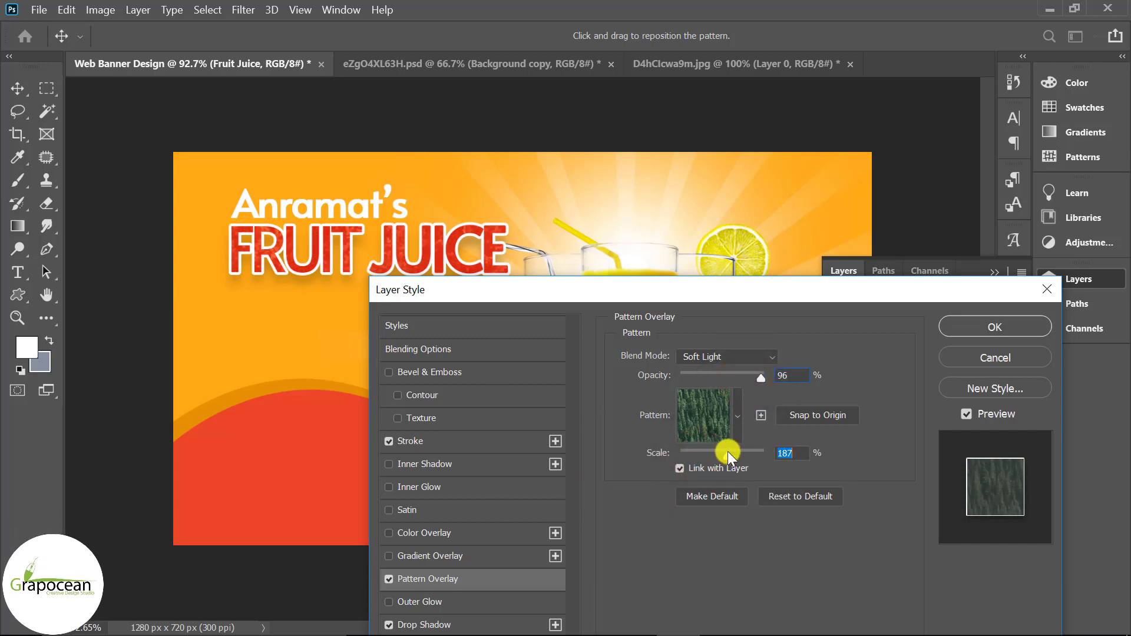
# Swap in a green Grass texture and apply the Soft Light pattern overlay.
pyautogui.click(737, 417)
pyautogui.click(691, 494)
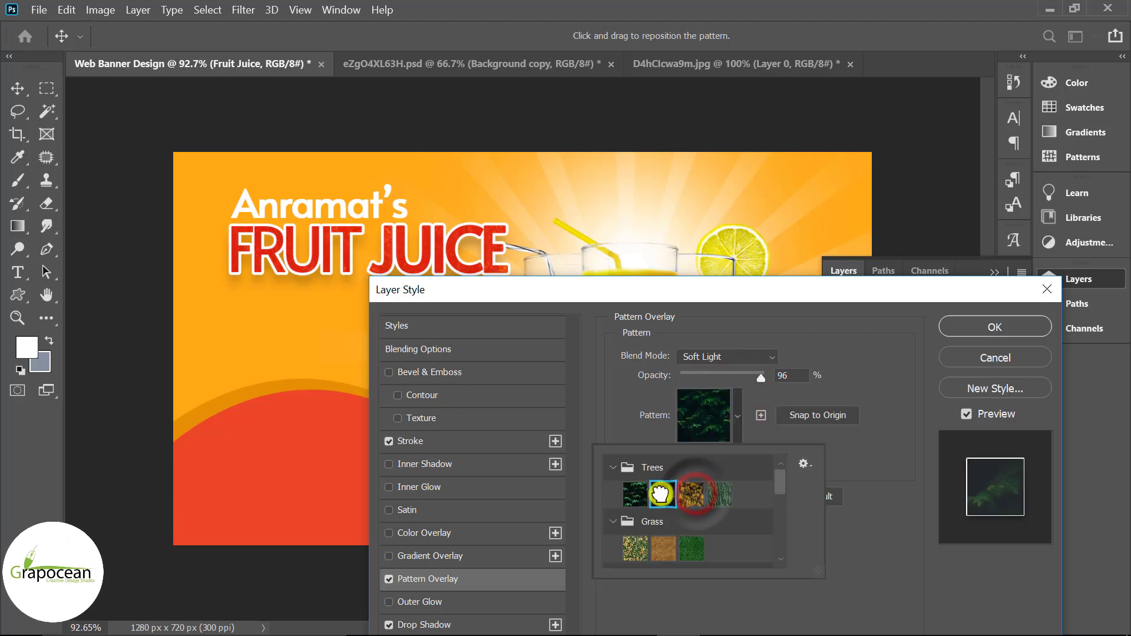
pyautogui.scroll(-1, 677, 518)
pyautogui.click(663, 520)
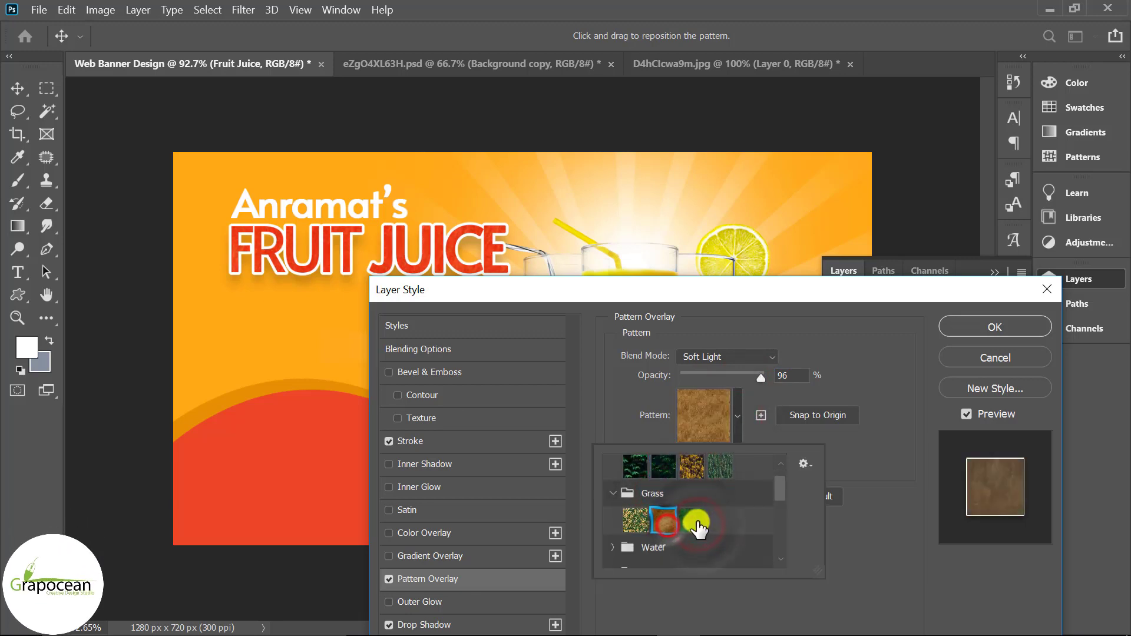
pyautogui.click(769, 295)
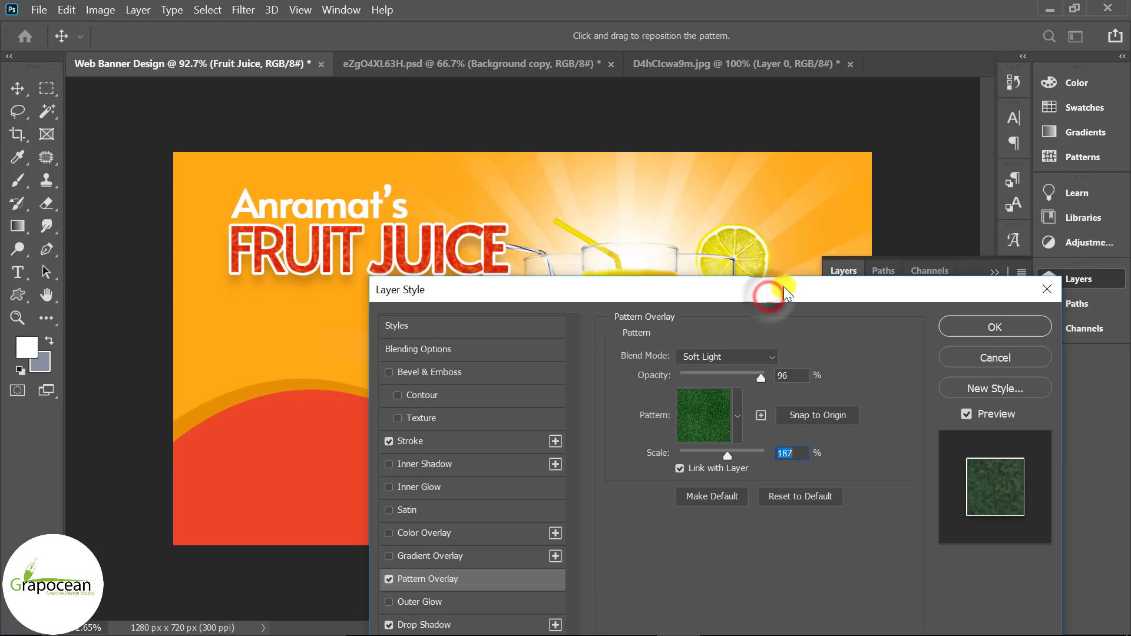
pyautogui.moveTo(784, 295)
pyautogui.mouseDown()
pyautogui.moveTo(742, 431)
pyautogui.moveTo(611, 334)
pyautogui.mouseUp()
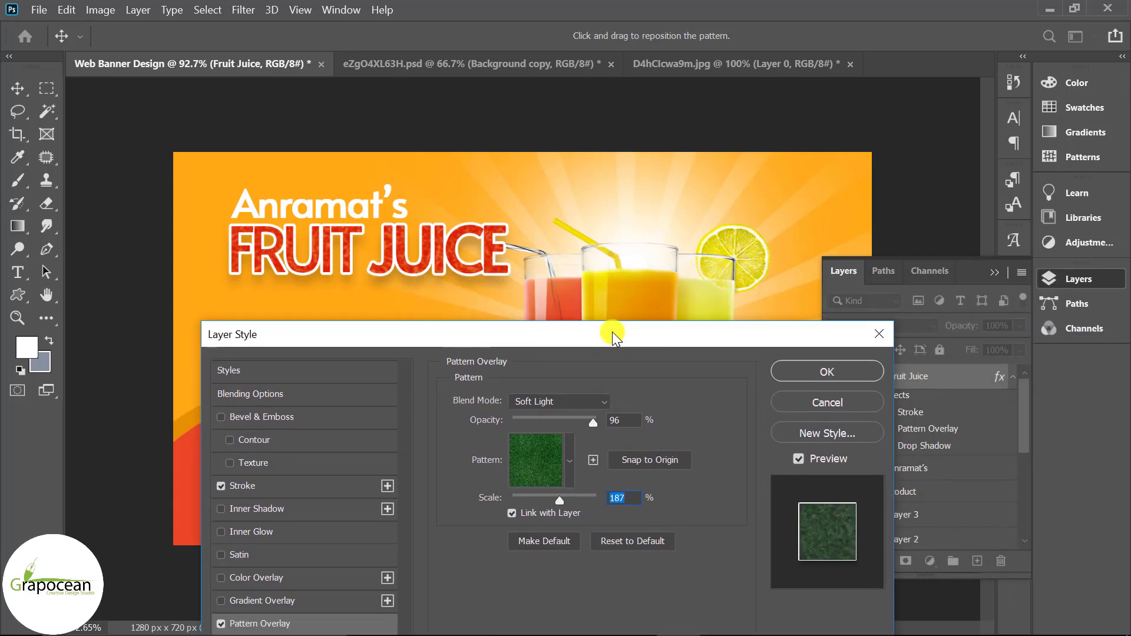
pyautogui.click(823, 371)
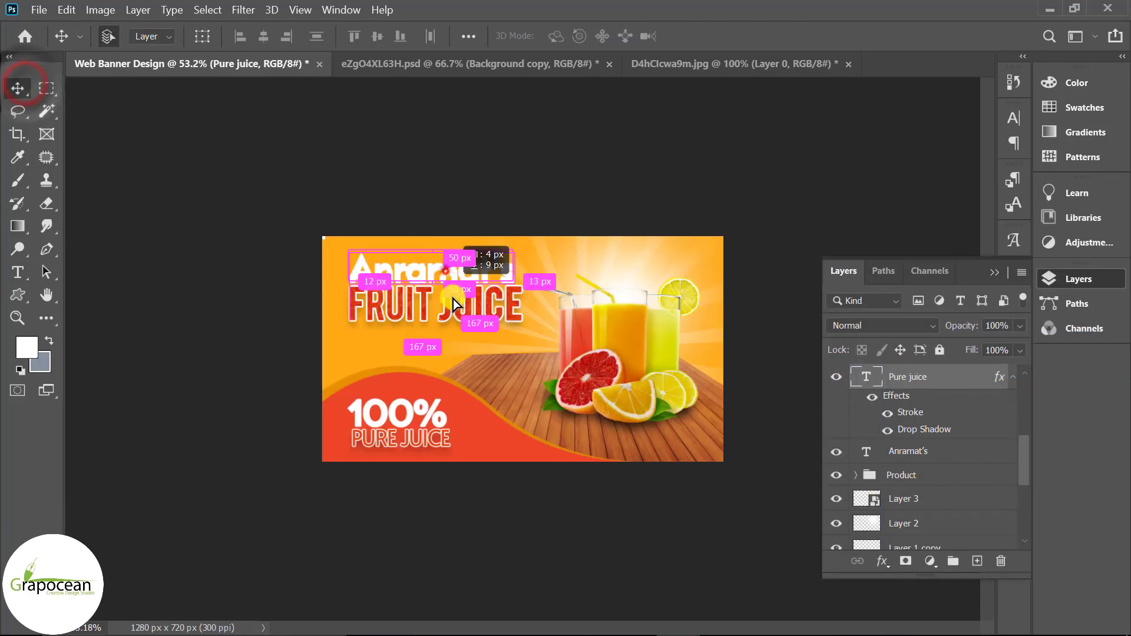
# Duplicate the Anramat's text and retype the copy as 'Order Now'.
pyautogui.moveTo(454, 299); pyautogui.dragTo(476, 360)
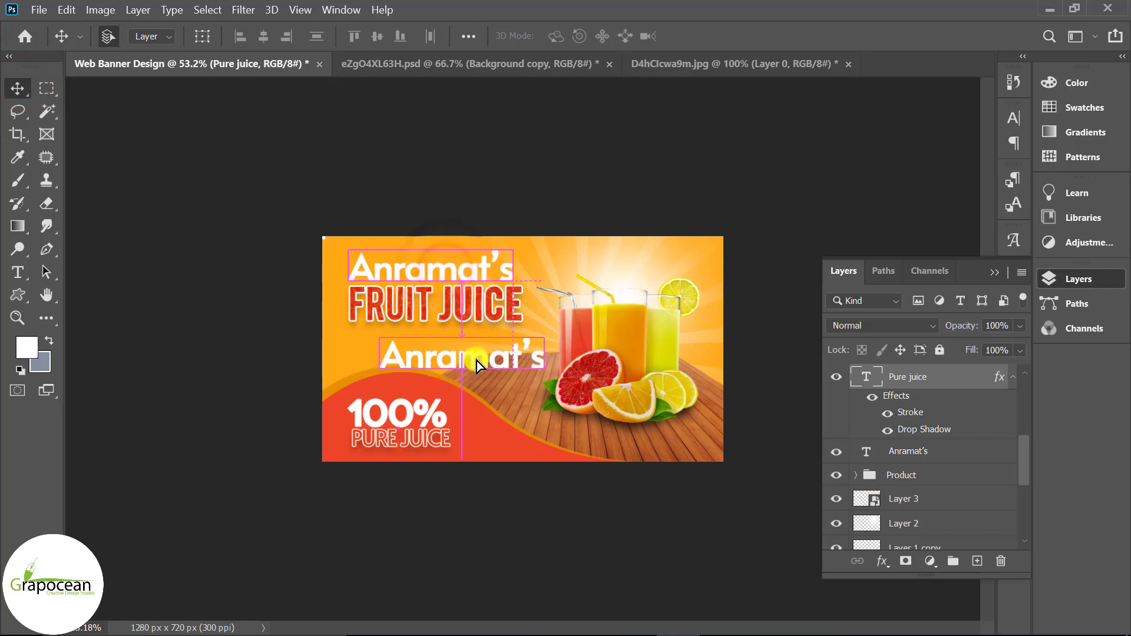
pyautogui.click(17, 272)
pyautogui.click(528, 360)
pyautogui.hotkey('ctrl', 'a')
pyautogui.press('BackSpace')
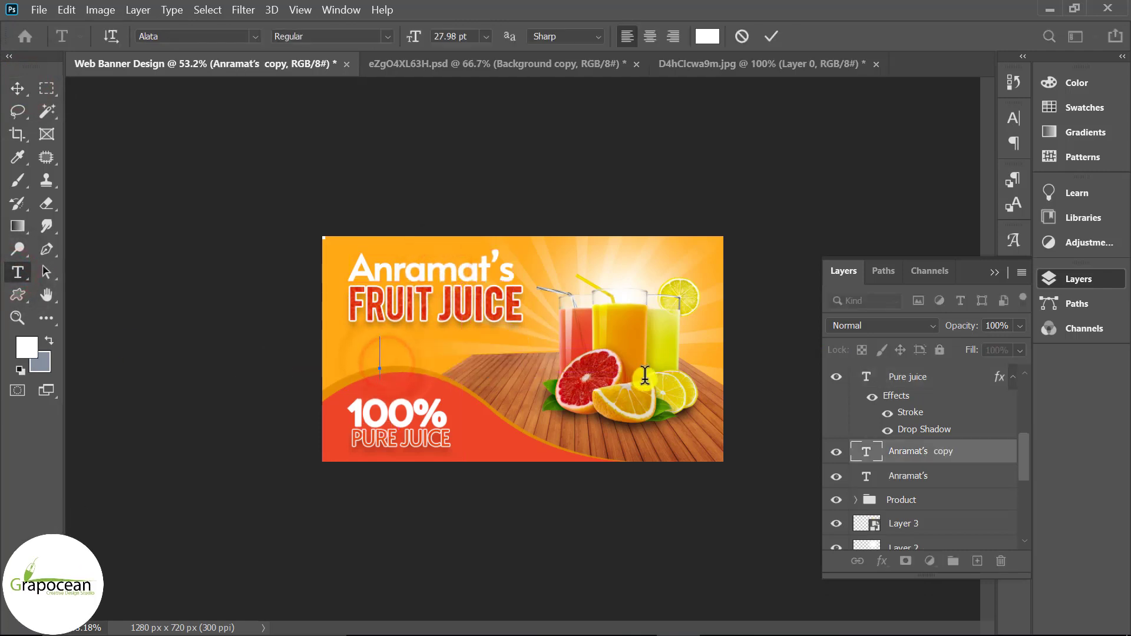
pyautogui.write('Order Now')
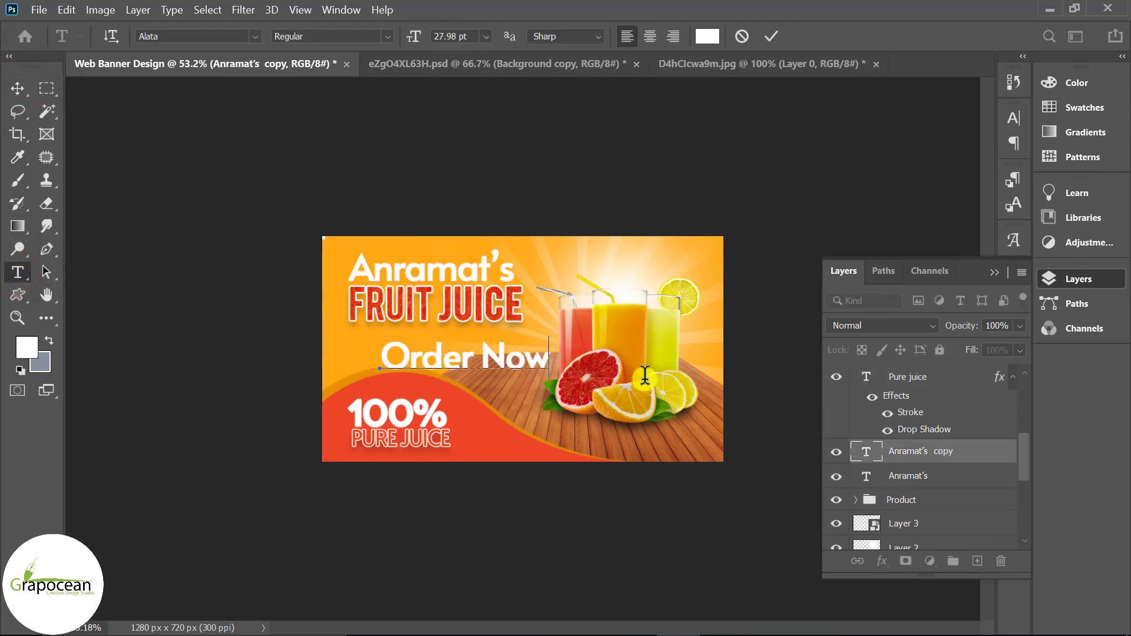
pyautogui.click(17, 87)
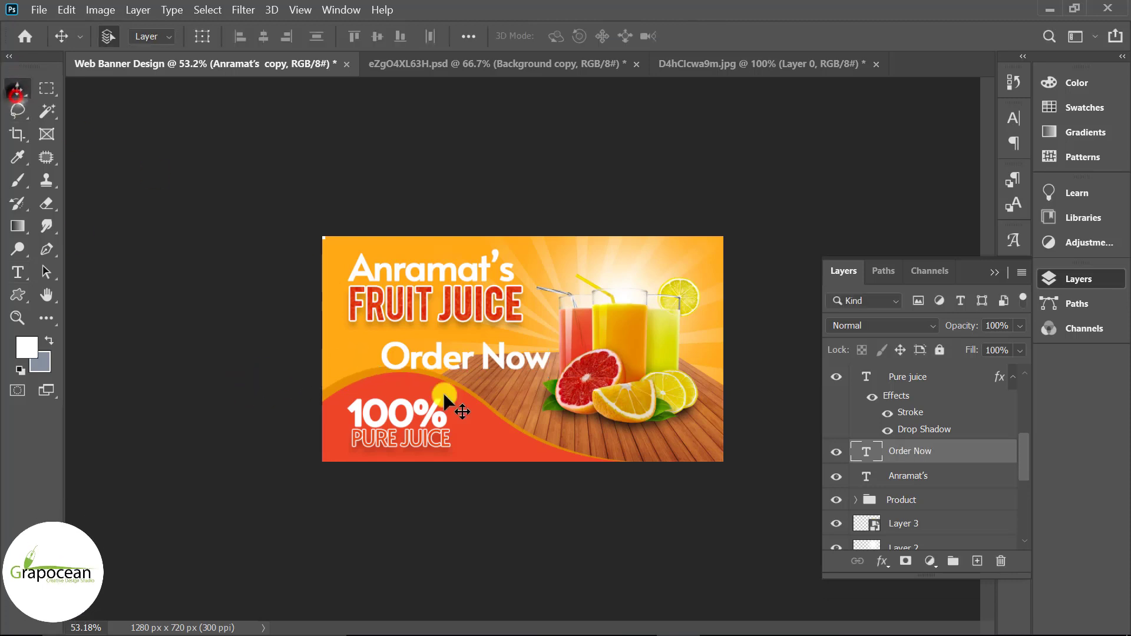
# Scale Order Now to about 66% and move it to the banner's bottom-right.
pyautogui.scroll(2, 472, 395)
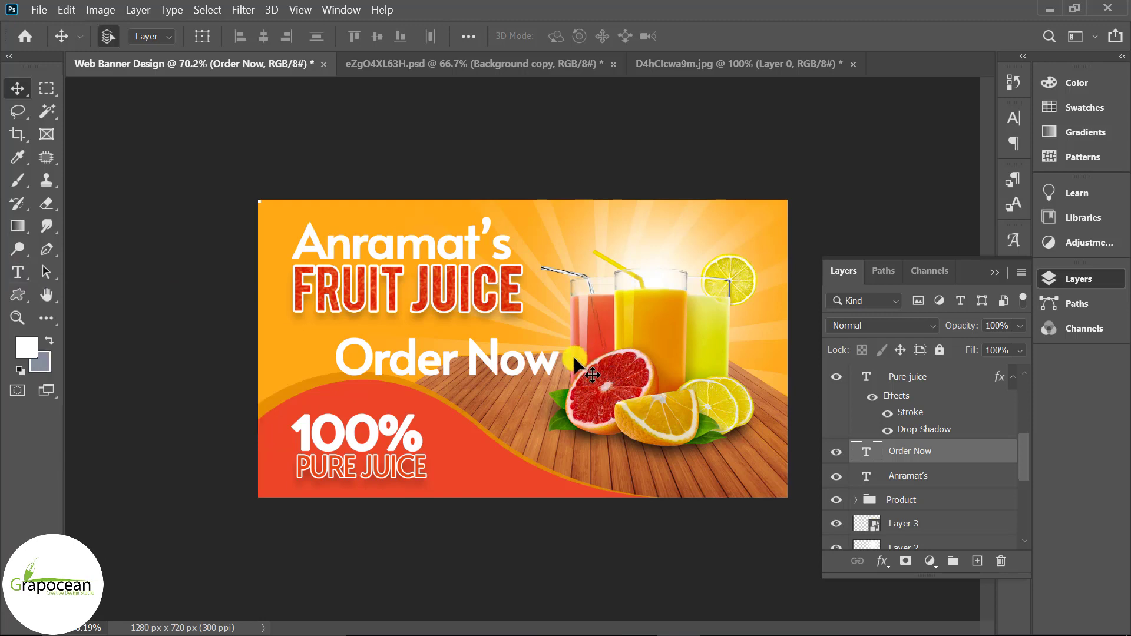
pyautogui.hotkey('ctrl', 't')
pyautogui.moveTo(559, 386); pyautogui.dragTo(517, 388)
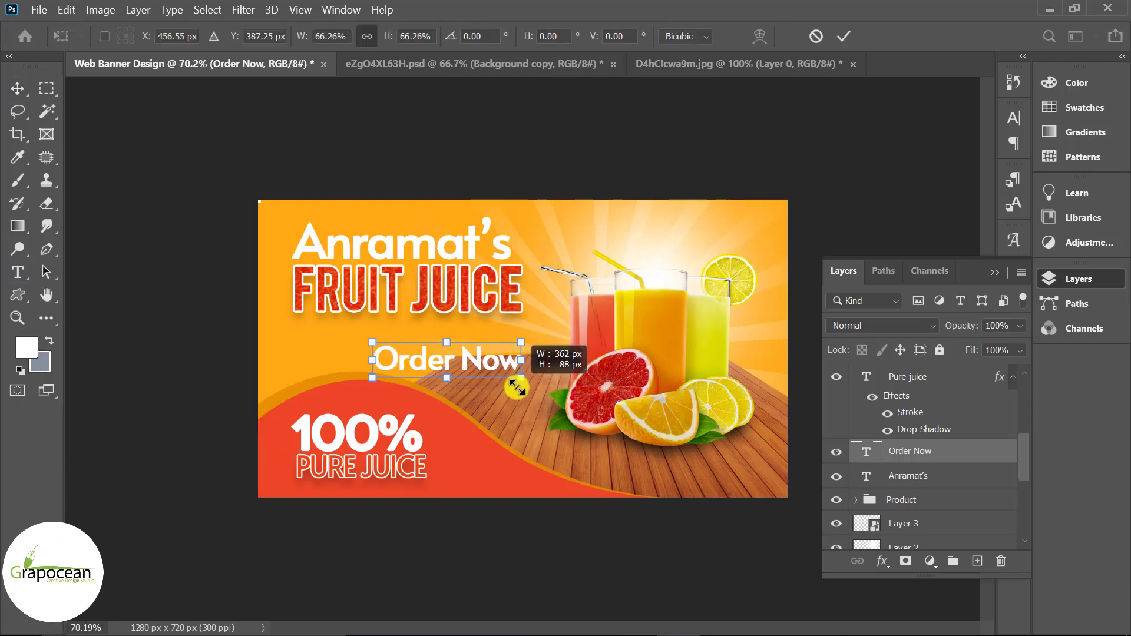
pyautogui.click(841, 30)
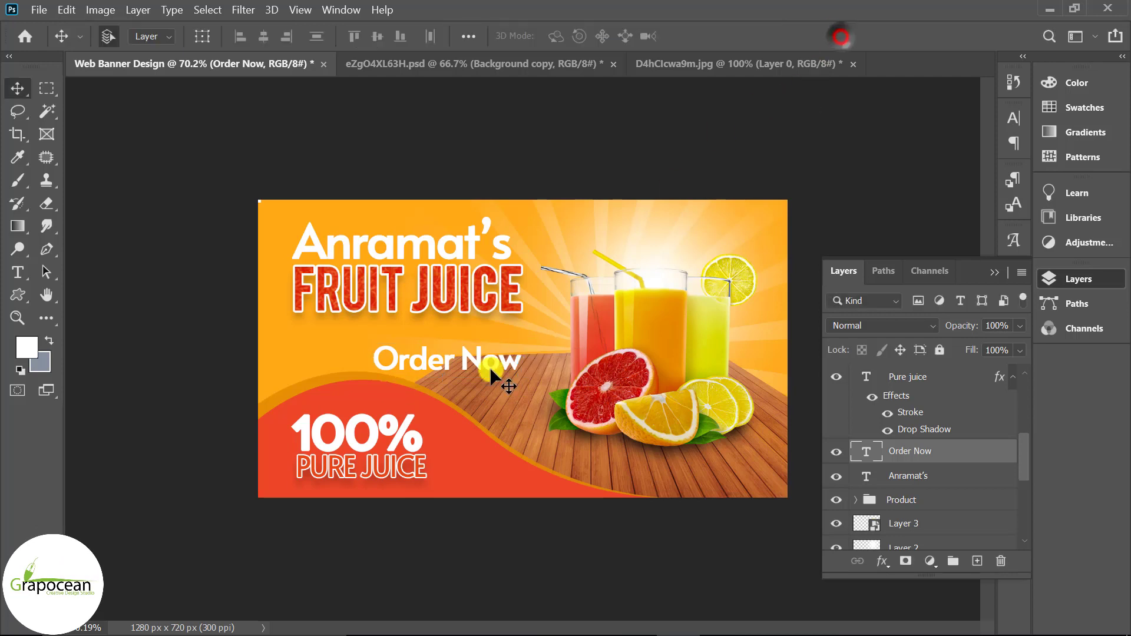
pyautogui.moveTo(503, 378); pyautogui.dragTo(642, 489)
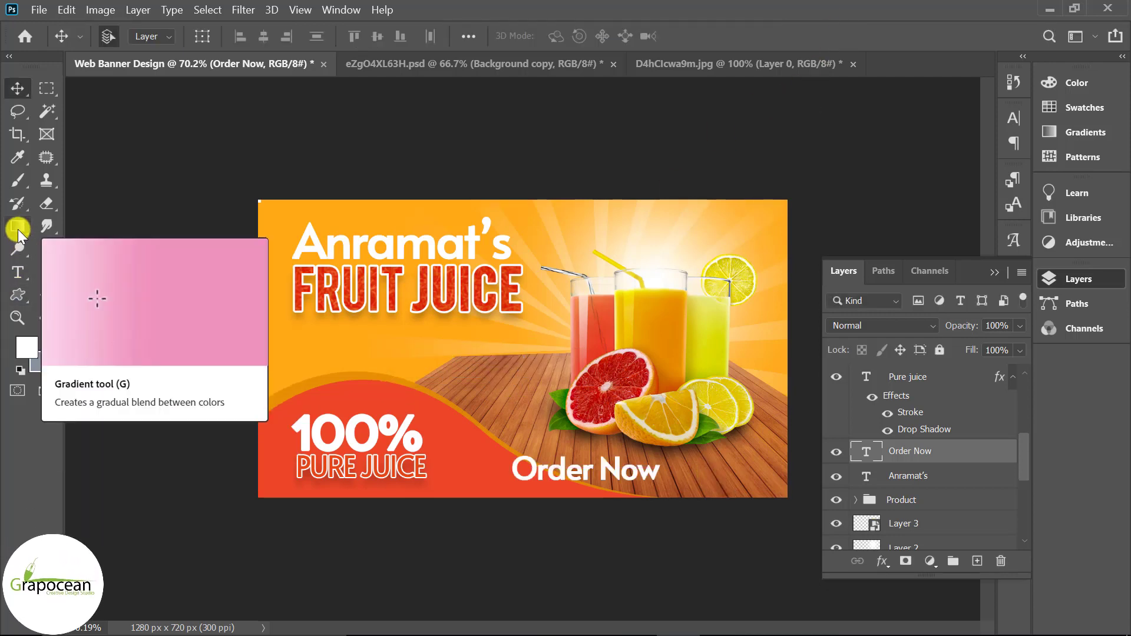
# Draw a white rounded rectangle over Order Now and send it behind the text.
pyautogui.rightClick(18, 294)
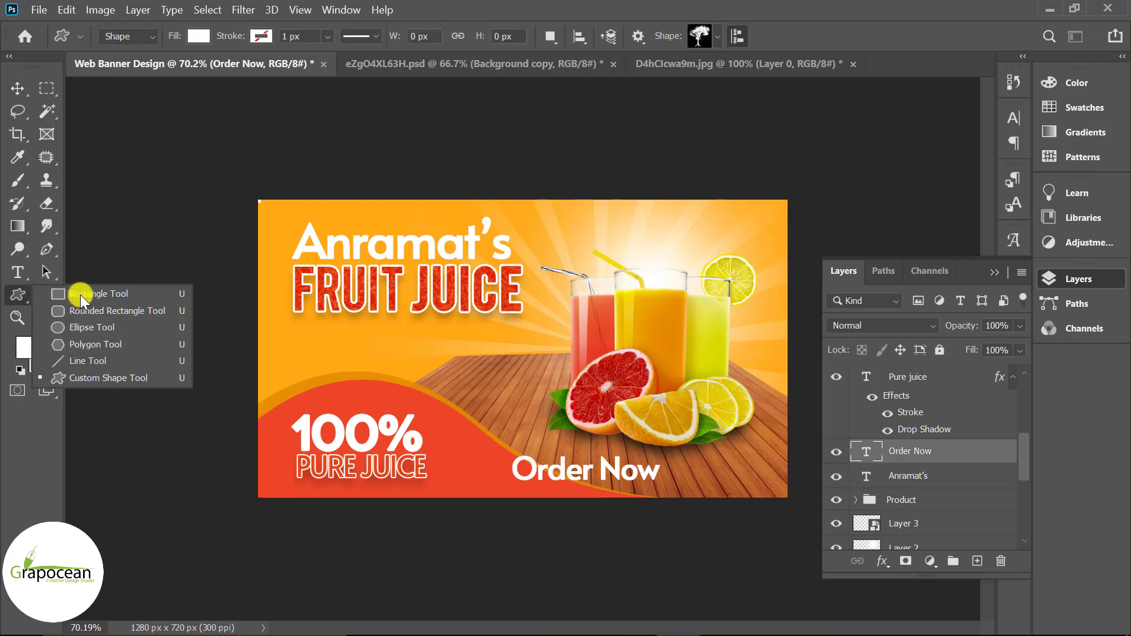
pyautogui.click(106, 311)
pyautogui.moveTo(509, 453); pyautogui.dragTo(670, 487)
pyautogui.click(744, 306)
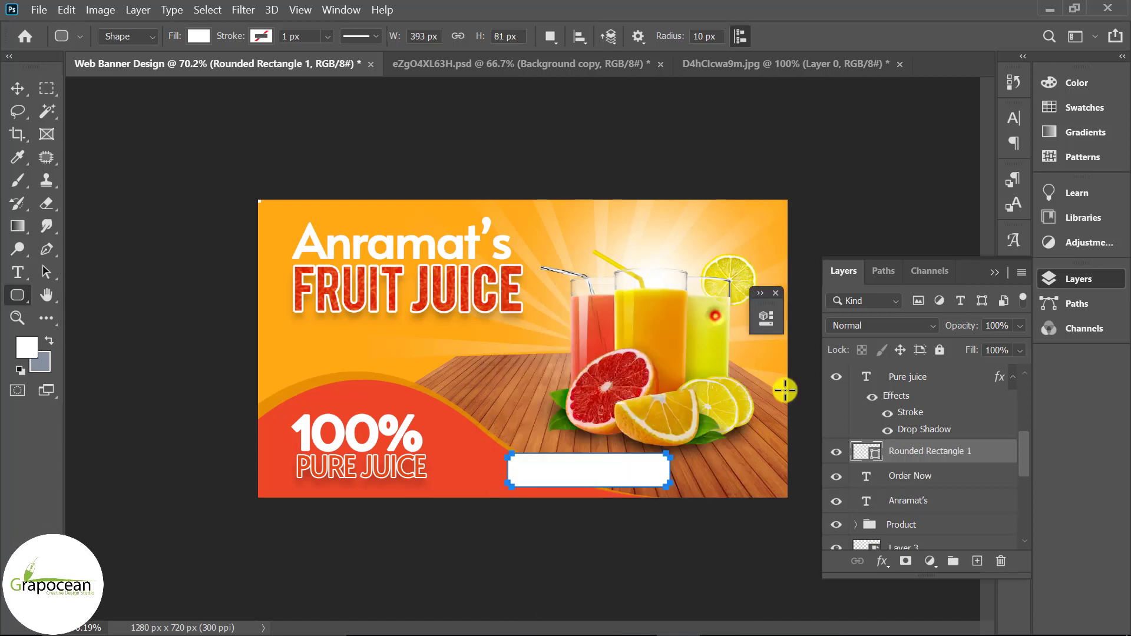
pyautogui.click(17, 87)
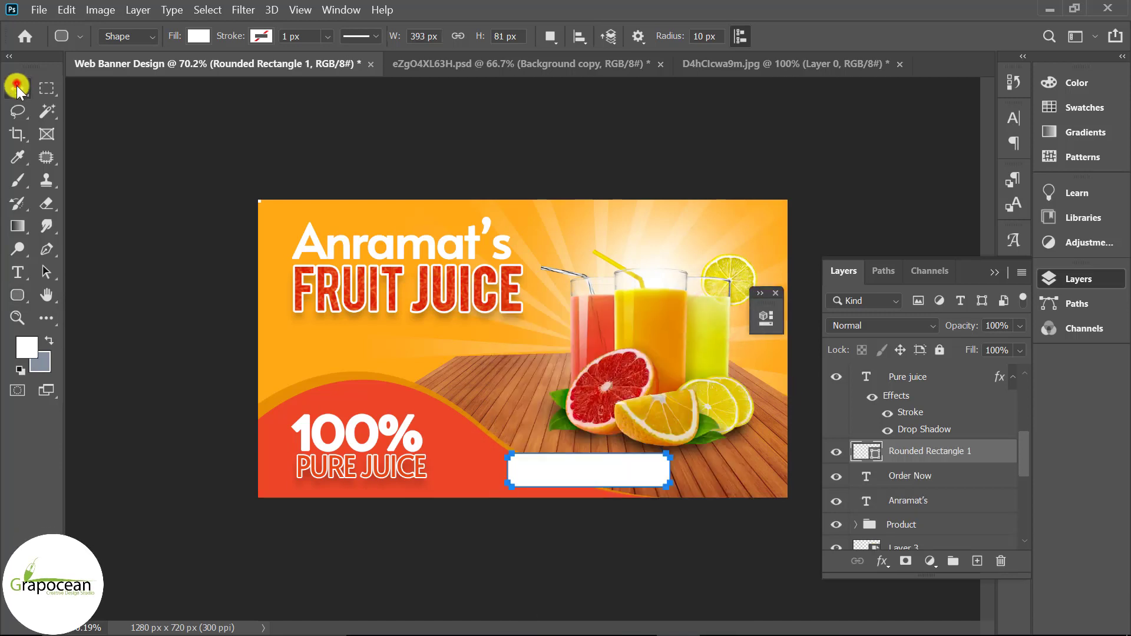
pyautogui.hotkey('ctrl', '[')
pyautogui.click(626, 472)
# Colour the Order Now text the banner's red, eb4628.
pyautogui.click(17, 273)
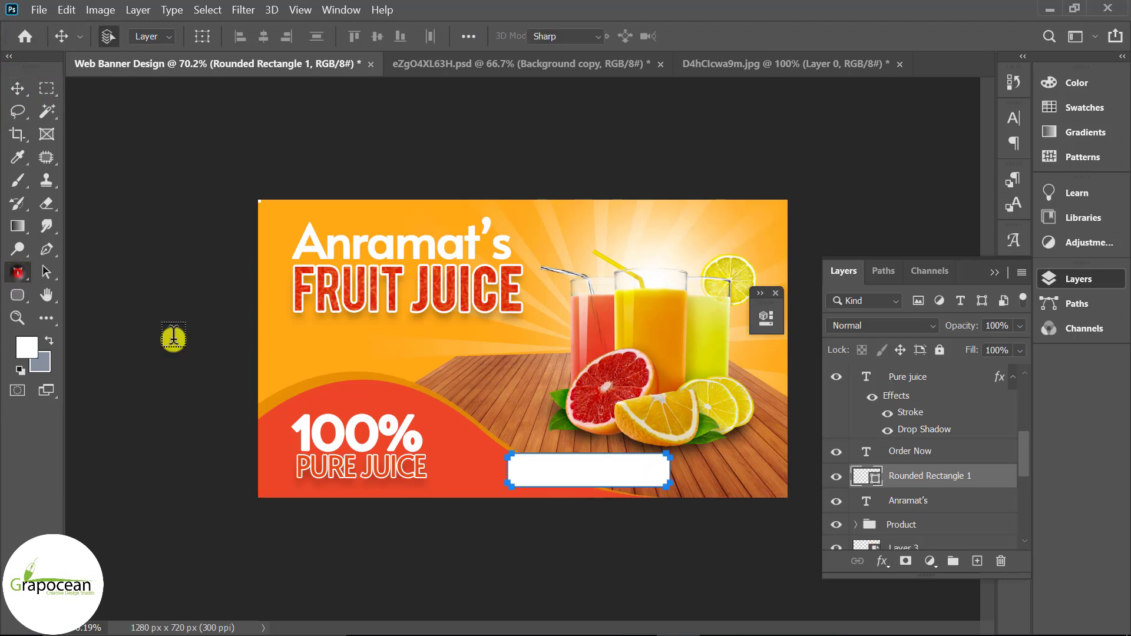
pyautogui.moveTo(525, 474); pyautogui.dragTo(739, 476)
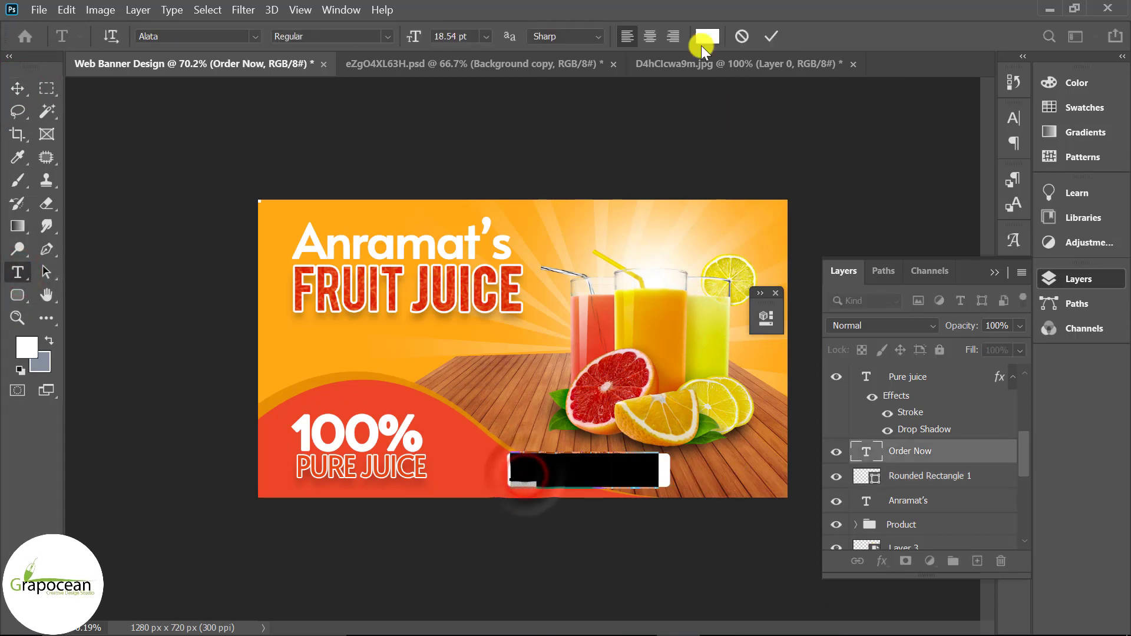
pyautogui.click(707, 36)
pyautogui.click(443, 452)
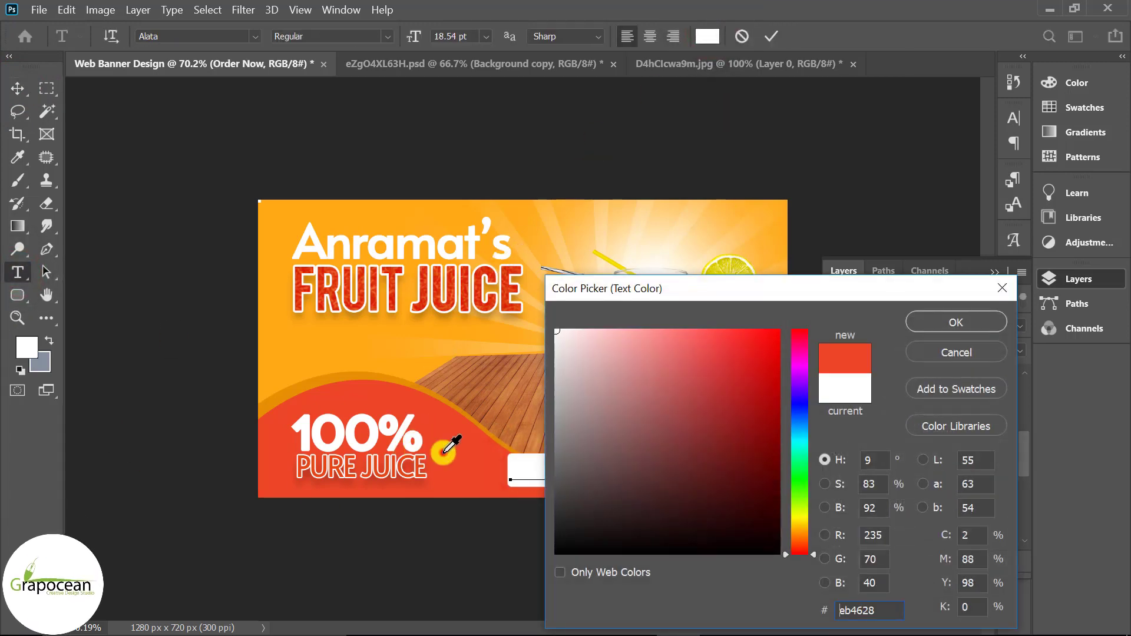
pyautogui.click(982, 323)
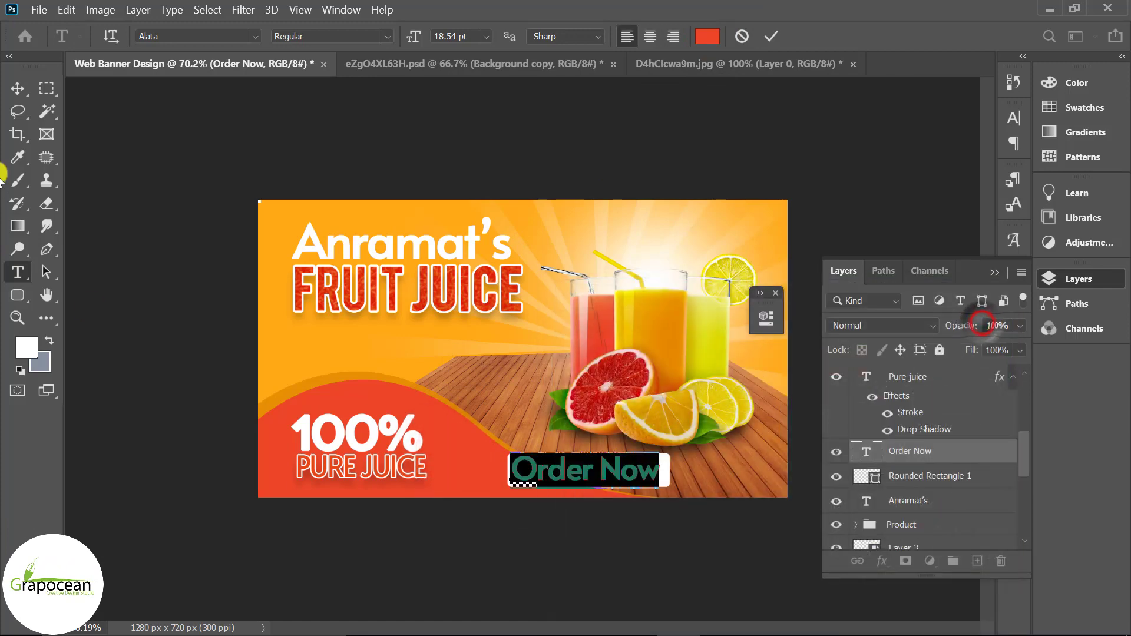
pyautogui.click(17, 88)
pyautogui.scroll(2, 663, 503)
pyautogui.scroll(-2, 663, 503)
pyautogui.scroll(1, 614, 480)
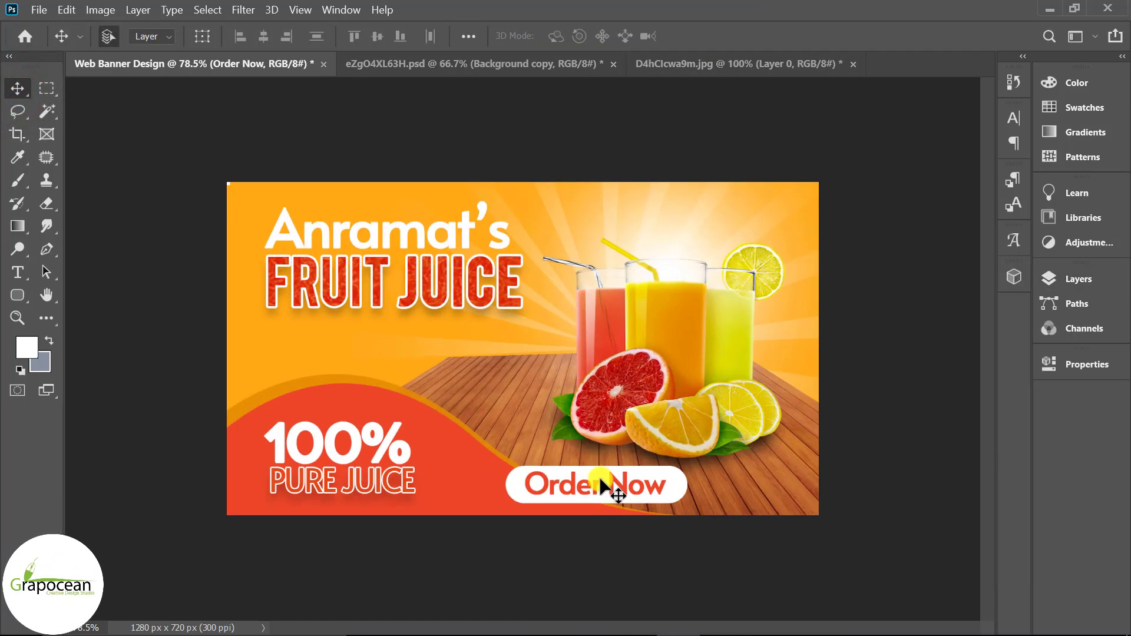
pyautogui.scroll(3, 677, 492)
pyautogui.scroll(-1, 707, 477)
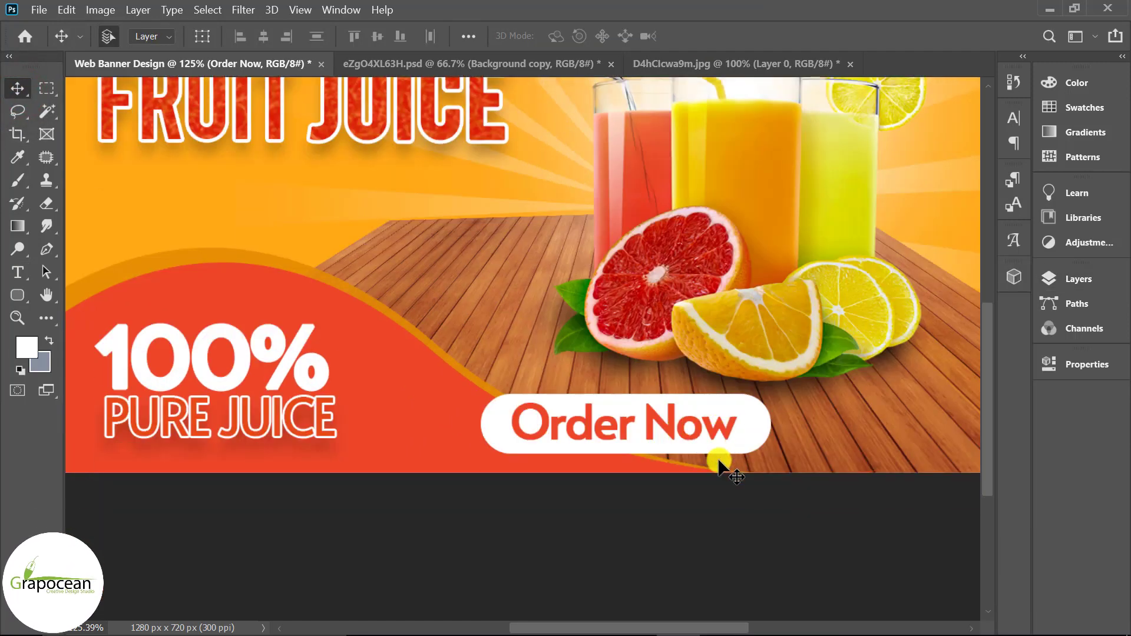
# Give the button shape a red colour overlay sampled from the banner.
pyautogui.click(1079, 279)
pyautogui.click(837, 476)
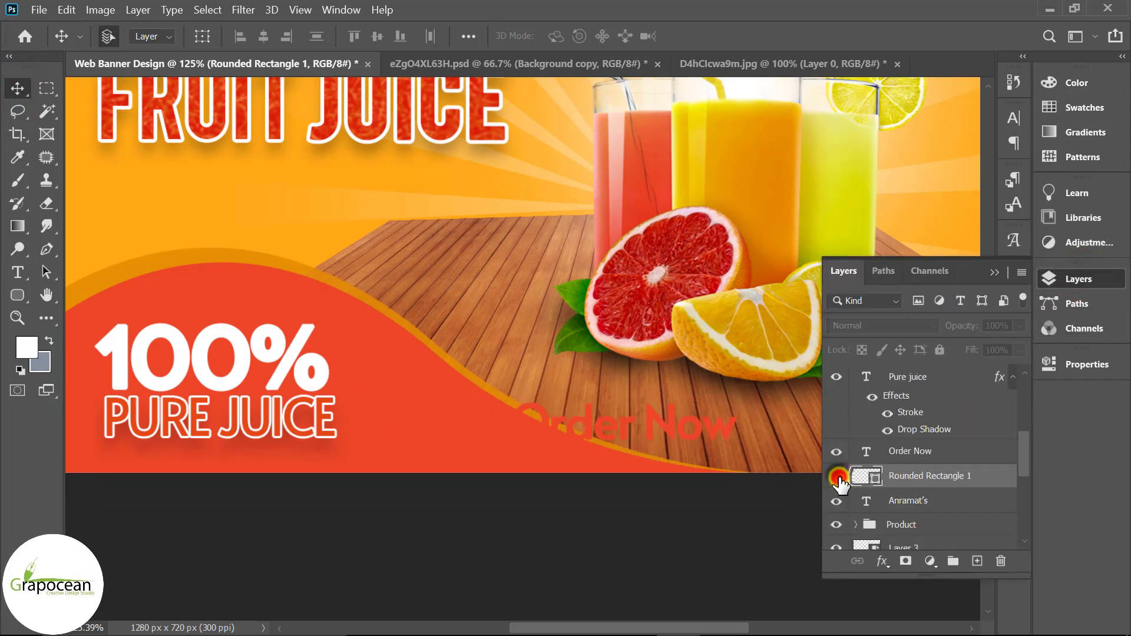
pyautogui.rightClick(921, 474)
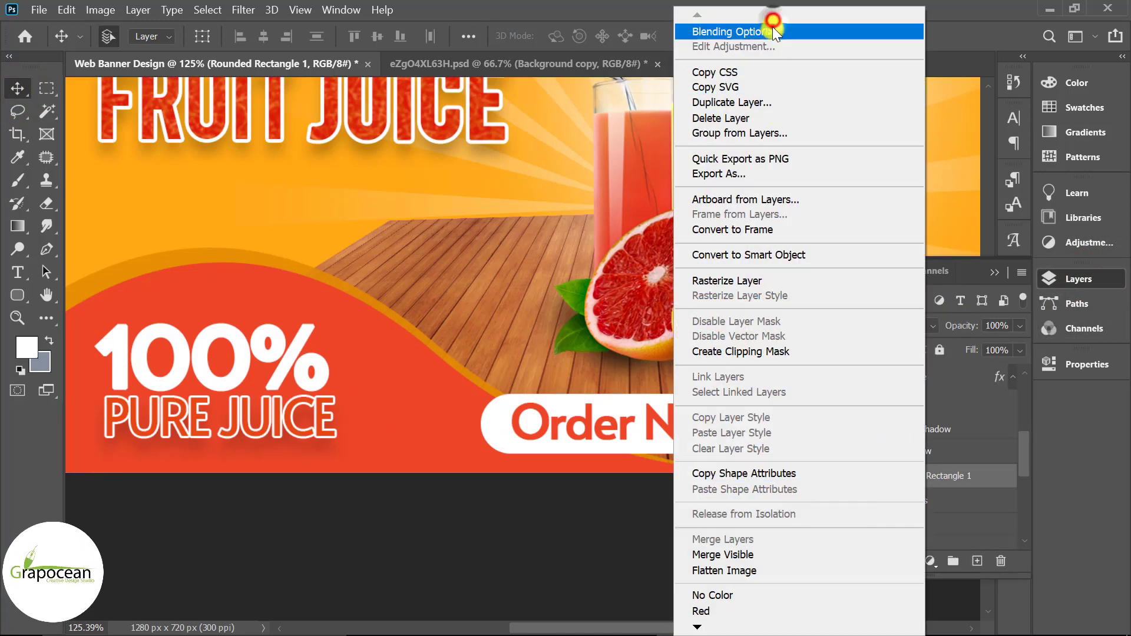
pyautogui.click(773, 29)
pyautogui.moveTo(419, 221); pyautogui.dragTo(921, 251)
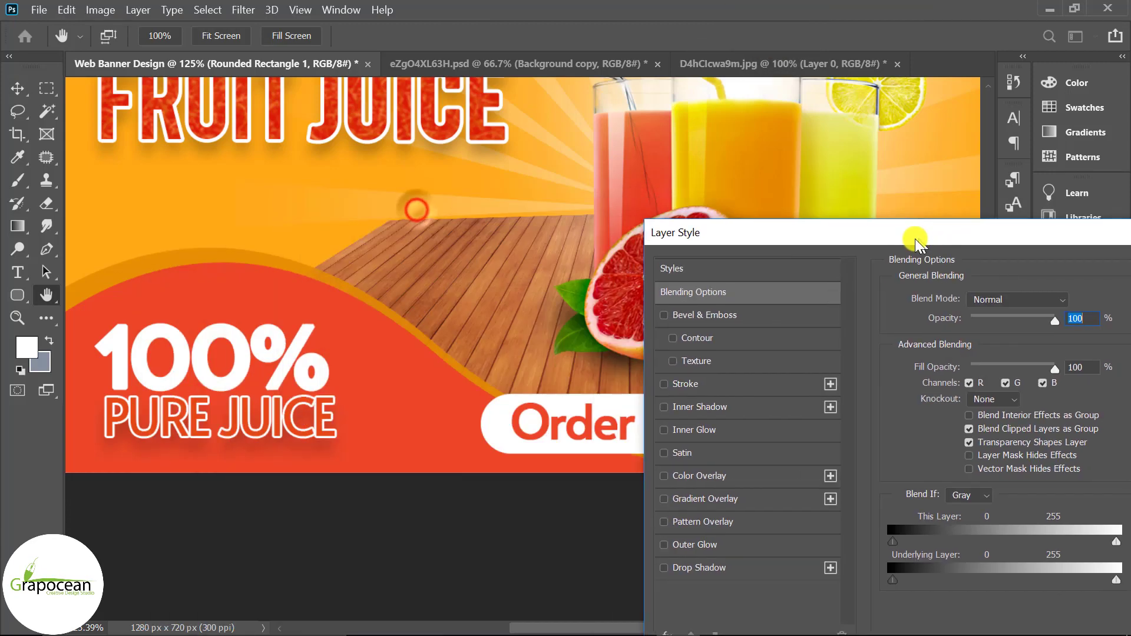
pyautogui.click(710, 476)
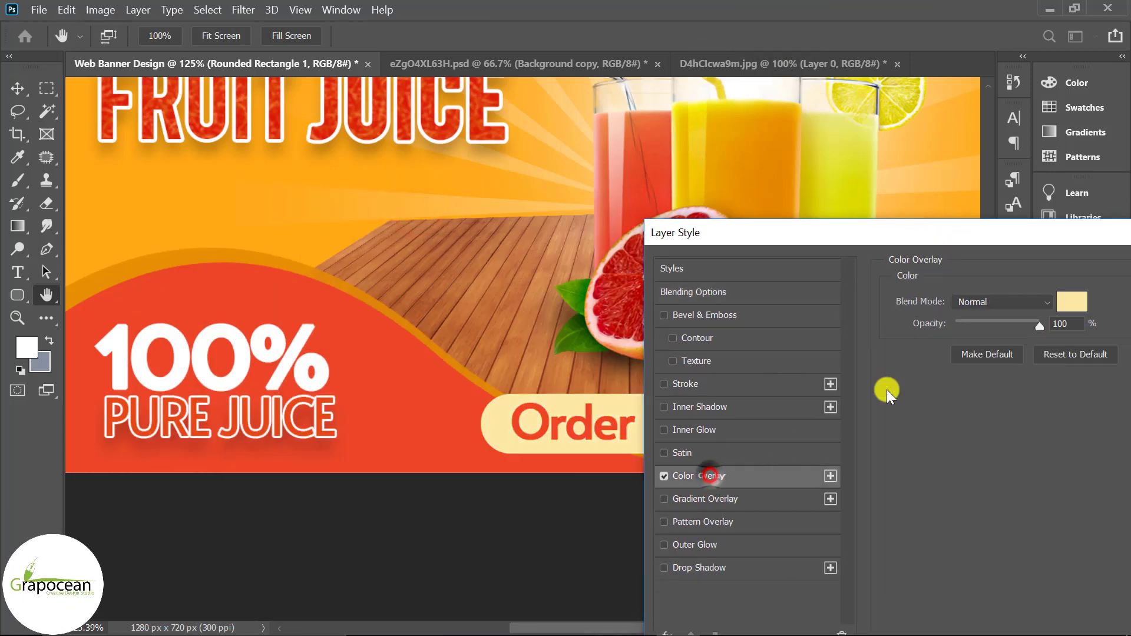
pyautogui.click(1068, 303)
pyautogui.click(377, 413)
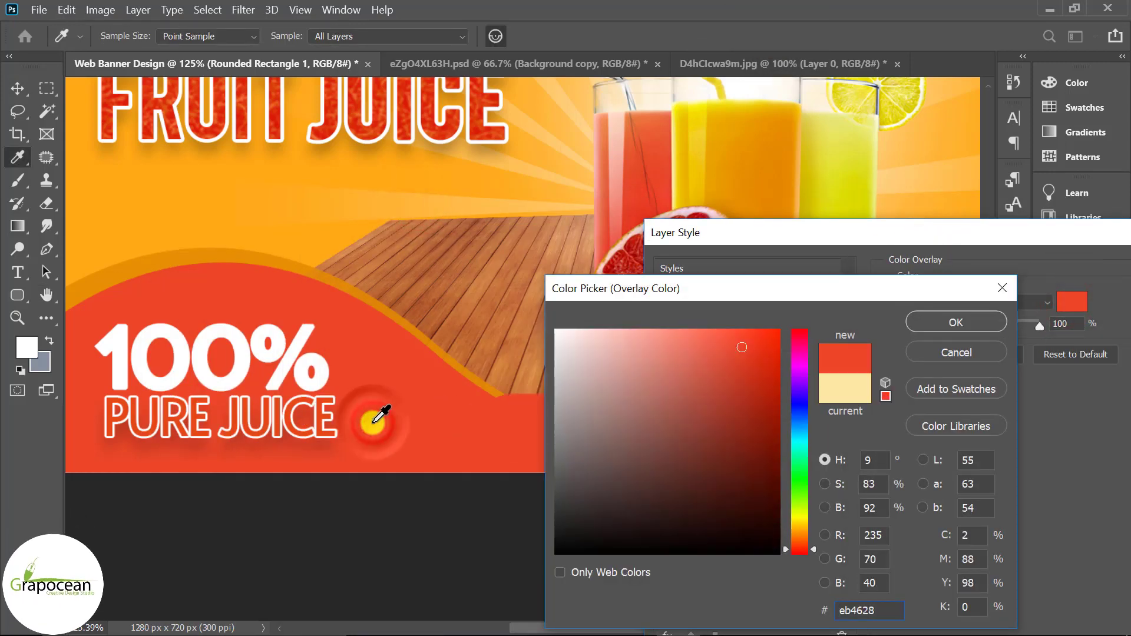
pyautogui.moveTo(805, 300); pyautogui.dragTo(943, 342)
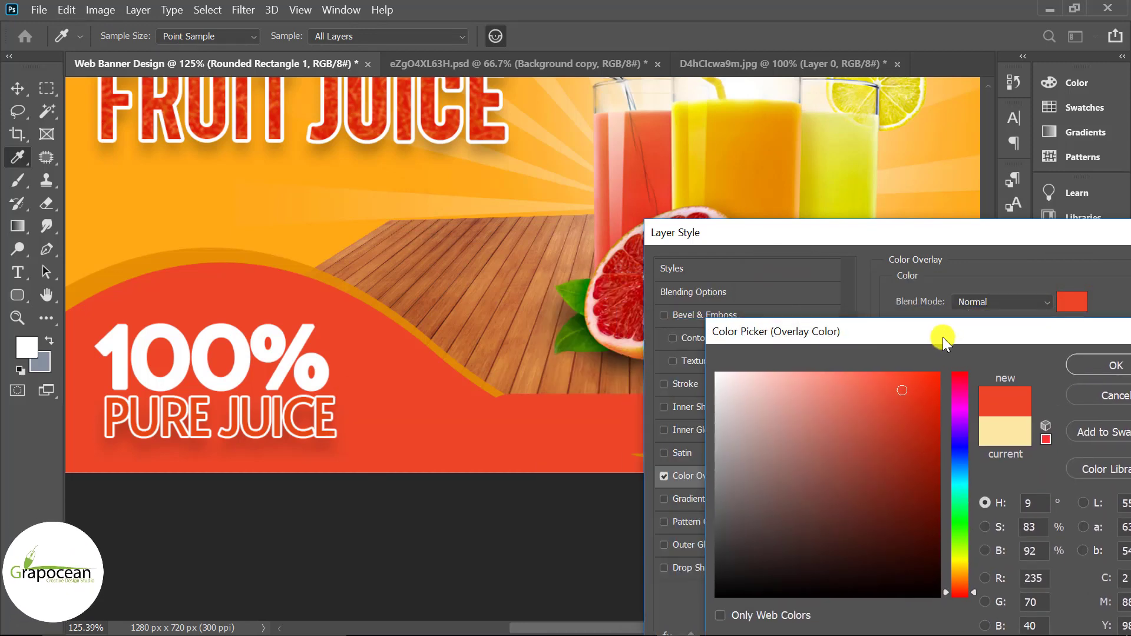
pyautogui.moveTo(882, 390); pyautogui.dragTo(859, 406)
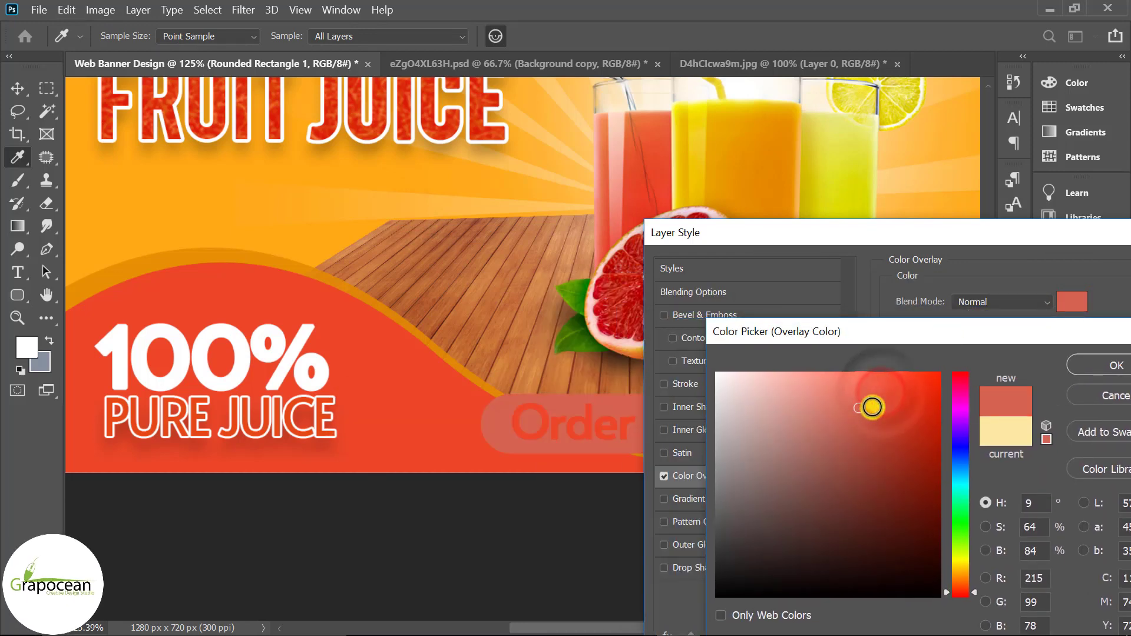
pyautogui.moveTo(584, 416); pyautogui.dragTo(421, 413)
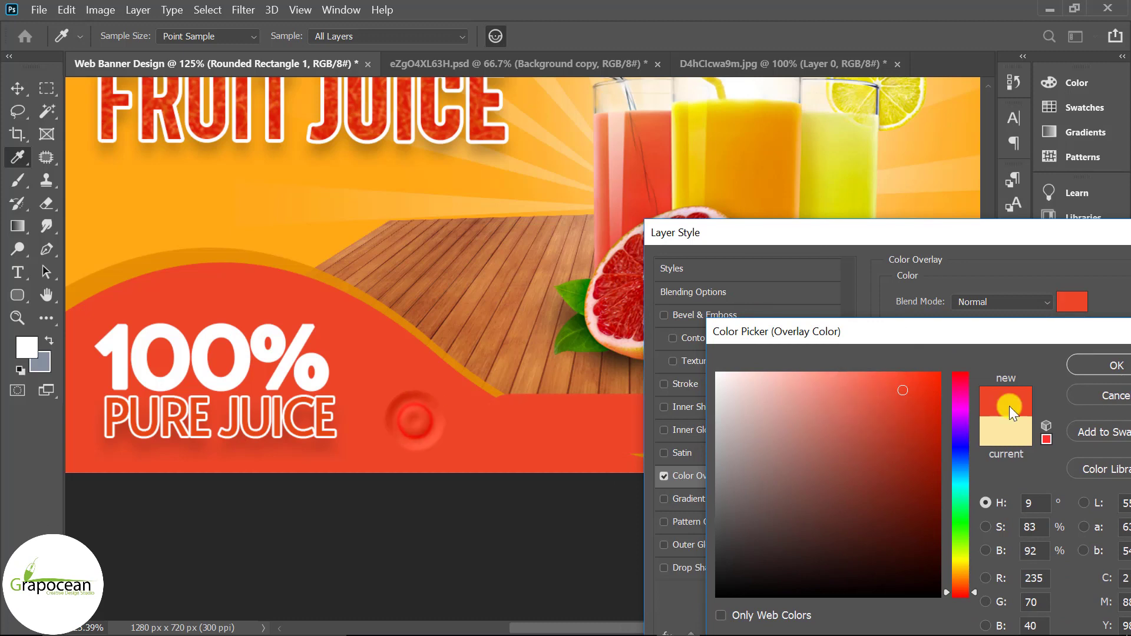
pyautogui.click(1111, 365)
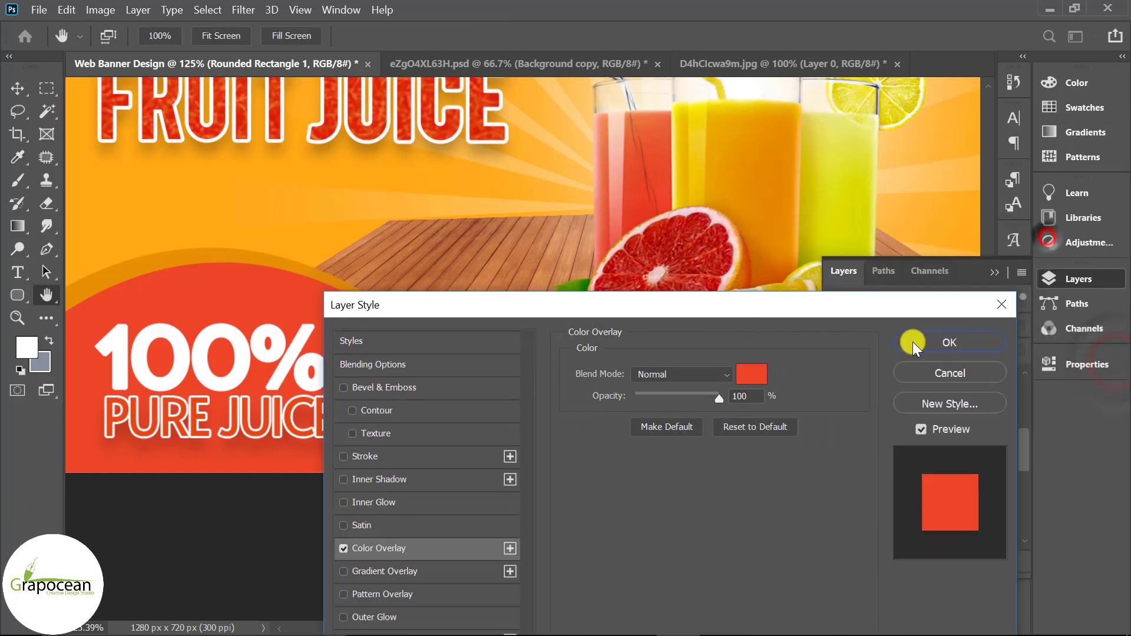
pyautogui.click(914, 344)
# Add a drop shadow to the Order Now button.
pyautogui.rightClick(960, 477)
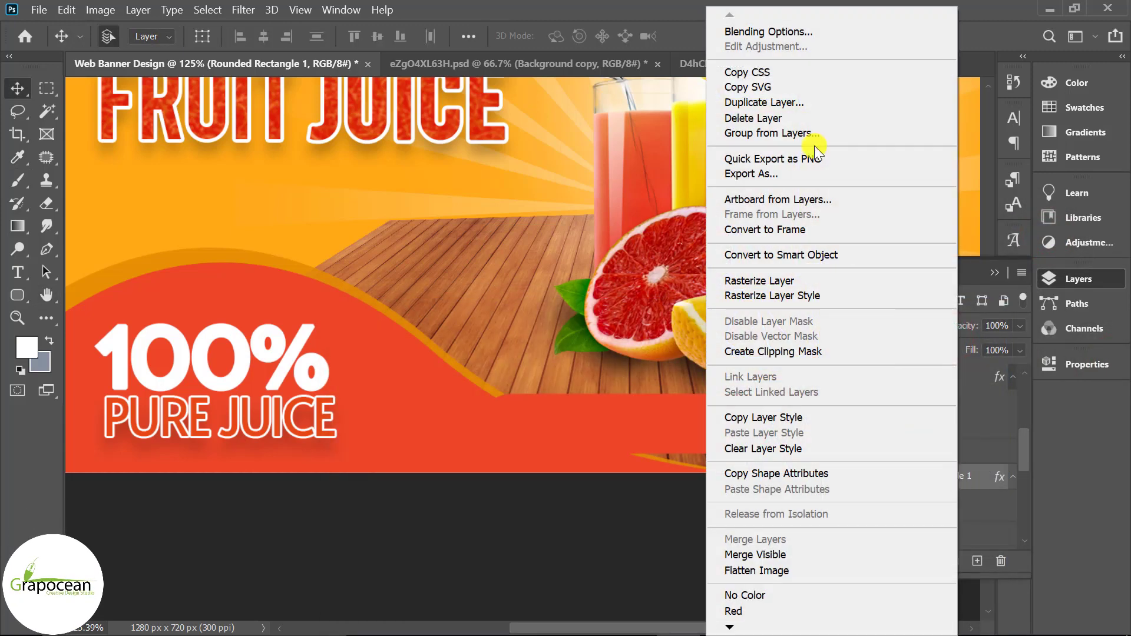
pyautogui.click(793, 37)
pyautogui.click(406, 540)
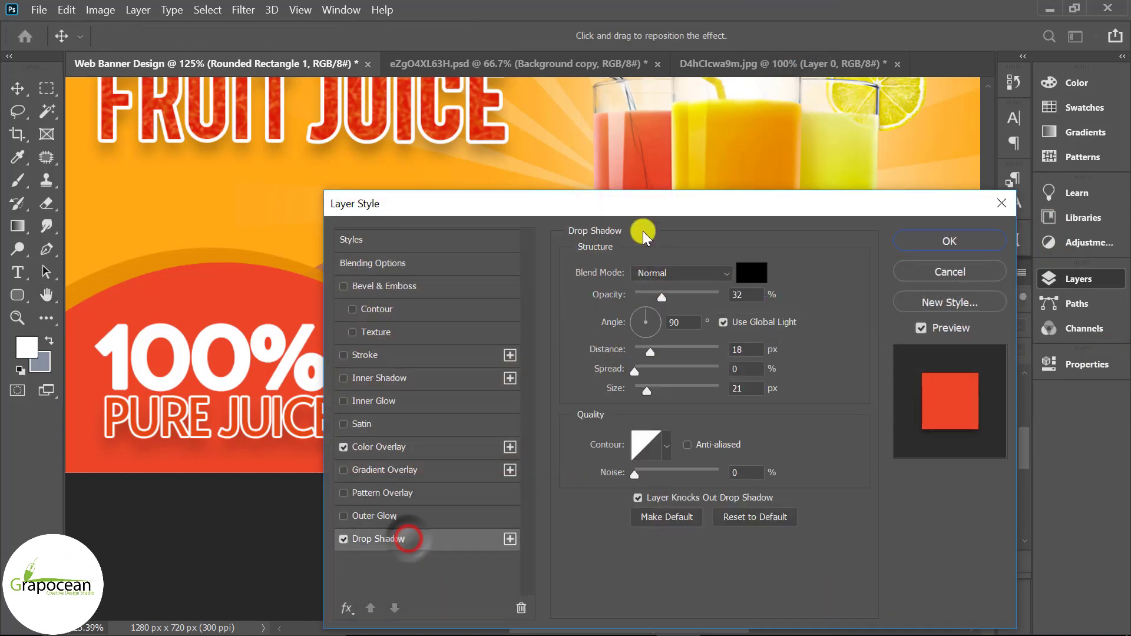
pyautogui.moveTo(648, 204); pyautogui.dragTo(436, 461)
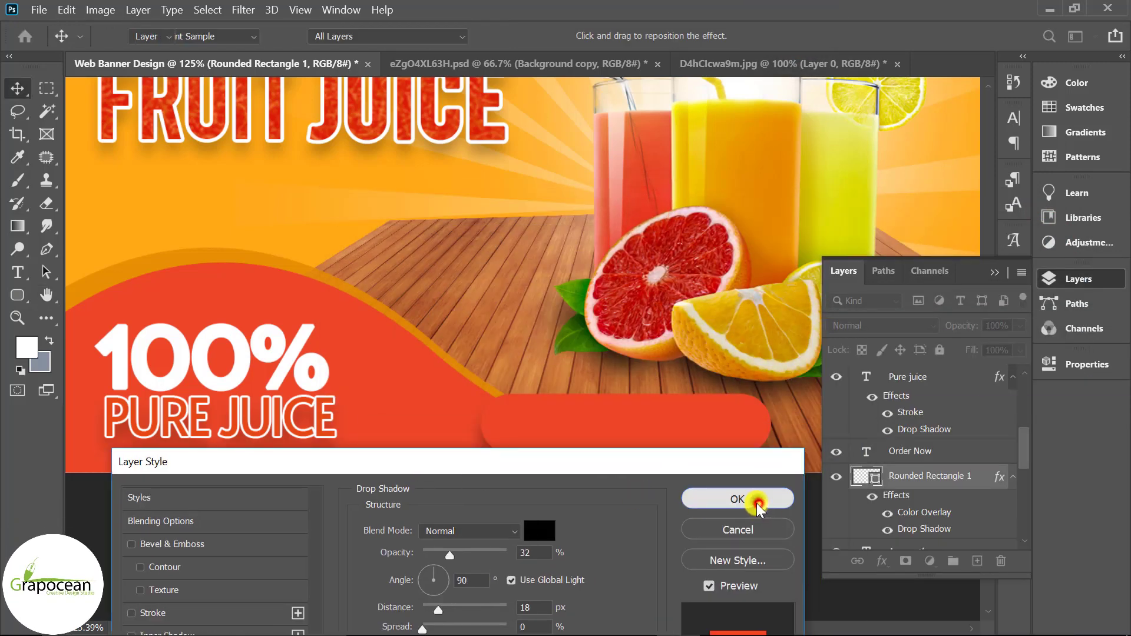
pyautogui.click(759, 508)
# Make the Order Now text white (#ffffff).
pyautogui.click(18, 273)
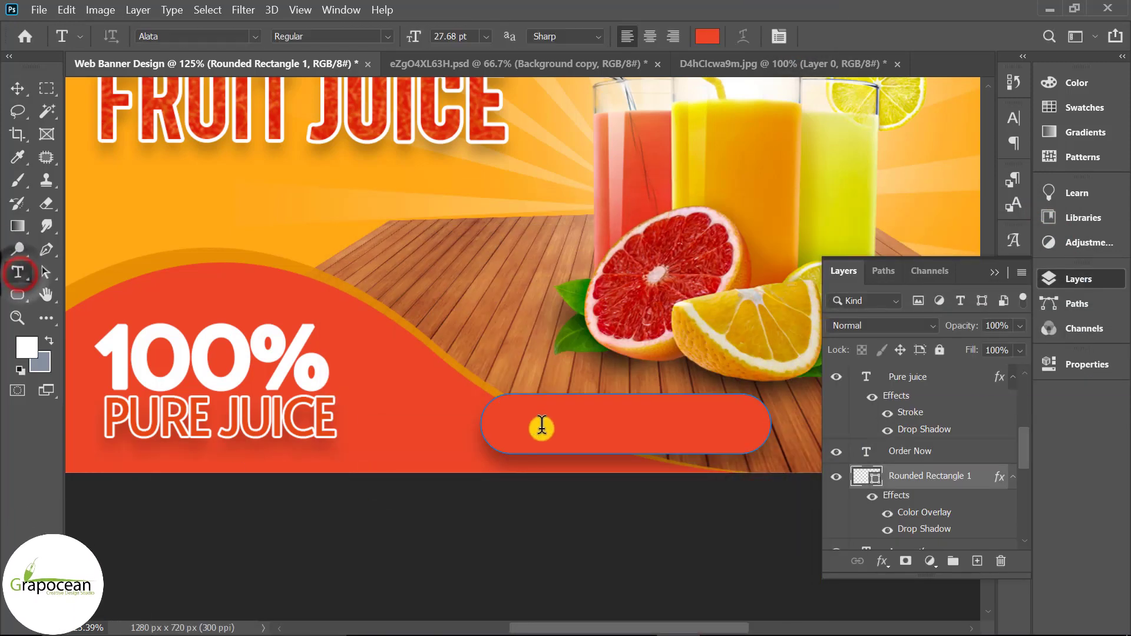
pyautogui.moveTo(734, 427); pyautogui.dragTo(510, 433)
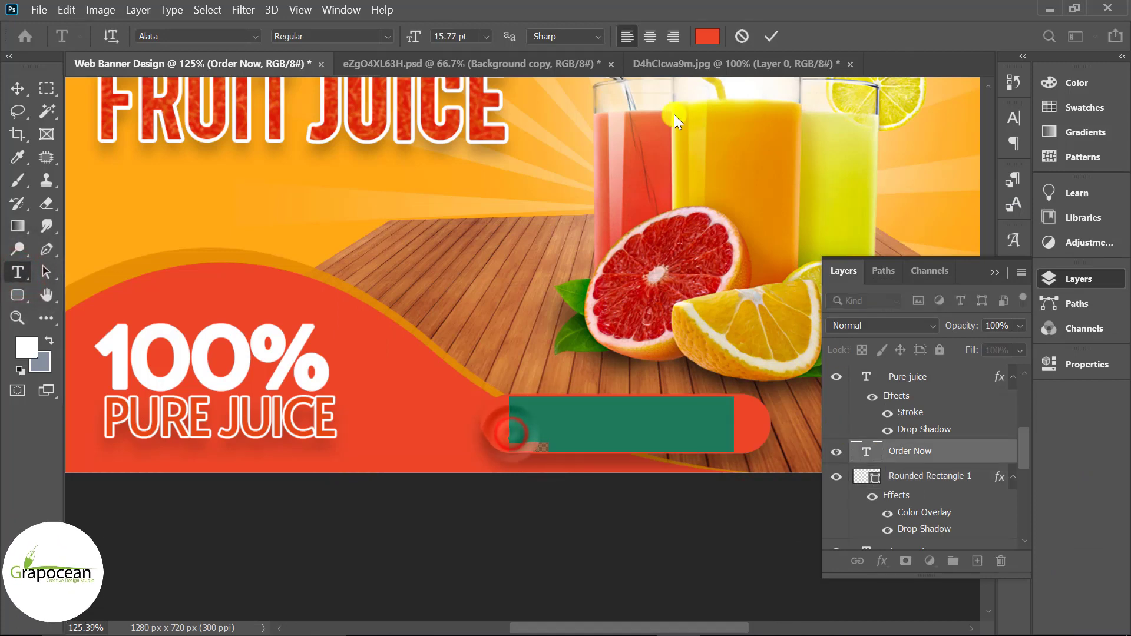
pyautogui.click(707, 36)
pyautogui.moveTo(669, 471); pyautogui.dragTo(664, 331)
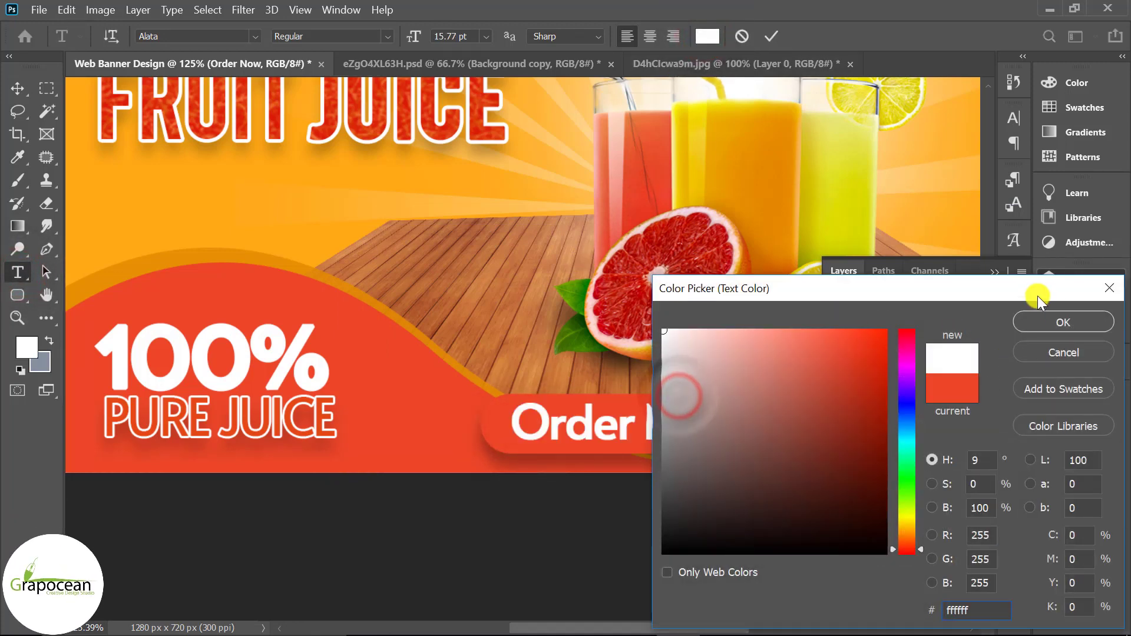
pyautogui.click(1056, 324)
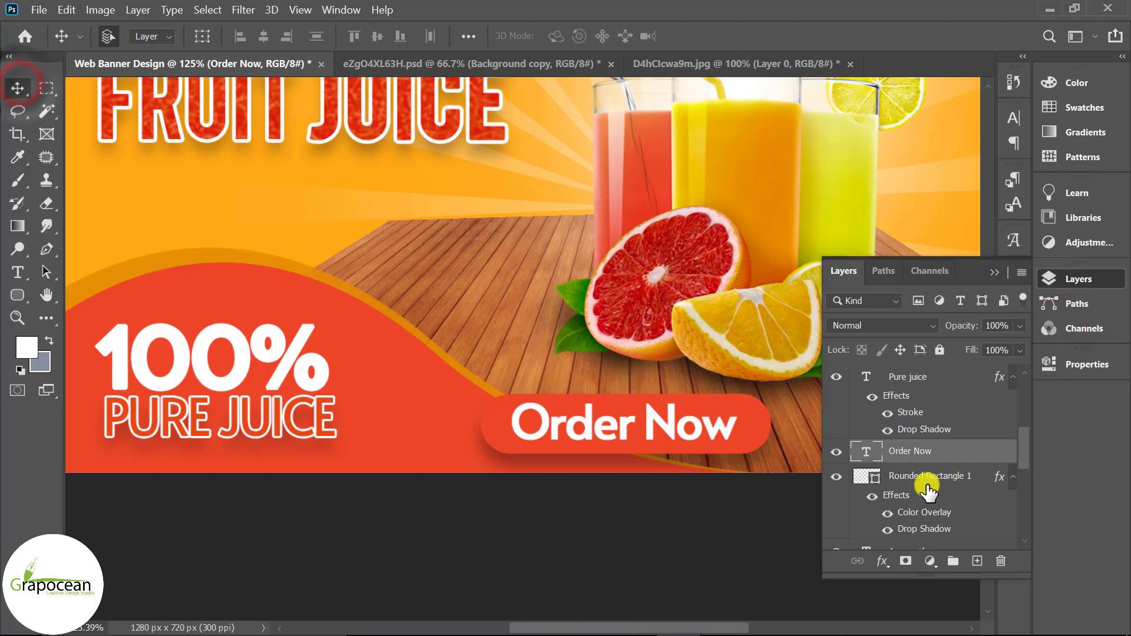
# On a new layer, draw a curved white highlight across the button's lower part.
pyautogui.click(927, 485)
pyautogui.click(977, 561)
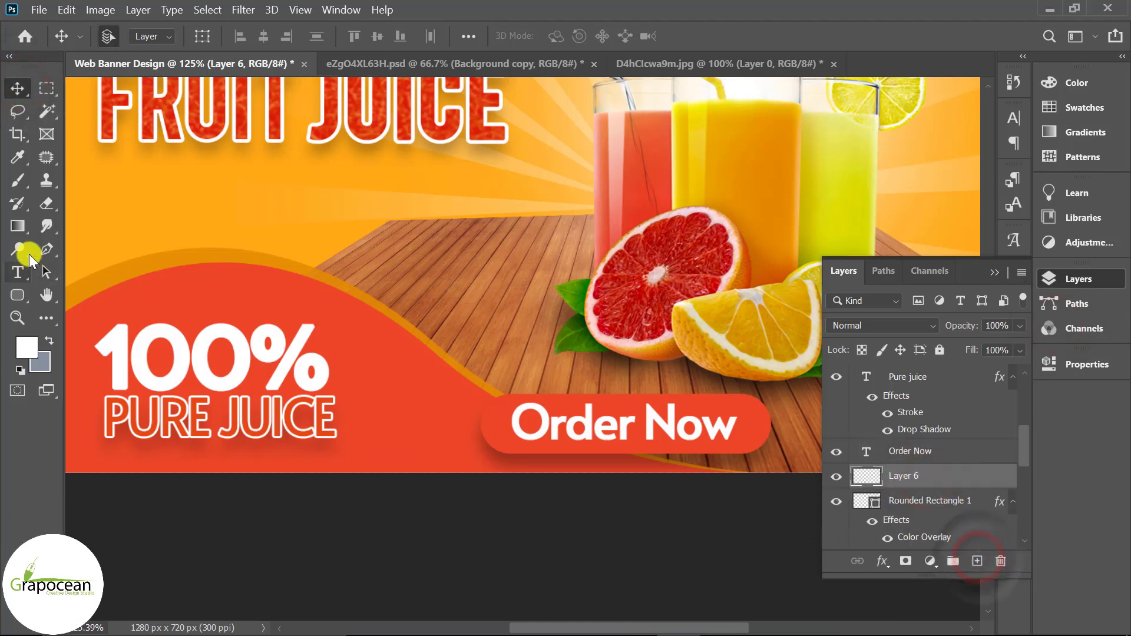
pyautogui.click(46, 250)
pyautogui.click(483, 403)
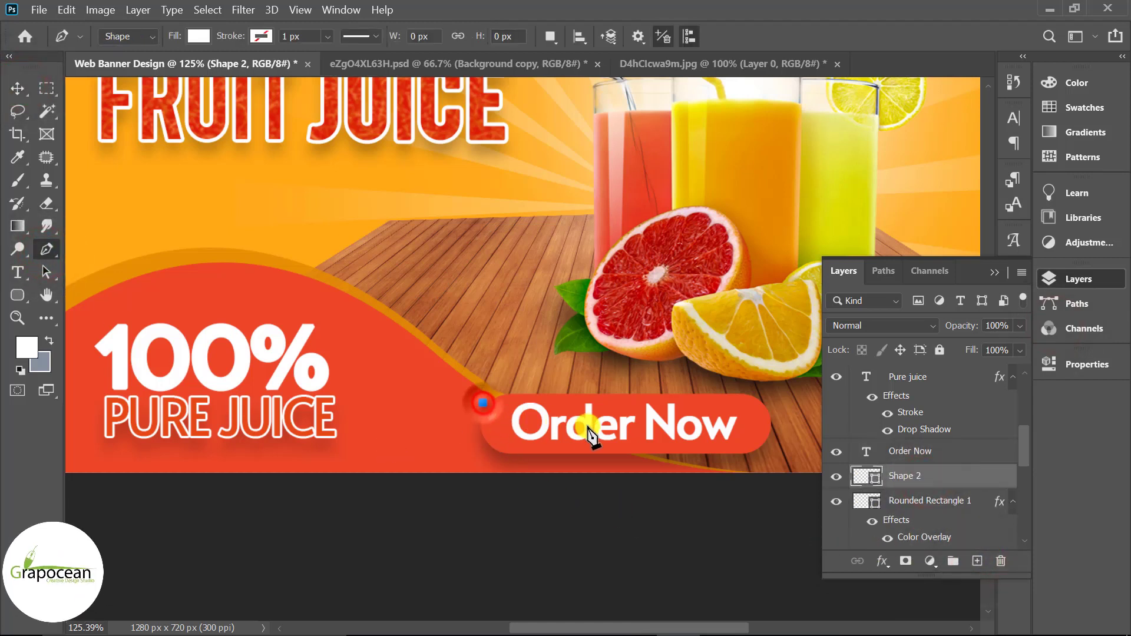
pyautogui.moveTo(600, 427); pyautogui.dragTo(659, 426)
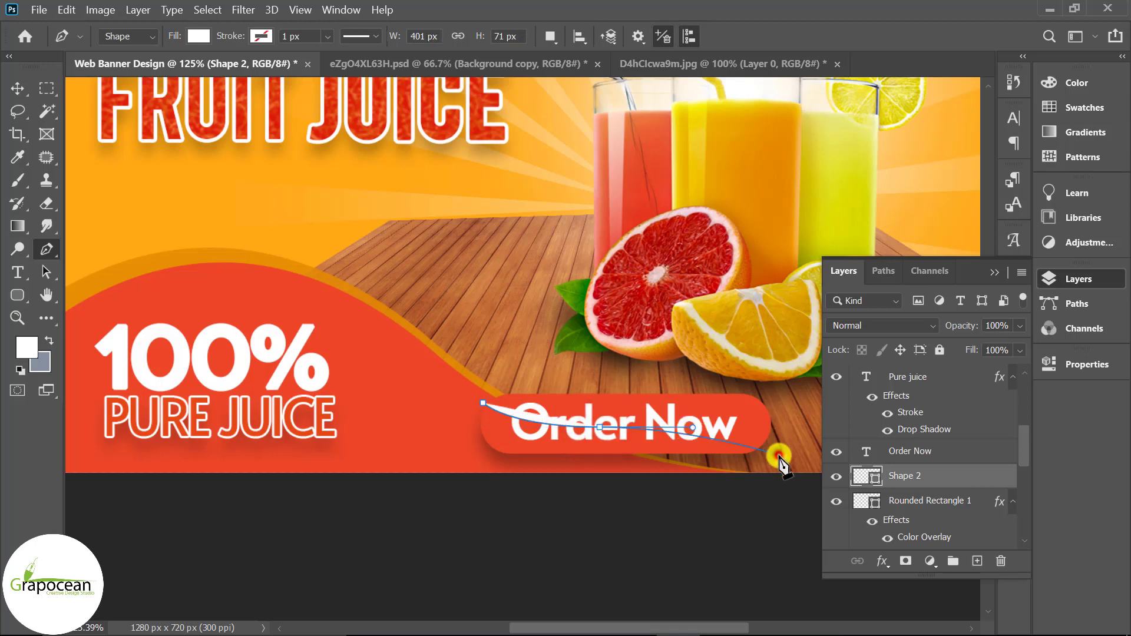
pyautogui.moveTo(779, 455); pyautogui.dragTo(795, 480)
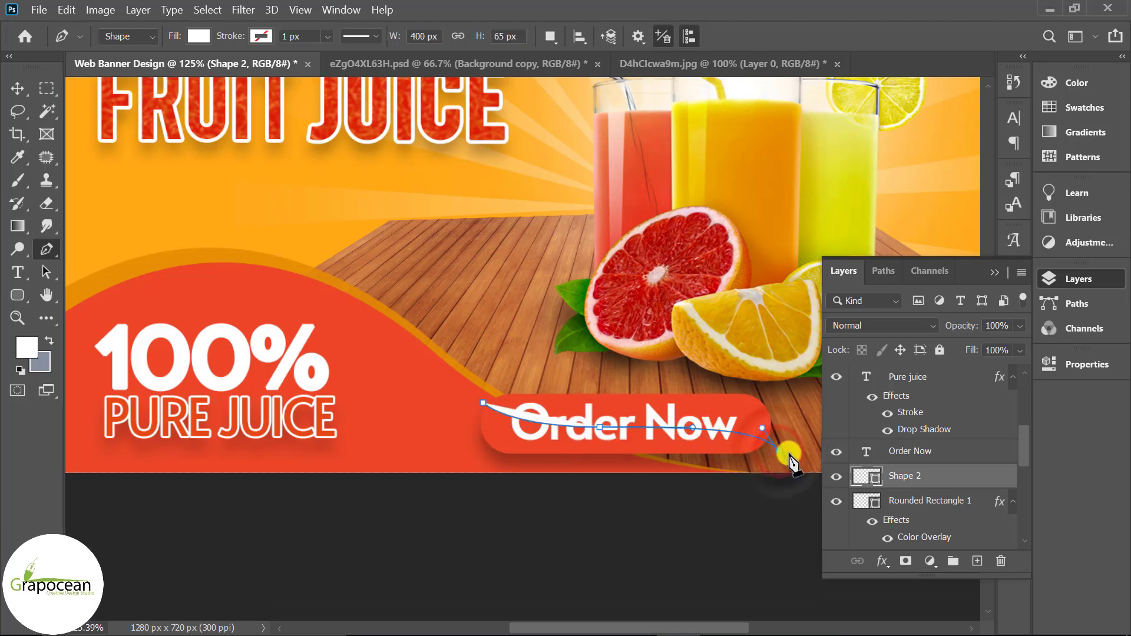
pyautogui.moveTo(486, 458); pyautogui.dragTo(518, 481)
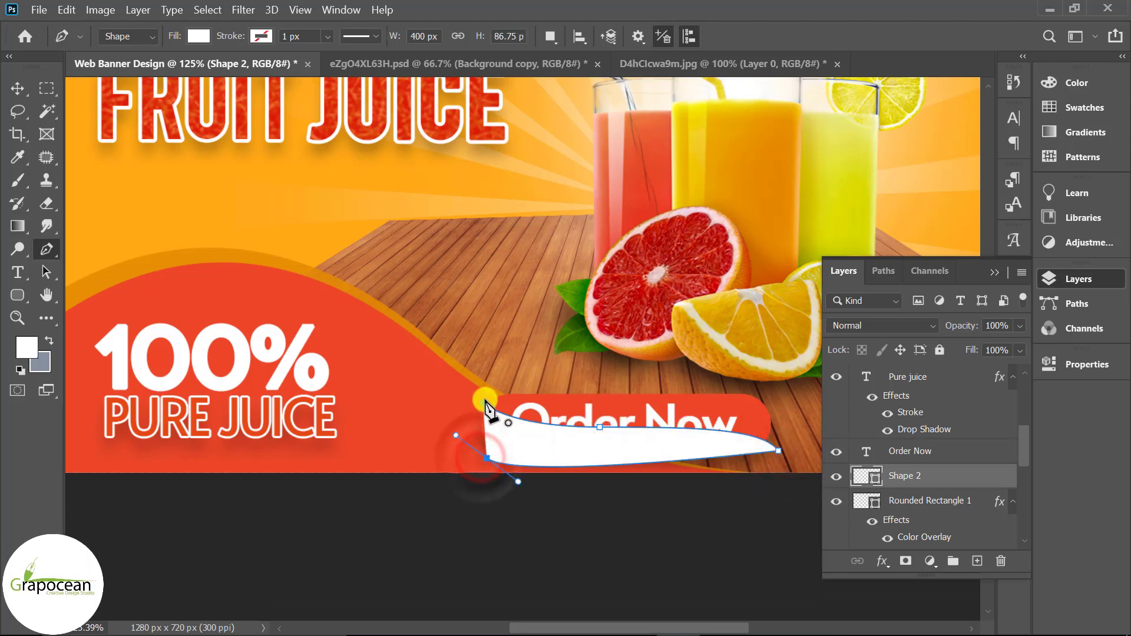
pyautogui.moveTo(516, 401); pyautogui.dragTo(521, 401)
# Clip and mask the highlight to the button and drop its opacity to 25%.
pyautogui.click(18, 89)
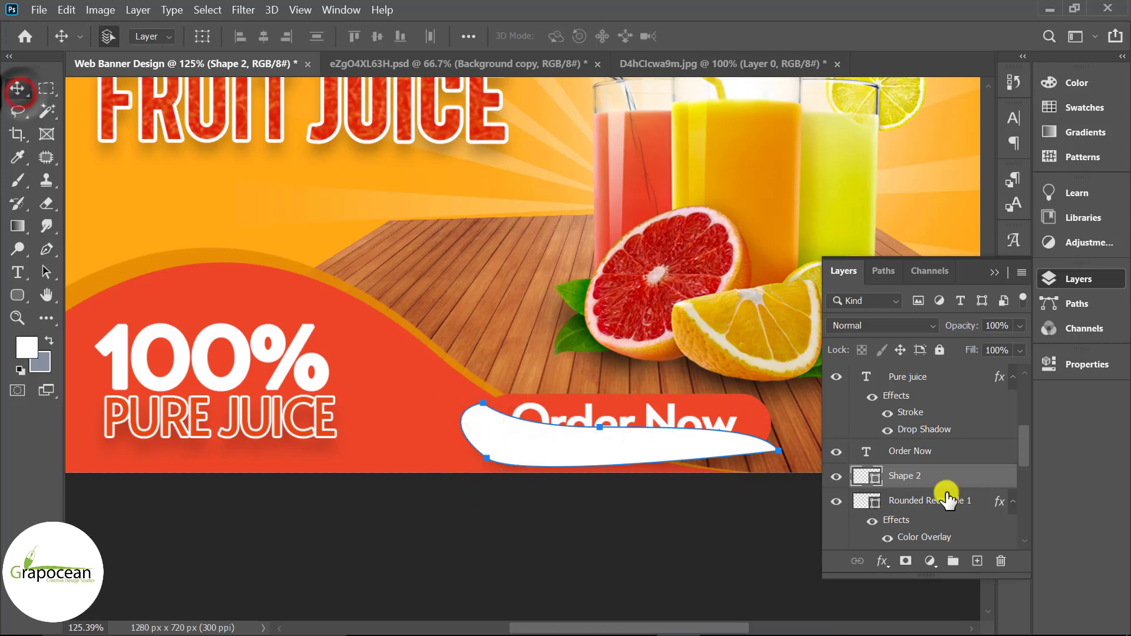
pyautogui.rightClick(935, 473)
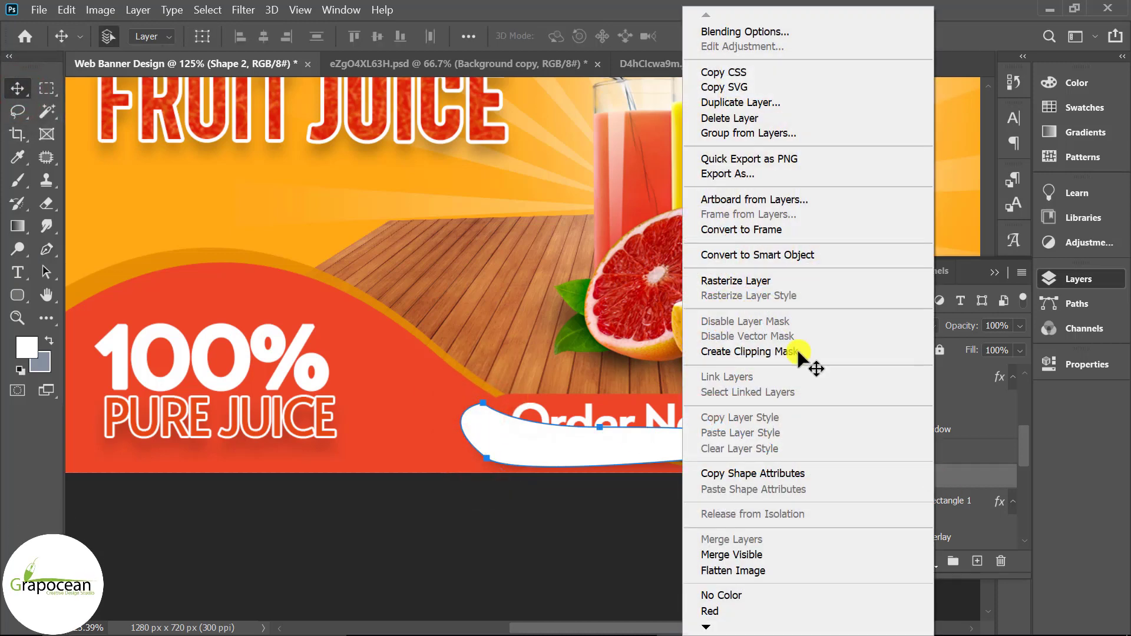
pyautogui.click(798, 352)
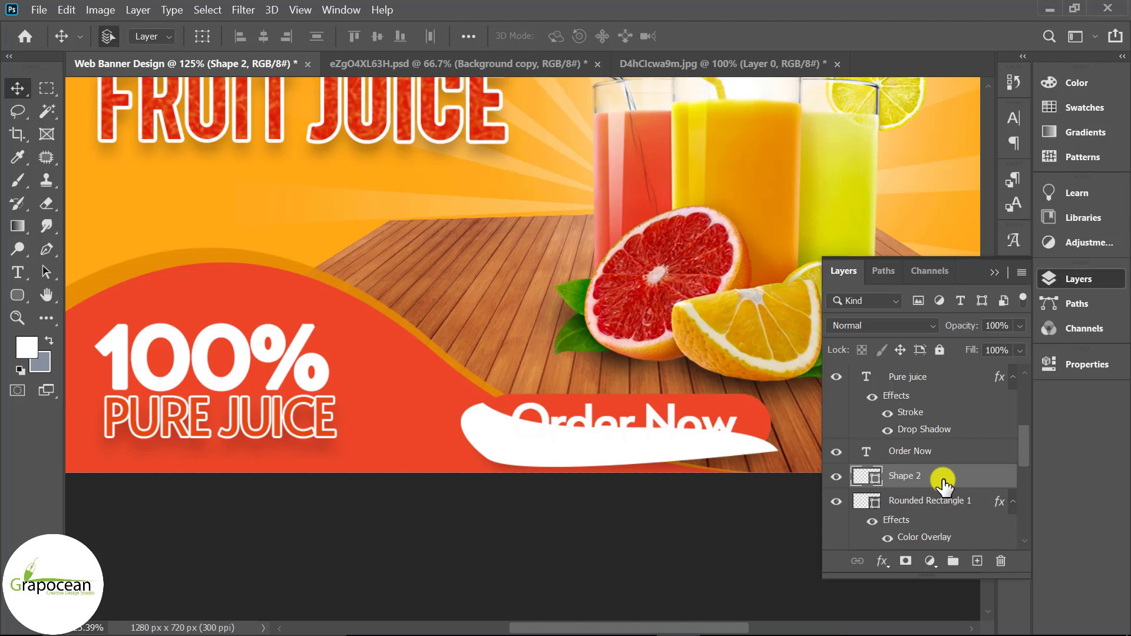
pyautogui.keyDown('ctrl'); pyautogui.click(861, 503); pyautogui.keyUp('ctrl')
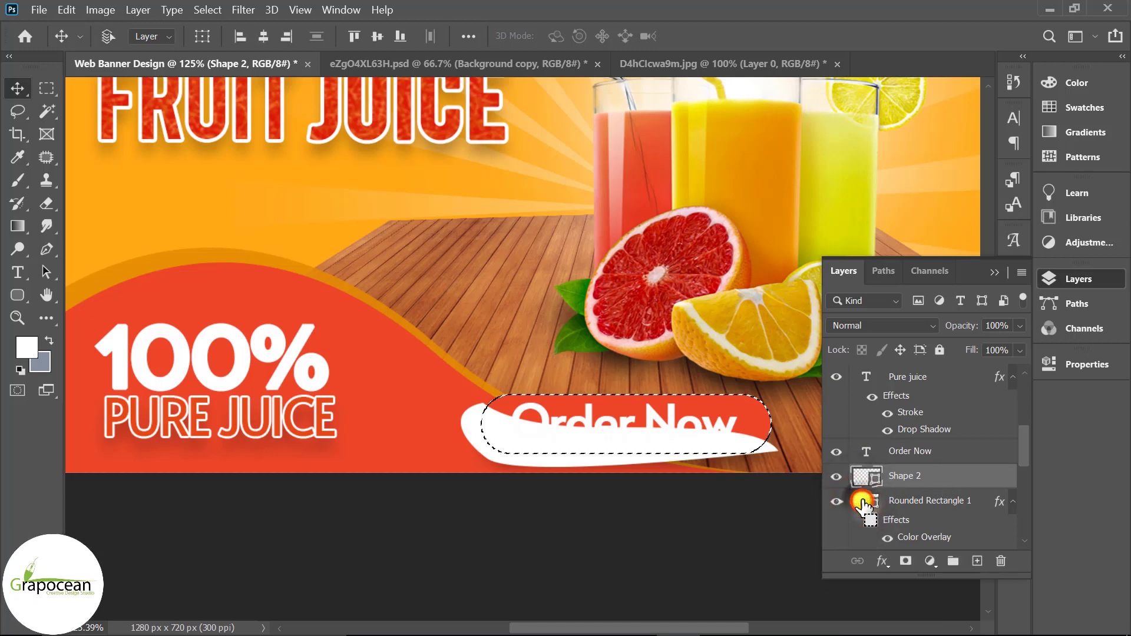
pyautogui.click(906, 561)
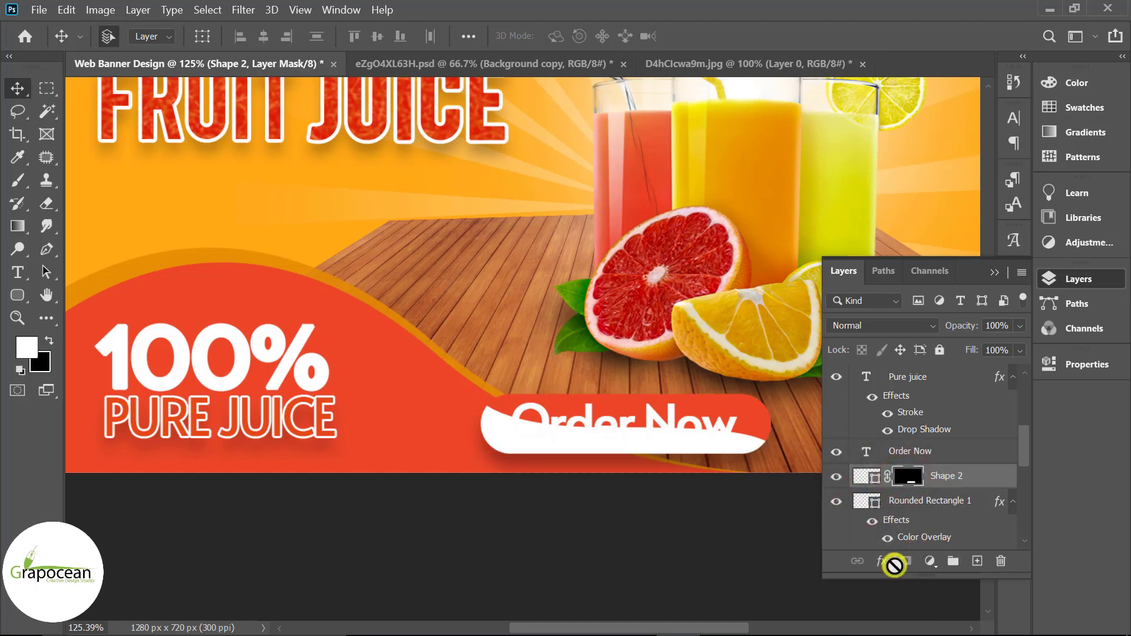
pyautogui.moveTo(991, 342); pyautogui.dragTo(942, 357)
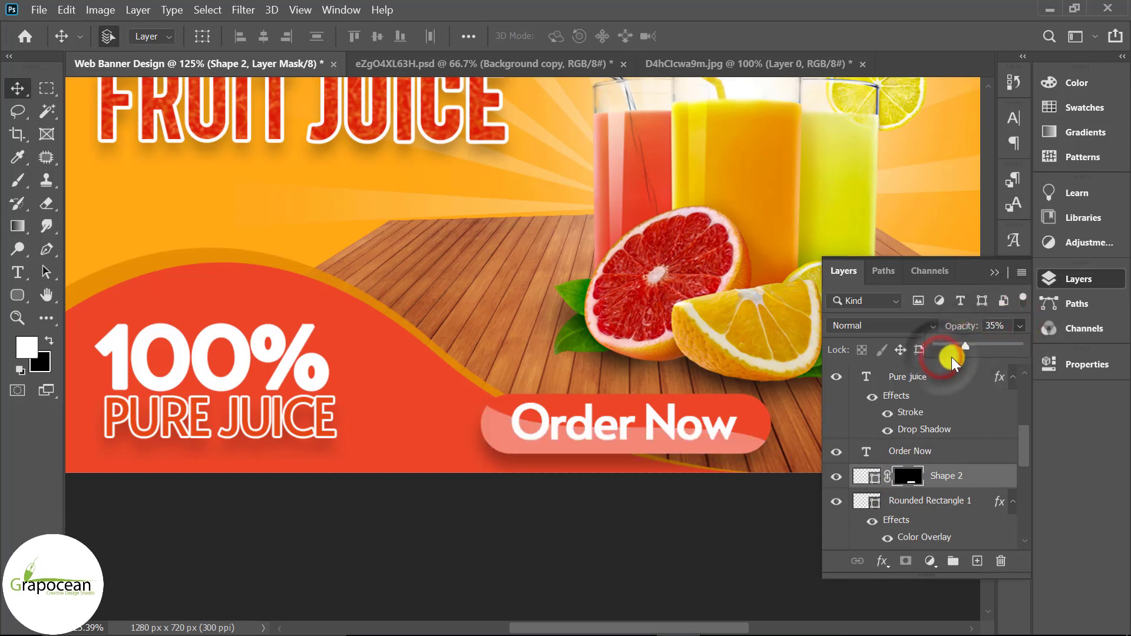
pyautogui.moveTo(943, 357); pyautogui.dragTo(964, 345)
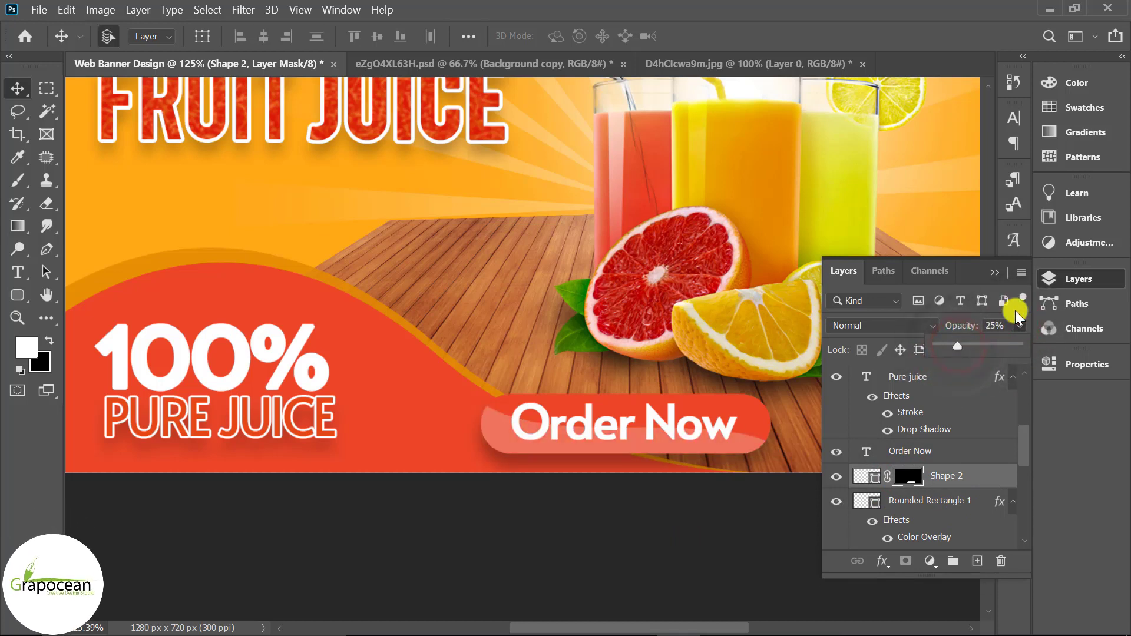
pyautogui.click(1001, 280)
pyautogui.scroll(-3, 628, 490)
pyautogui.scroll(-2, 746, 525)
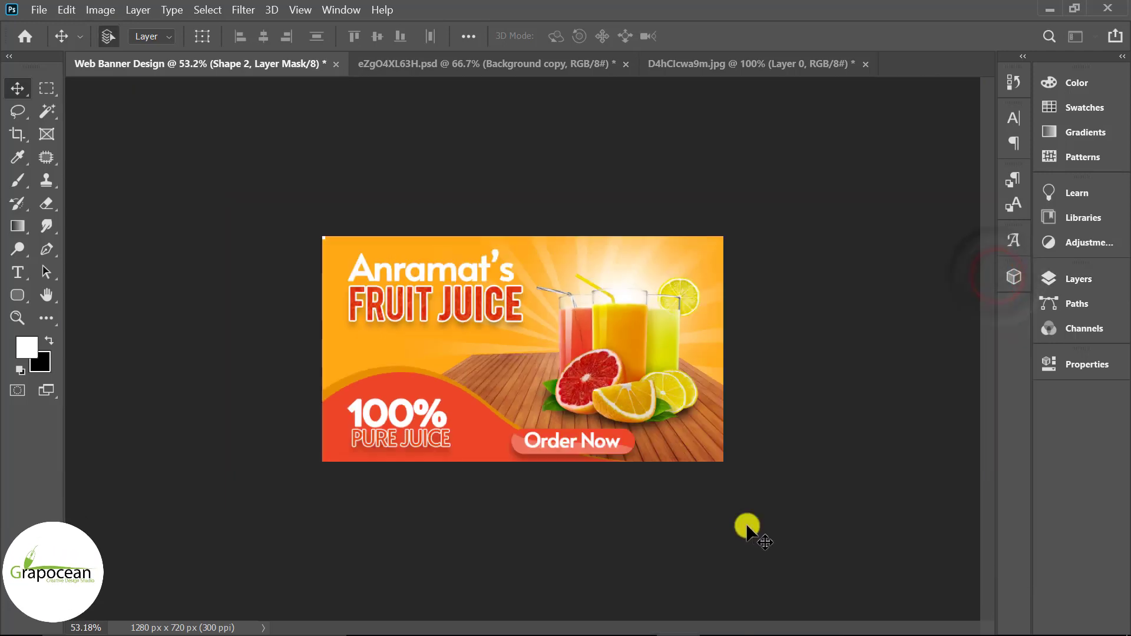
pyautogui.scroll(-2, 745, 525)
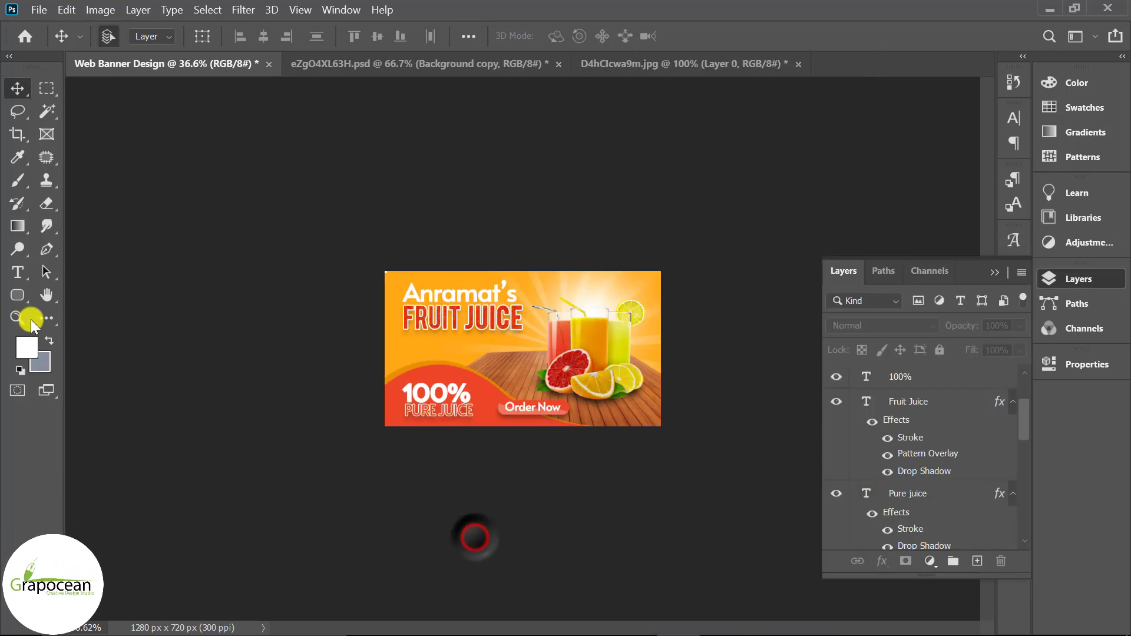
pyautogui.click(23, 276)
pyautogui.click(435, 368)
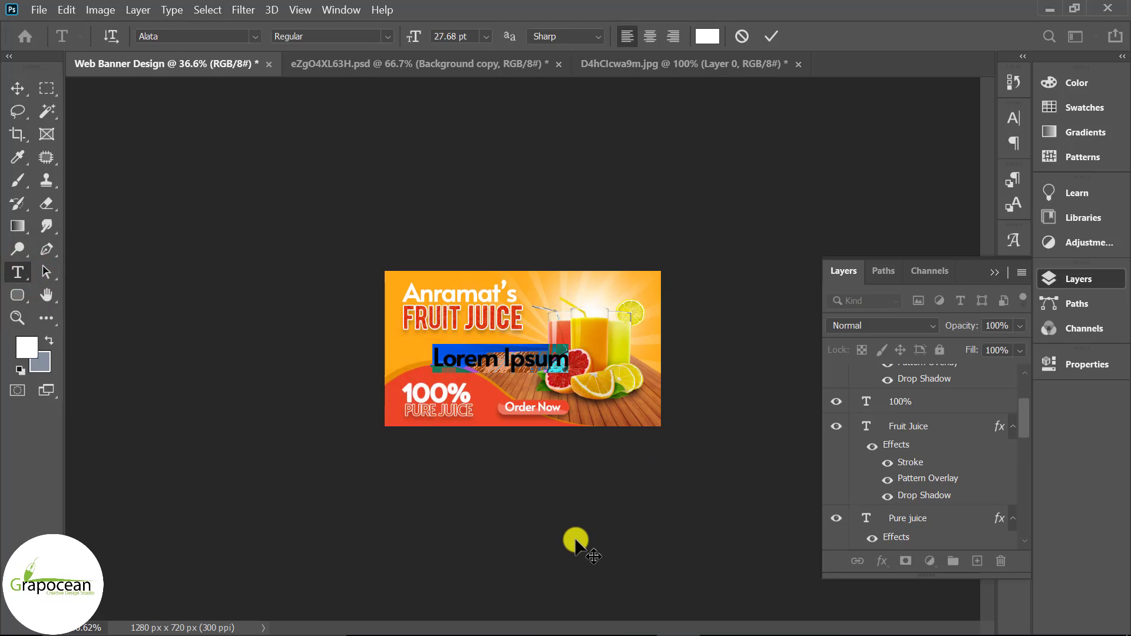
pyautogui.write('www.gra')
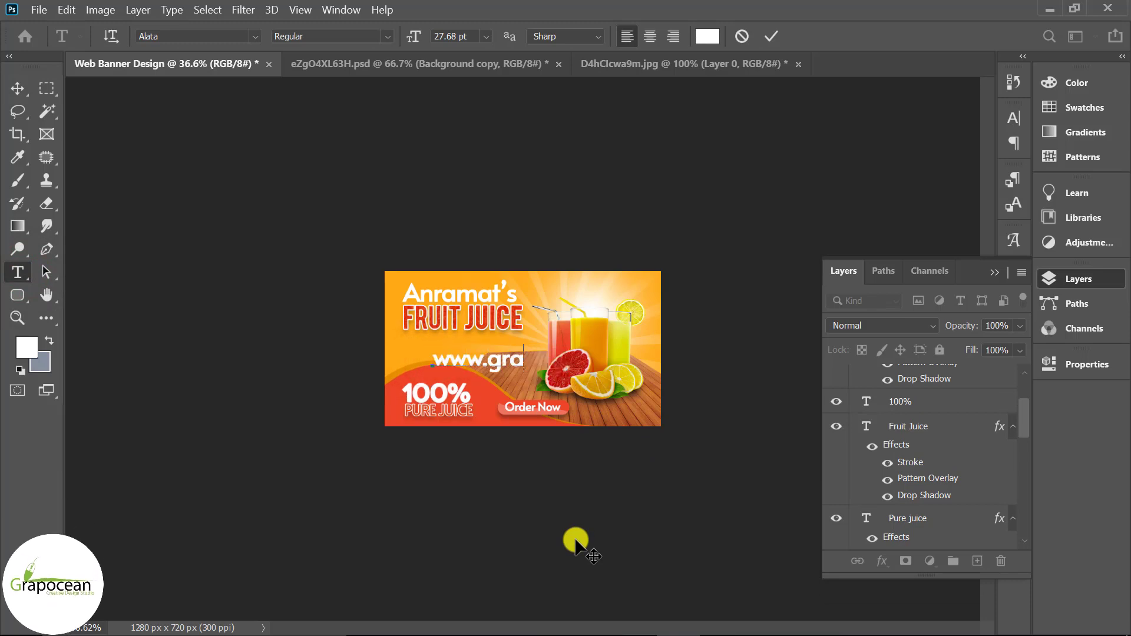
pyautogui.write('pocean.com')
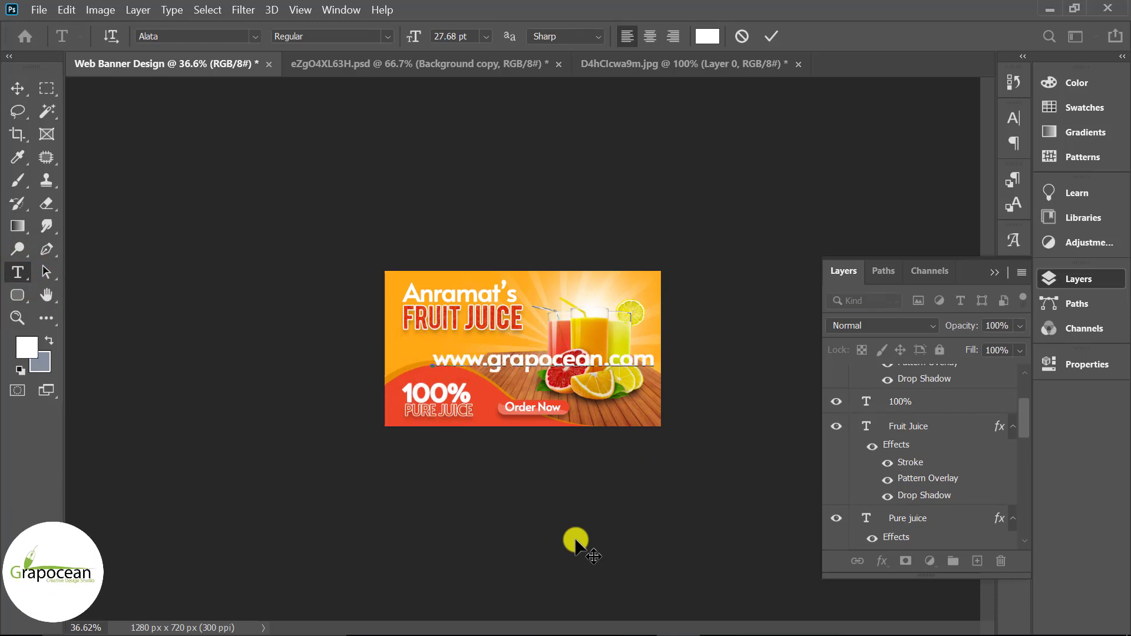
# Shrink the URL, set it in Akrobat, and place it beneath the Order Now button.
pyautogui.scroll(2, 505, 434)
pyautogui.hotkey('ctrl', 'a')
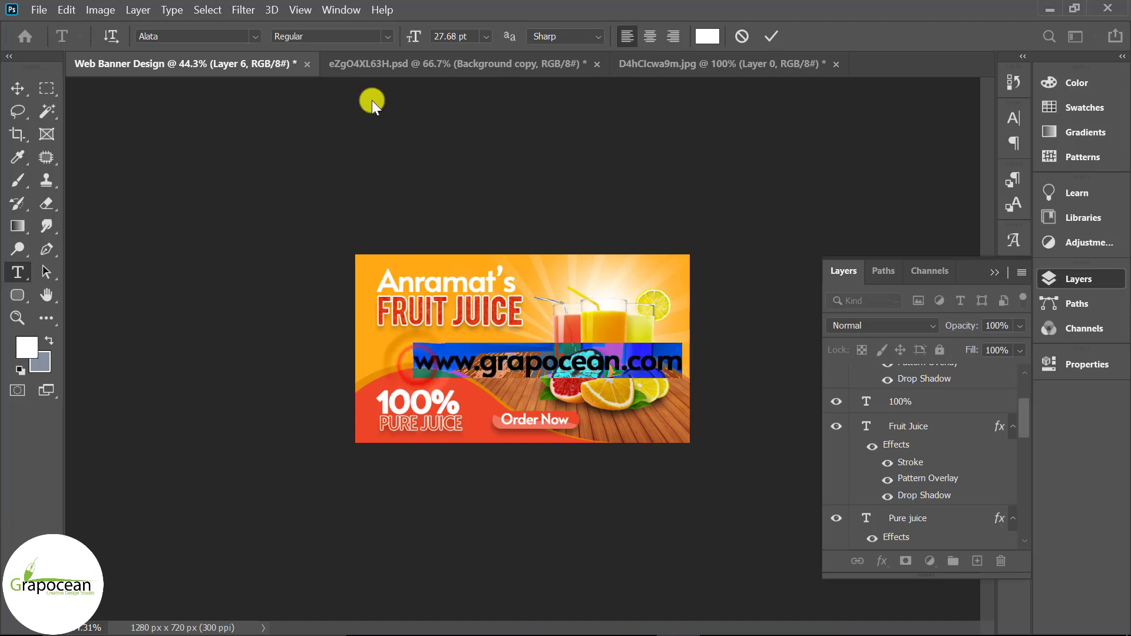
pyautogui.moveTo(418, 35); pyautogui.dragTo(396, 36)
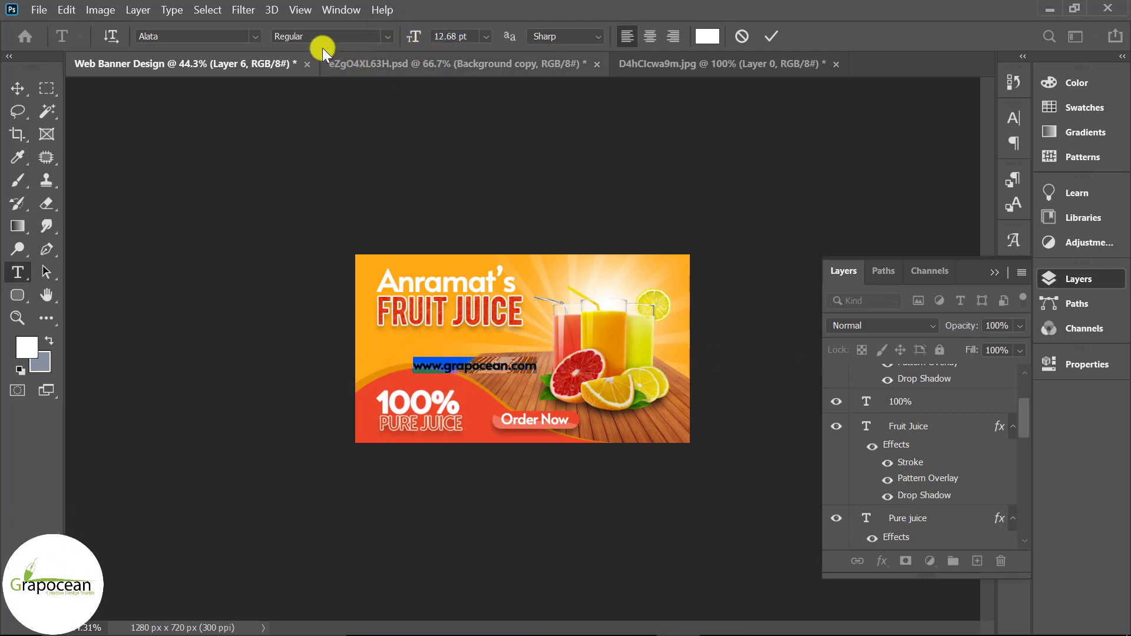
pyautogui.click(388, 33)
pyautogui.click(253, 37)
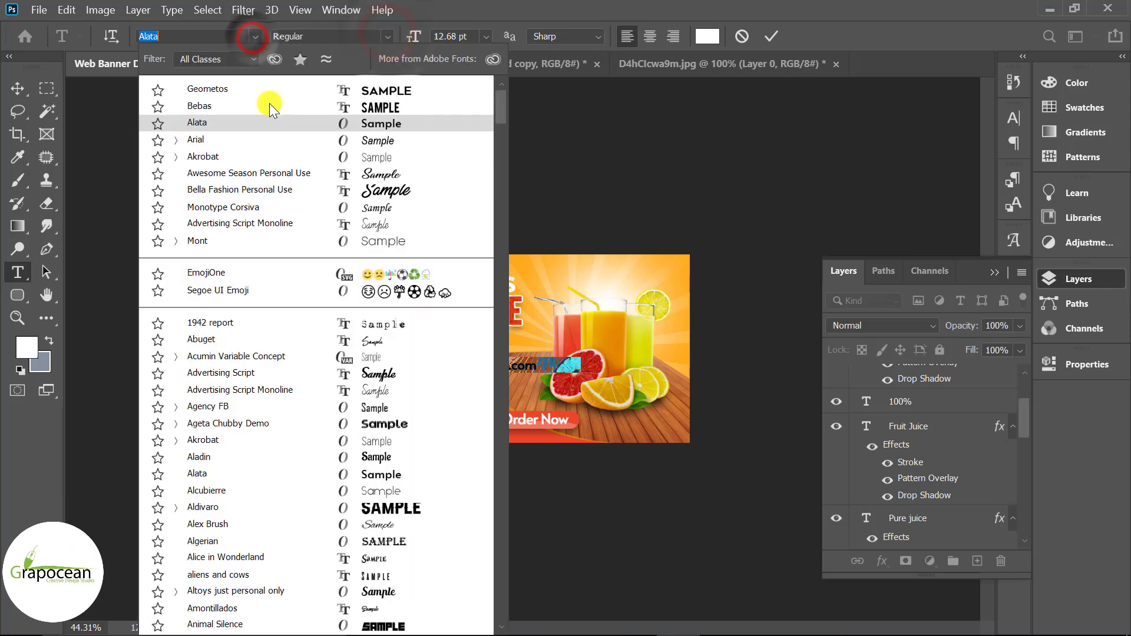
pyautogui.click(320, 156)
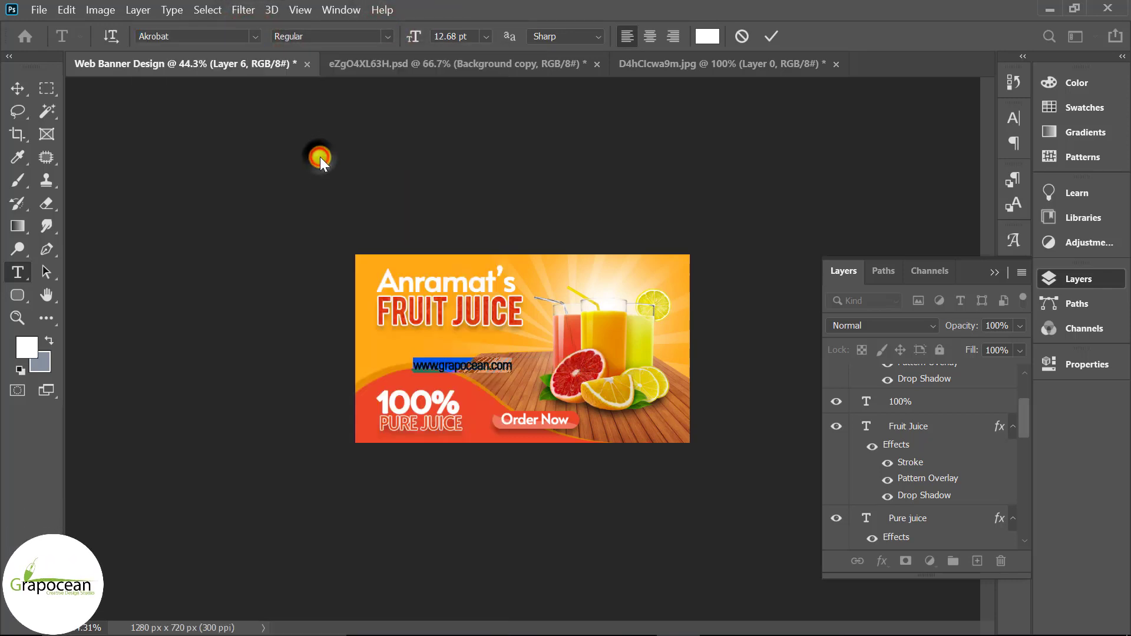
pyautogui.click(17, 88)
pyautogui.scroll(3, 476, 375)
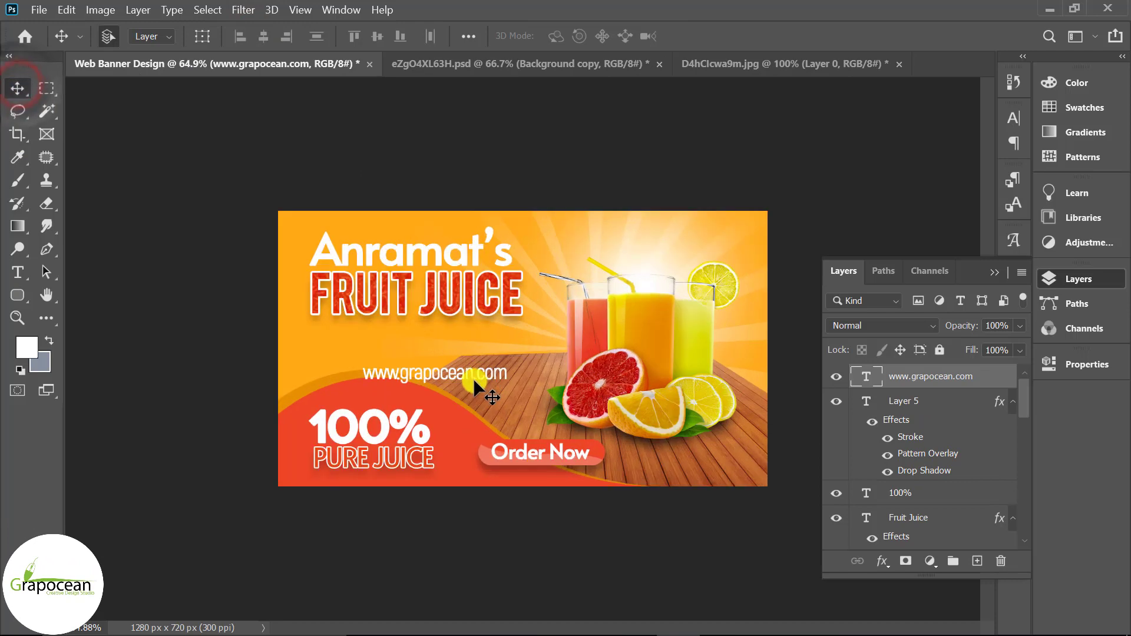
pyautogui.moveTo(474, 382); pyautogui.dragTo(585, 483)
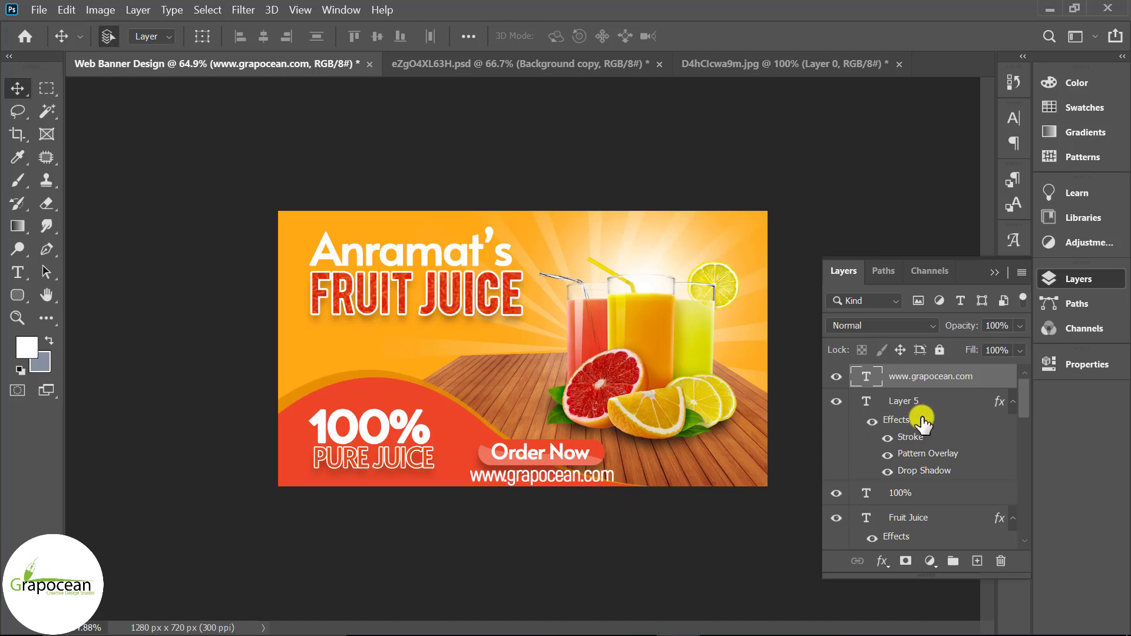